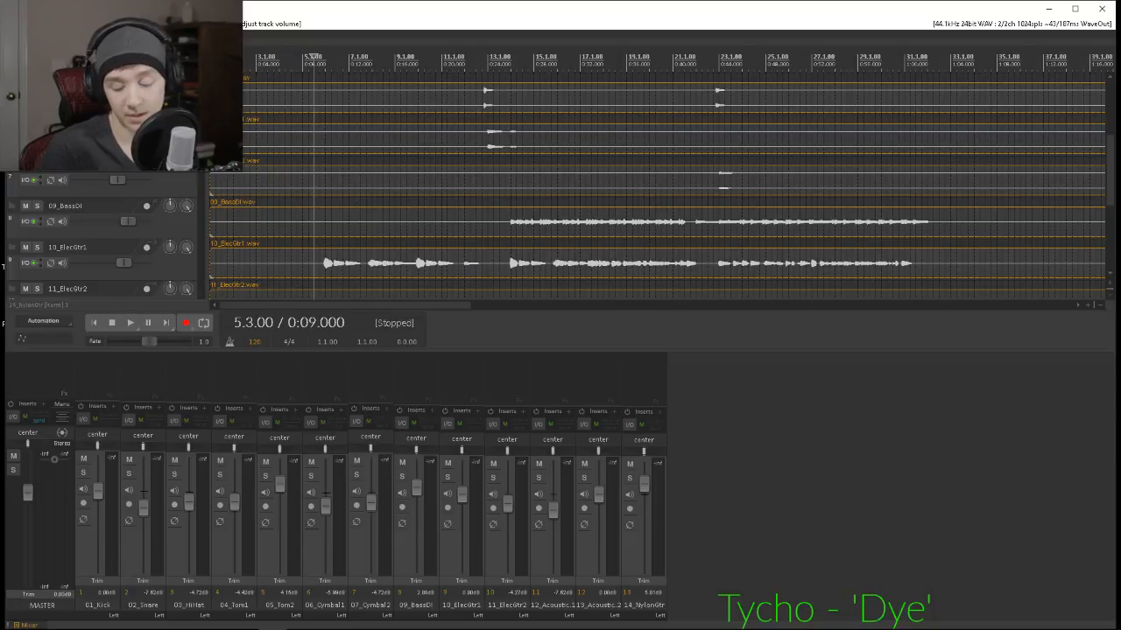
# Play the full mix from 5.3.00 and listen to the overall balance of all tracks.
pyautogui.hotkey('alt', 'Tab')
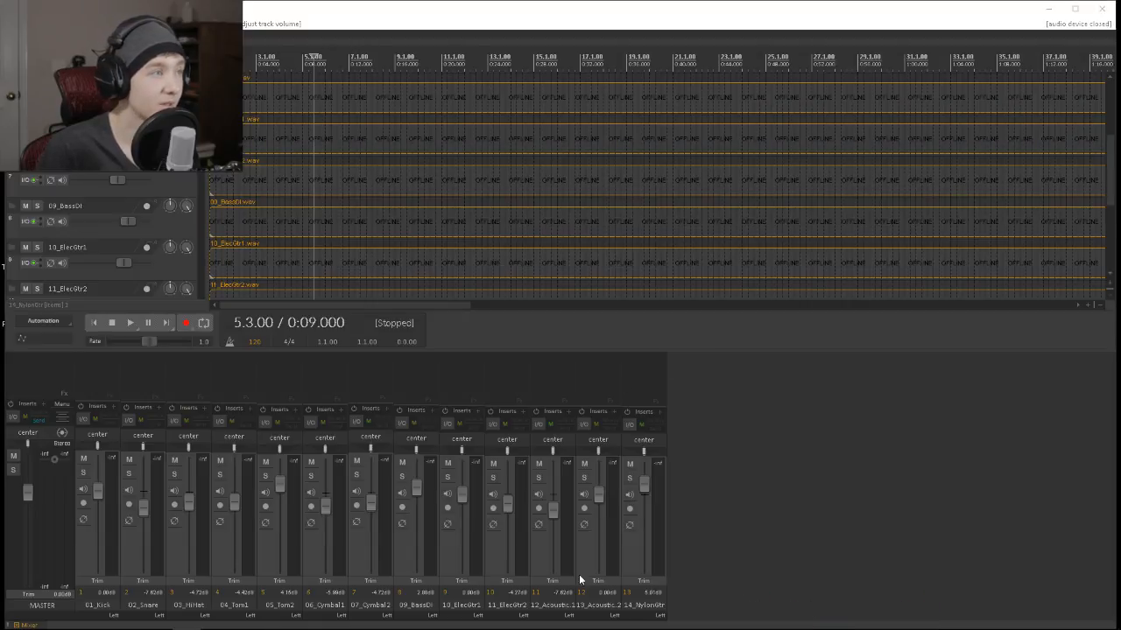
pyautogui.moveTo(875, 628)
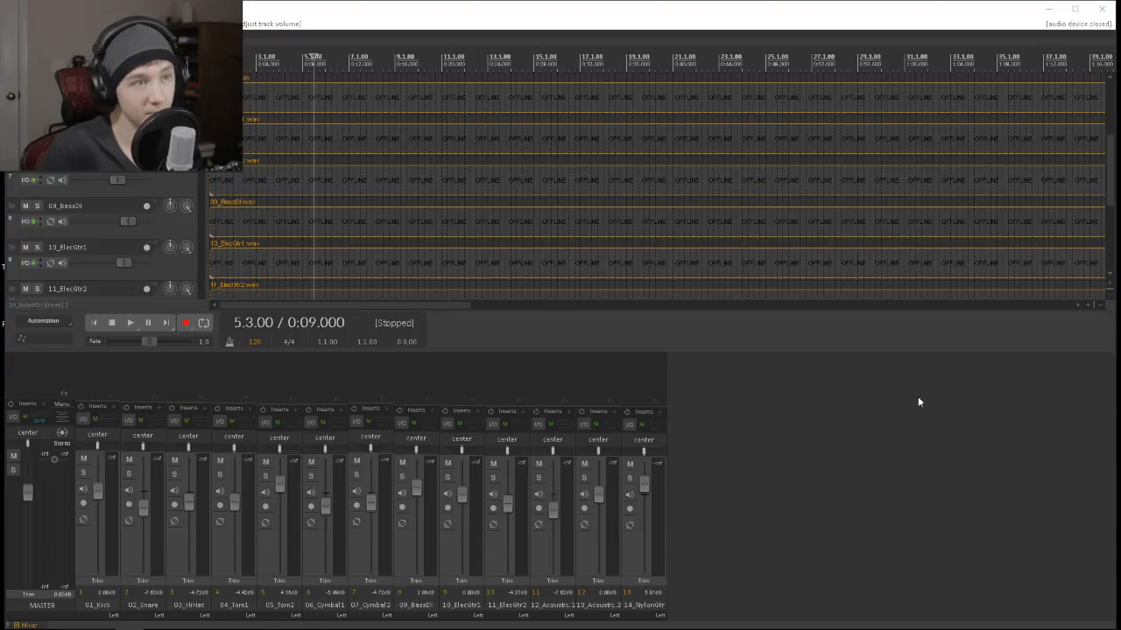
pyautogui.press('space')
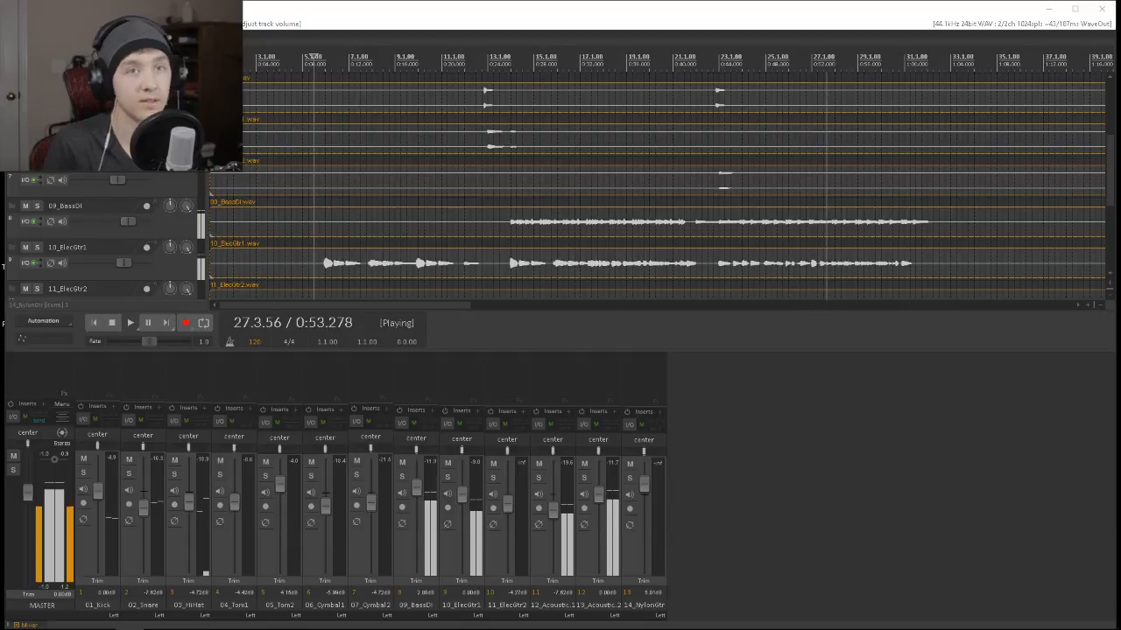
pyautogui.scroll(2, 928, 272)
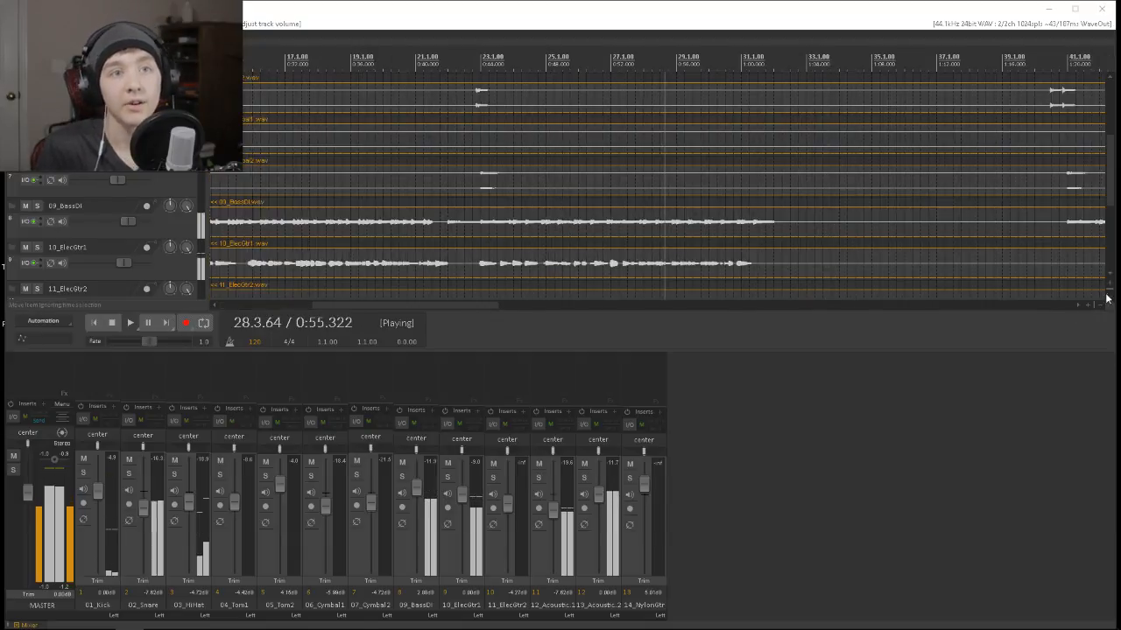
pyautogui.click(1101, 305)
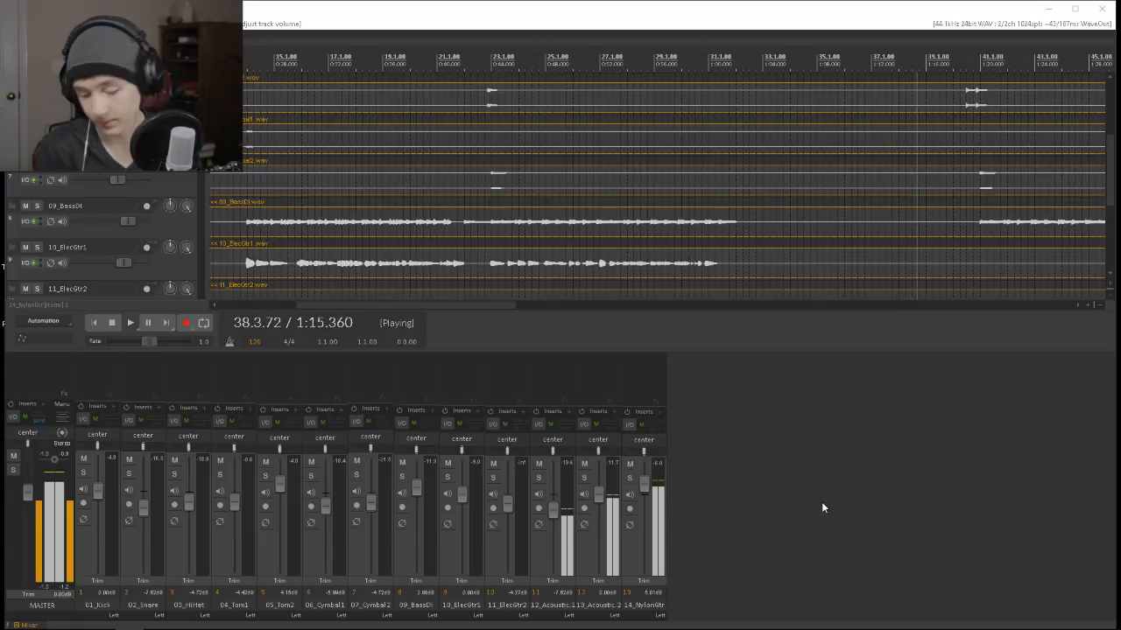
pyautogui.click(1100, 306)
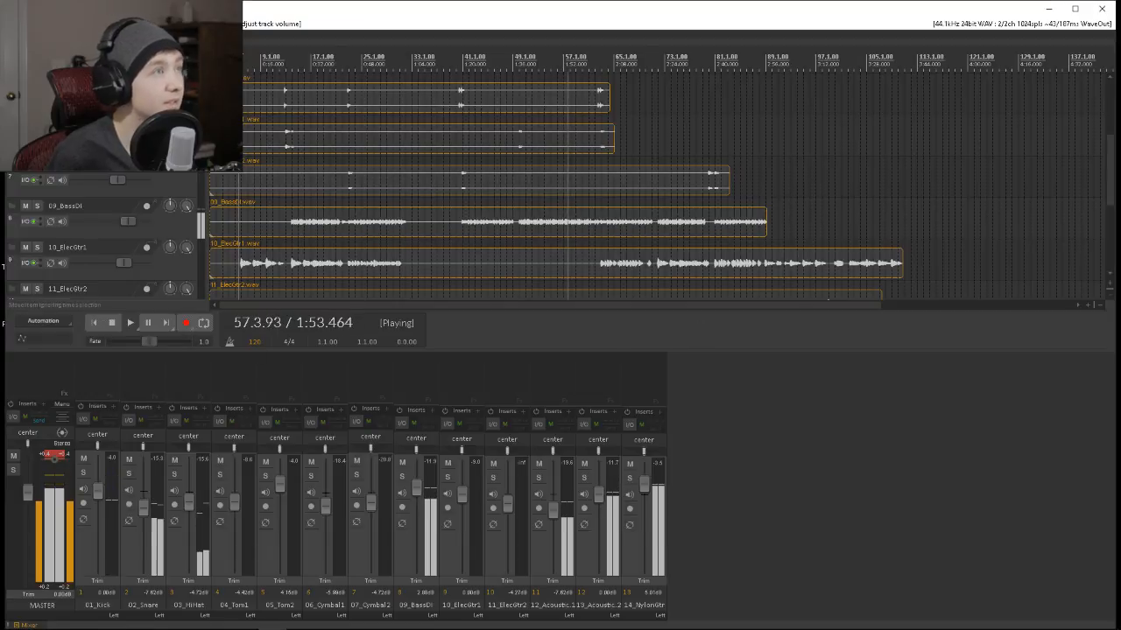
# Solo the 10_ElecGtr1 track, playing from its first guitar entry, and insert the HyBrit amp plug-in on it.
pyautogui.click(241, 74)
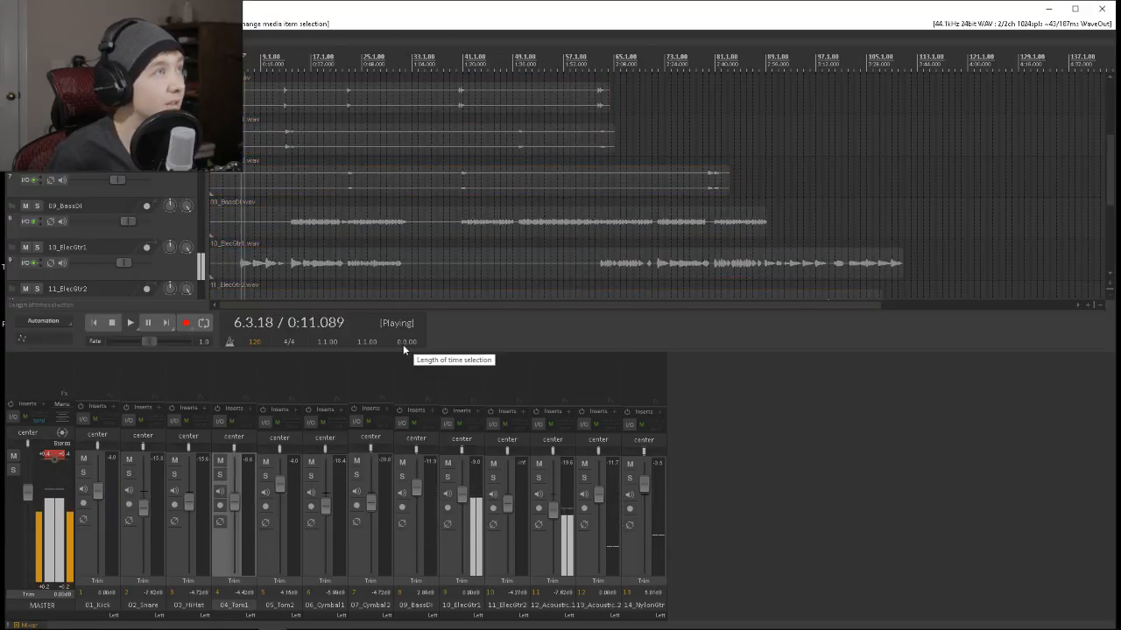
pyautogui.click(447, 476)
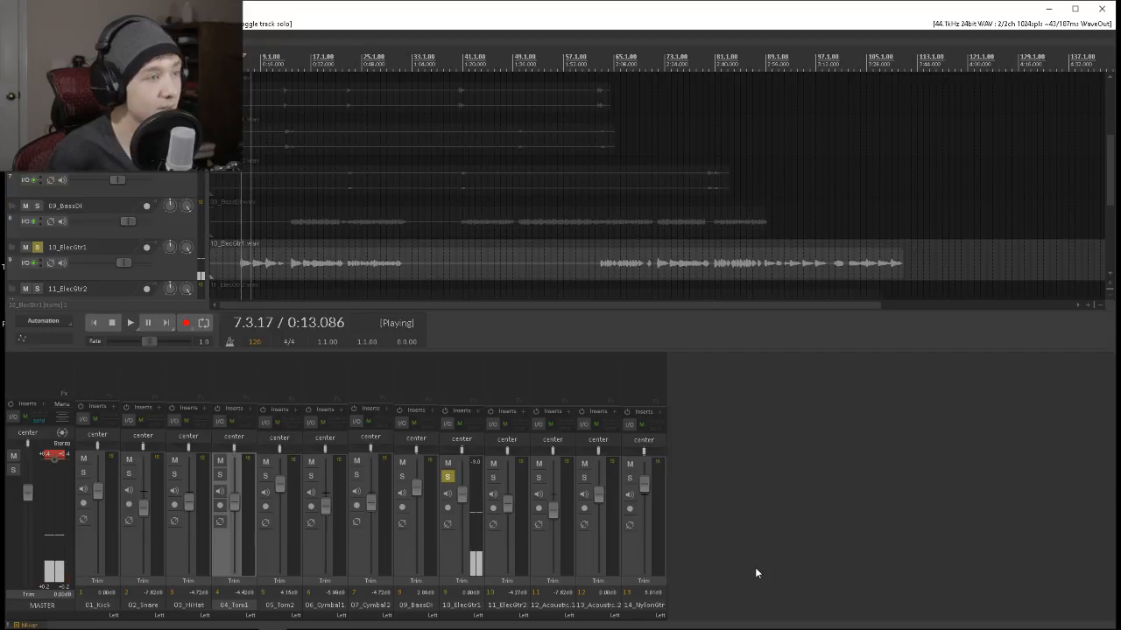
pyautogui.click(465, 363)
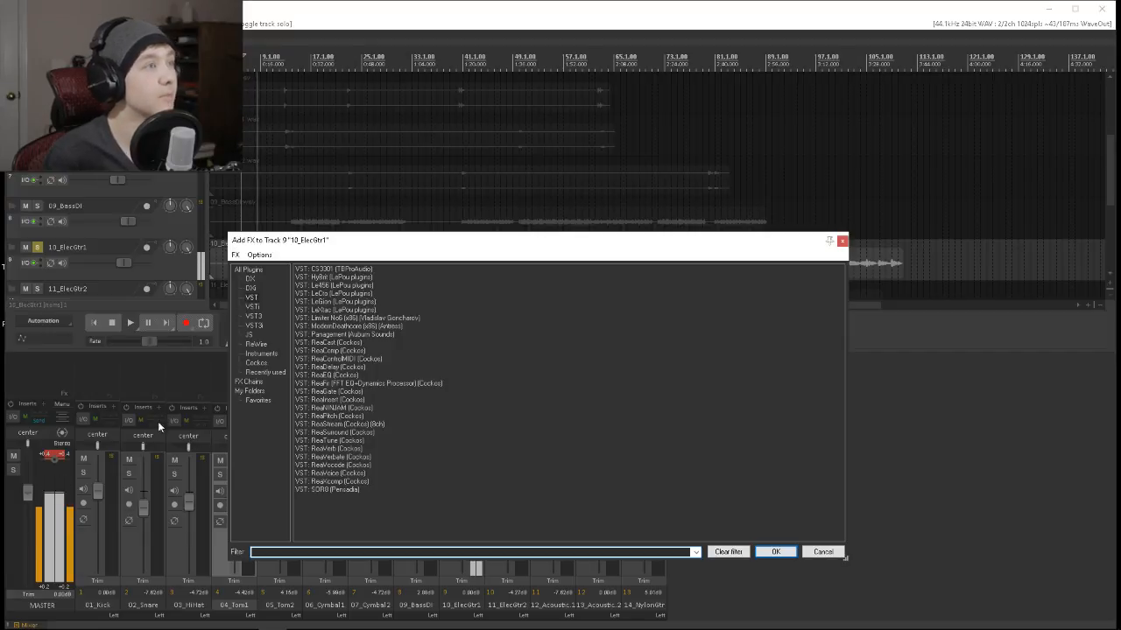
pyautogui.doubleClick(326, 277)
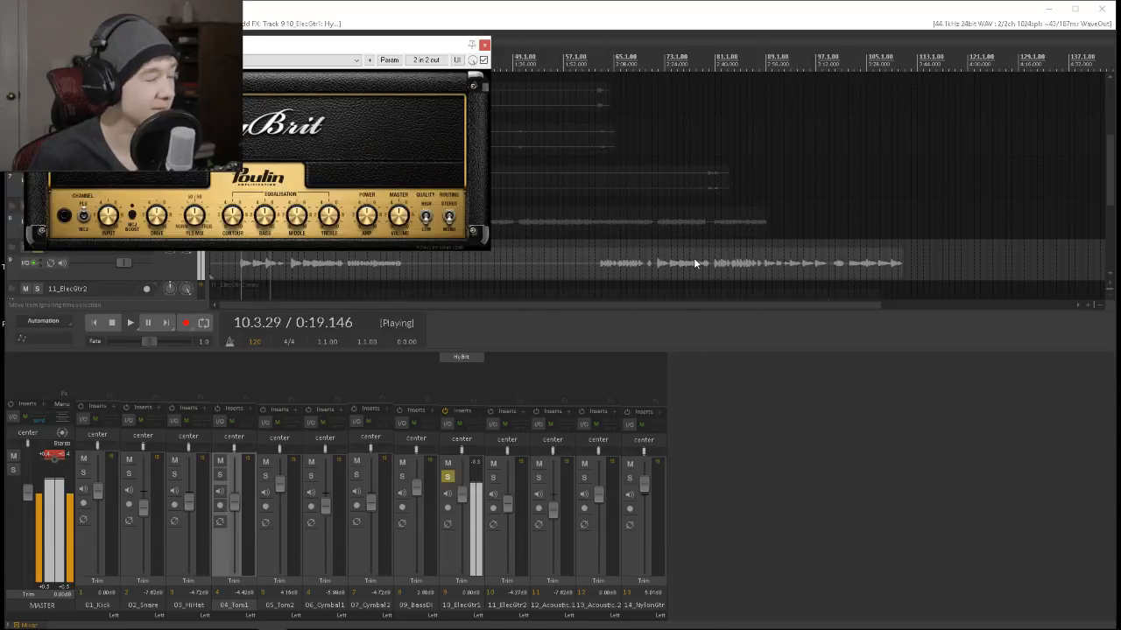
# Lower the 10_ElecGtr1 volume to -6.35 dB and adjust its HyBrit amp settings while listening.
pyautogui.moveTo(467, 496); pyautogui.dragTo(466, 508)
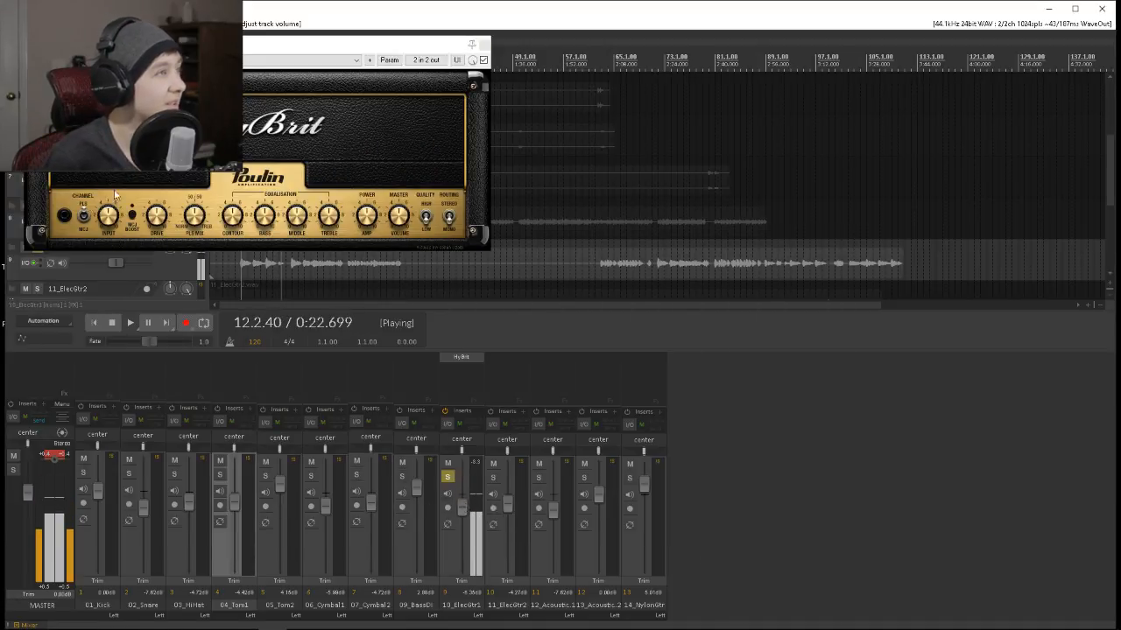
pyautogui.click(267, 248)
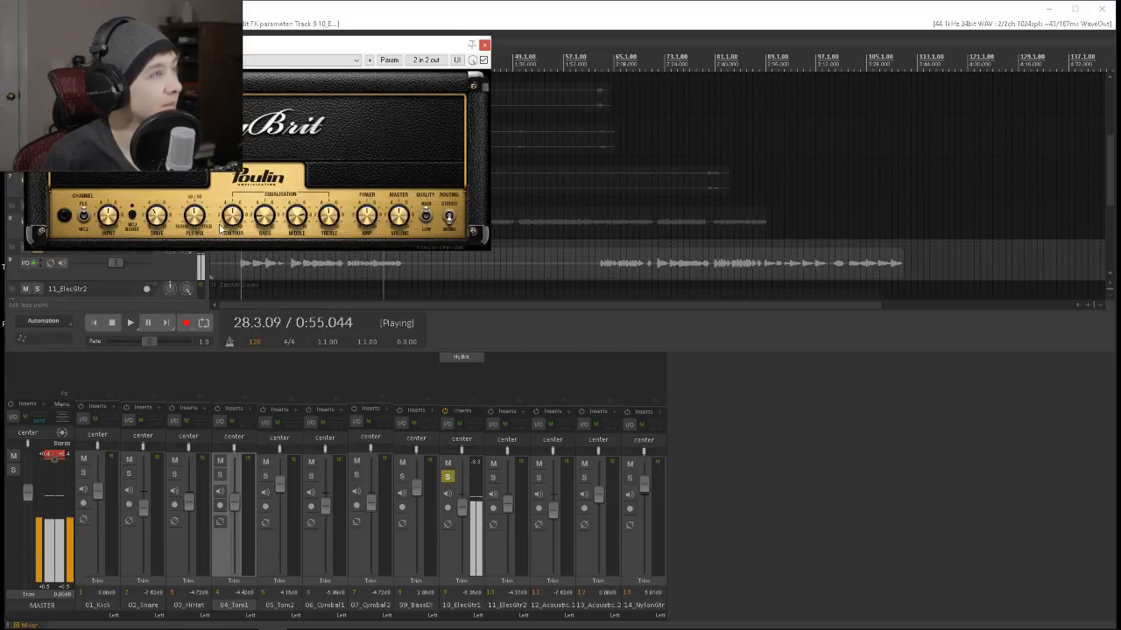
pyautogui.click(484, 44)
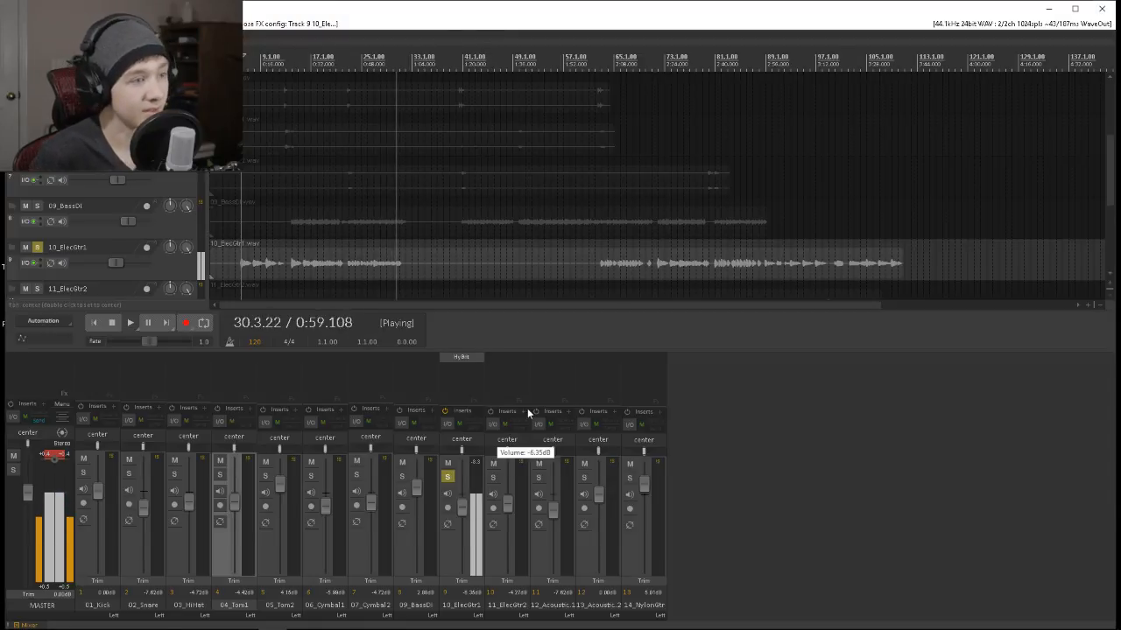
# Play from bar 99, where the second electric guitar enters, and solo 11_ElecGtr2 alongside 10_ElecGtr1.
pyautogui.scroll(3, 995, 278)
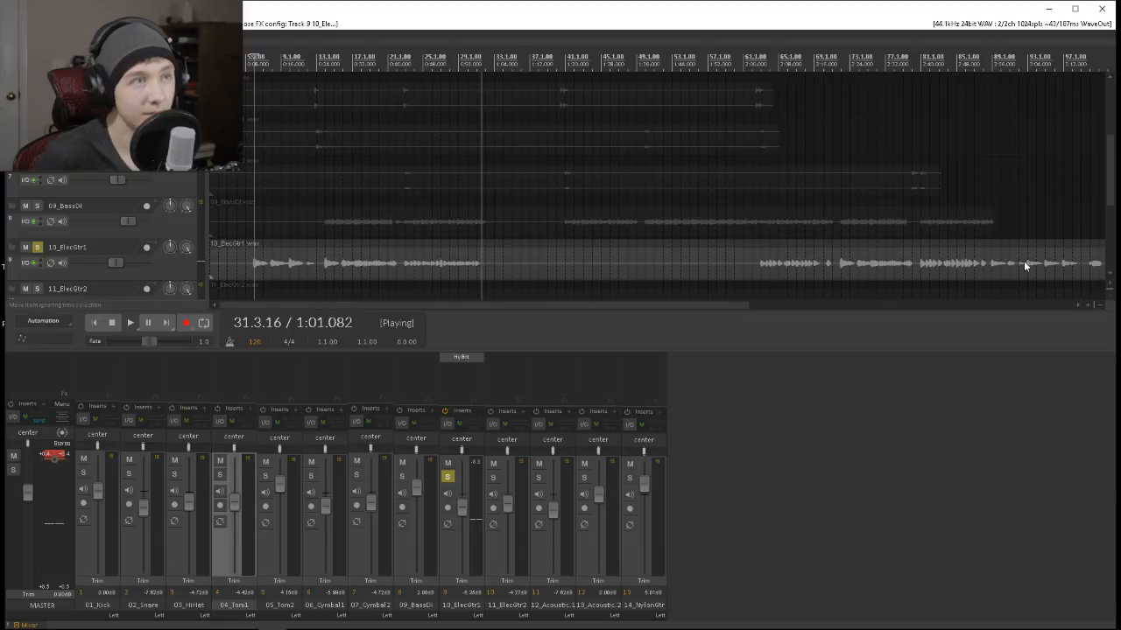
pyautogui.scroll(-3, 882, 216)
pyautogui.scroll(-2, 883, 220)
pyautogui.moveTo(1112, 200); pyautogui.dragTo(1096, 244)
pyautogui.click(650, 58)
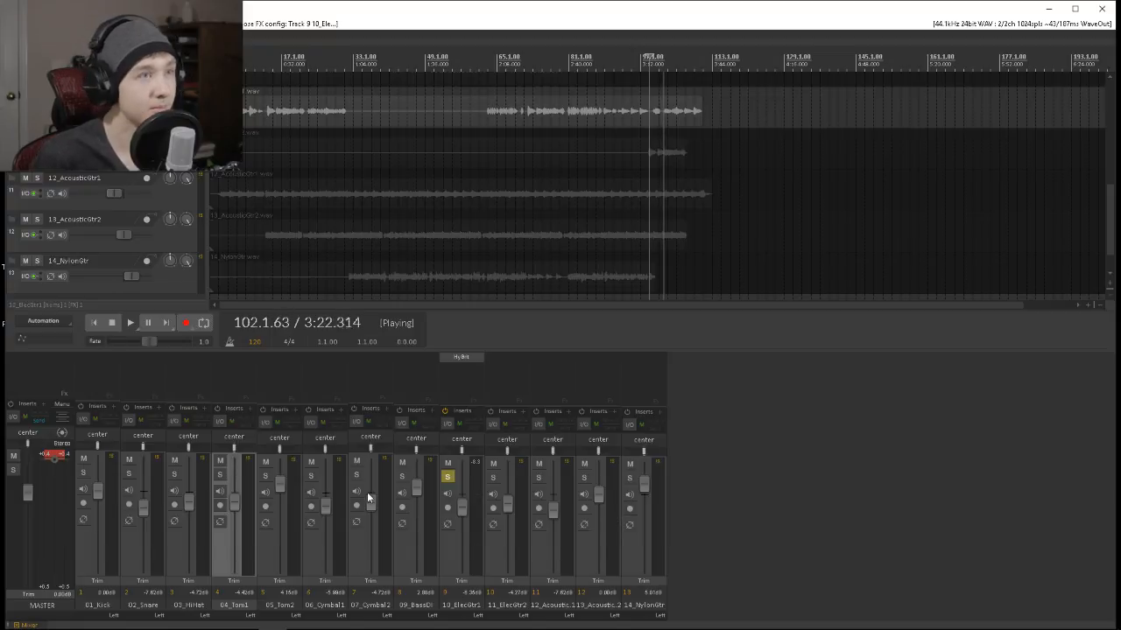
pyautogui.click(494, 479)
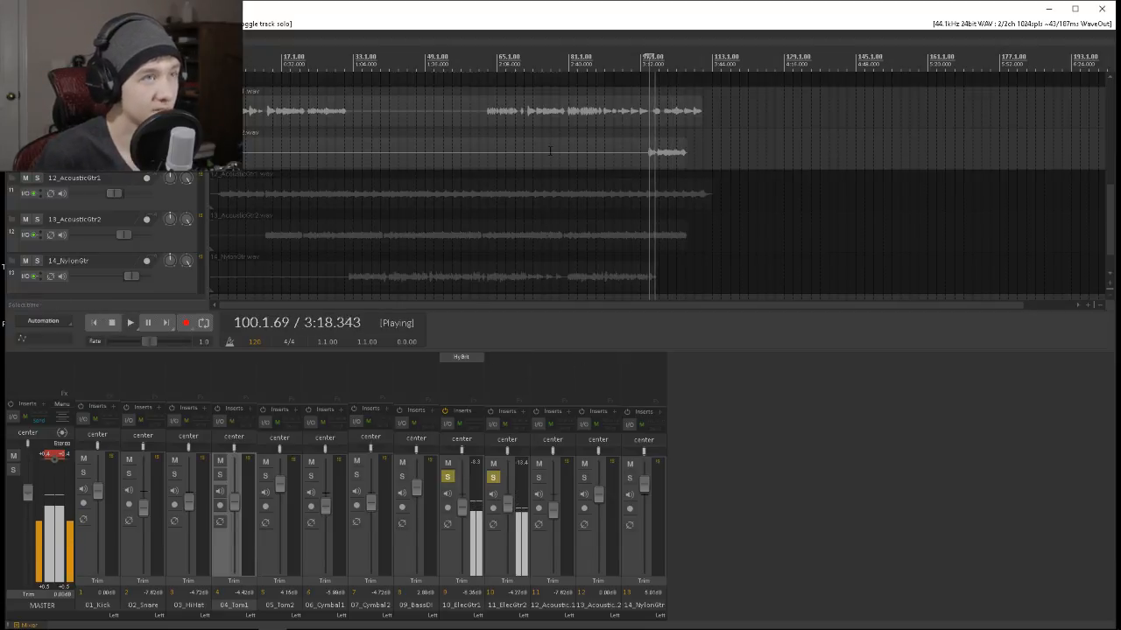
# Copy the HyBrit amp from 10_ElecGtr1 to 11_ElecGtr2 and adjust the copy's Middle control.
pyautogui.moveTo(505, 352); pyautogui.dragTo(507, 358)
pyautogui.click(507, 356)
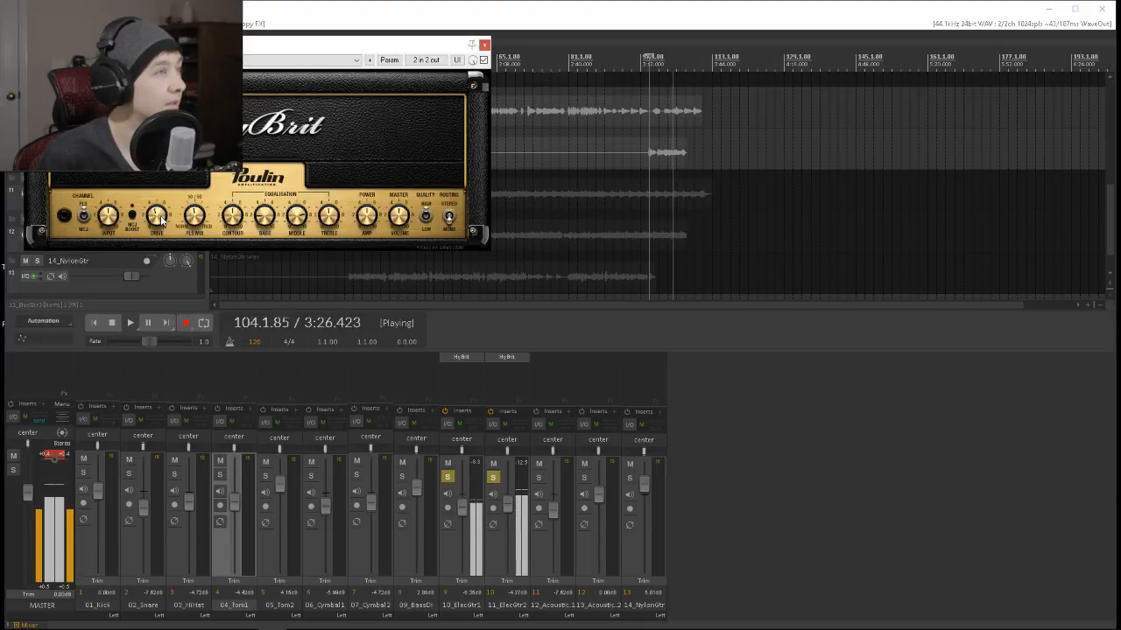
pyautogui.moveTo(296, 217); pyautogui.dragTo(294, 238)
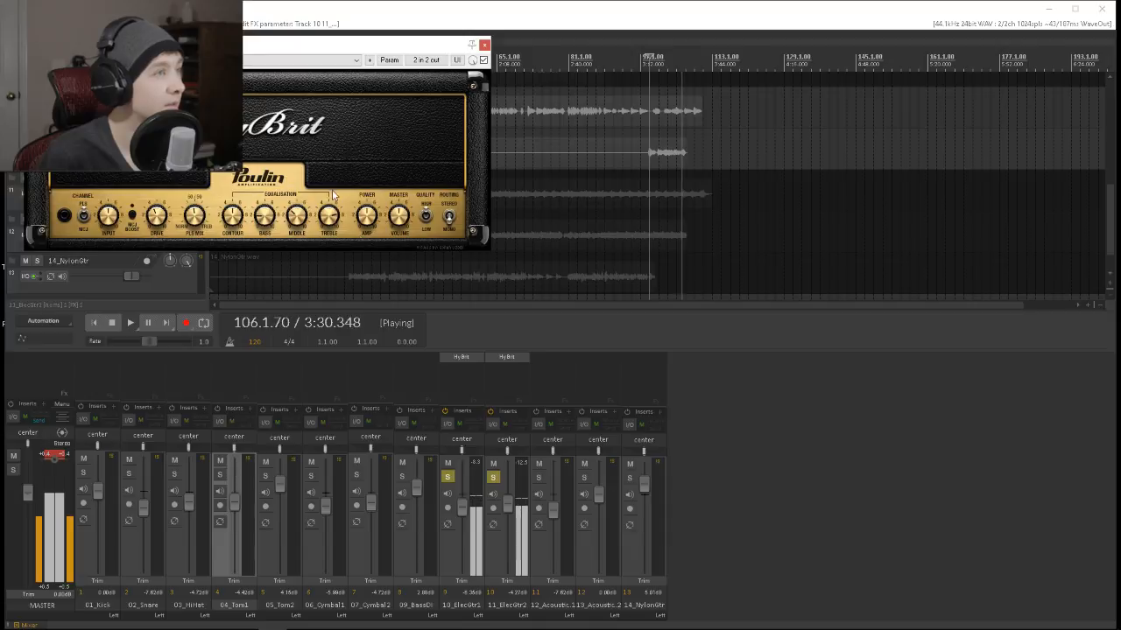
# Unsolo 10_ElecGtr1 and adjust the Bass control of the HyBrit amp on 11_ElecGtr2 while replaying the part from bar 99.
pyautogui.click(447, 477)
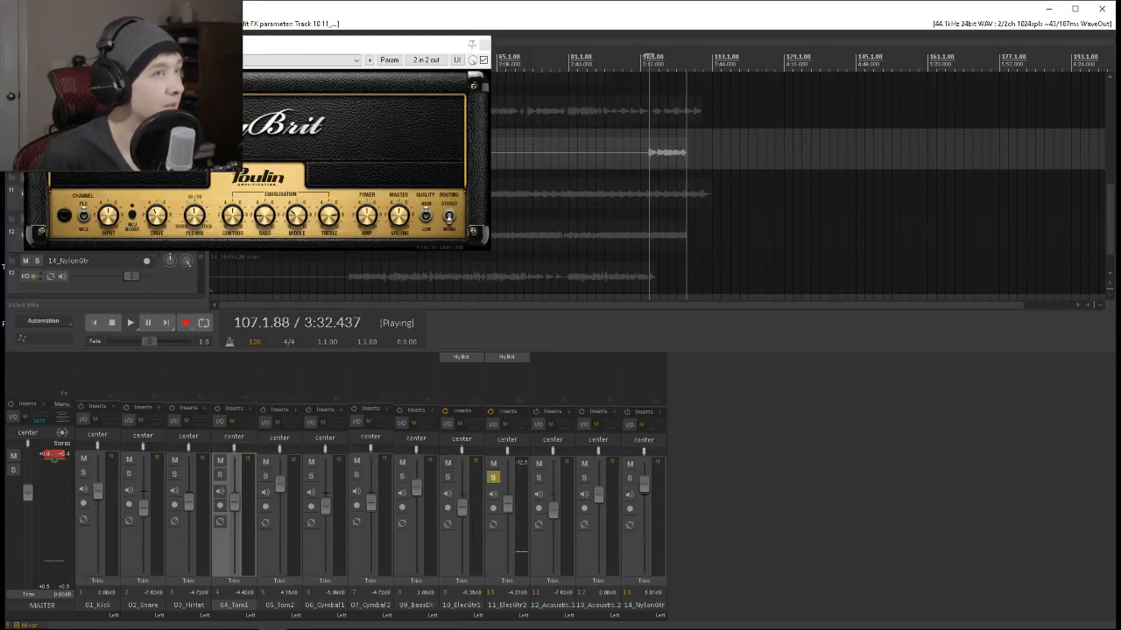
pyautogui.press('space')
pyautogui.press('space')
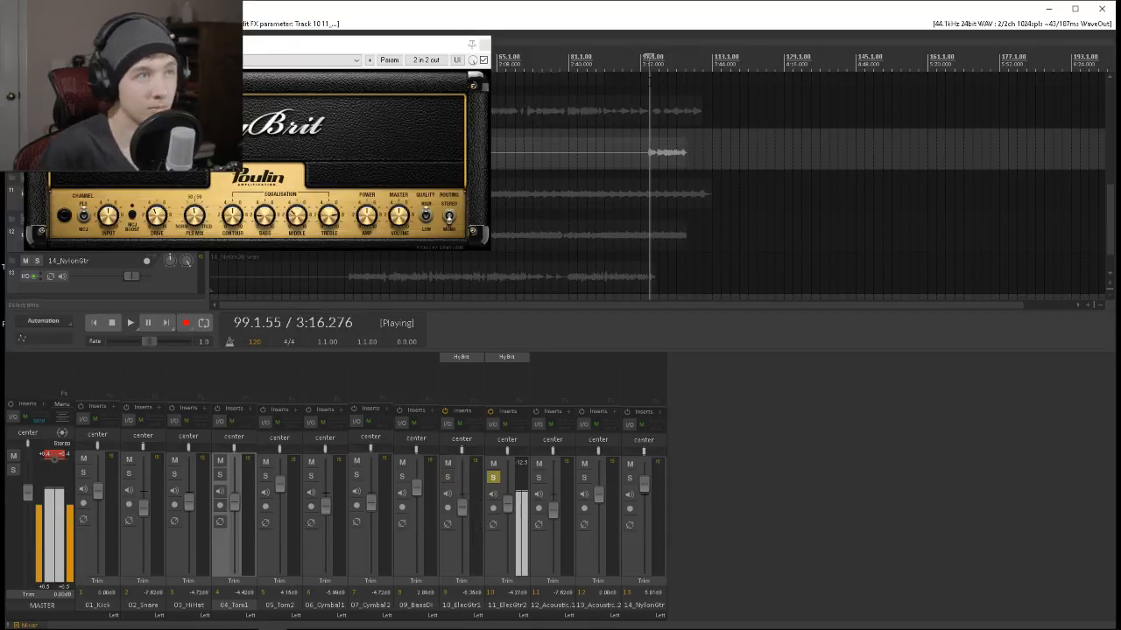
pyautogui.moveTo(265, 217); pyautogui.dragTo(273, 157)
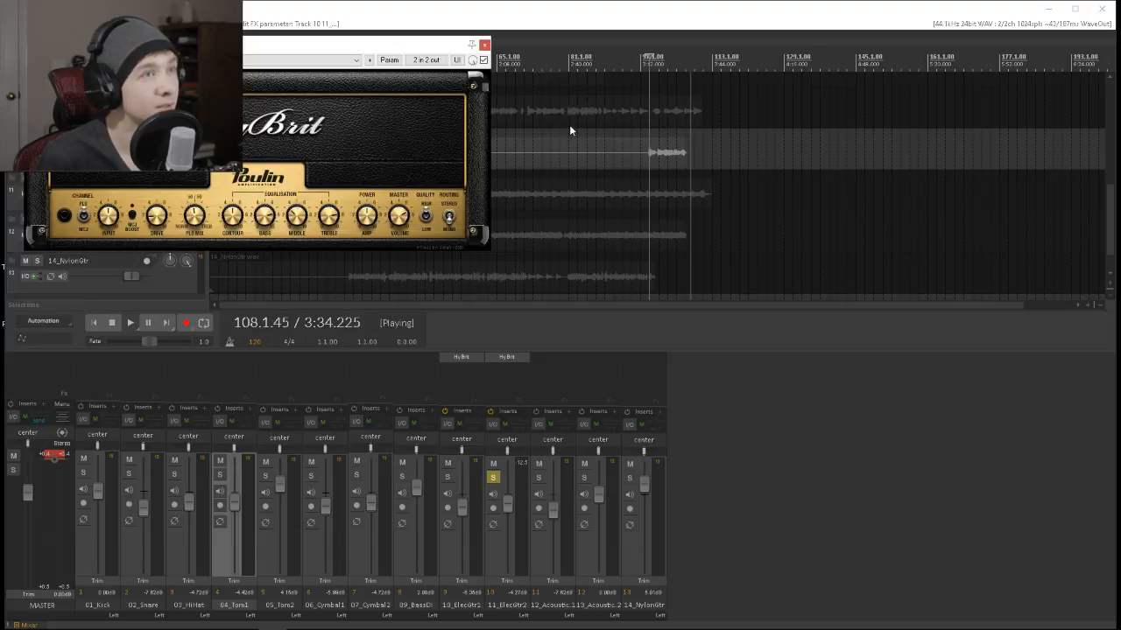
pyautogui.press('space')
pyautogui.press('space')
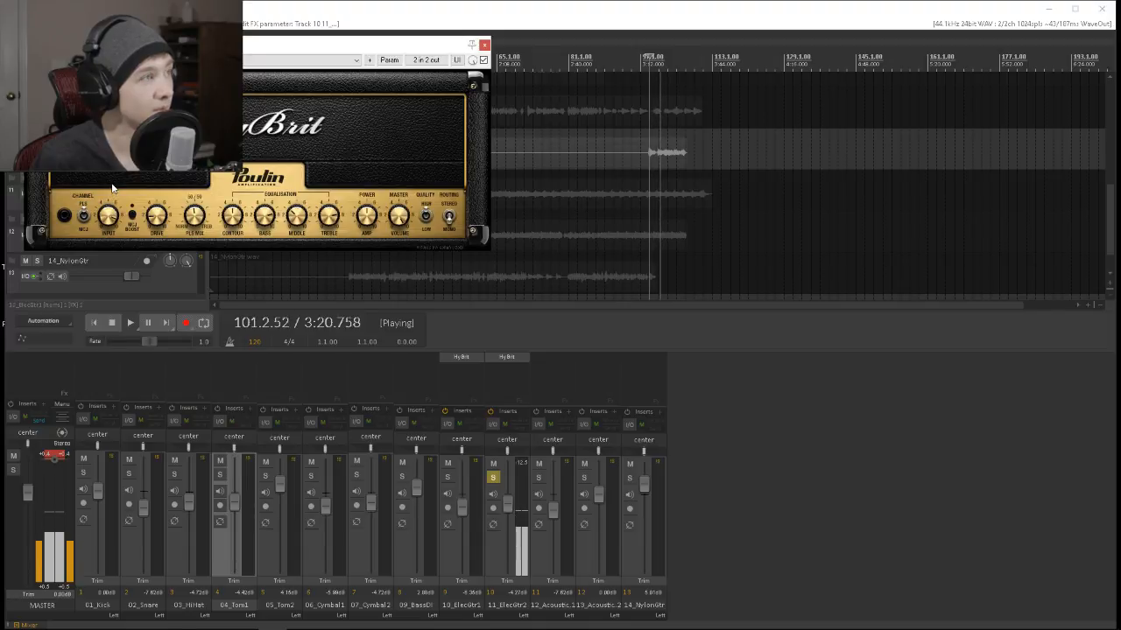
pyautogui.click(485, 45)
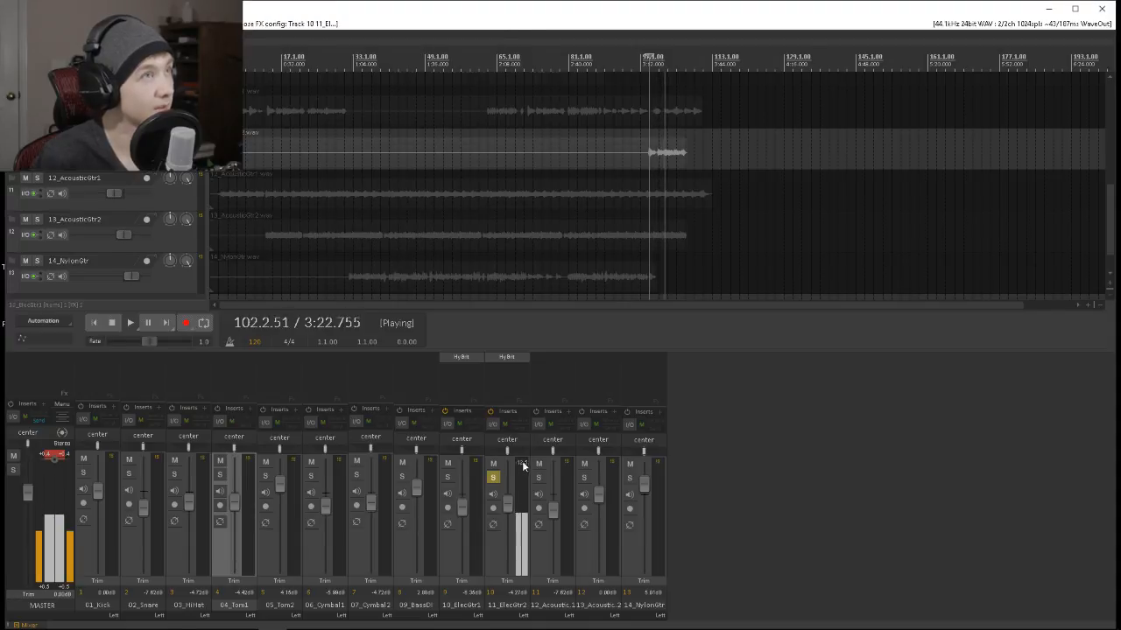
# Raise the 11_ElecGtr2 volume to about 5.7 dB, balancing it against 10_ElecGtr1, and unsolo both electric guitars.
pyautogui.moveTo(509, 502); pyautogui.dragTo(455, 492)
pyautogui.click(448, 476)
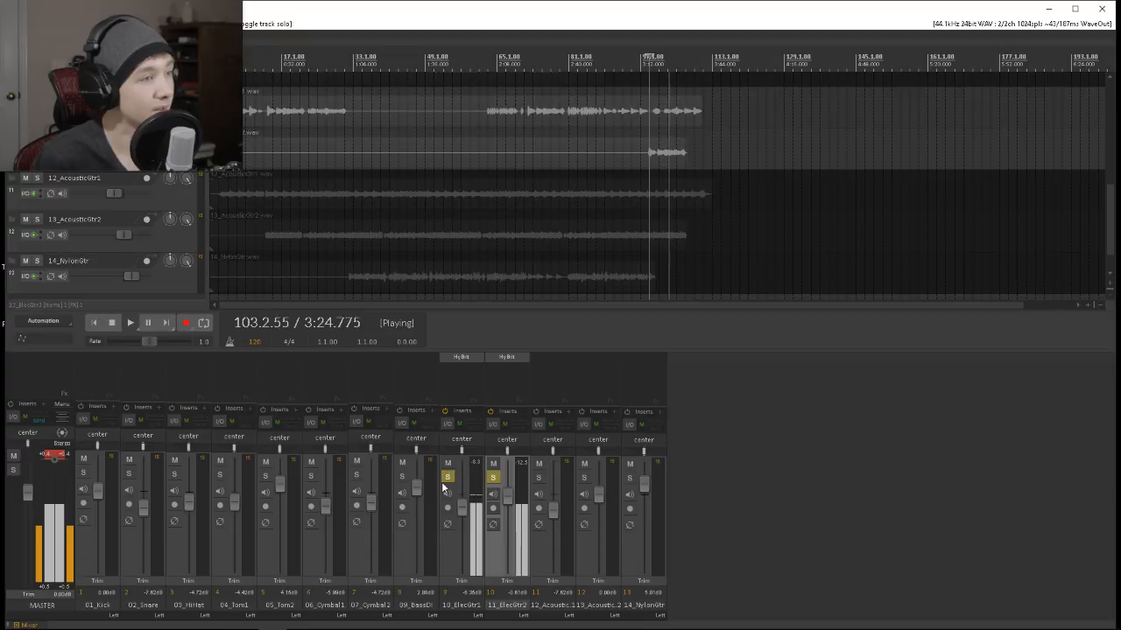
pyautogui.moveTo(506, 496); pyautogui.dragTo(511, 485)
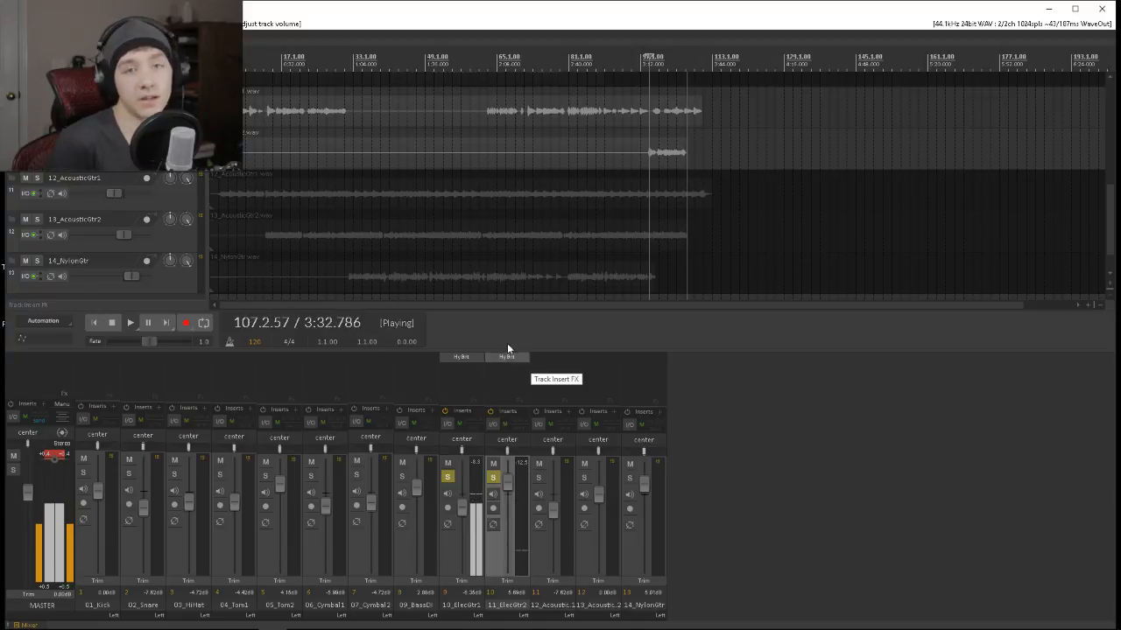
pyautogui.click(448, 476)
pyautogui.click(492, 479)
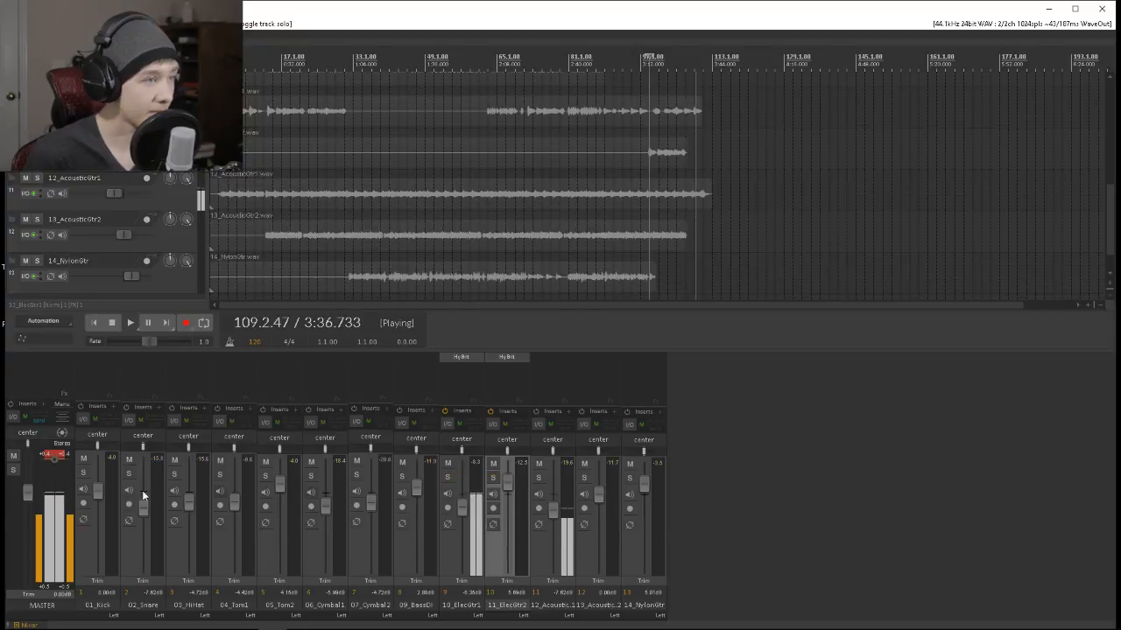
# Solo all drum tracks from 01_Kick to 07_Cymbal2, with playback stopped and the cursor at bar 17.
pyautogui.click(84, 472)
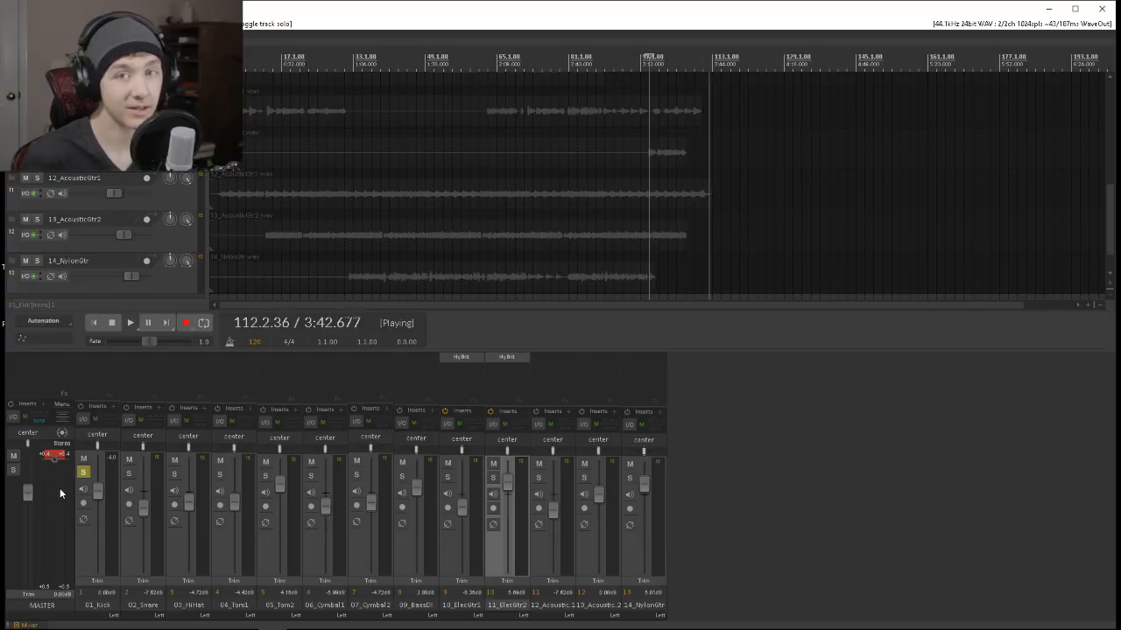
pyautogui.press('space')
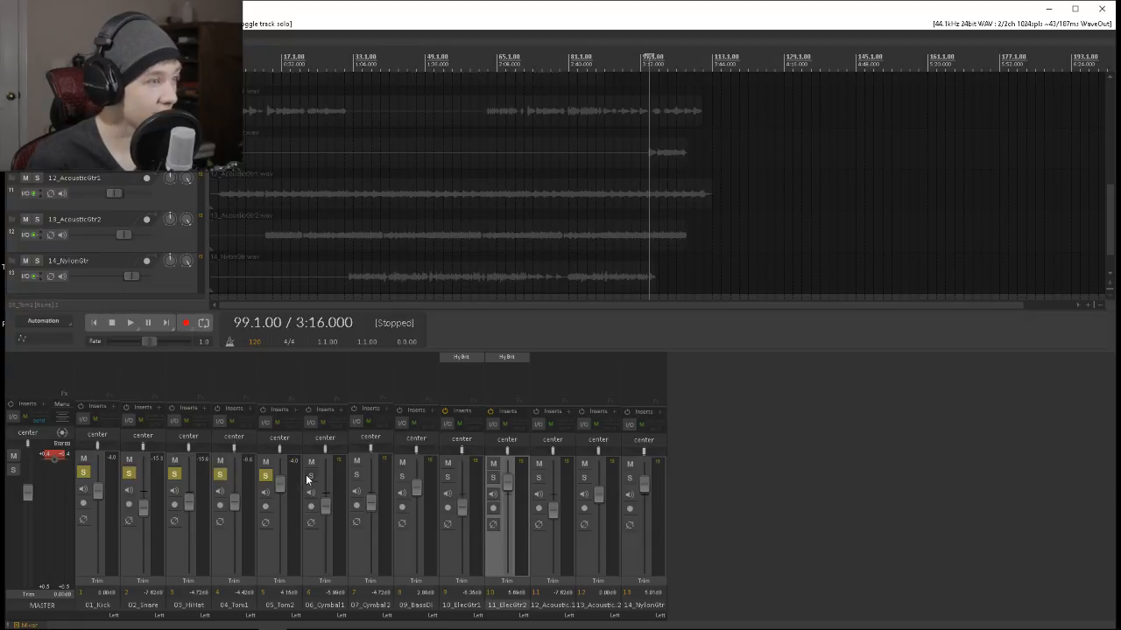
pyautogui.click(355, 476)
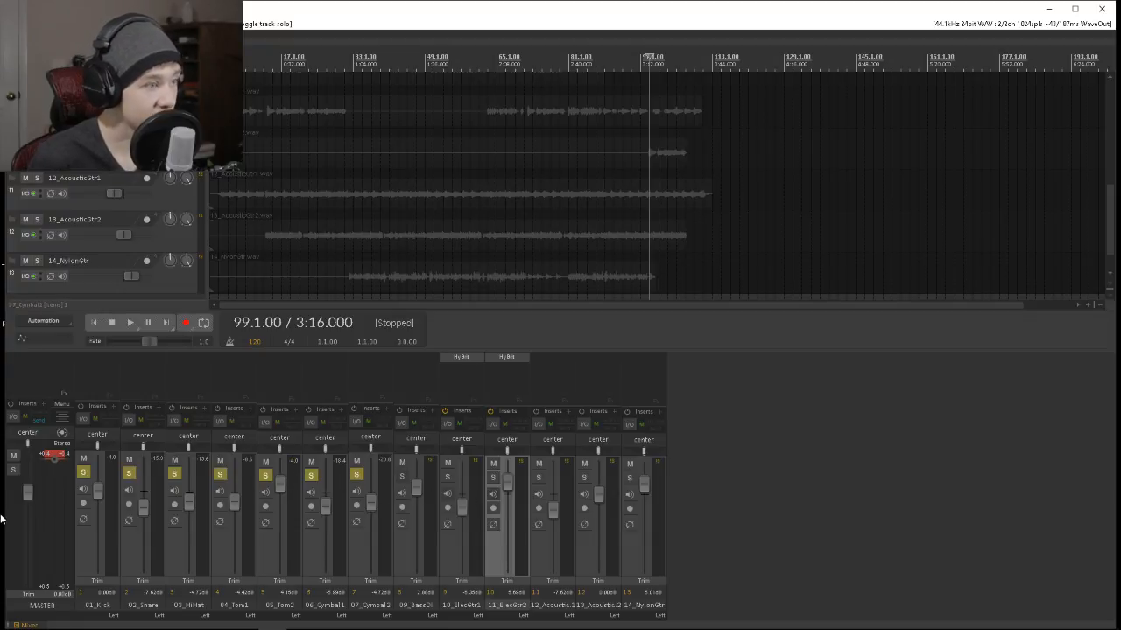
pyautogui.click(280, 60)
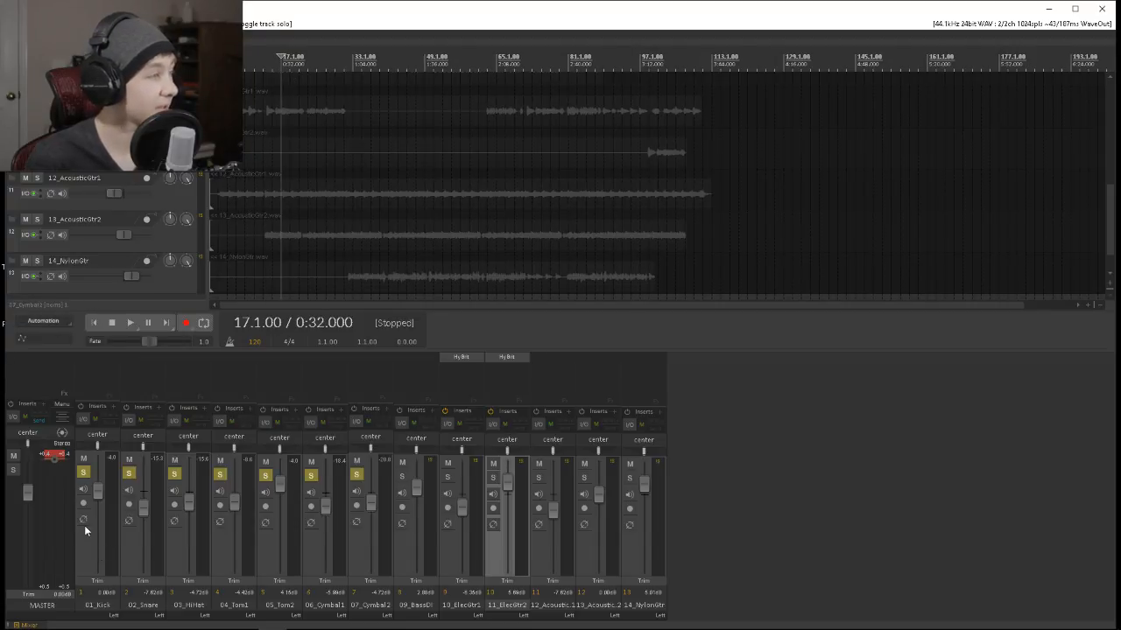
# Duplicate the 01_Kick track, naming the copy 01_Kick Click and the original 01_Kick Low.
pyautogui.moveTo(1108, 251); pyautogui.dragTo(1051, 159)
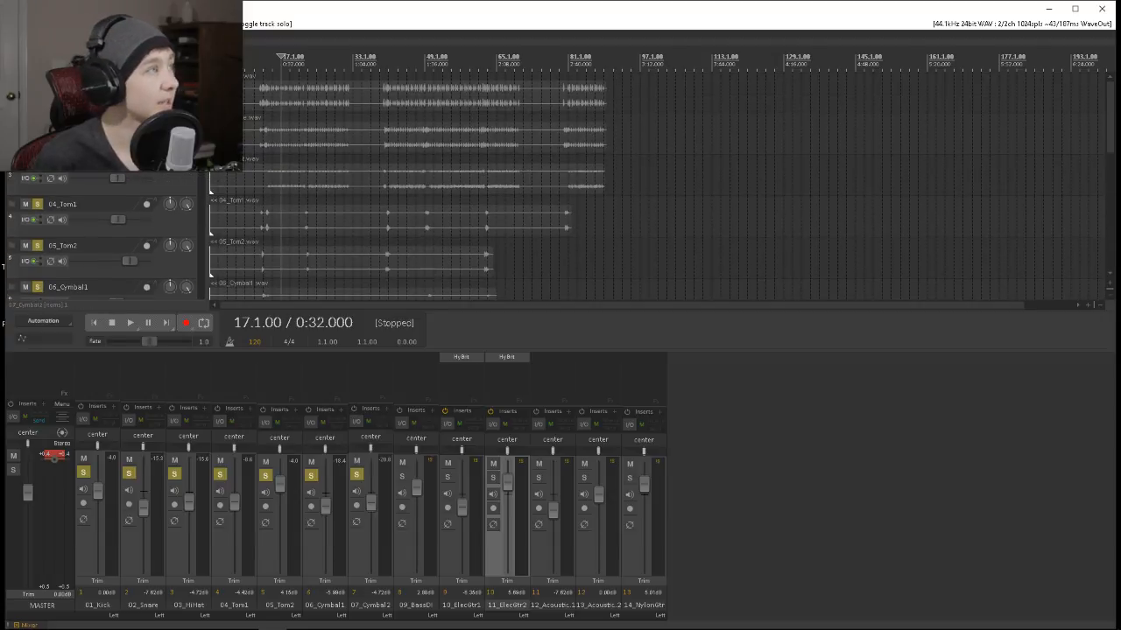
pyautogui.click(184, 105)
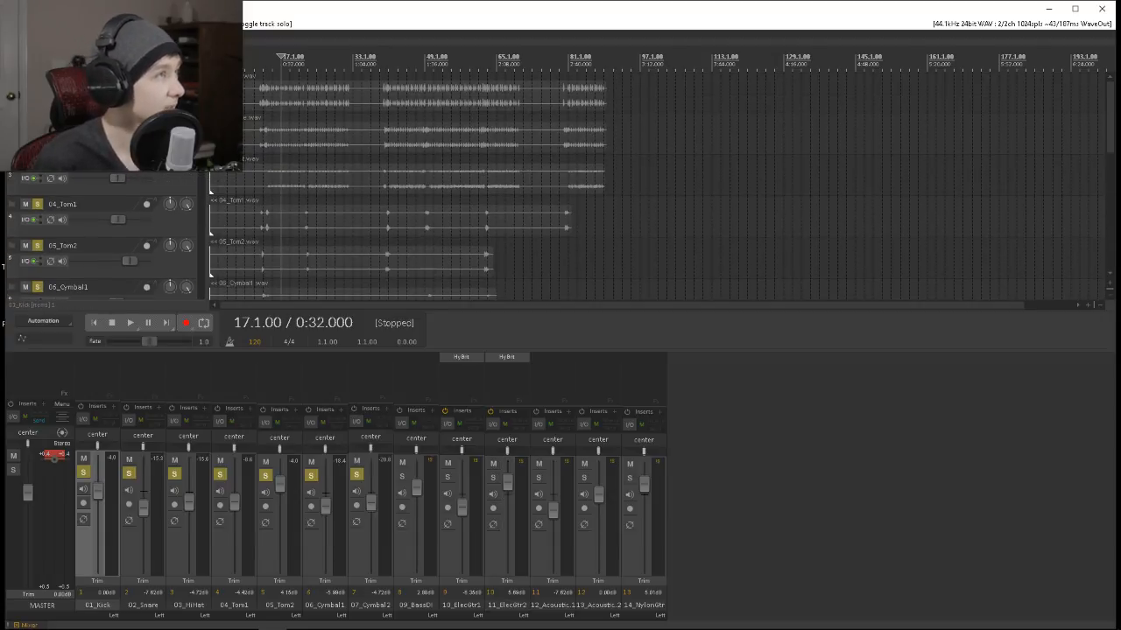
pyautogui.rightClick(183, 105)
pyautogui.click(246, 194)
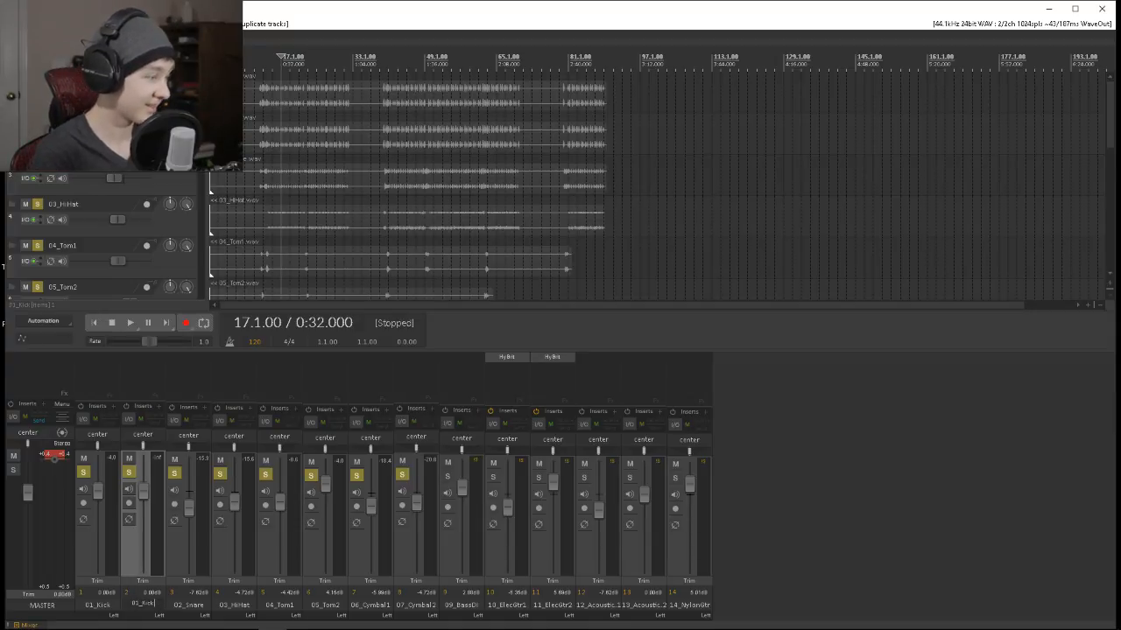
pyautogui.moveTo(136, 622)
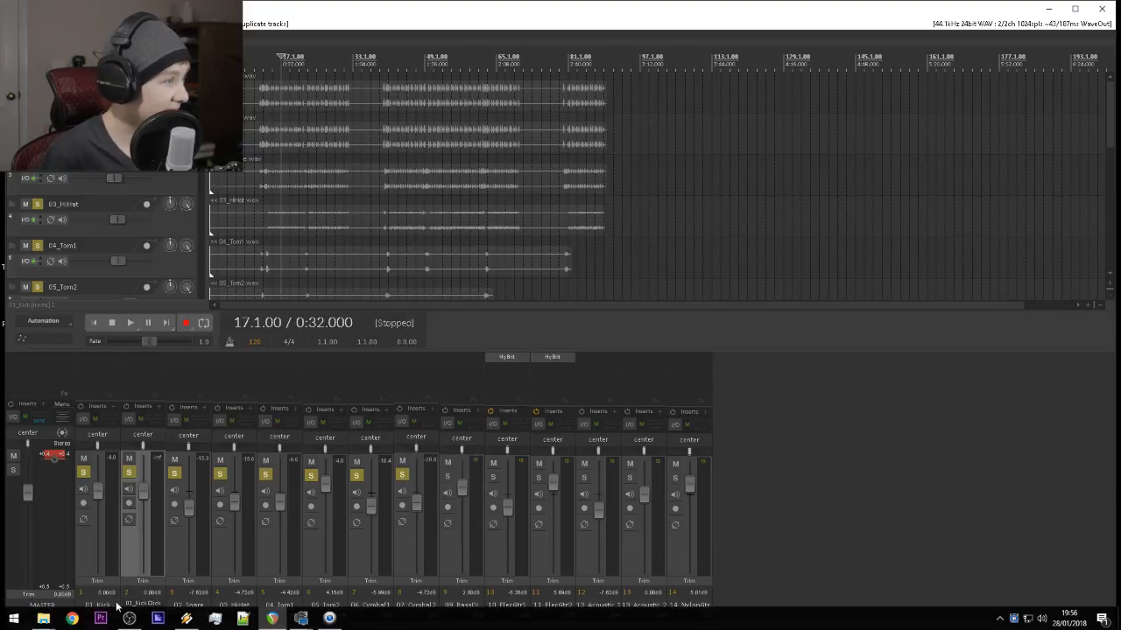
pyautogui.doubleClick(98, 604)
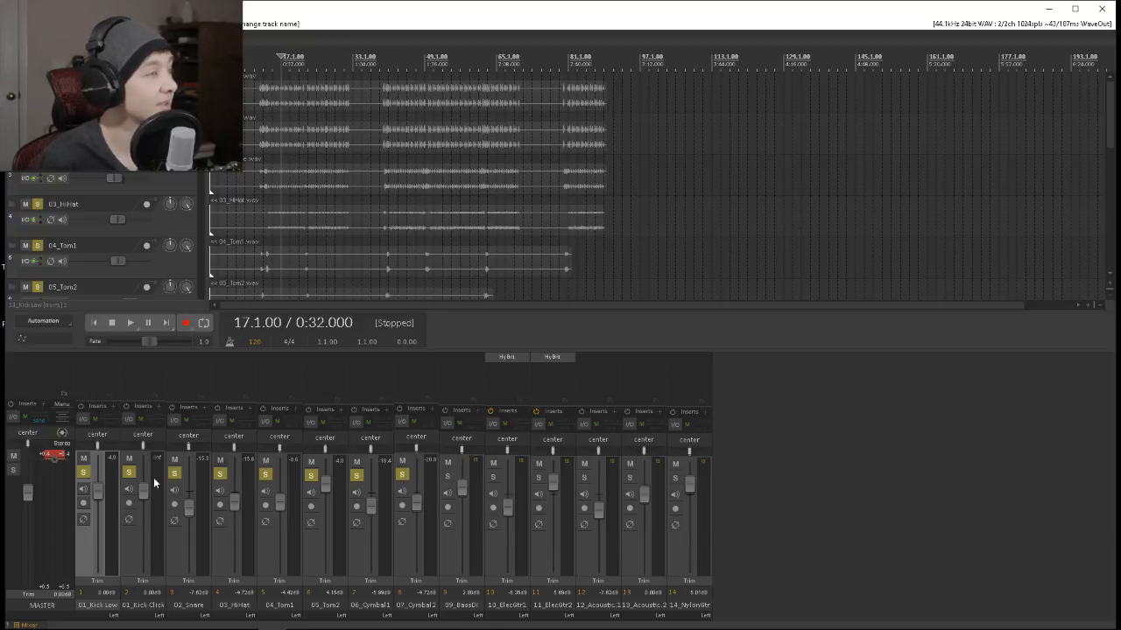
# Play the drums from bar 17, add ReaEQ to 01_Kick Click and unsolo 01_Kick Low.
pyautogui.press('space')
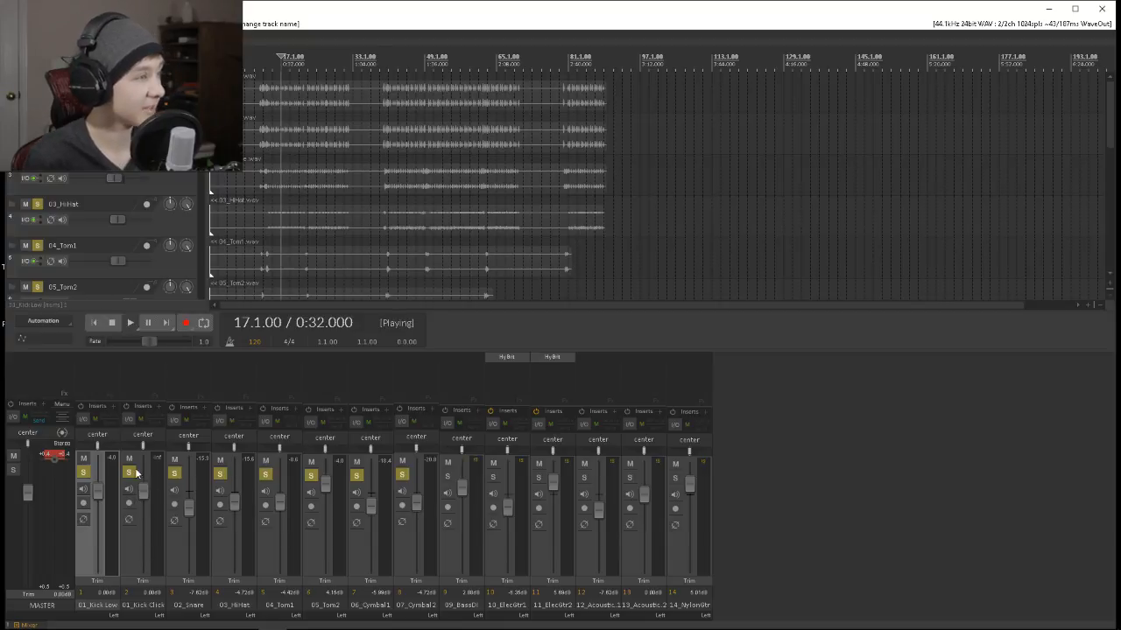
pyautogui.click(159, 363)
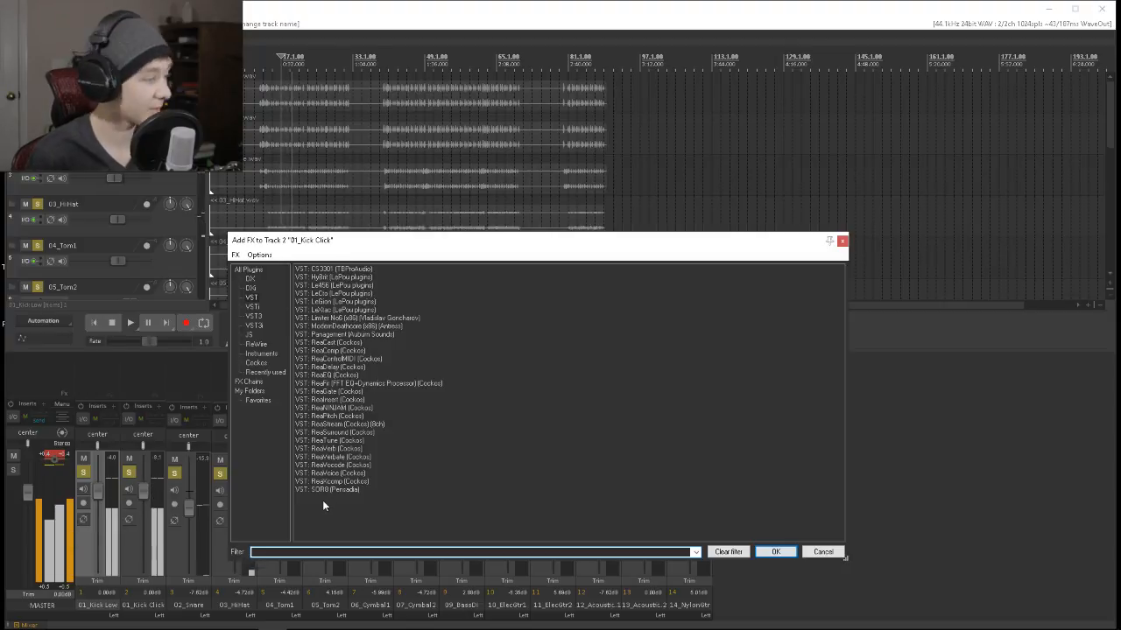
pyautogui.write('eq')
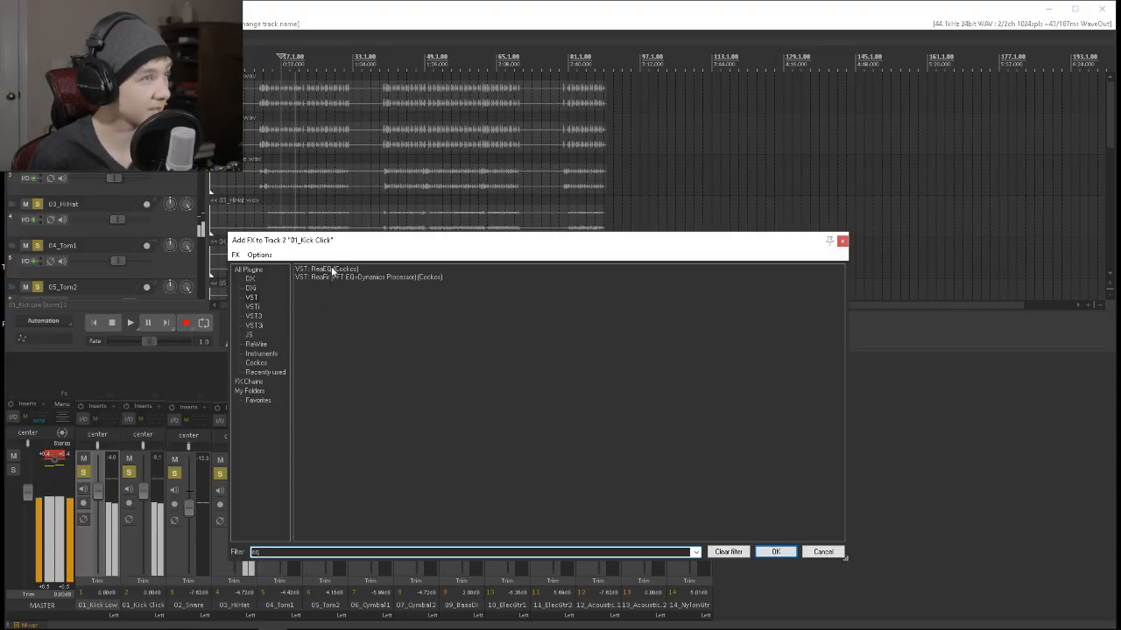
pyautogui.doubleClick(333, 271)
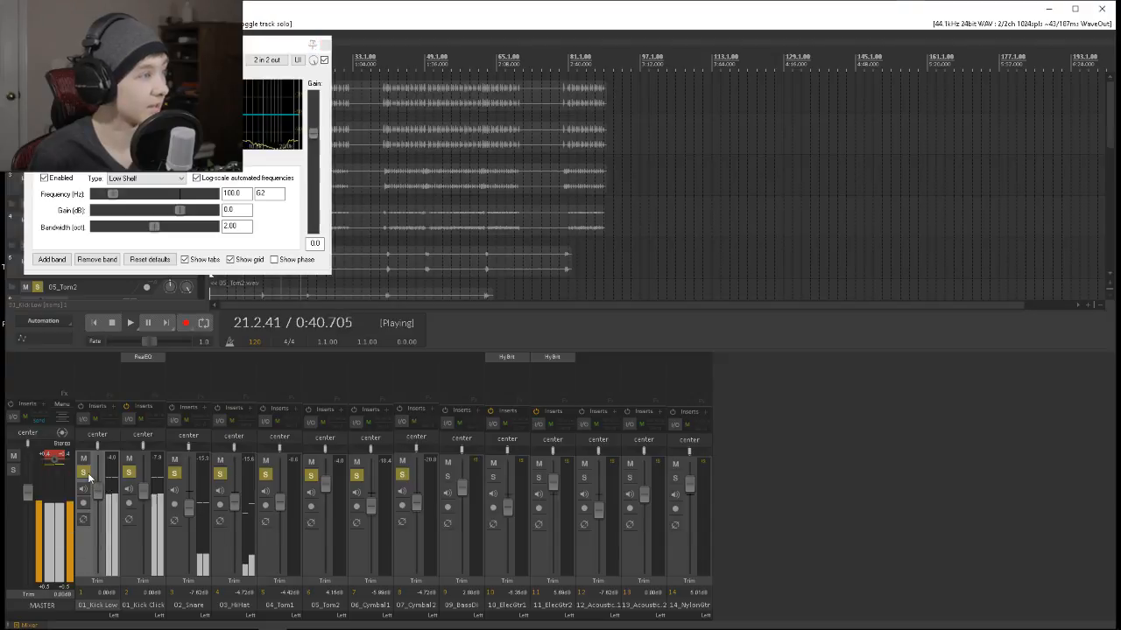
pyautogui.click(84, 473)
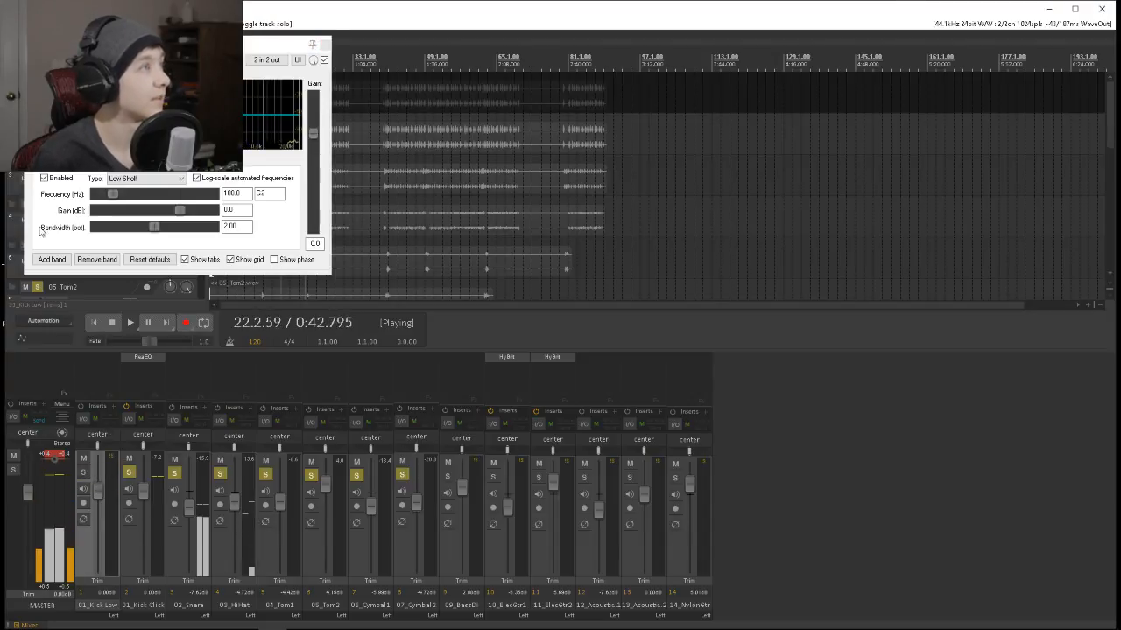
# In ReaEQ, set a High Pass at about 1451 Hz and a Band-type boost at about 2893 Hz, then close the plug-in.
pyautogui.click(180, 178)
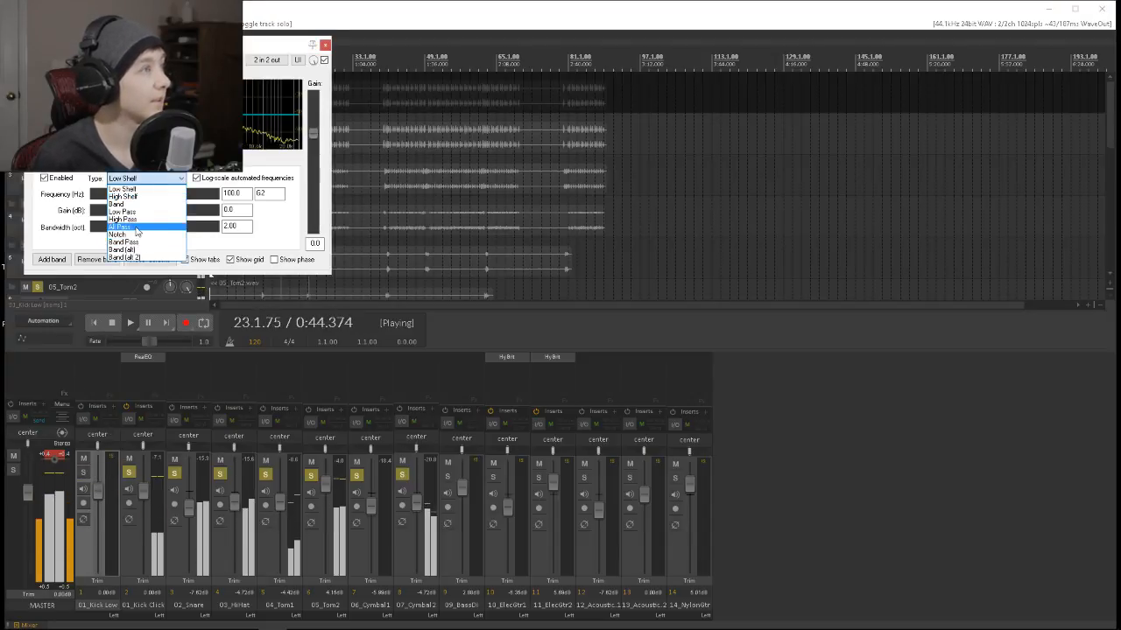
pyautogui.click(123, 219)
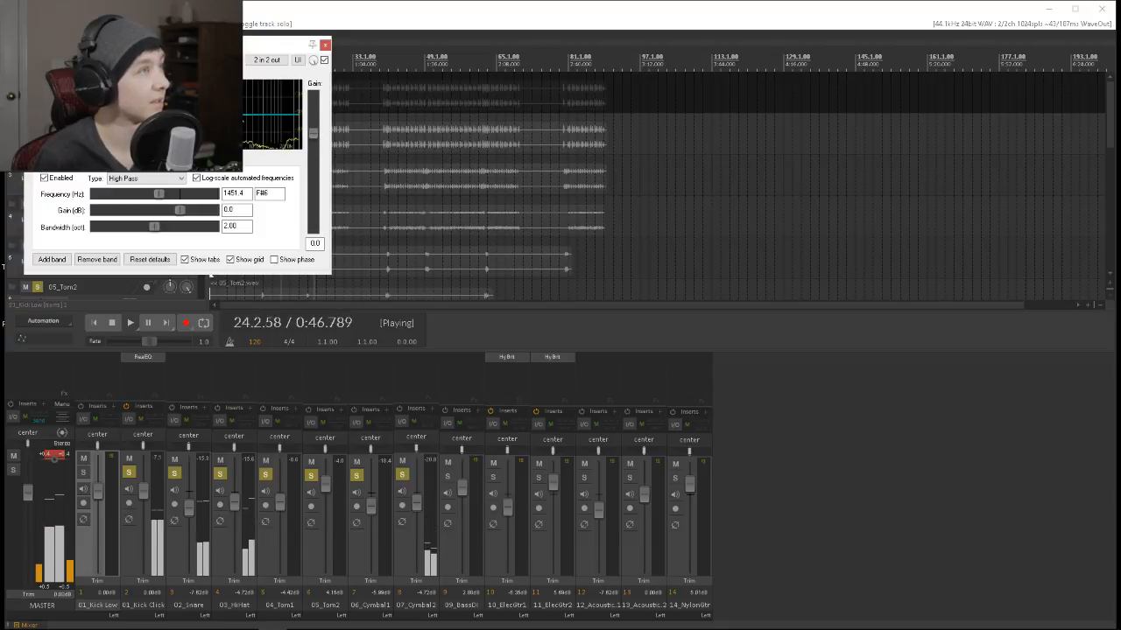
pyautogui.click(140, 178)
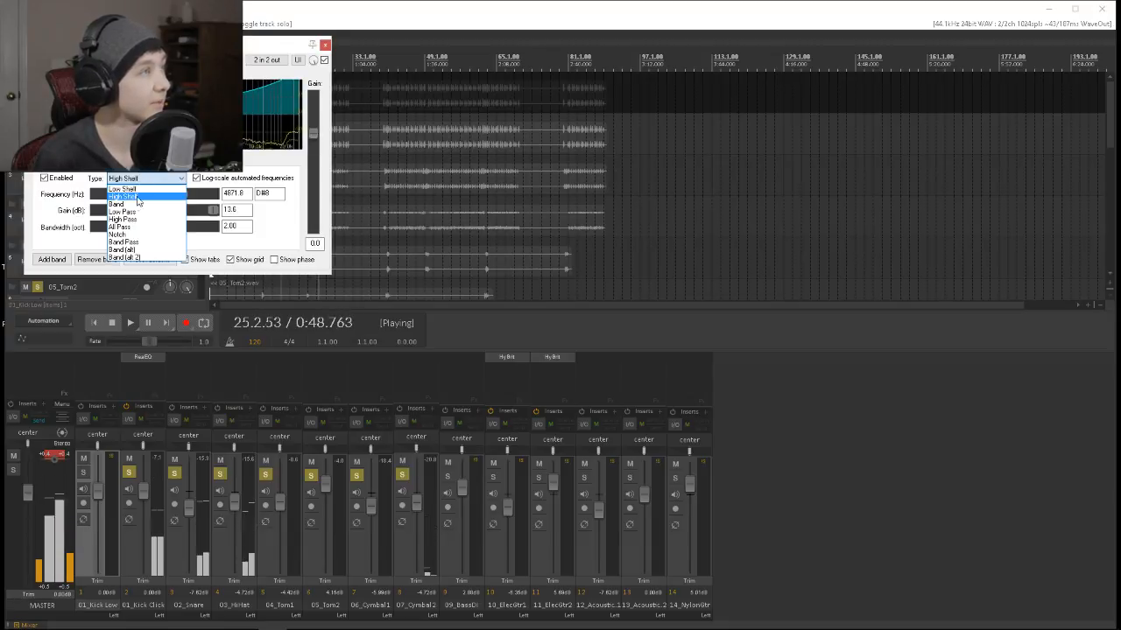
pyautogui.click(117, 204)
pyautogui.moveTo(228, 93)
pyautogui.mouseDown()
pyautogui.moveTo(197, 93)
pyautogui.moveTo(260, 102)
pyautogui.moveTo(218, 103)
pyautogui.mouseUp()
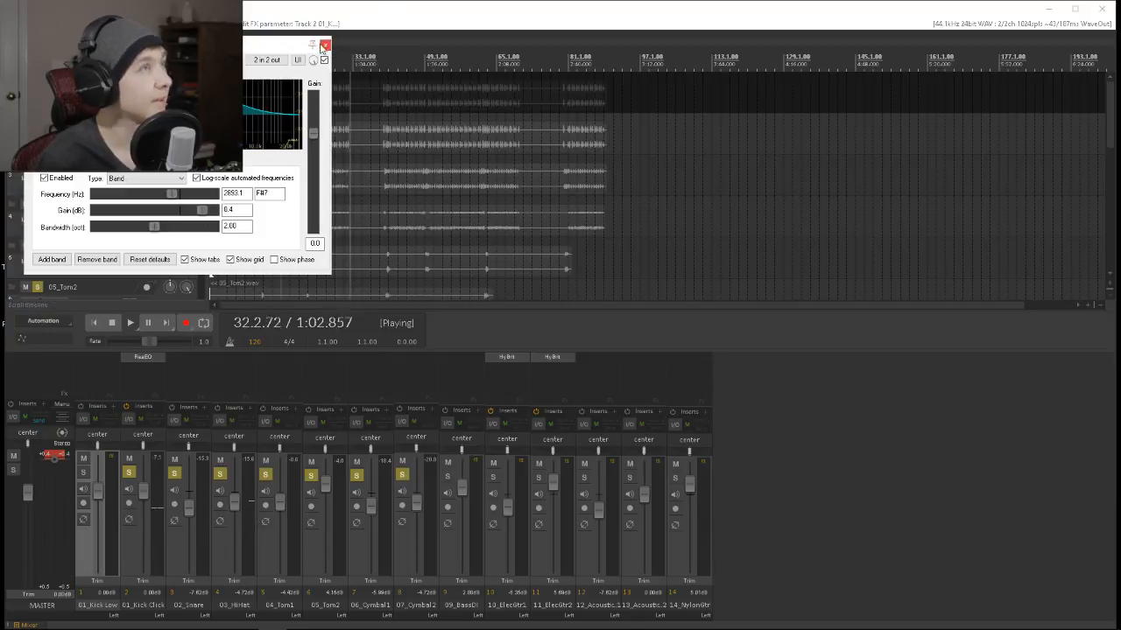
pyautogui.click(325, 45)
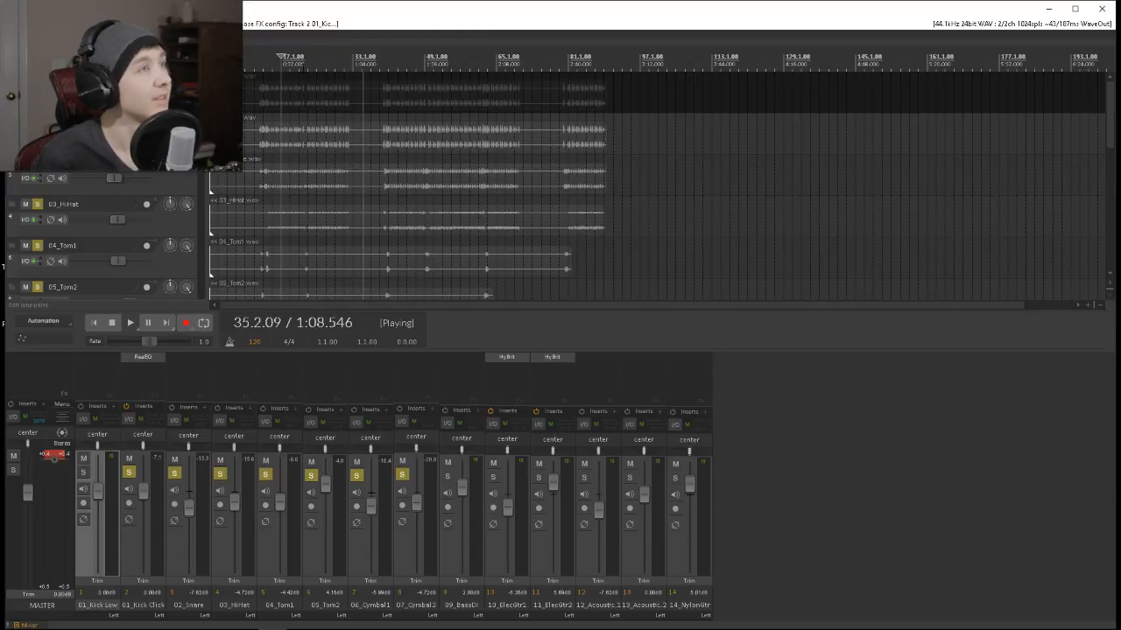
# Replay the drums from bar 17, raising 01_Kick Click to 12 dB and the master to about 6 dB.
pyautogui.press('space')
pyautogui.press('space')
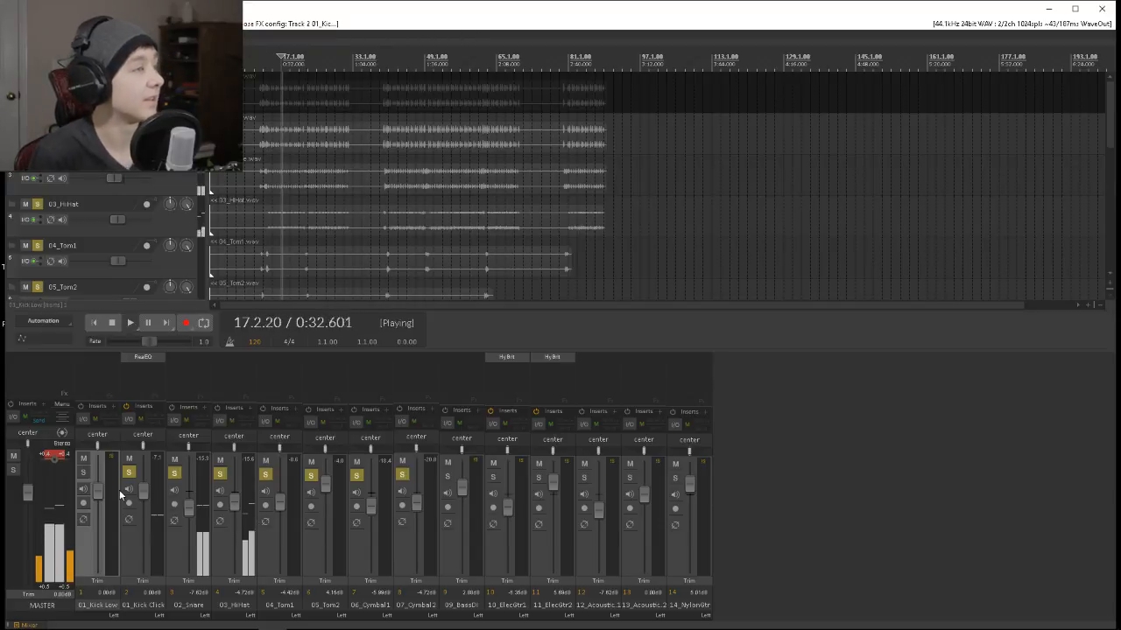
pyautogui.moveTo(147, 501); pyautogui.dragTo(145, 457)
pyautogui.moveTo(28, 494); pyautogui.dragTo(29, 476)
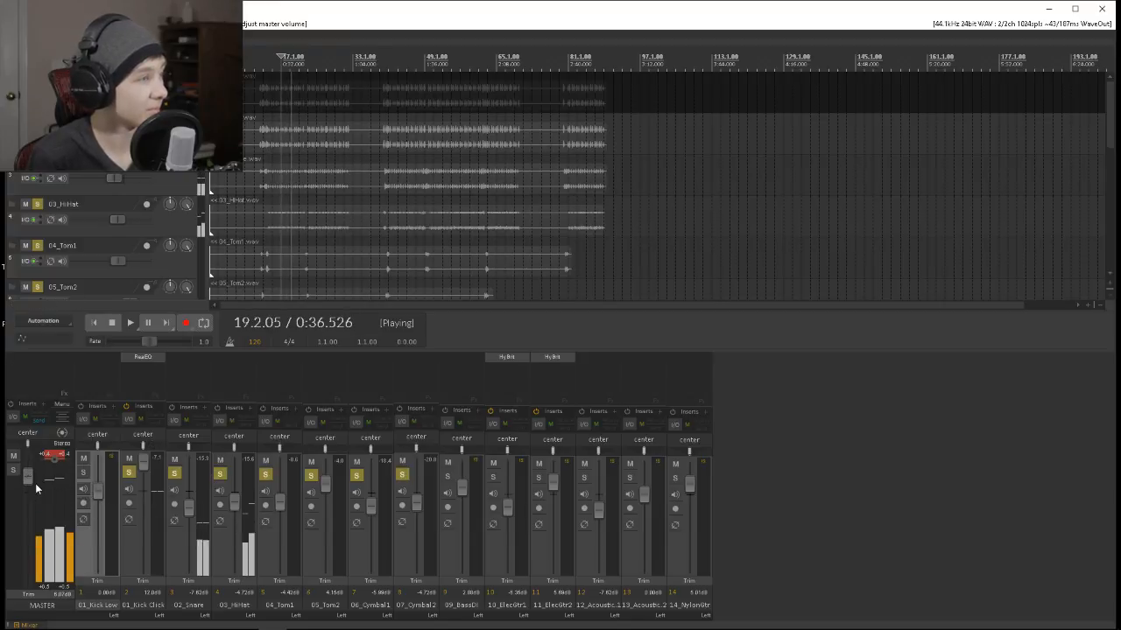
# Open the plug-in browser for 01_Kick Click and unsolo every track from 02_Snare to 07_Cymbal2.
pyautogui.doubleClick(143, 365)
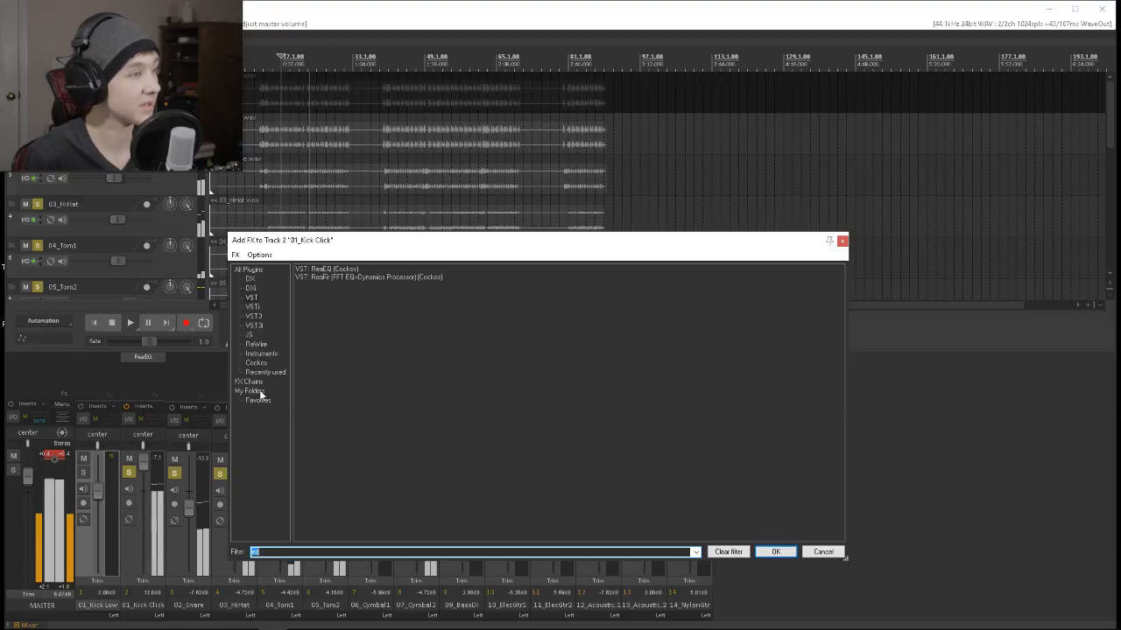
pyautogui.moveTo(768, 247); pyautogui.dragTo(961, 212)
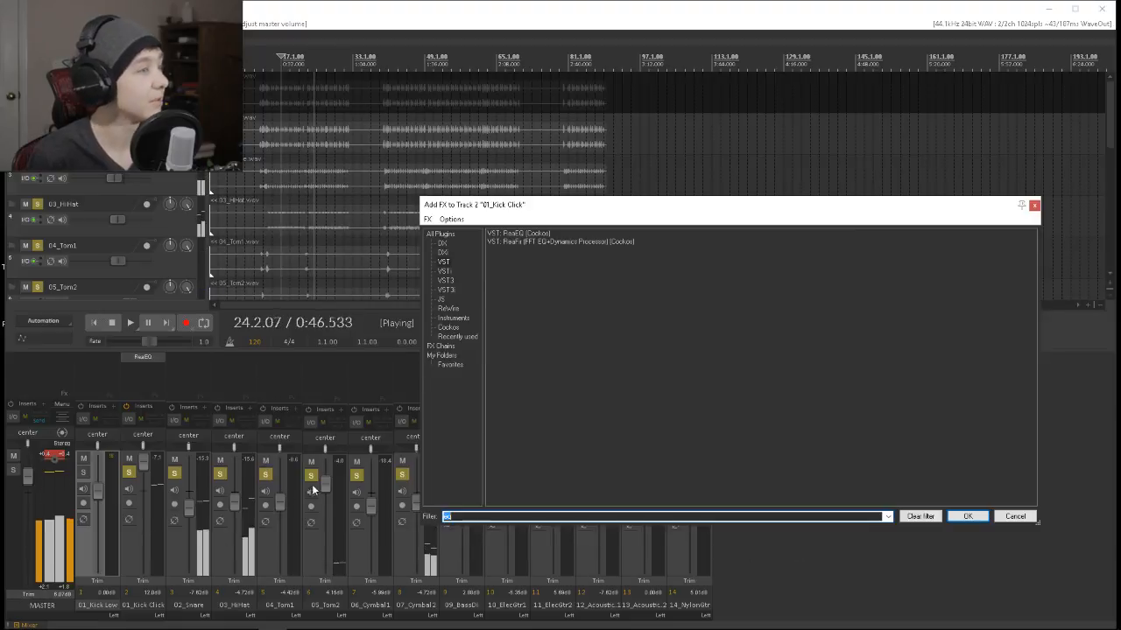
pyautogui.click(268, 477)
pyautogui.click(311, 477)
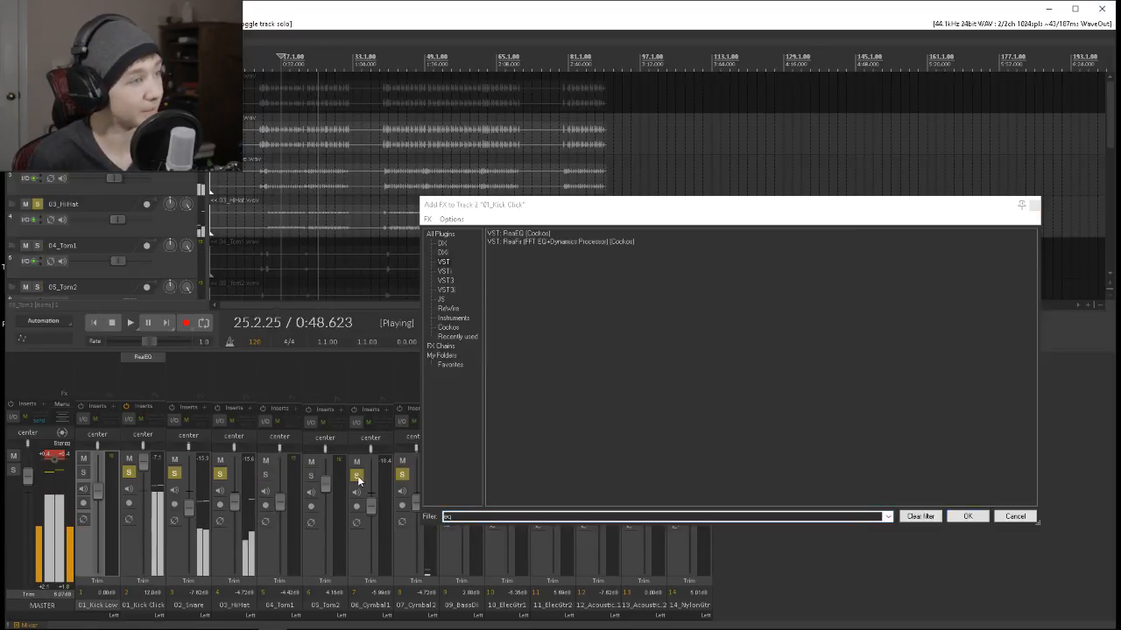
pyautogui.click(357, 477)
pyautogui.click(402, 473)
pyautogui.click(220, 474)
pyautogui.click(174, 472)
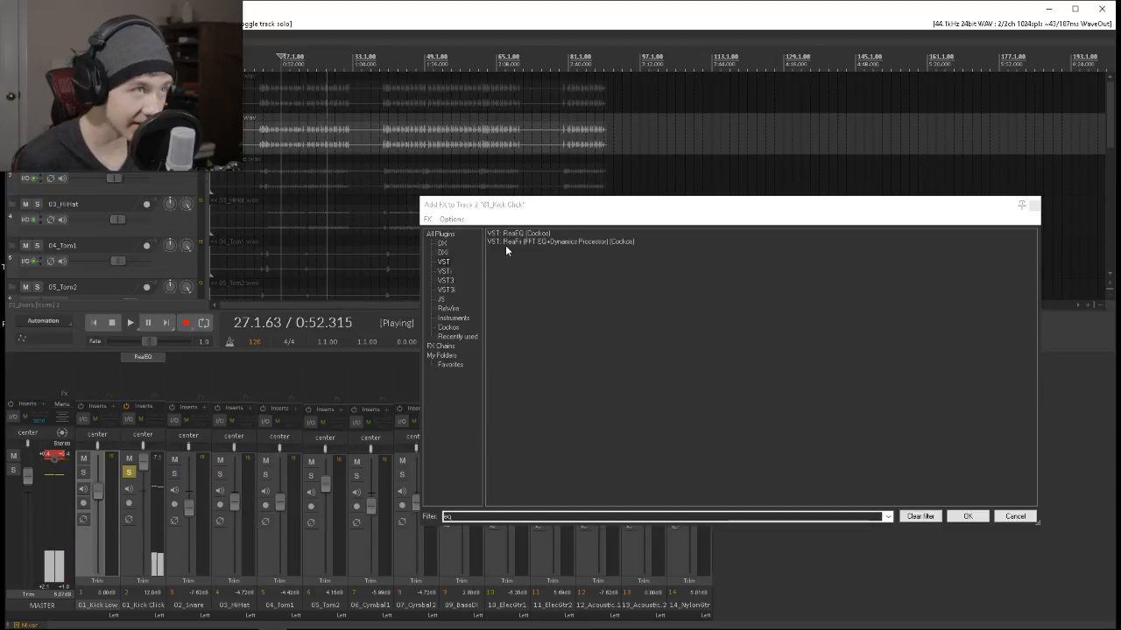
# Clear the plug-in filter and add ModernDeathcore to 01_Kick Click.
pyautogui.click(448, 265)
pyautogui.doubleClick(448, 516)
pyautogui.press('BackSpace')
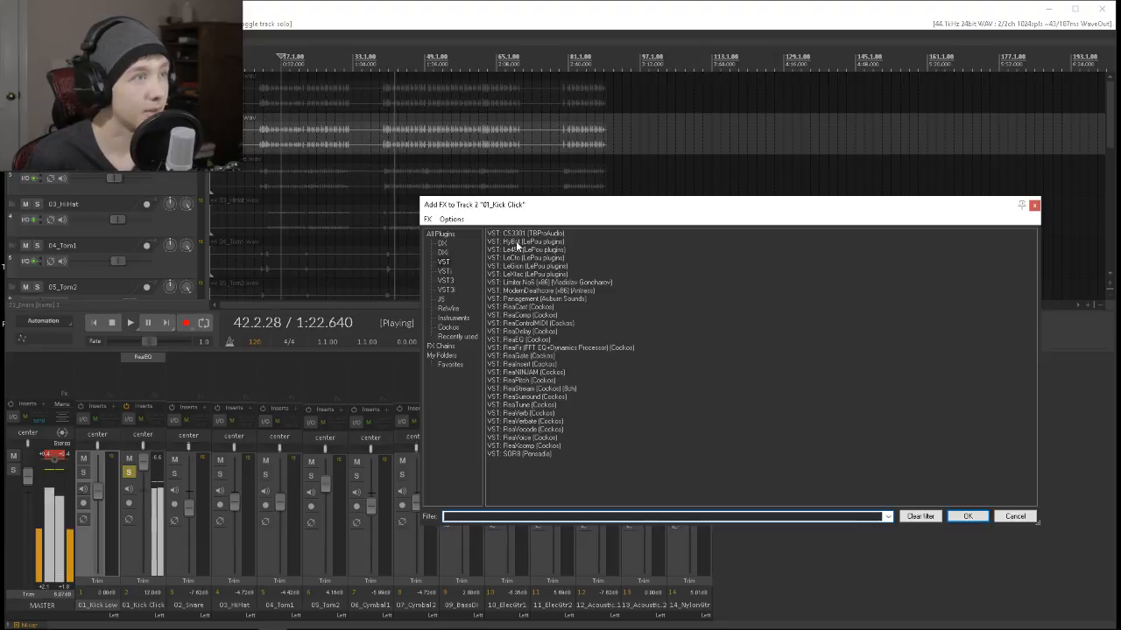
pyautogui.click(531, 291)
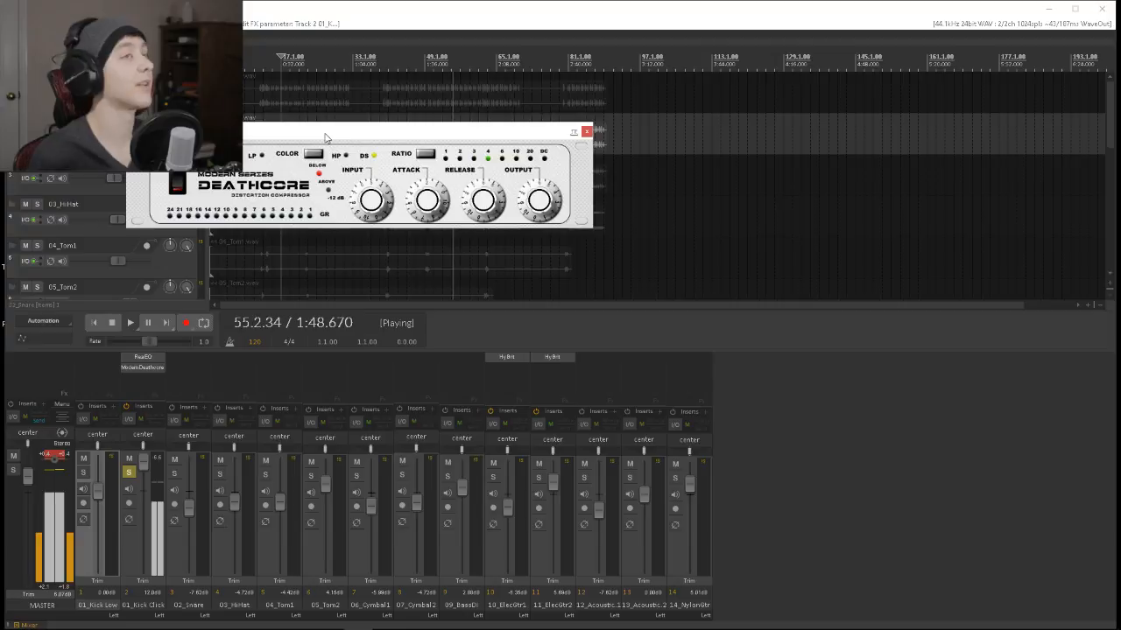
# Adjust the Deathcore compressor's input and output, with HP color and a ratio of 10, replaying the kick from bar 43.
pyautogui.moveTo(371, 201); pyautogui.dragTo(371, 194)
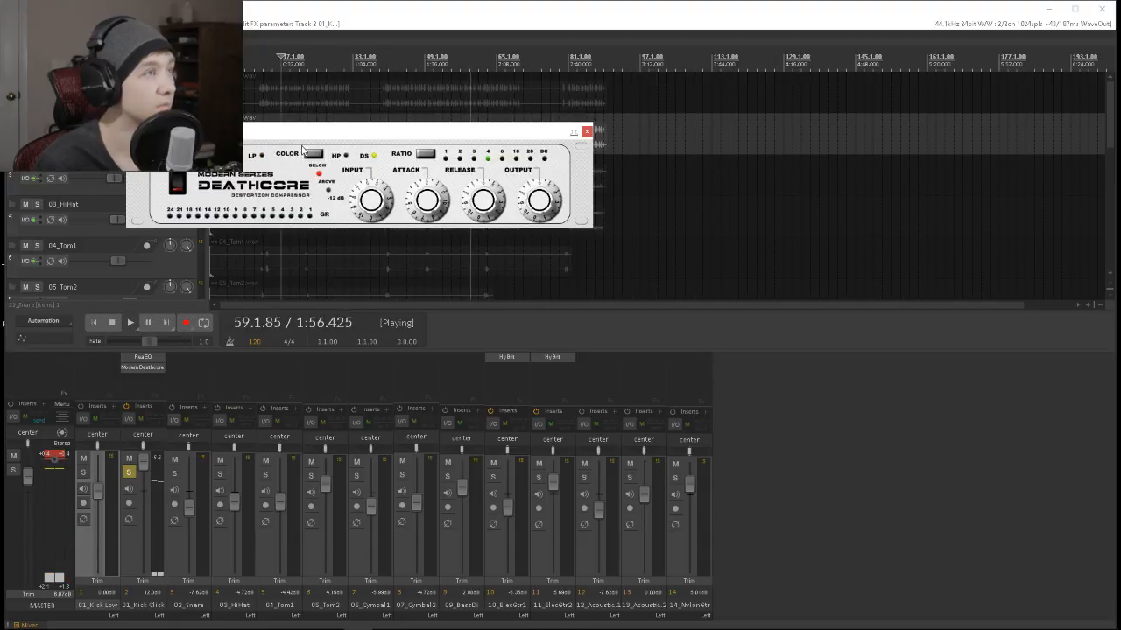
pyautogui.click(428, 155)
pyautogui.click(426, 155)
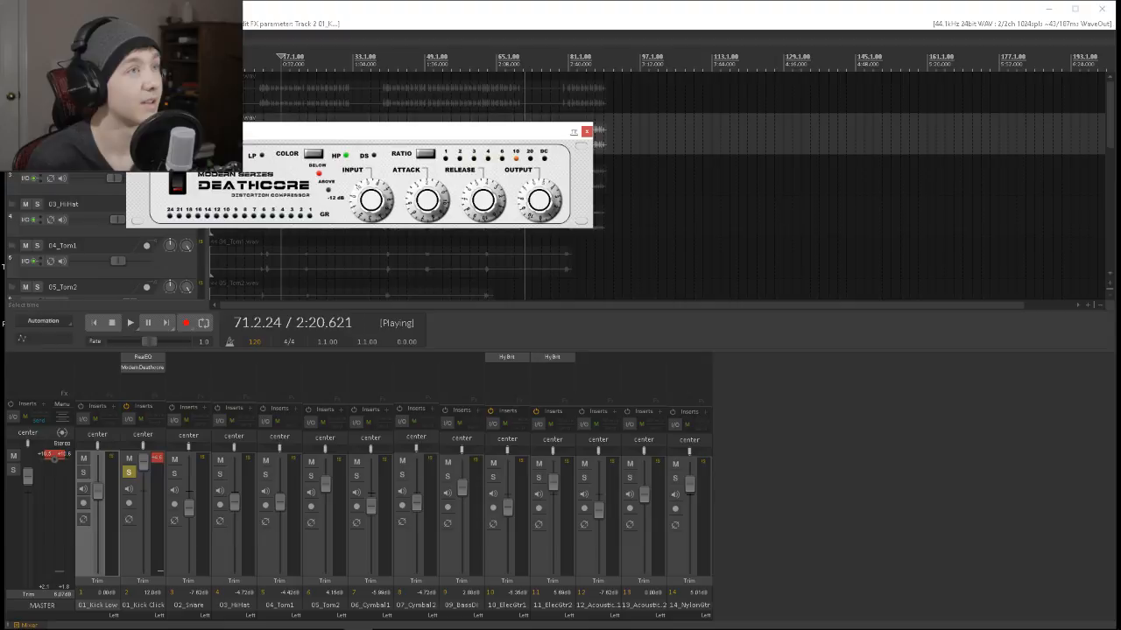
pyautogui.click(398, 63)
pyautogui.moveTo(529, 189); pyautogui.dragTo(529, 194)
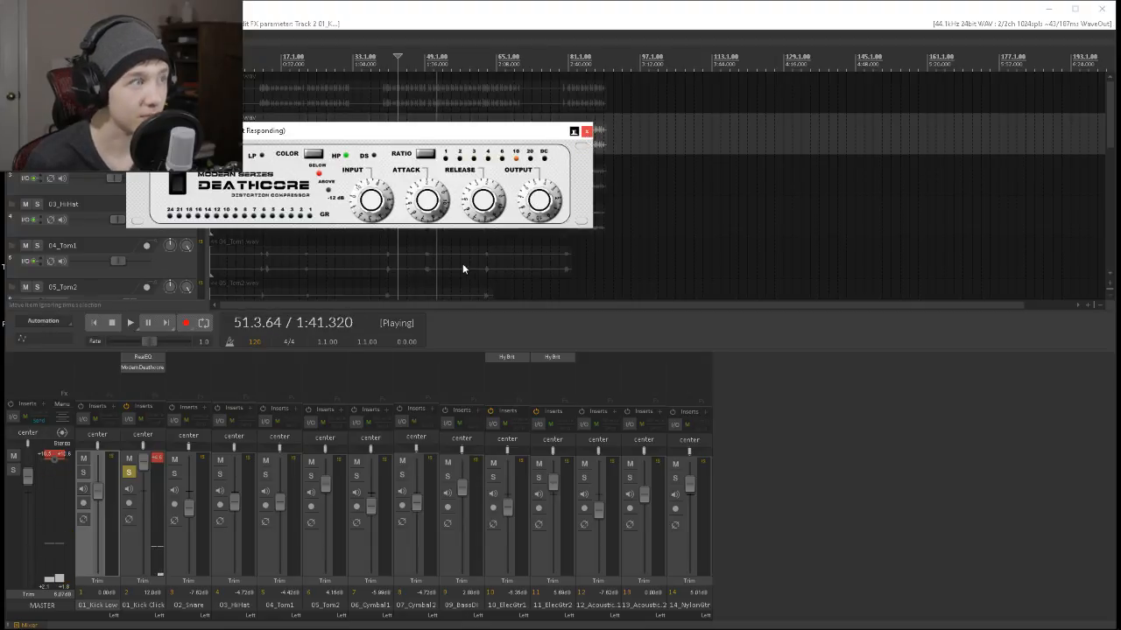
# Remove ModernDeathcore from 01_Kick Click, closing the unresponsive reaper_host32.exe.
pyautogui.rightClick(127, 368)
pyautogui.click(168, 573)
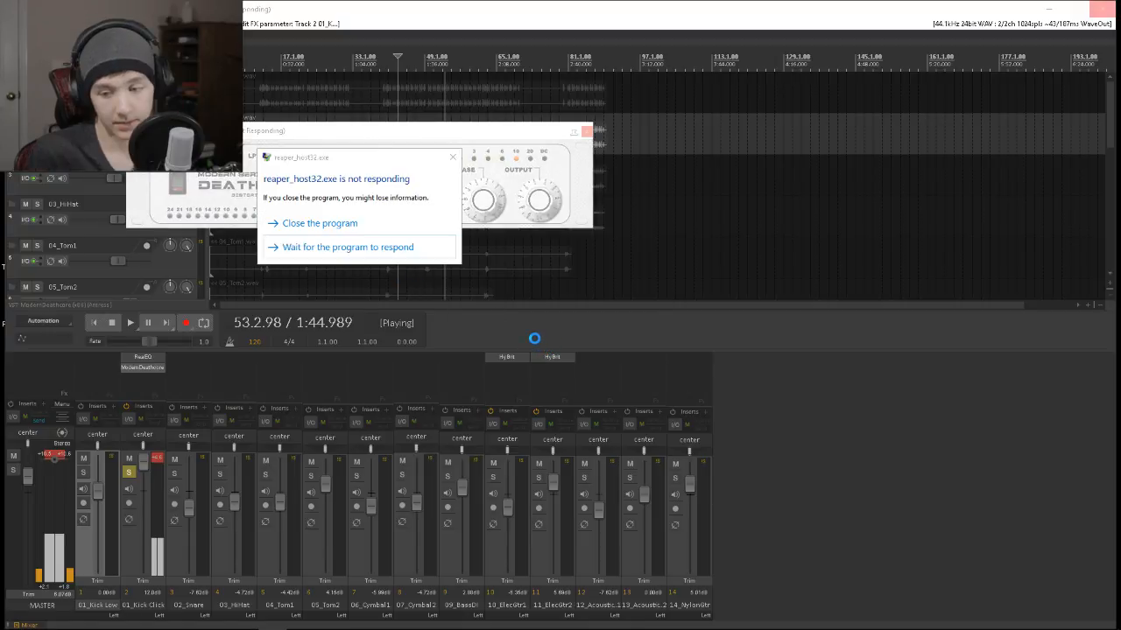
pyautogui.click(295, 226)
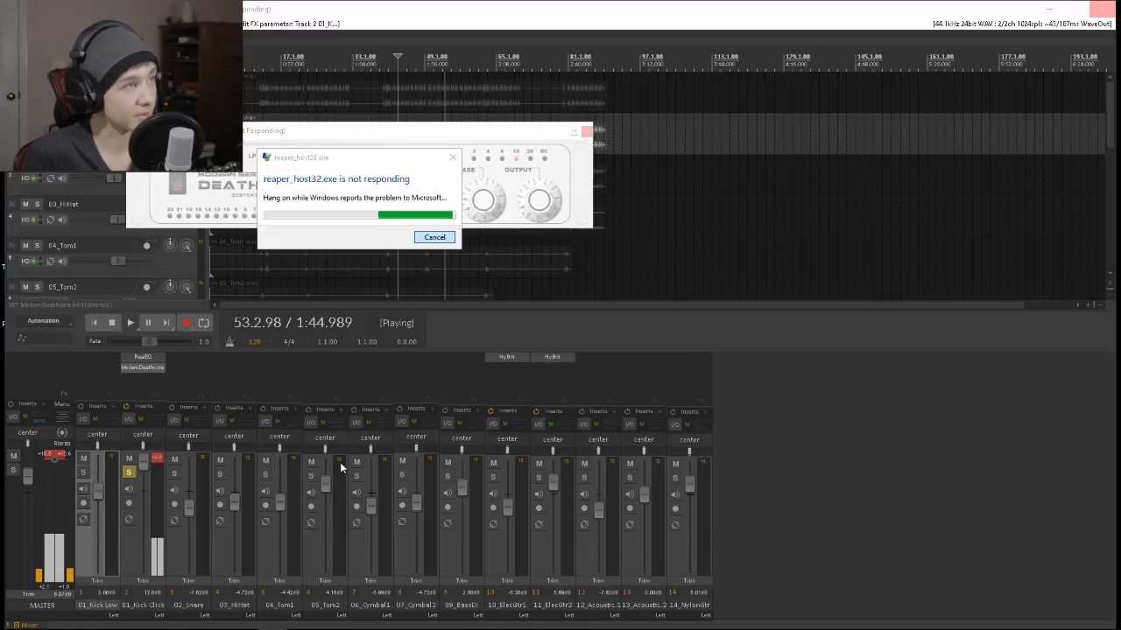
pyautogui.moveTo(229, 623)
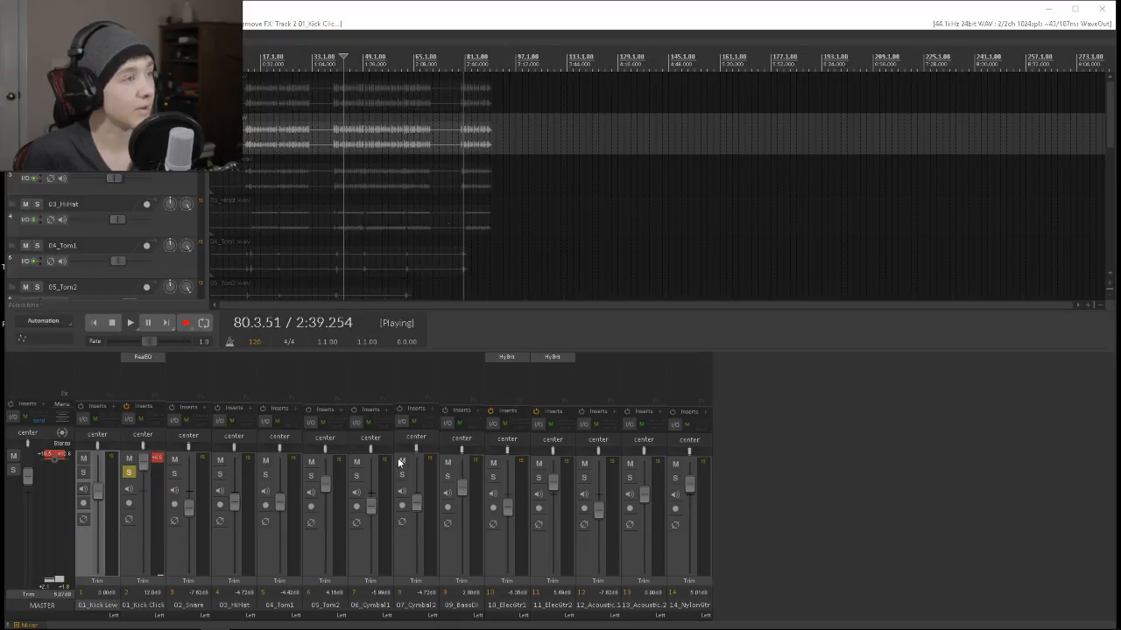
pyautogui.click(918, 470)
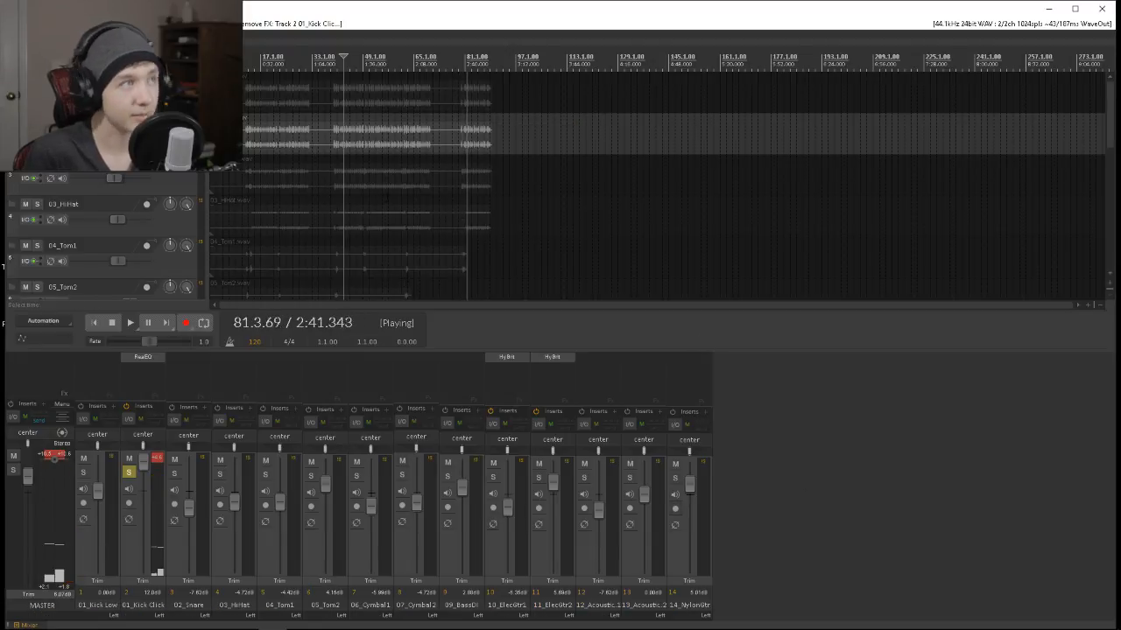
# Stop playback and add the SOR8 plug-in to 01_Kick Click.
pyautogui.scroll(-2, 360, 106)
pyautogui.press('space')
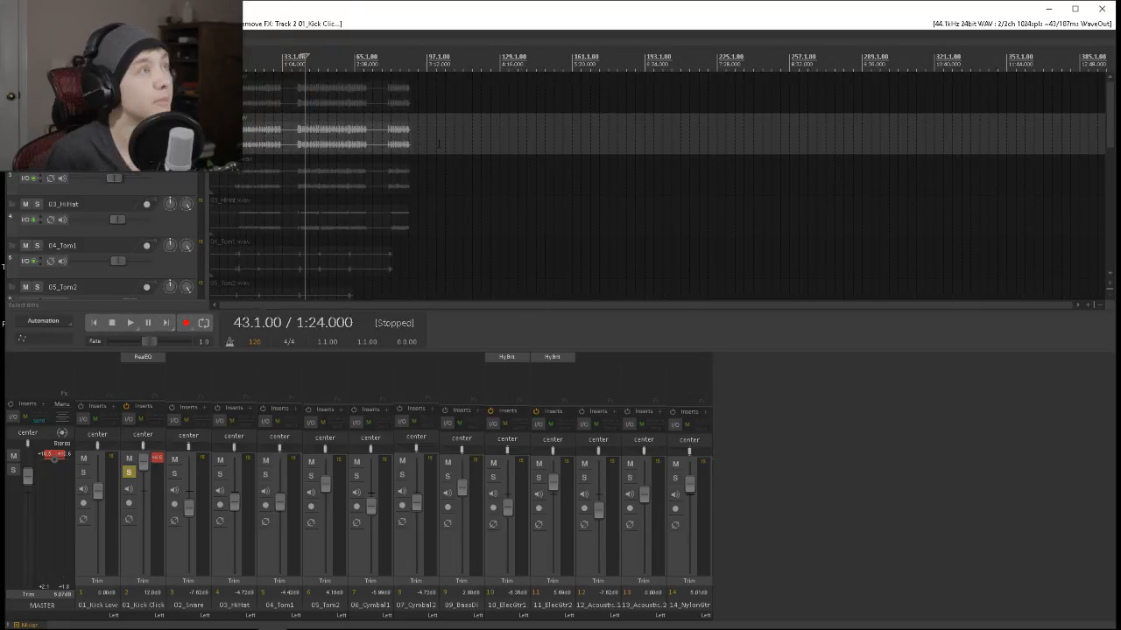
pyautogui.scroll(-2, 369, 149)
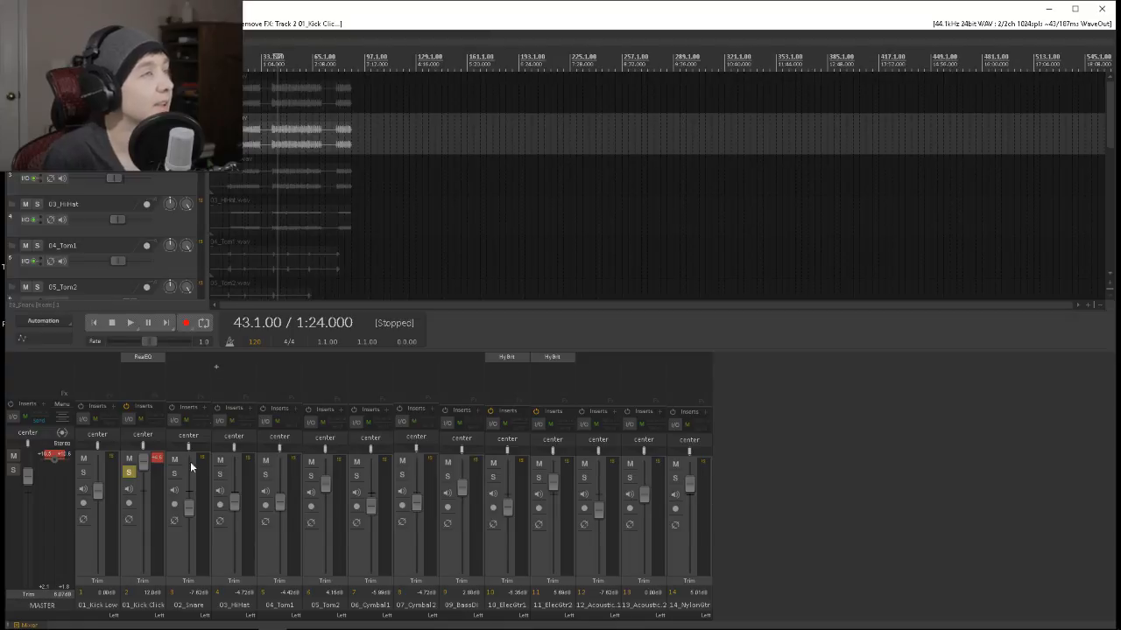
pyautogui.doubleClick(150, 369)
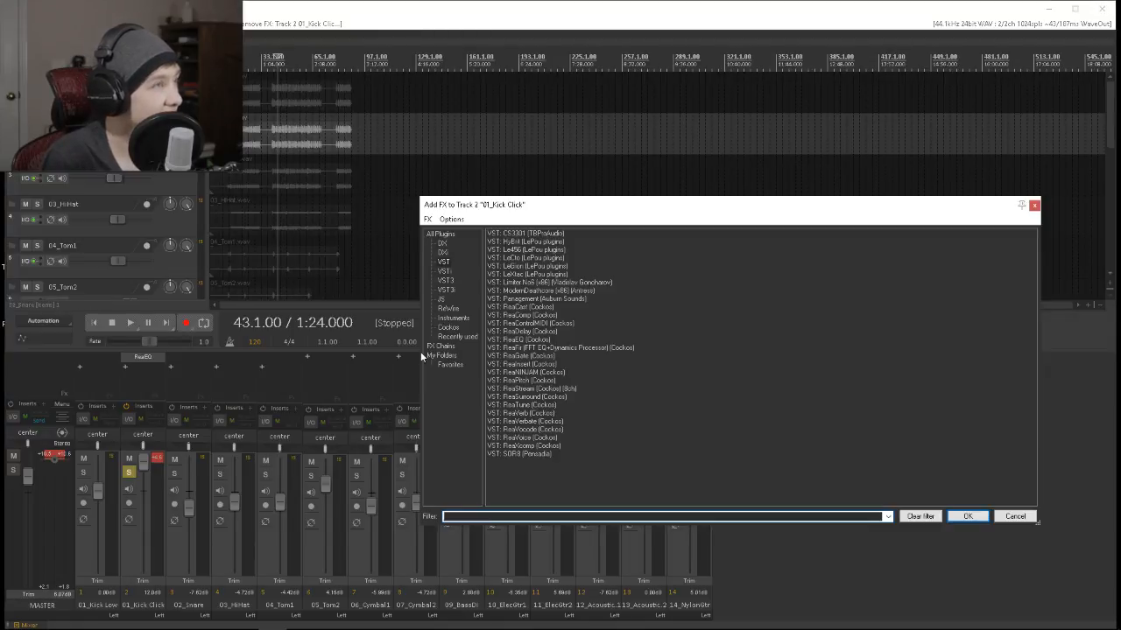
pyautogui.doubleClick(542, 453)
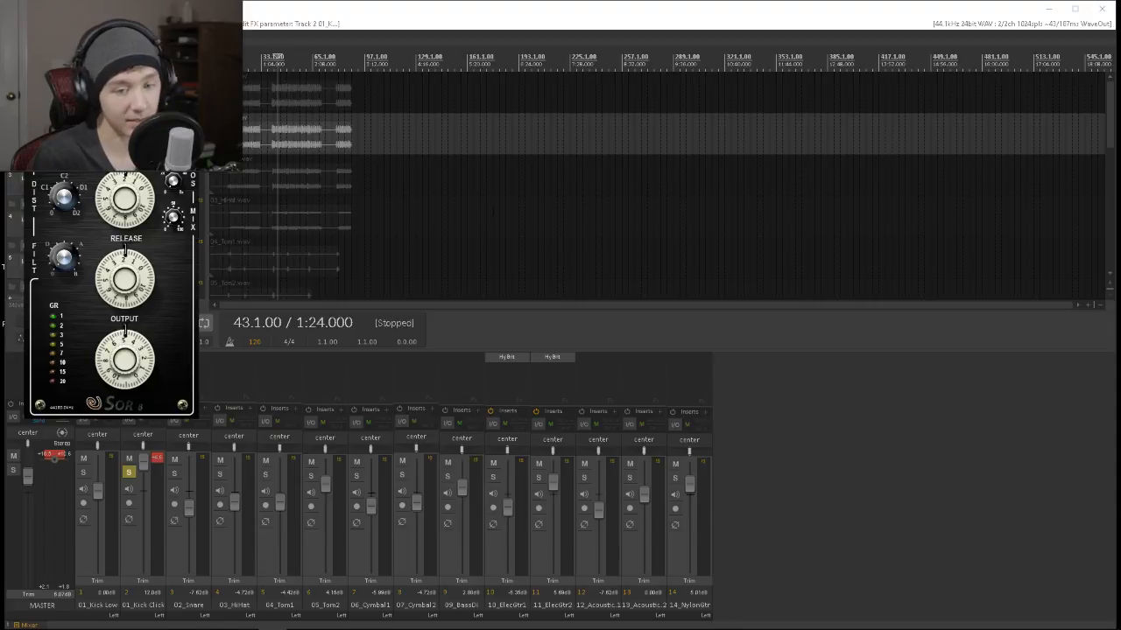
# Adjust SOR8's release and the knob above it while playing the kick from bar 43, then close the plug-in.
pyautogui.click(845, 475)
pyautogui.press('space')
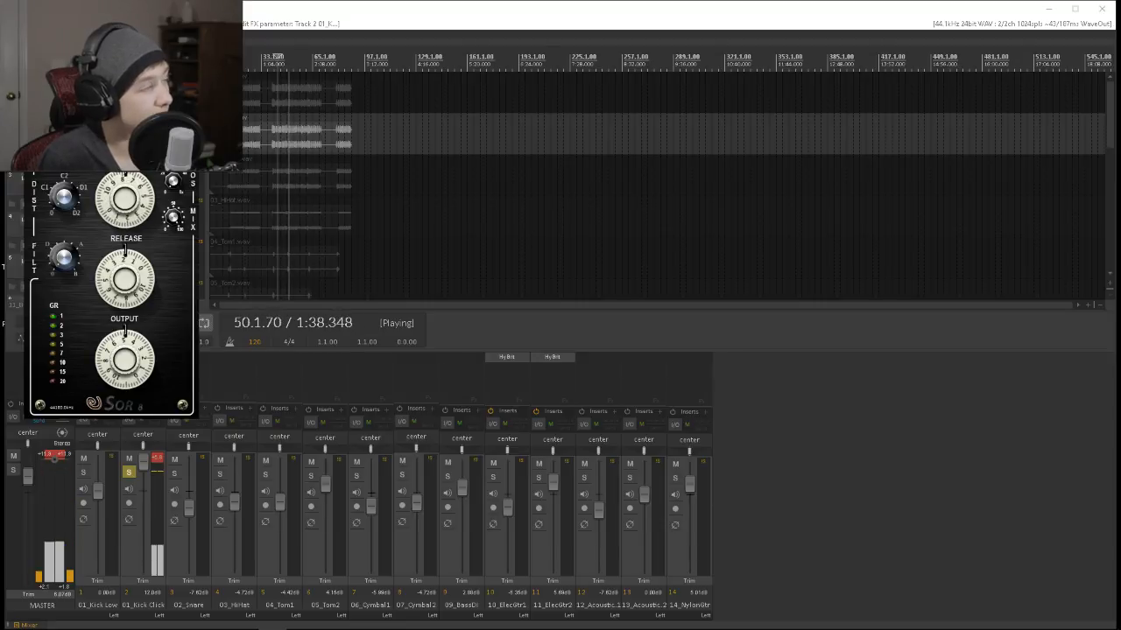
pyautogui.moveTo(125, 280)
pyautogui.mouseDown()
pyautogui.moveTo(112, 306)
pyautogui.moveTo(113, 293)
pyautogui.mouseUp()
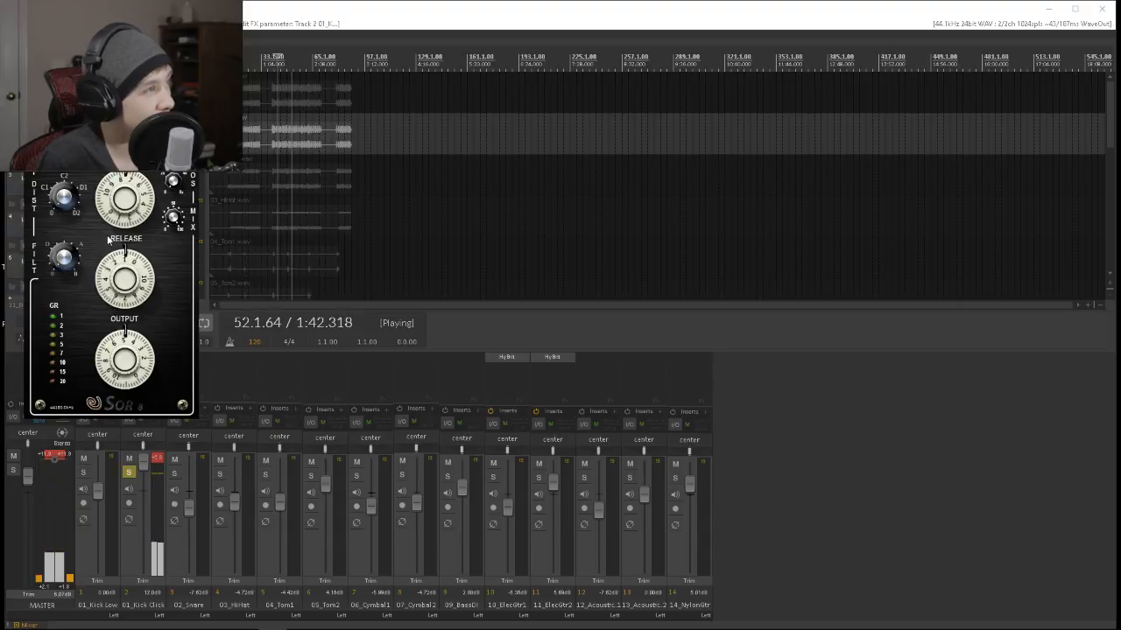
pyautogui.moveTo(125, 203); pyautogui.dragTo(124, 191)
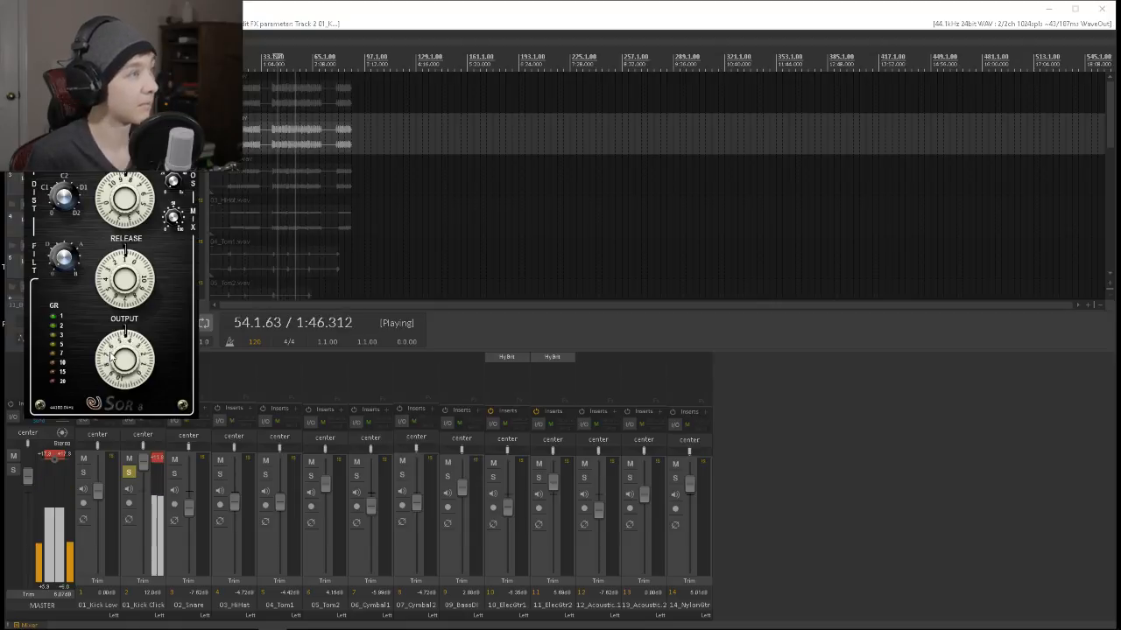
pyautogui.click(188, 33)
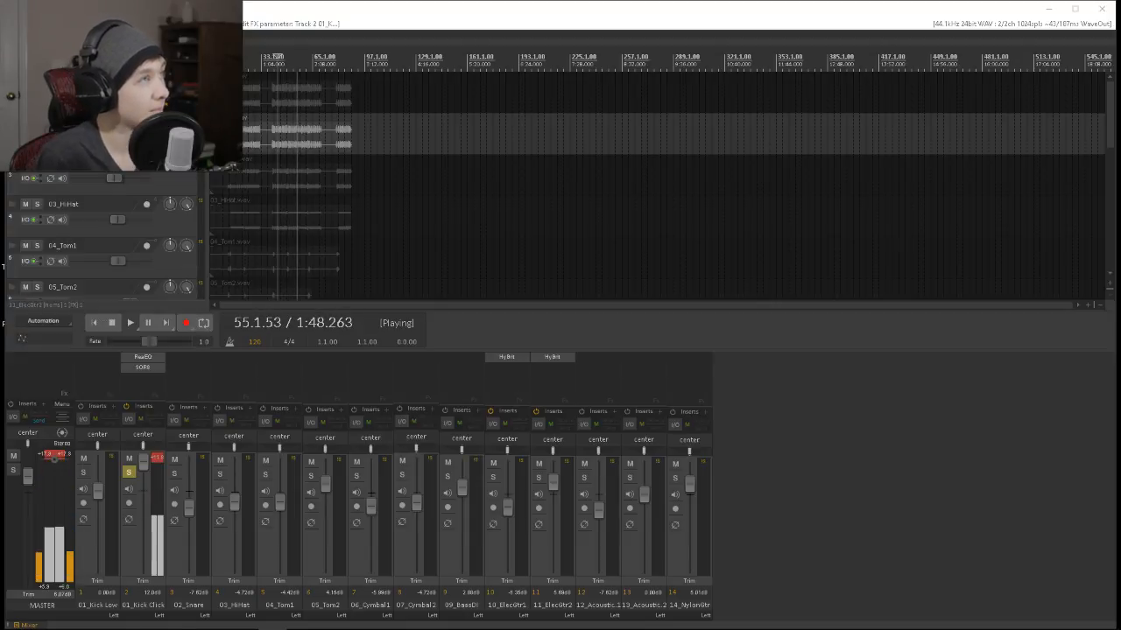
# Add ReaGate to 01_Kick Click and place it between ReaEQ and SOR8 in the effects chain.
pyautogui.doubleClick(149, 375)
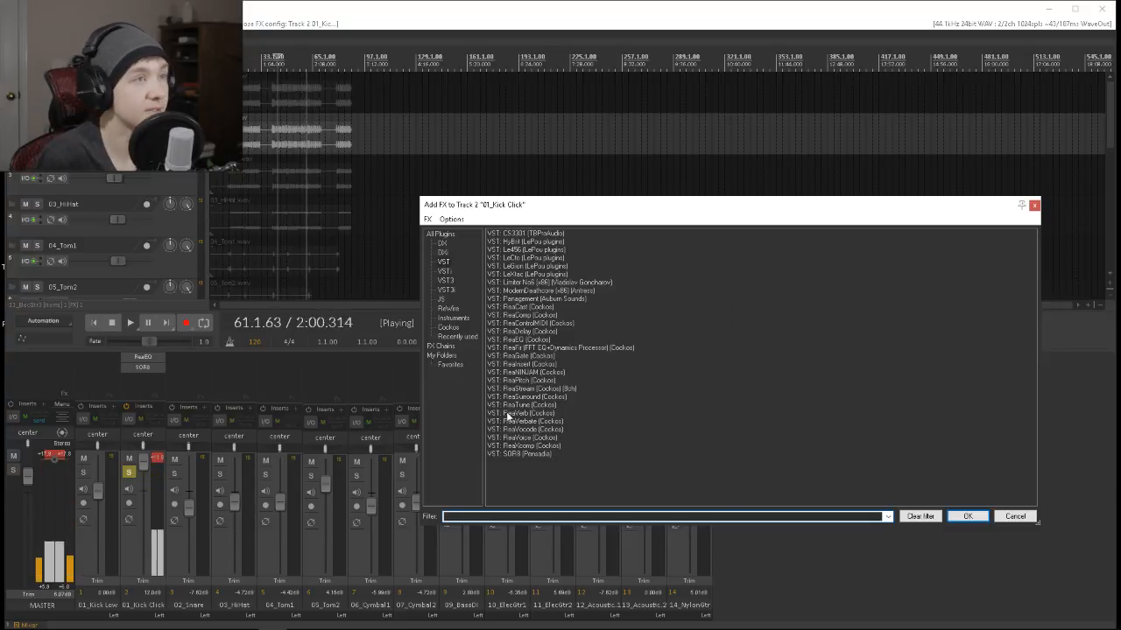
pyautogui.write('eq')
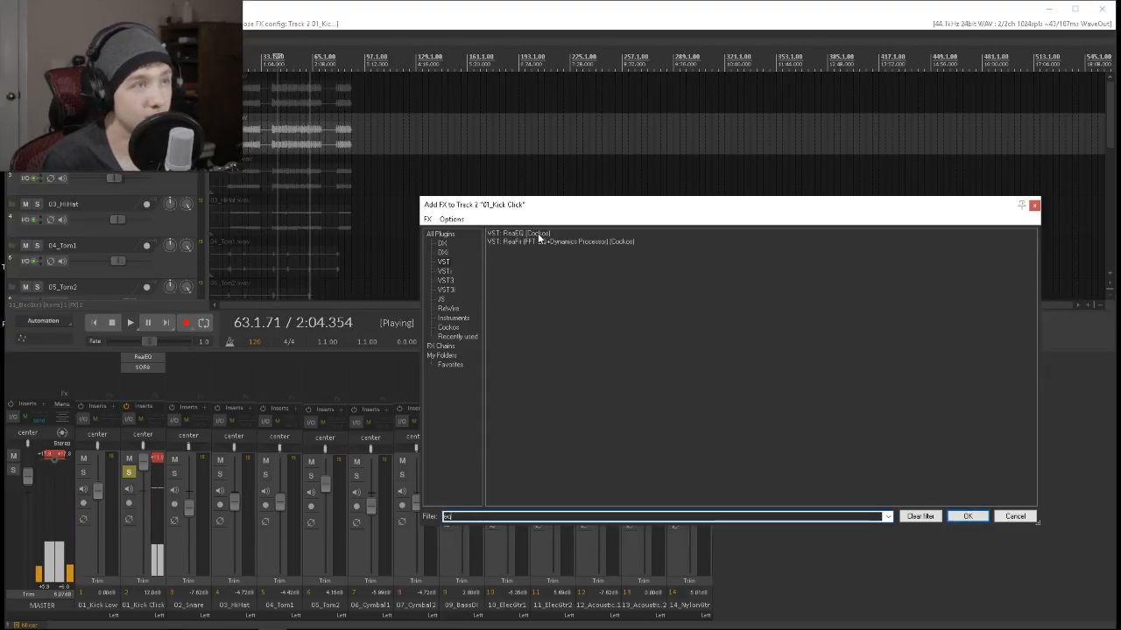
pyautogui.write('gate')
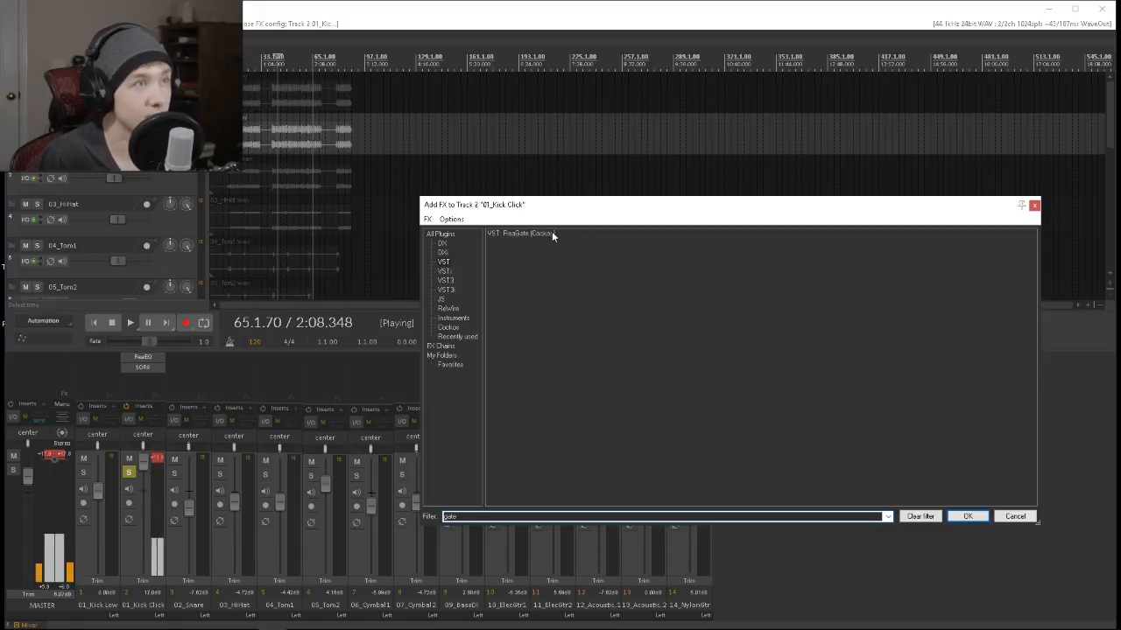
pyautogui.doubleClick(551, 232)
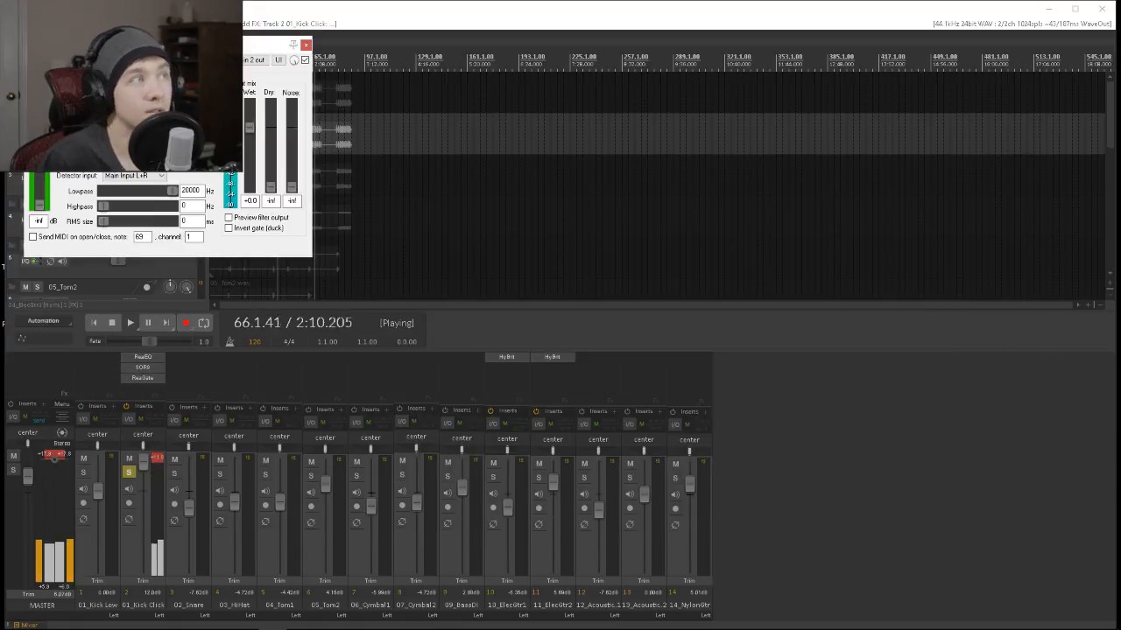
pyautogui.moveTo(145, 369); pyautogui.dragTo(145, 385)
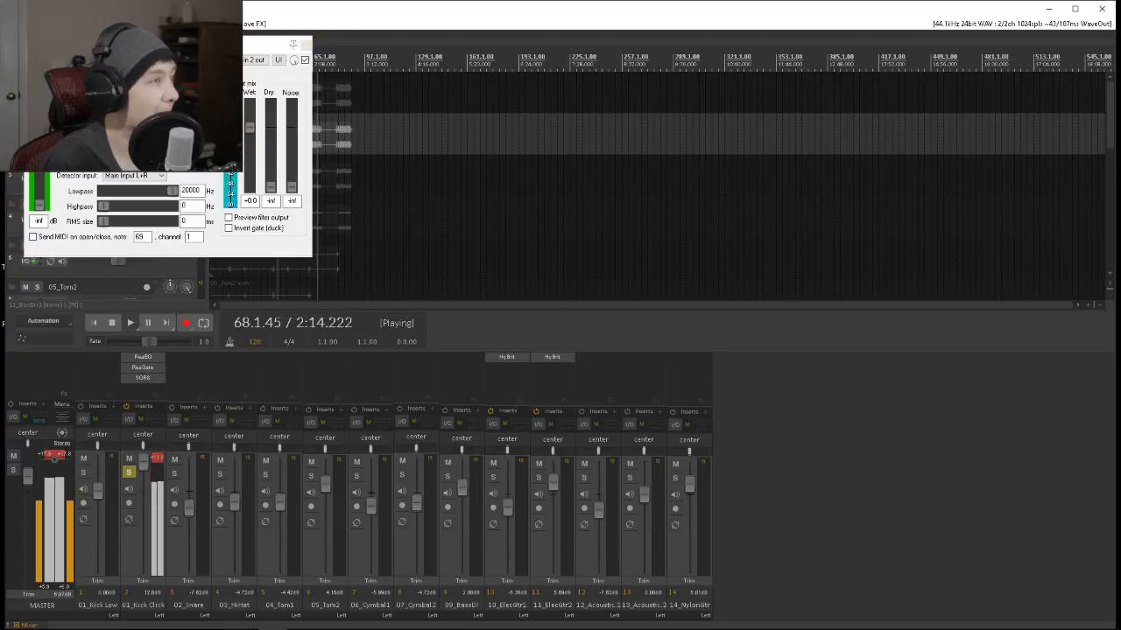
# Set ReaGate's threshold to -49.7 dB and release to 387 ms while replaying the soloed kick, then close the plug-in.
pyautogui.moveTo(41, 186); pyautogui.dragTo(44, 193)
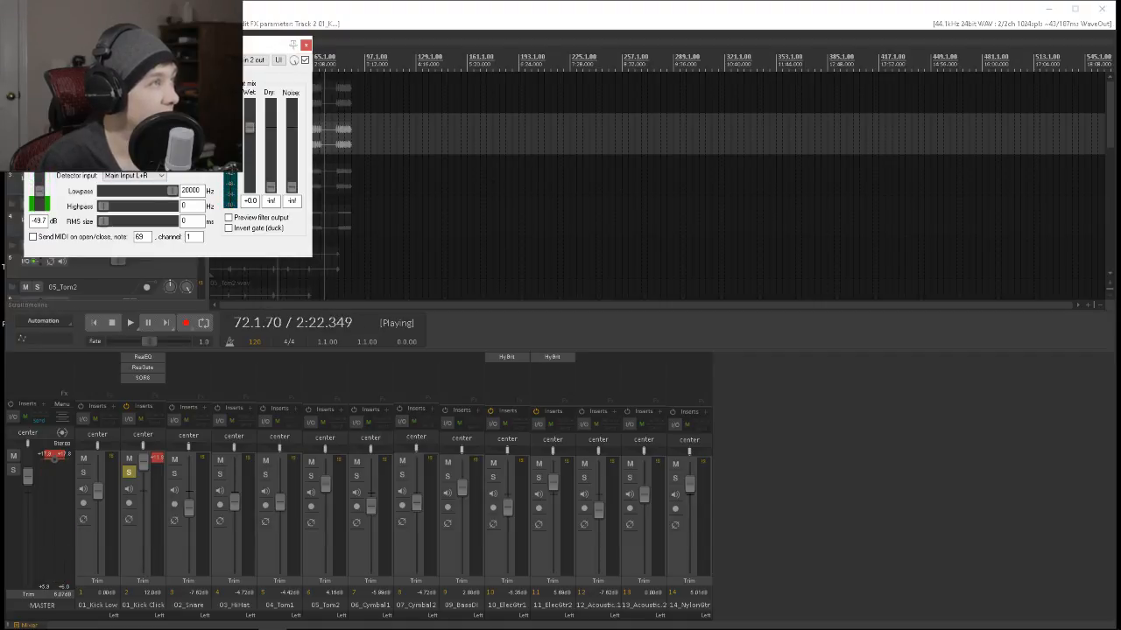
pyautogui.moveTo(222, 39); pyautogui.dragTo(303, 119)
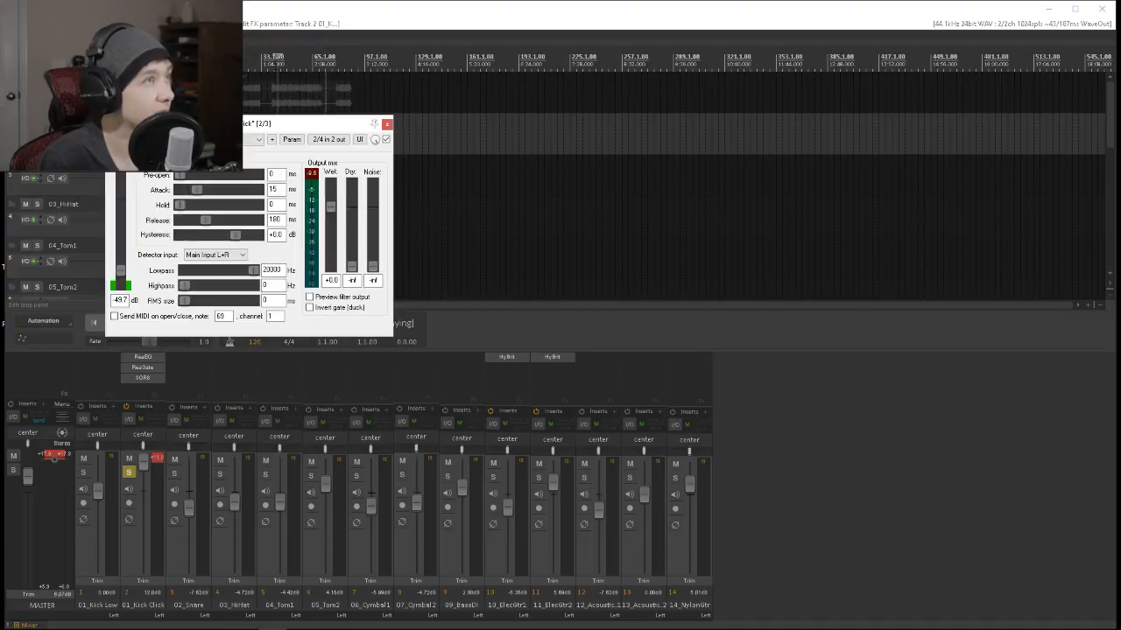
pyautogui.click(274, 58)
pyautogui.press('space')
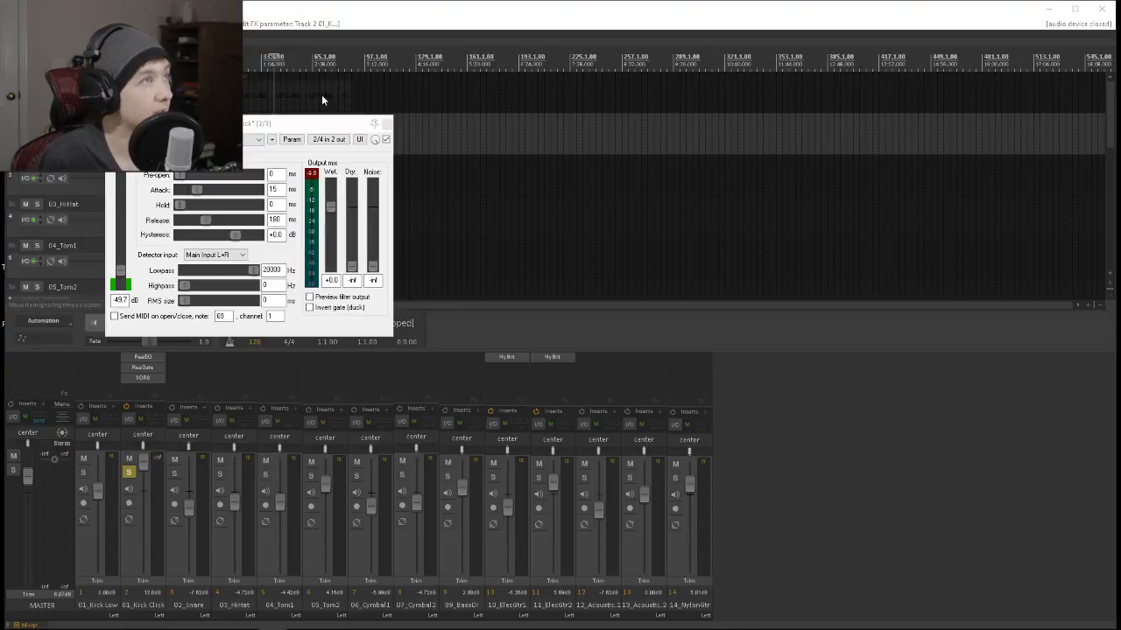
pyautogui.click(597, 326)
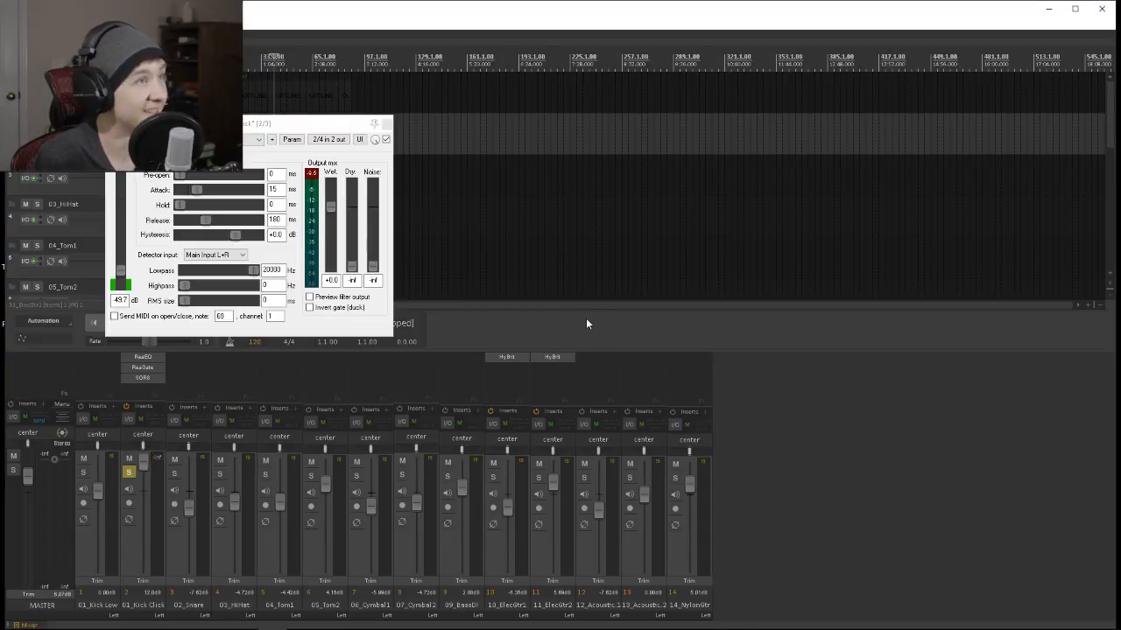
pyautogui.press('space')
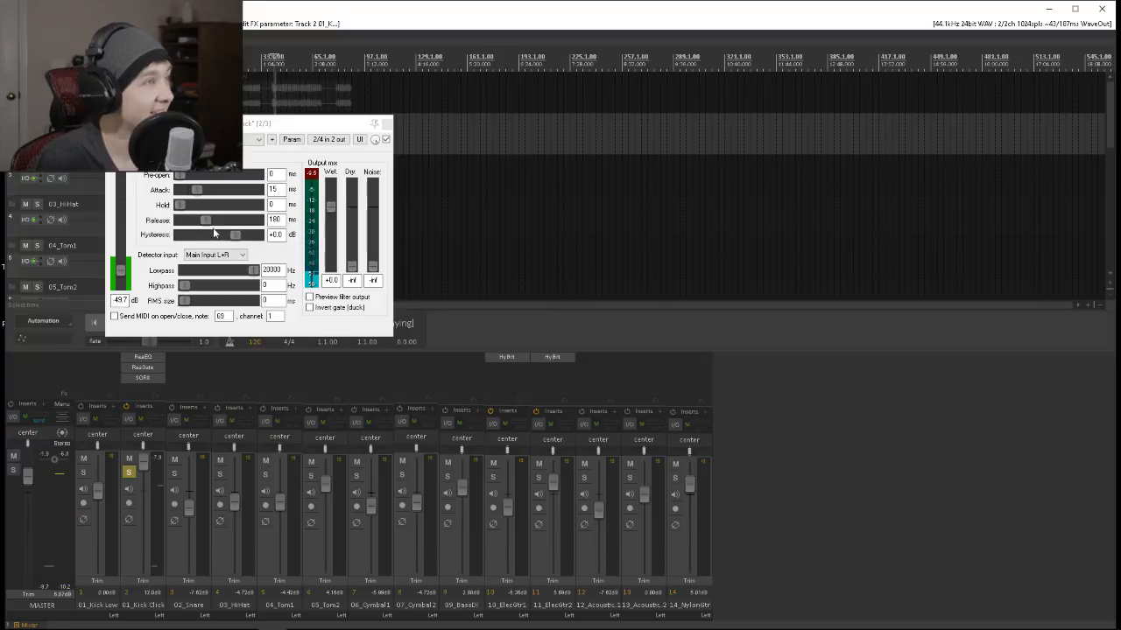
pyautogui.press('super')
pyautogui.click(709, 337)
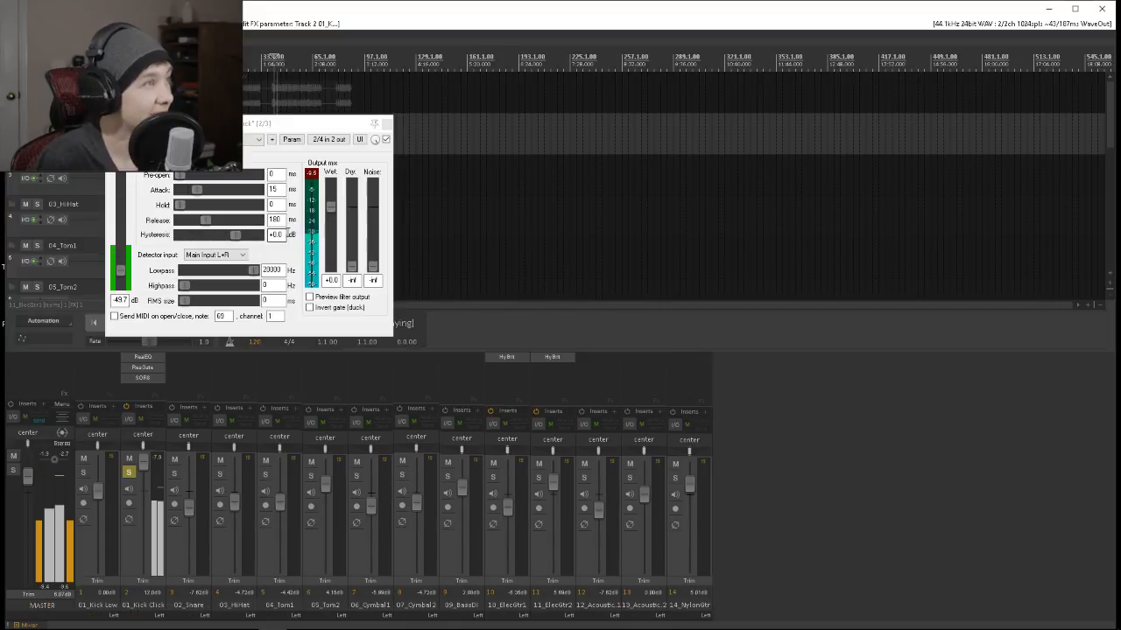
pyautogui.moveTo(210, 224); pyautogui.dragTo(215, 226)
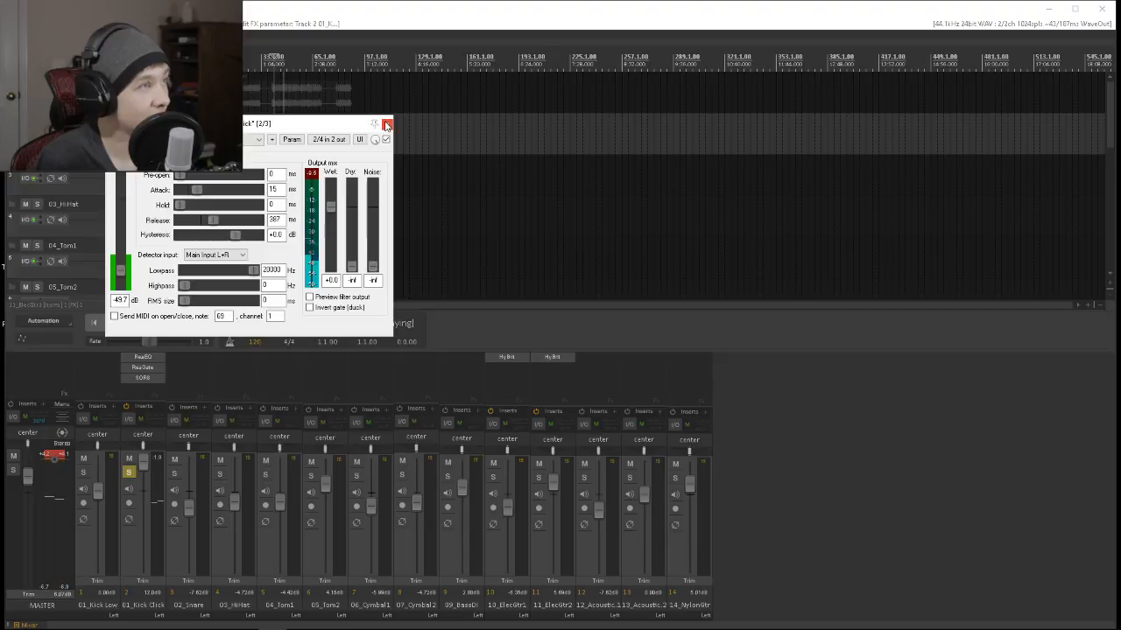
pyautogui.click(386, 124)
# Listen to the click within the full mix, then solo 01_Kick Click and 01_Kick Low together.
pyautogui.click(128, 472)
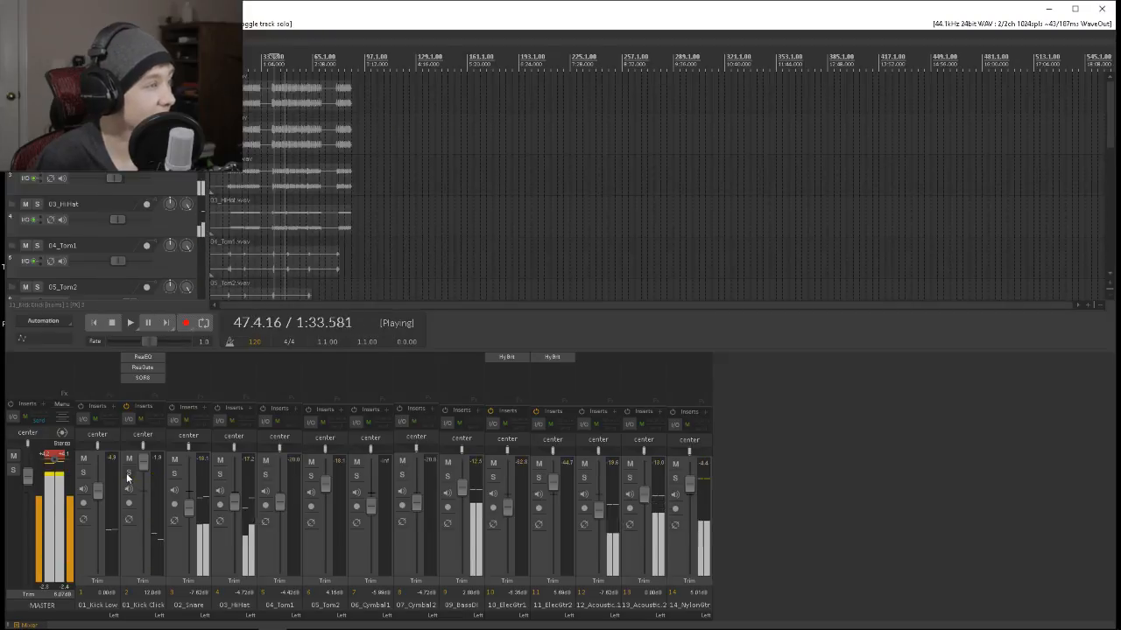
pyautogui.click(129, 471)
pyautogui.click(84, 472)
# Add ReaEQ to 01_Kick Low and turn its high shelf into a low pass at 161.6 Hz.
pyautogui.doubleClick(105, 355)
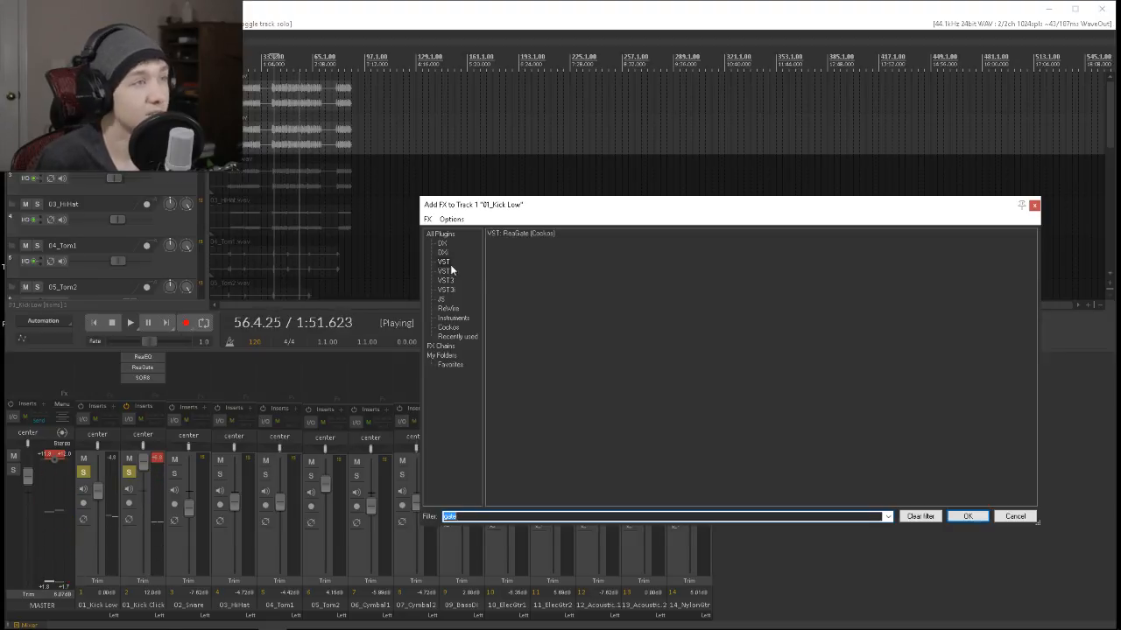
pyautogui.write('eq')
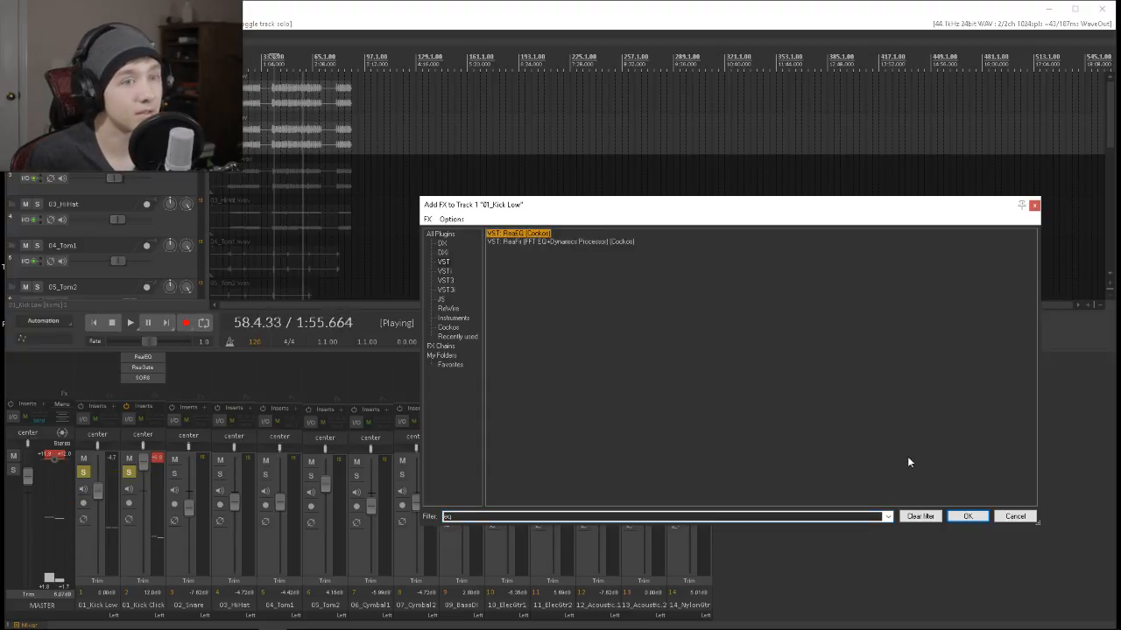
pyautogui.click(968, 516)
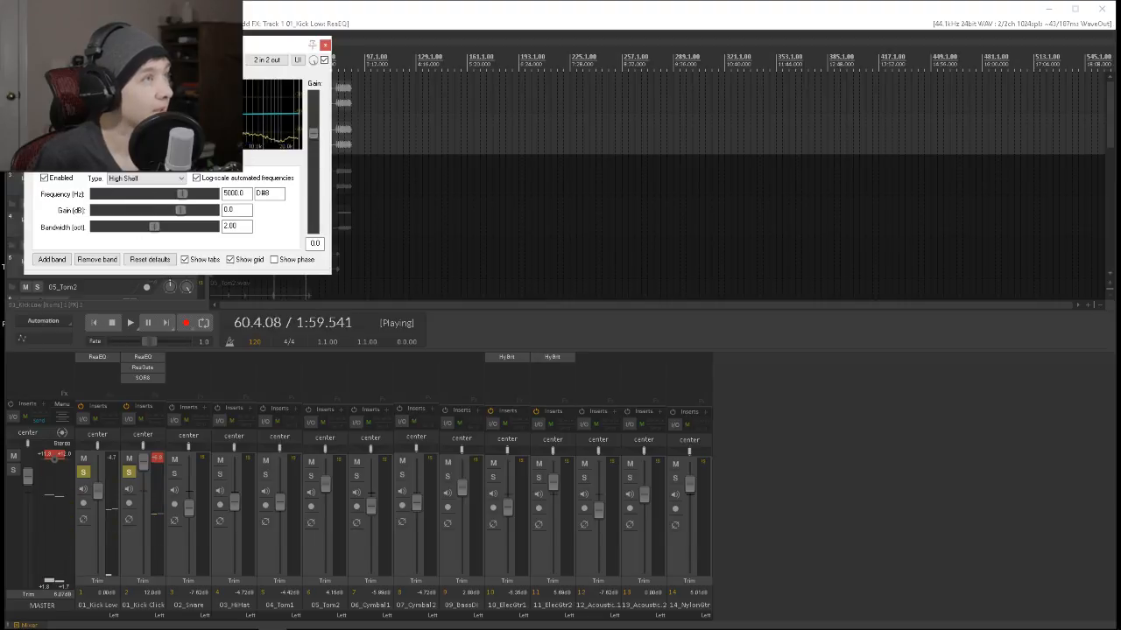
pyautogui.click(150, 178)
pyautogui.click(140, 214)
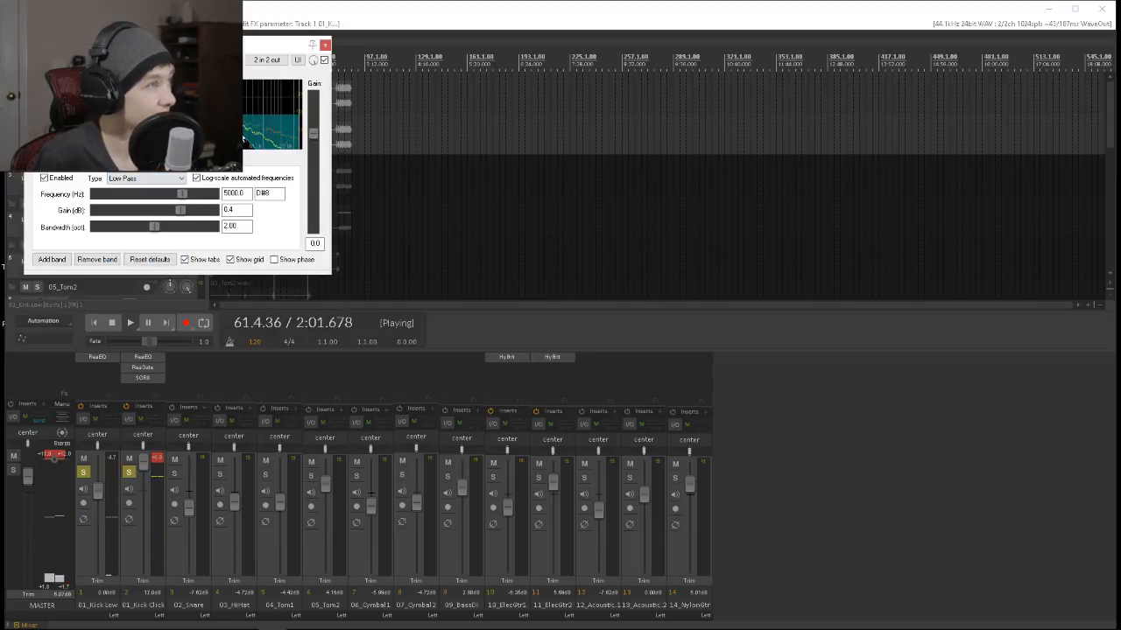
pyautogui.moveTo(181, 194); pyautogui.dragTo(123, 193)
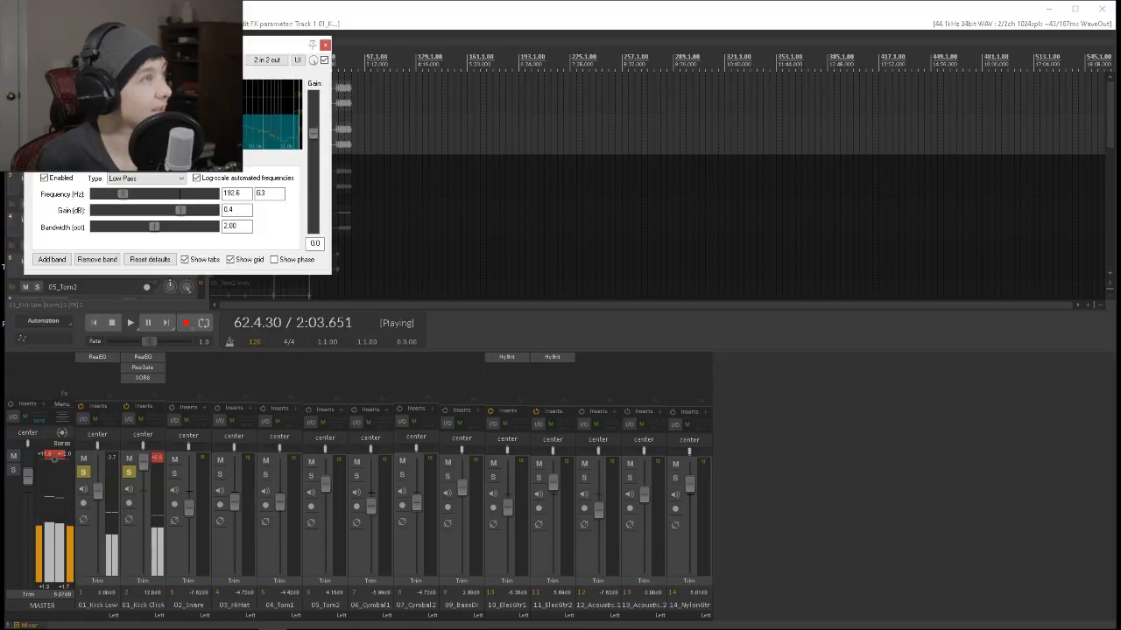
# Unsolo 01_Kick Click and change 01_Kick Low's low shelf to a Band filter at 37.2 Hz with 11.0 dB gain.
pyautogui.click(106, 475)
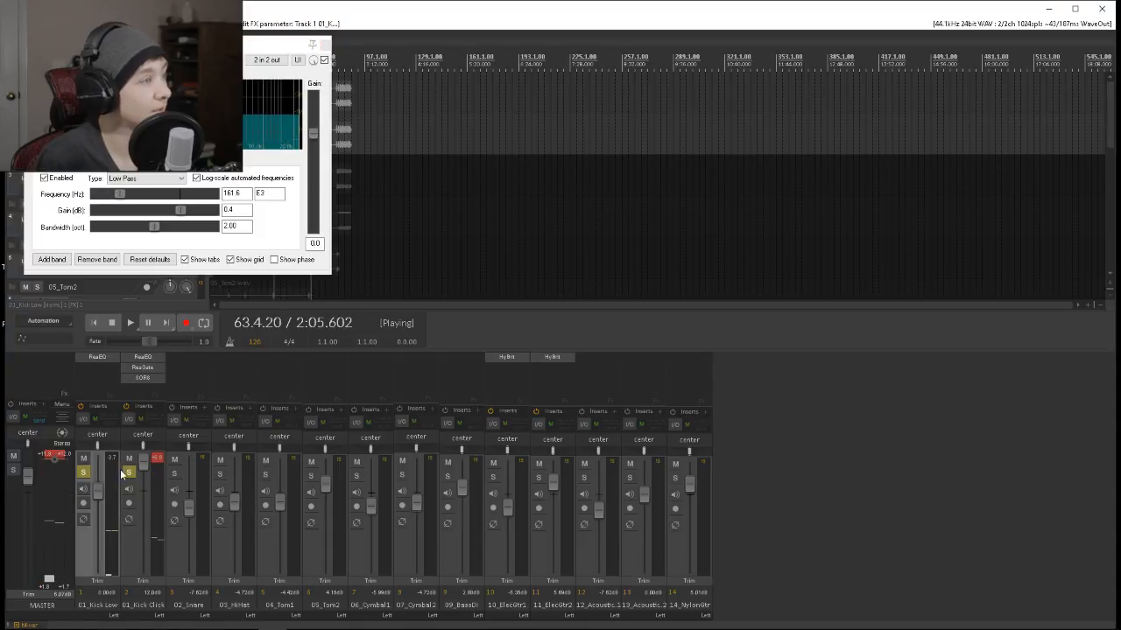
pyautogui.click(125, 475)
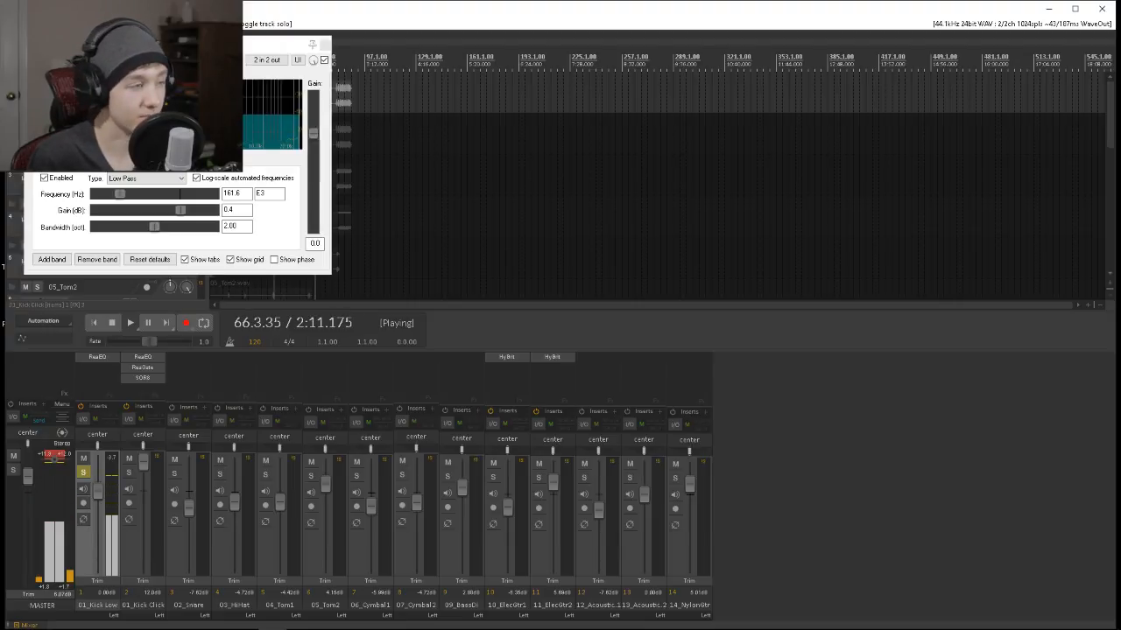
pyautogui.click(46, 114)
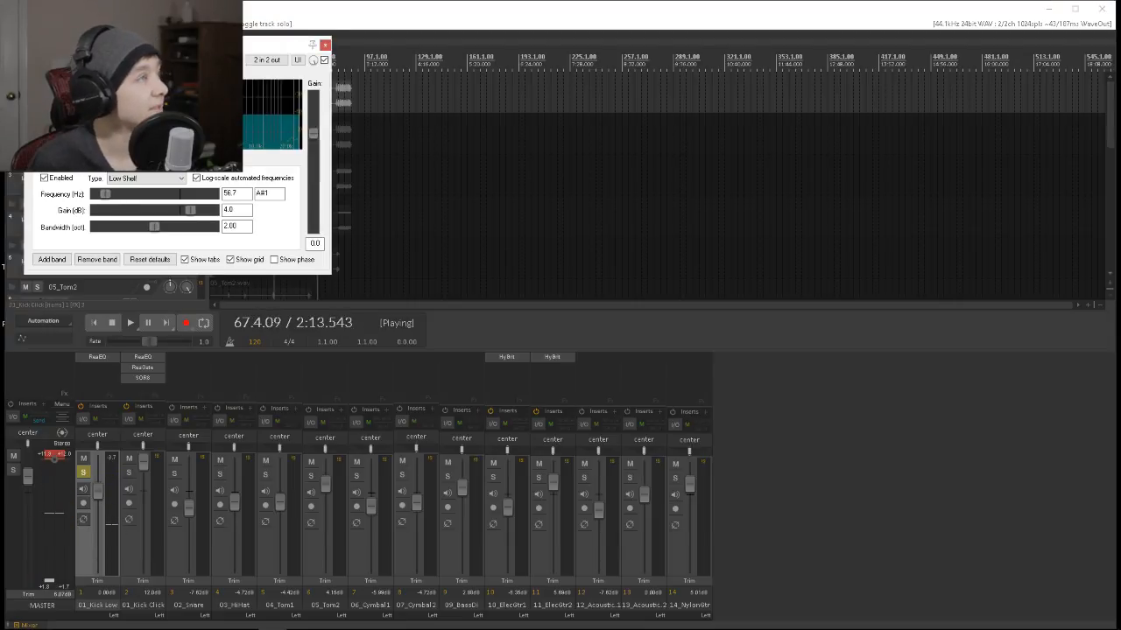
pyautogui.click(157, 179)
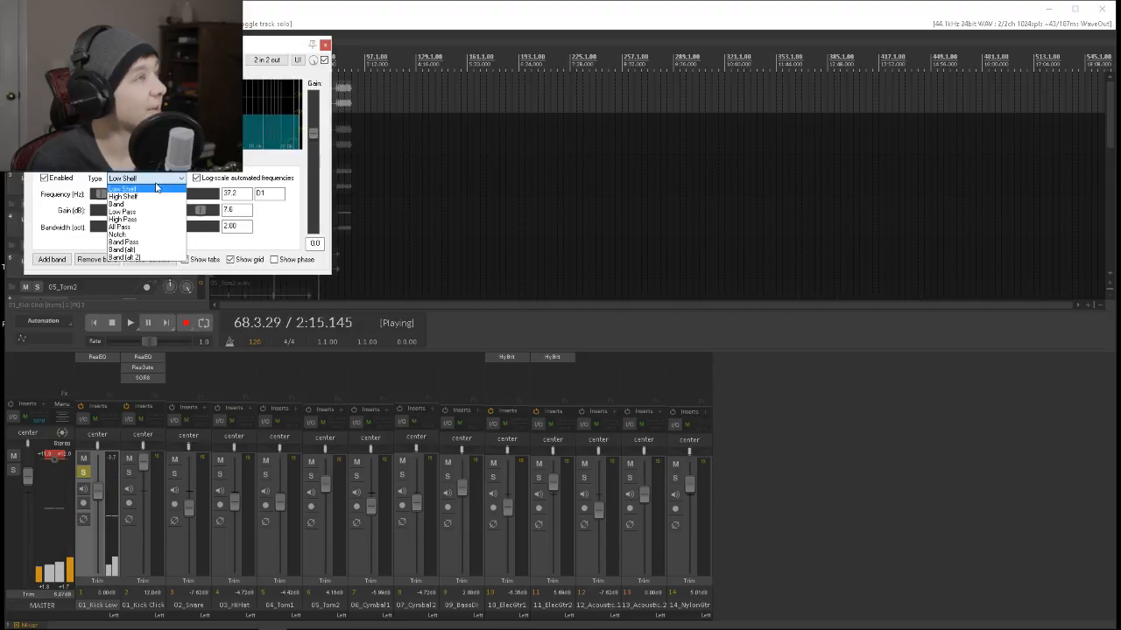
pyautogui.click(118, 204)
pyautogui.moveTo(42, 100); pyautogui.dragTo(43, 95)
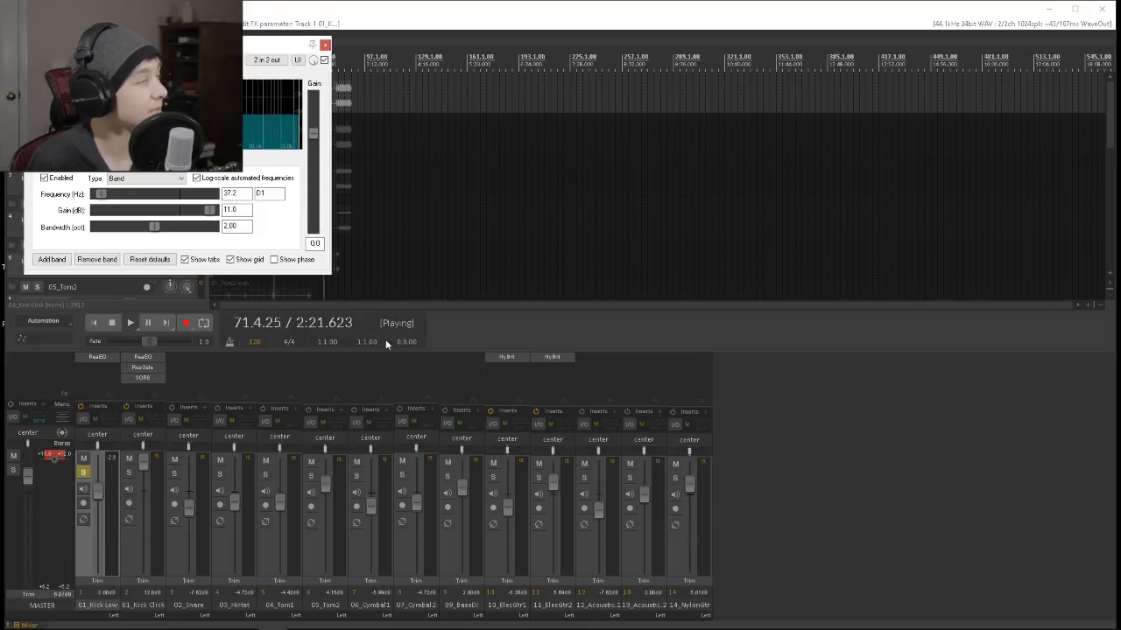
# Replay the low kick, move its EQ's first band to 48.2 Hz at 9.4 dB, and lower the master volume to about -0.29 dB.
pyautogui.click(96, 324)
pyautogui.press('space')
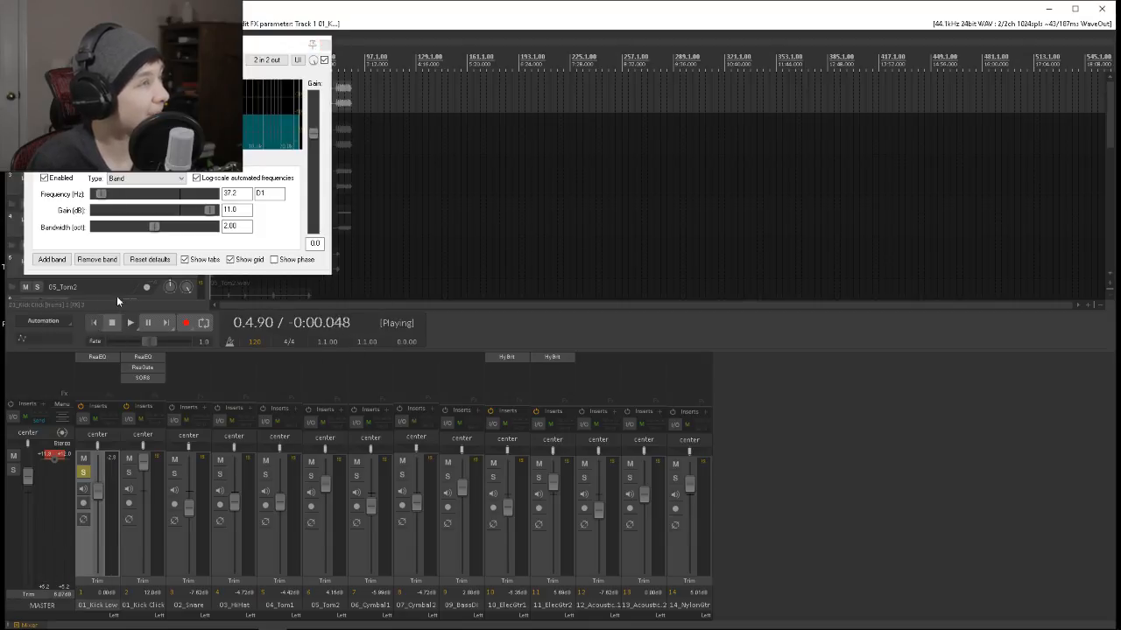
pyautogui.moveTo(263, 44); pyautogui.dragTo(751, 303)
pyautogui.click(229, 86)
pyautogui.moveTo(531, 342); pyautogui.dragTo(536, 346)
pyautogui.moveTo(30, 478); pyautogui.dragTo(33, 496)
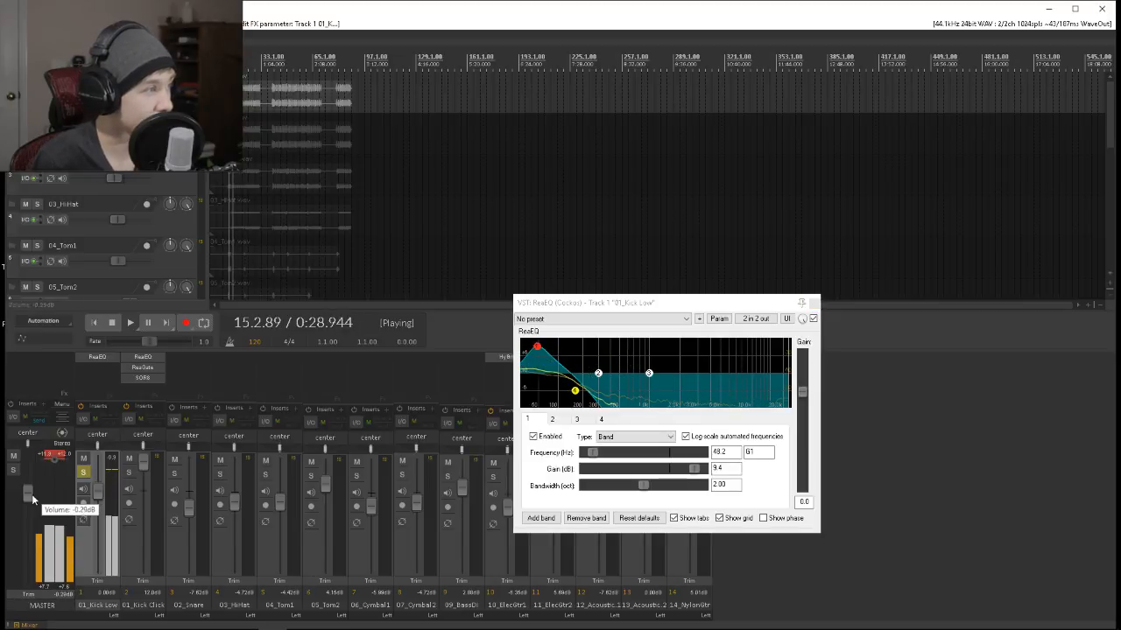
# Refine the first EQ band on 01_Kick Low to 38.2 Hz with 11.4 dB gain, then close ReaEQ.
pyautogui.moveTo(536, 347); pyautogui.dragTo(539, 346)
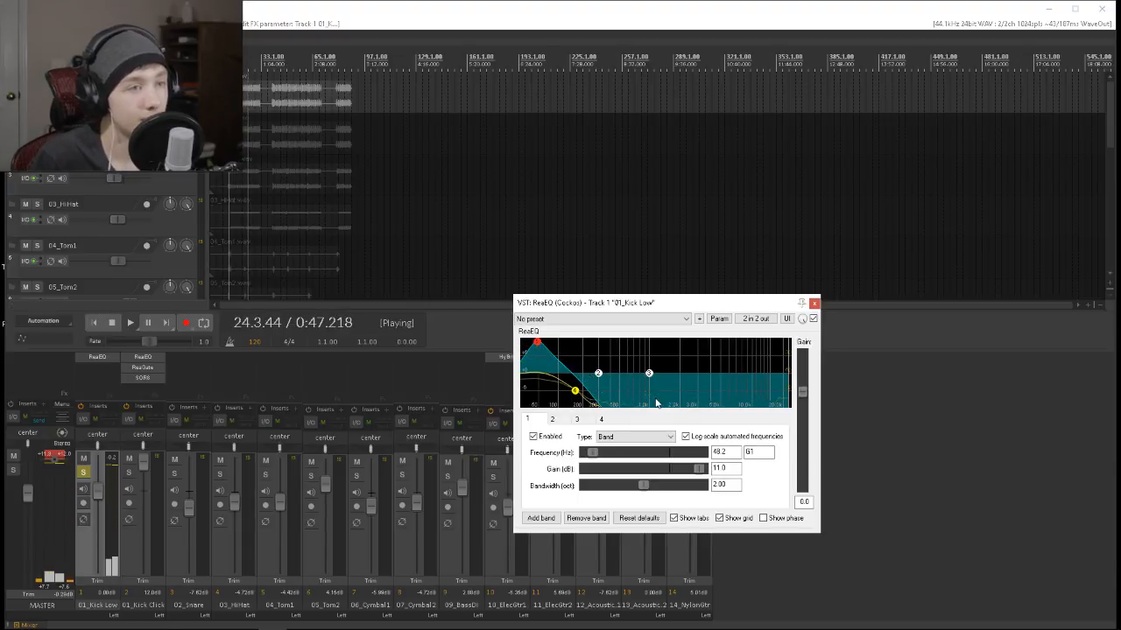
pyautogui.moveTo(537, 341); pyautogui.dragTo(530, 342)
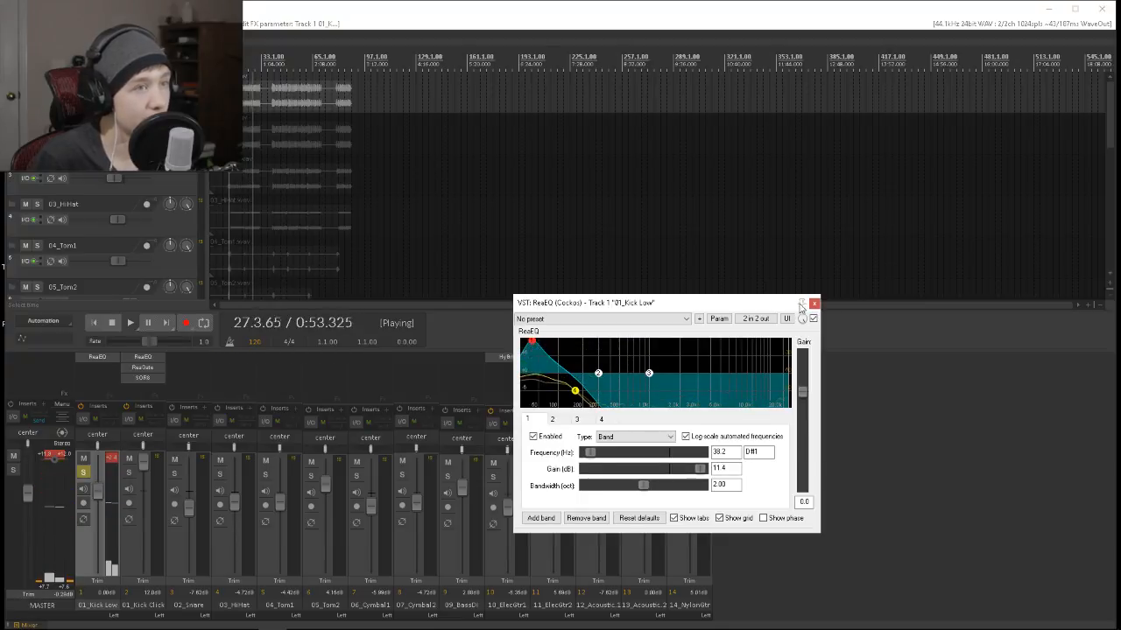
pyautogui.click(814, 306)
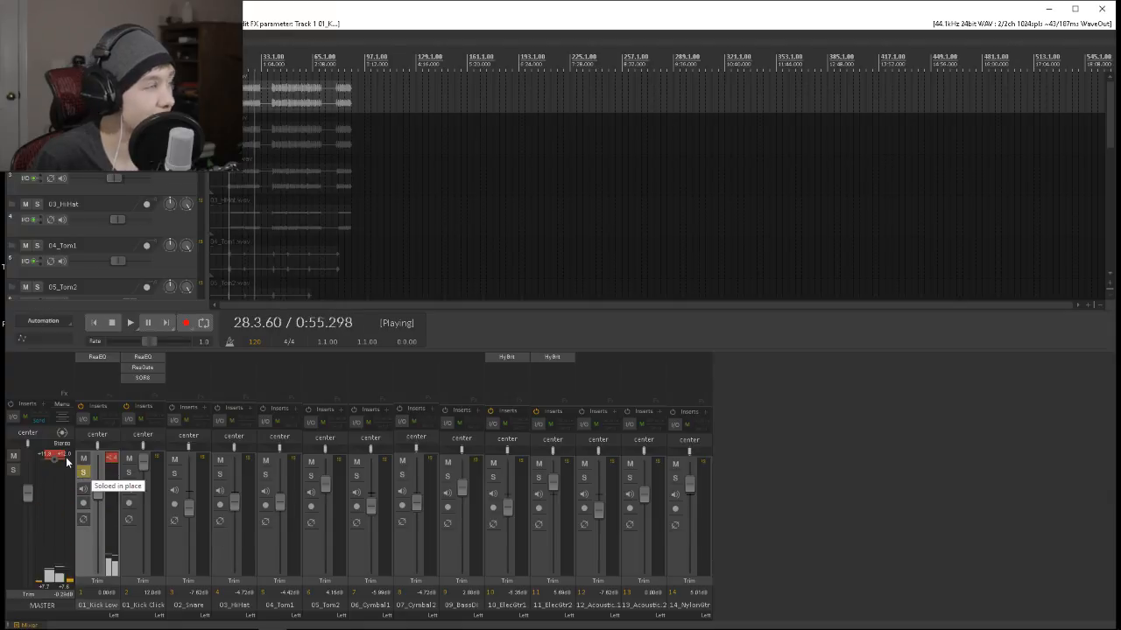
# After hearing the full mix, solo both kick tracks and set 01_Kick Click's volume to about 4.3 dB while replaying them.
pyautogui.click(83, 473)
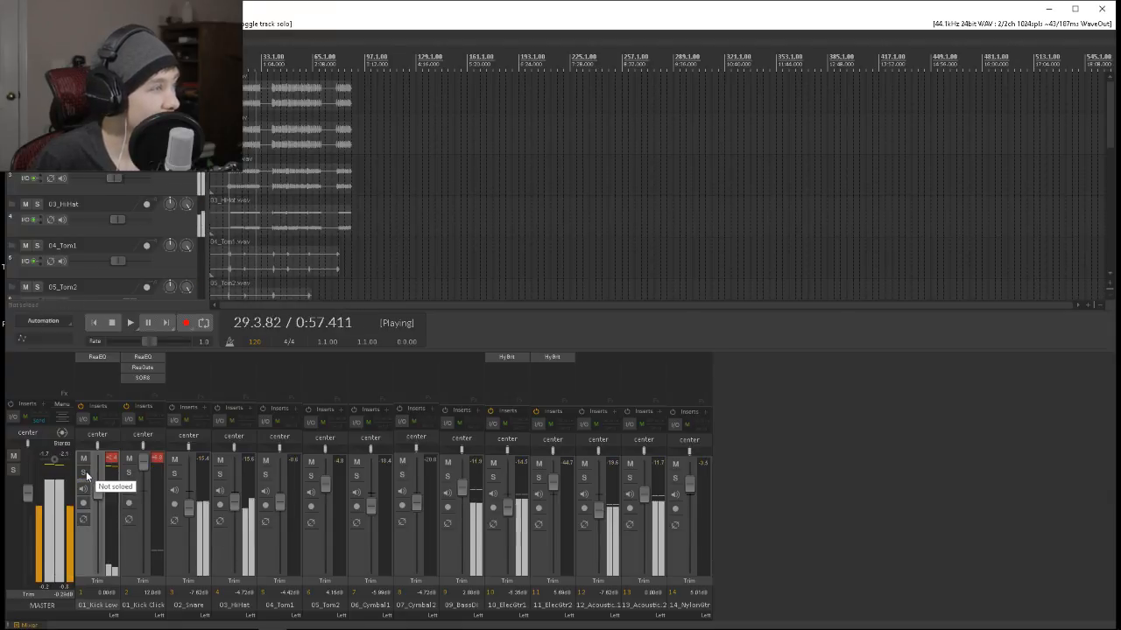
pyautogui.click(84, 473)
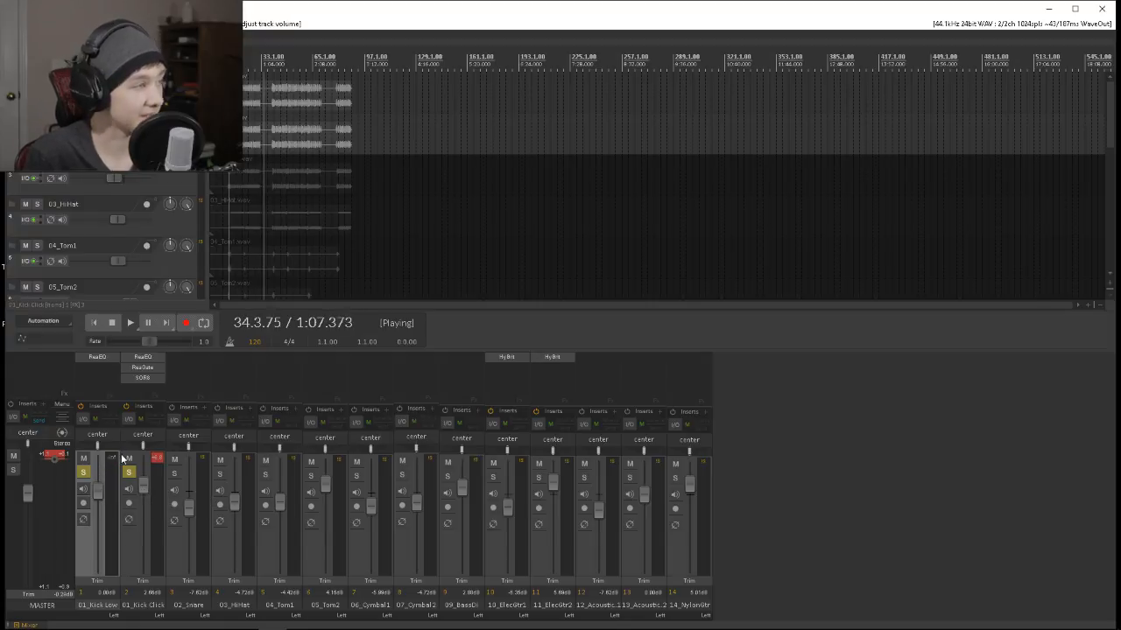
pyautogui.click(150, 461)
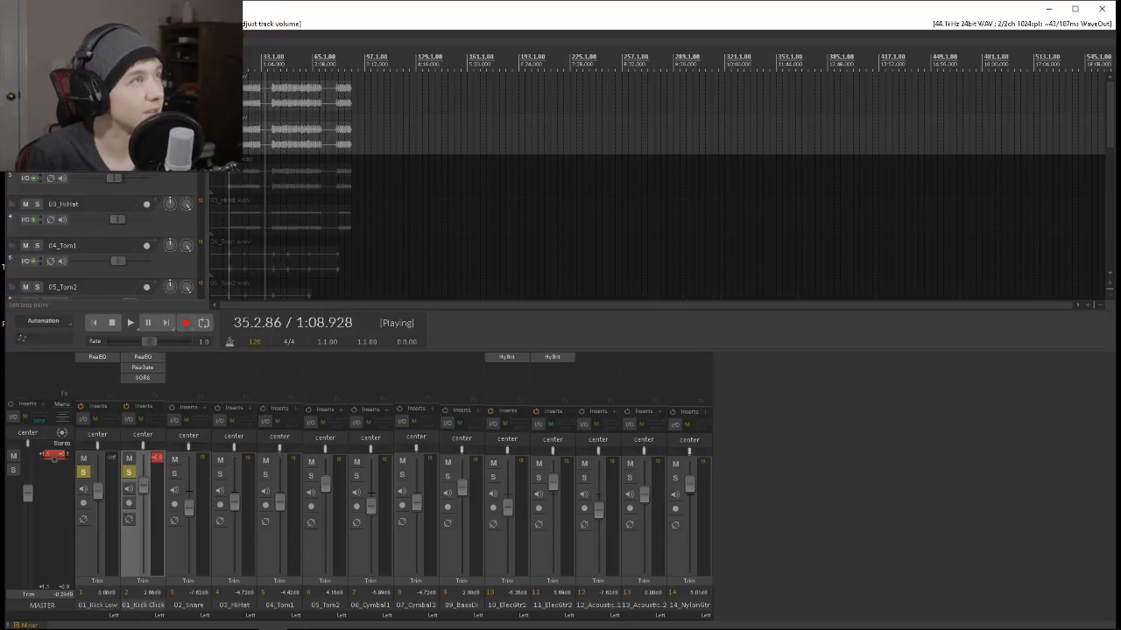
pyautogui.press('space')
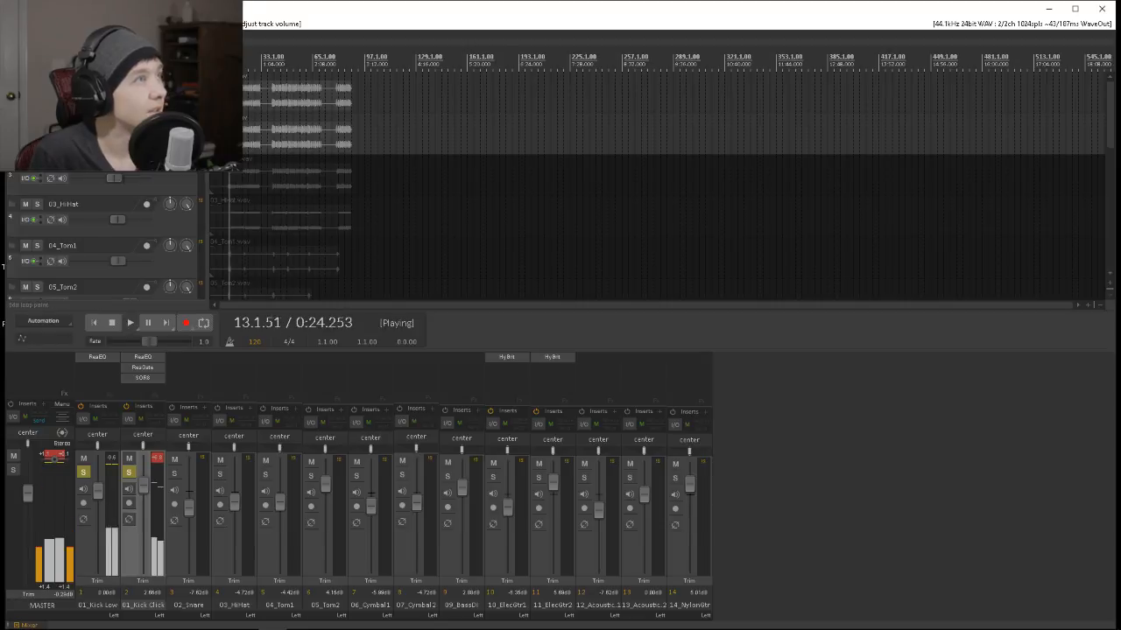
pyautogui.moveTo(142, 485); pyautogui.dragTo(143, 481)
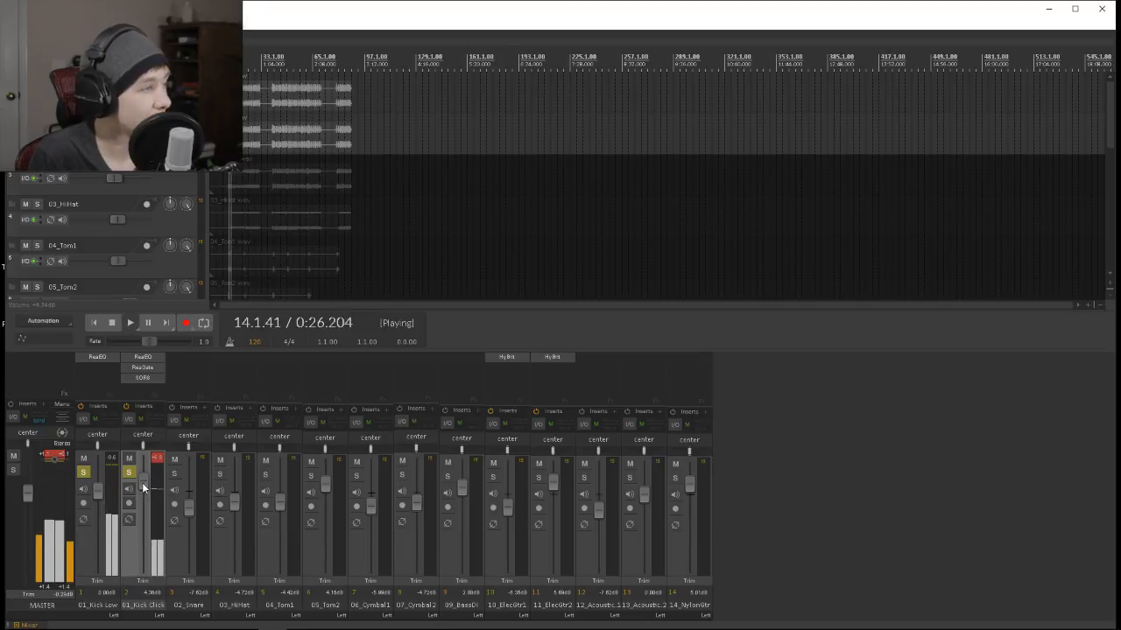
# Add ReaComp to 01_Kick Low with an -11.2 dB threshold and +3.0 dB wet output, unsolo 01_Kick Click to check it, and close ReaComp.
pyautogui.doubleClick(99, 365)
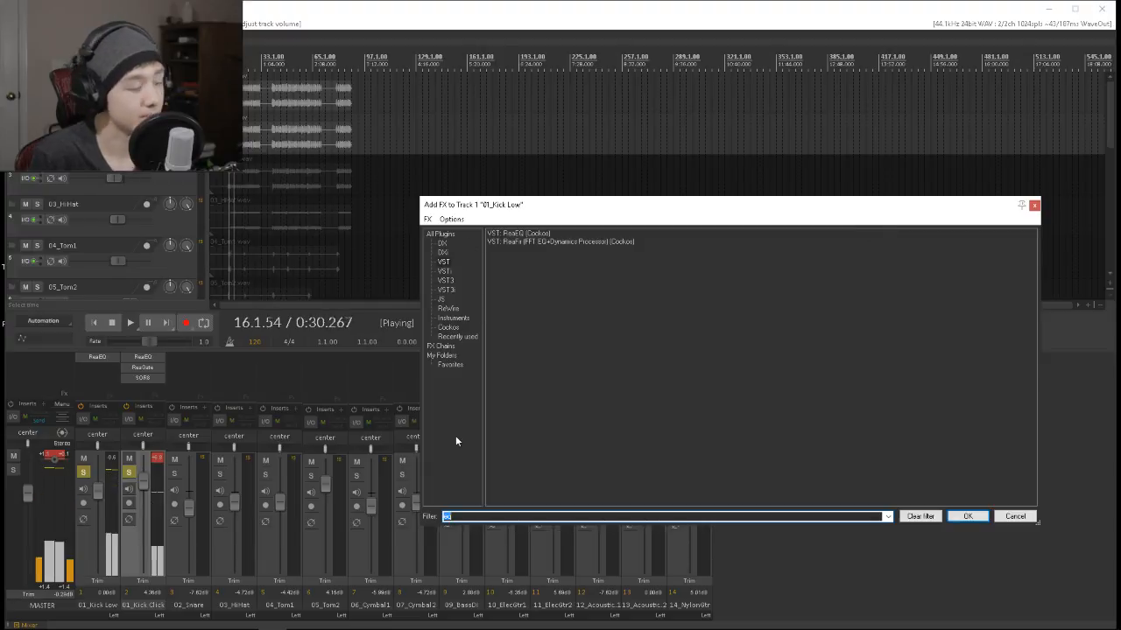
pyautogui.press('BackSpace')
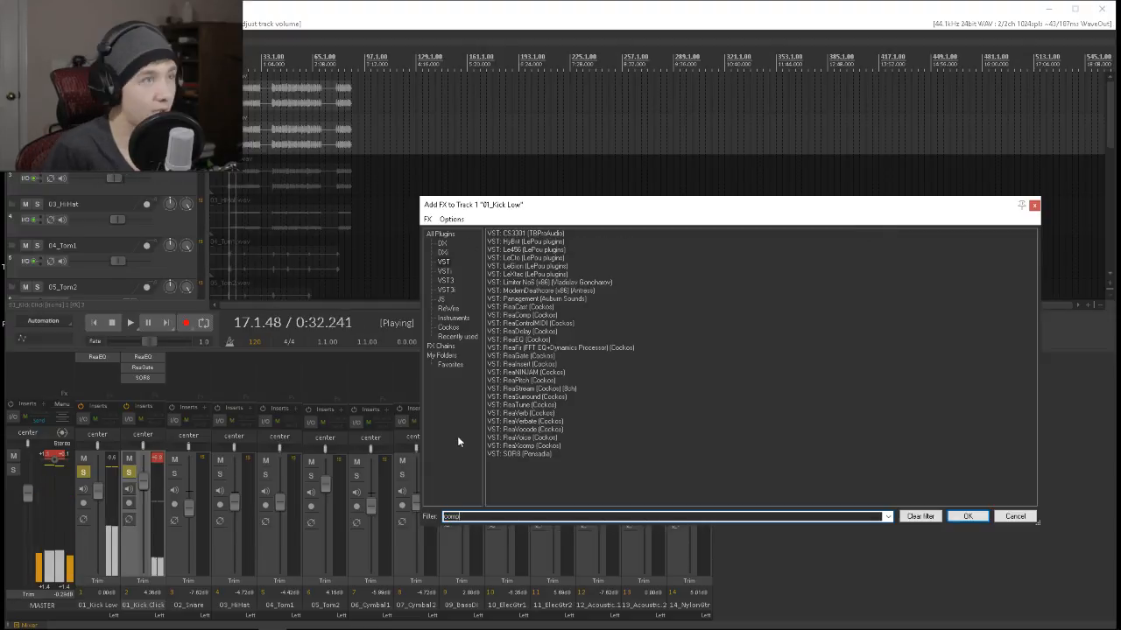
pyautogui.write('comp')
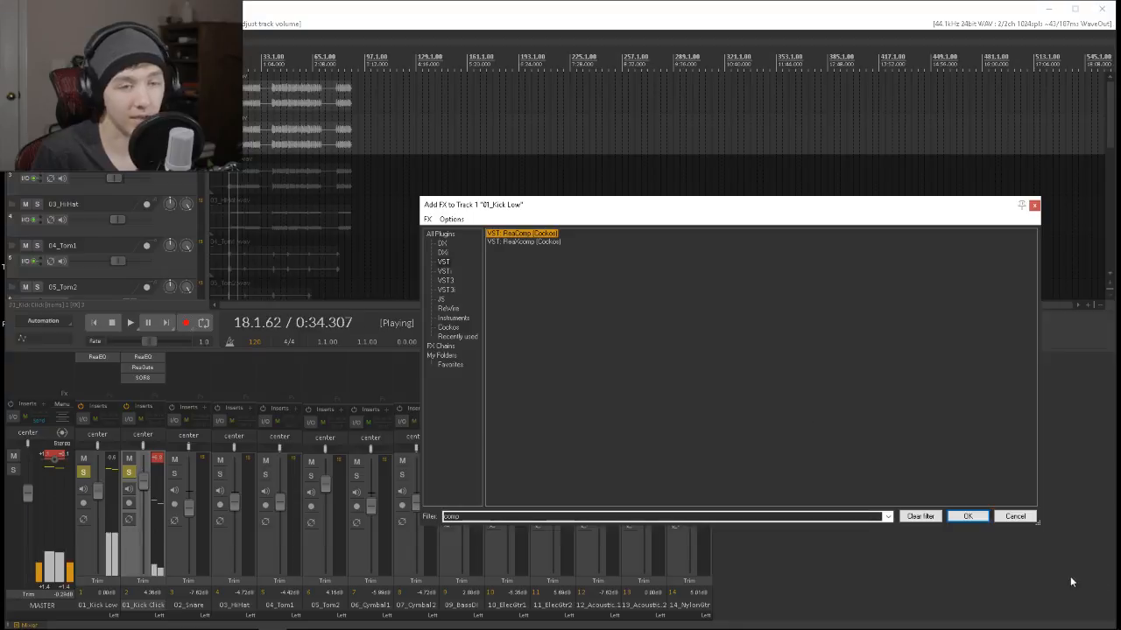
pyautogui.click(968, 516)
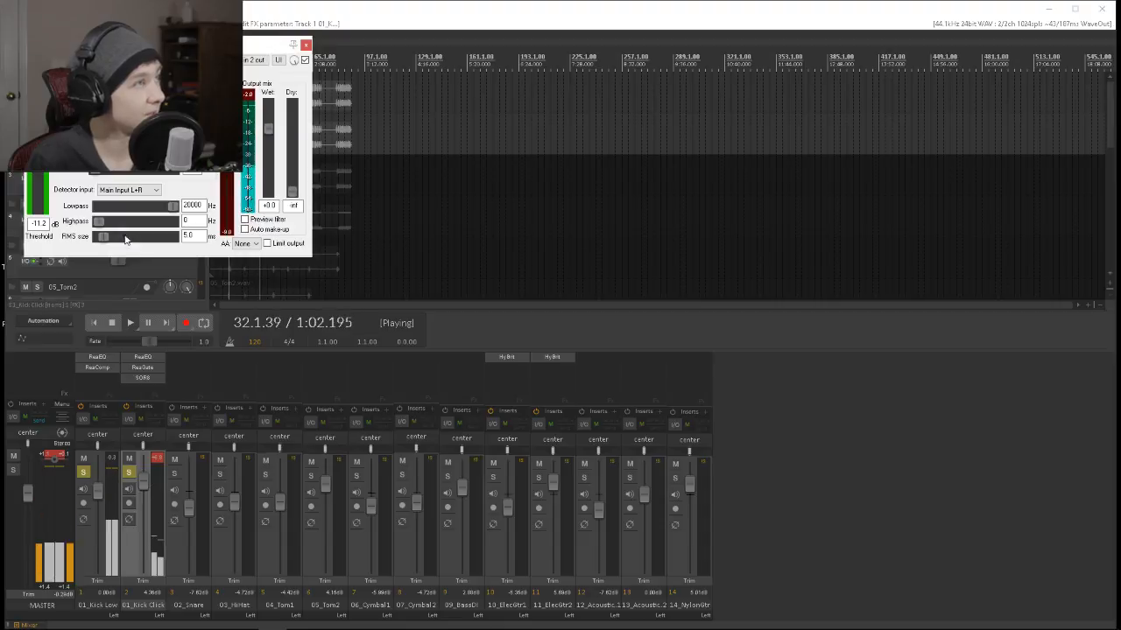
pyautogui.click(131, 473)
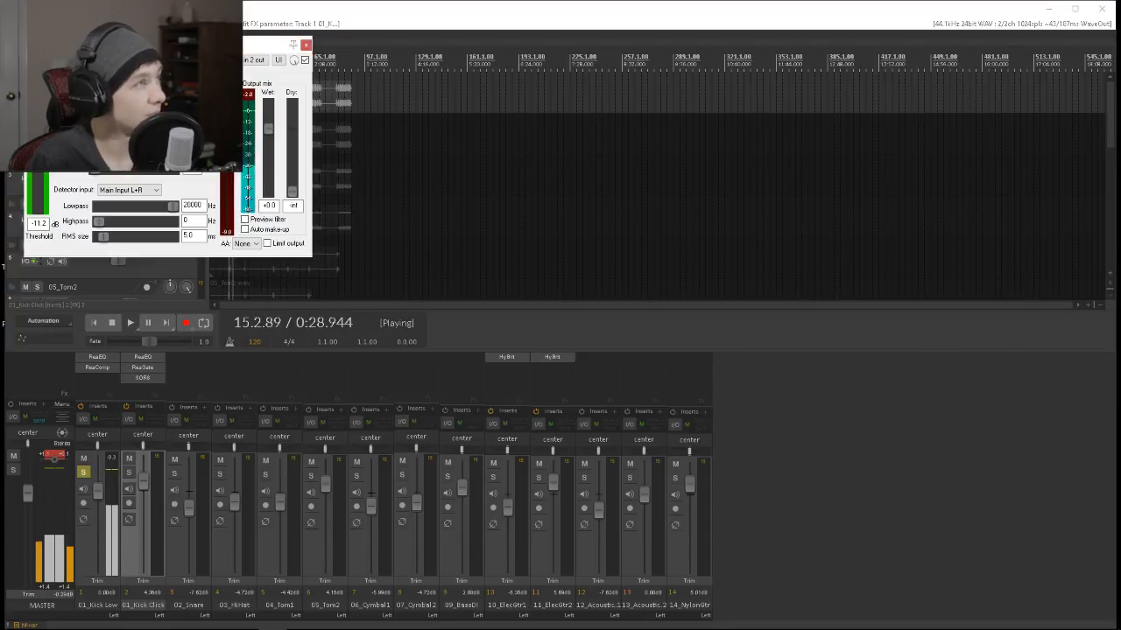
pyautogui.click(305, 45)
# Compare the full mix, both kicks together and 01_Kick Click alone by toggling solos, and review ReaComp on 01_Kick Low.
pyautogui.click(84, 472)
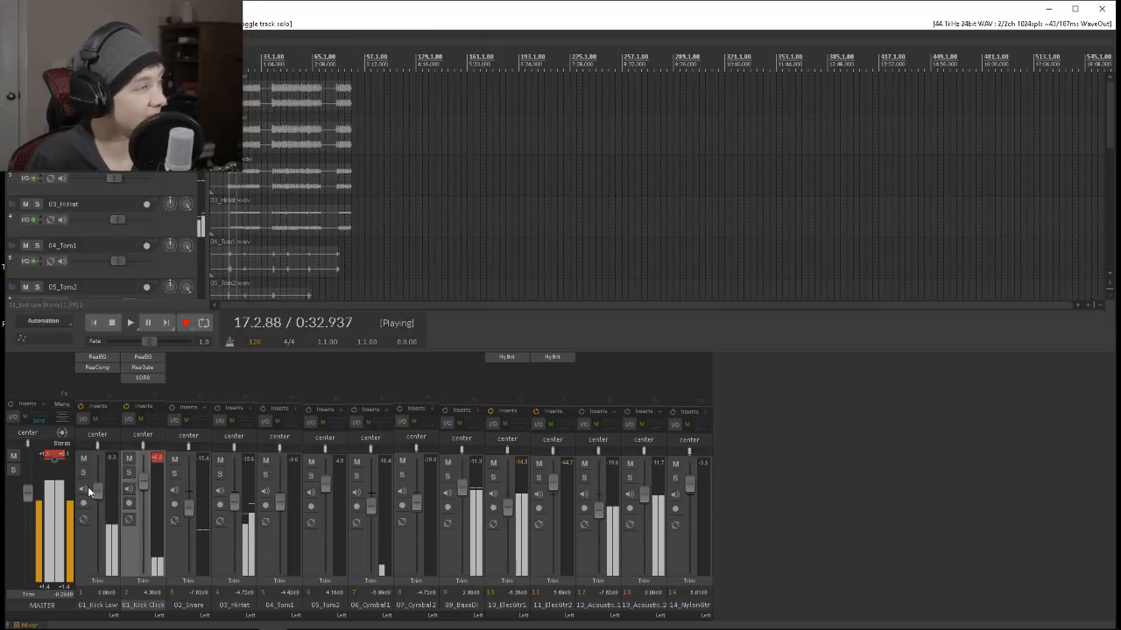
pyautogui.click(83, 473)
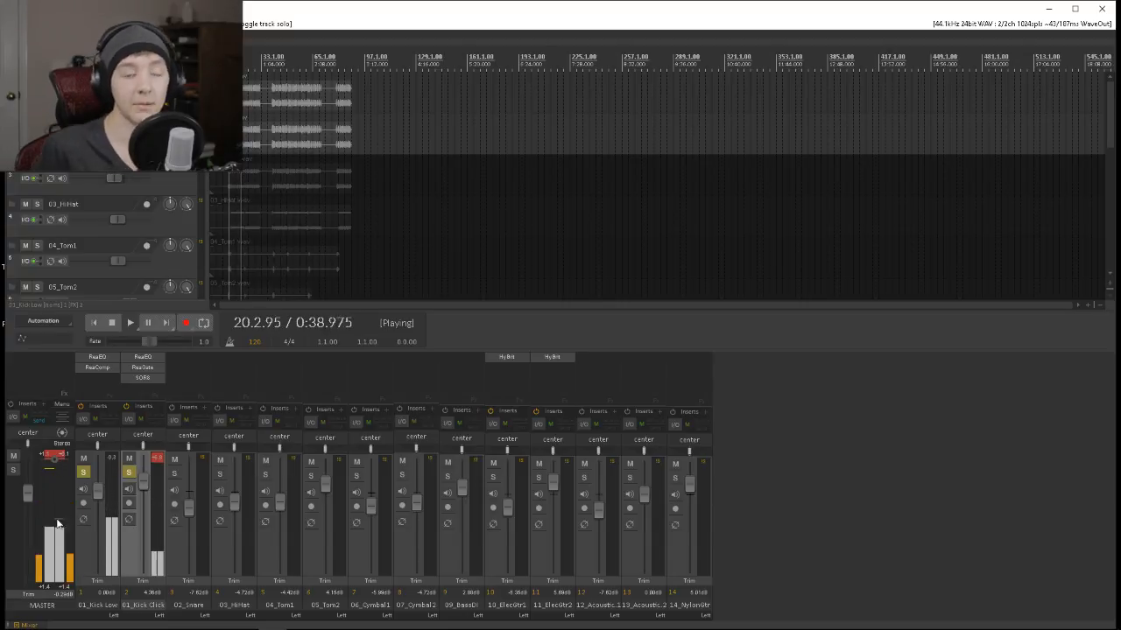
pyautogui.click(96, 368)
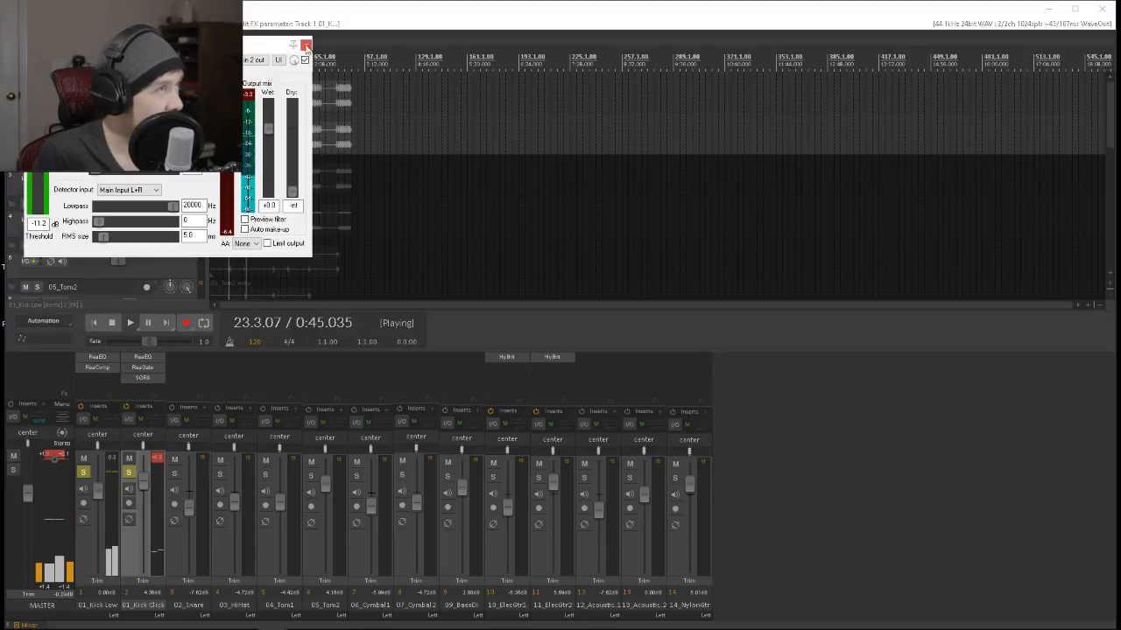
pyautogui.click(306, 44)
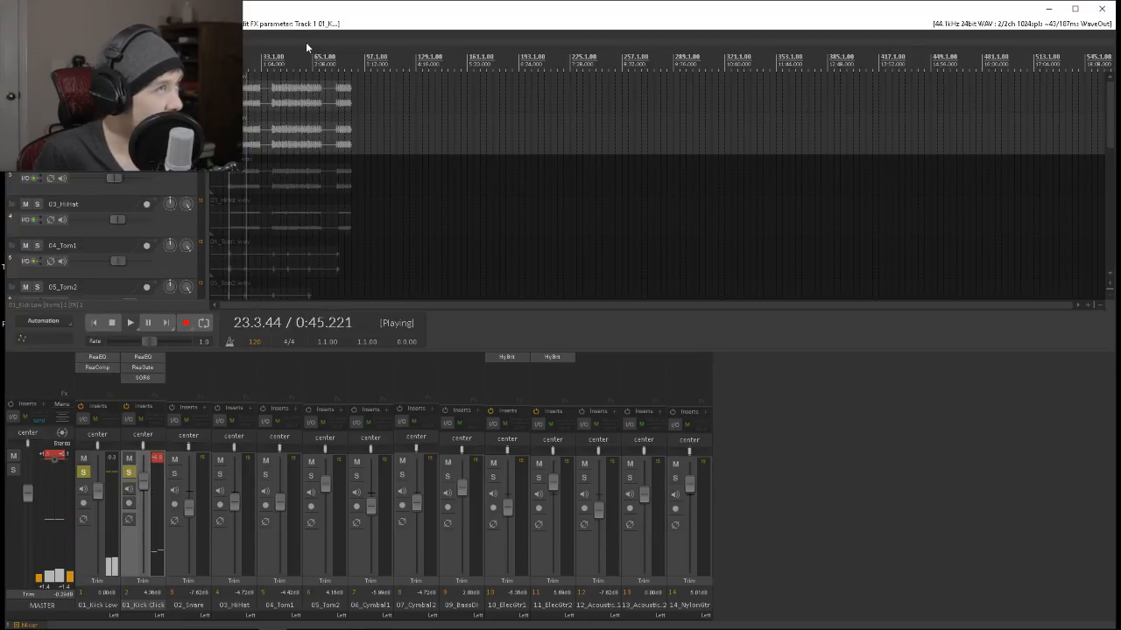
pyautogui.click(82, 473)
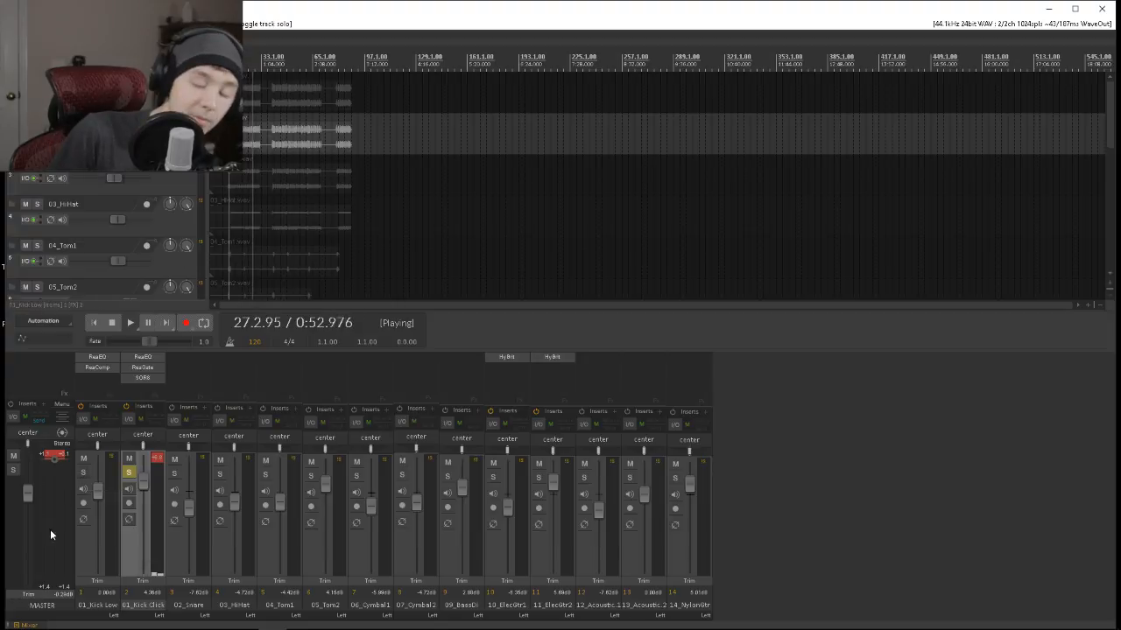
pyautogui.click(83, 472)
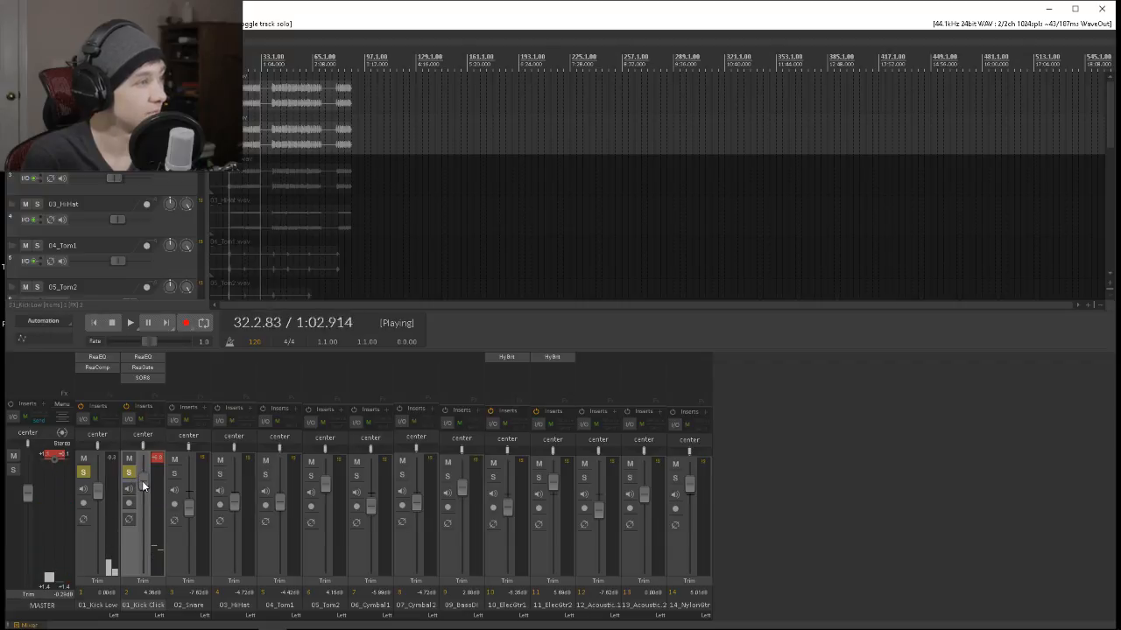
# Solo only 02_Snare, removing the solo from both kick tracks, and raise the snare's volume to just below 0 dB.
pyautogui.click(178, 472)
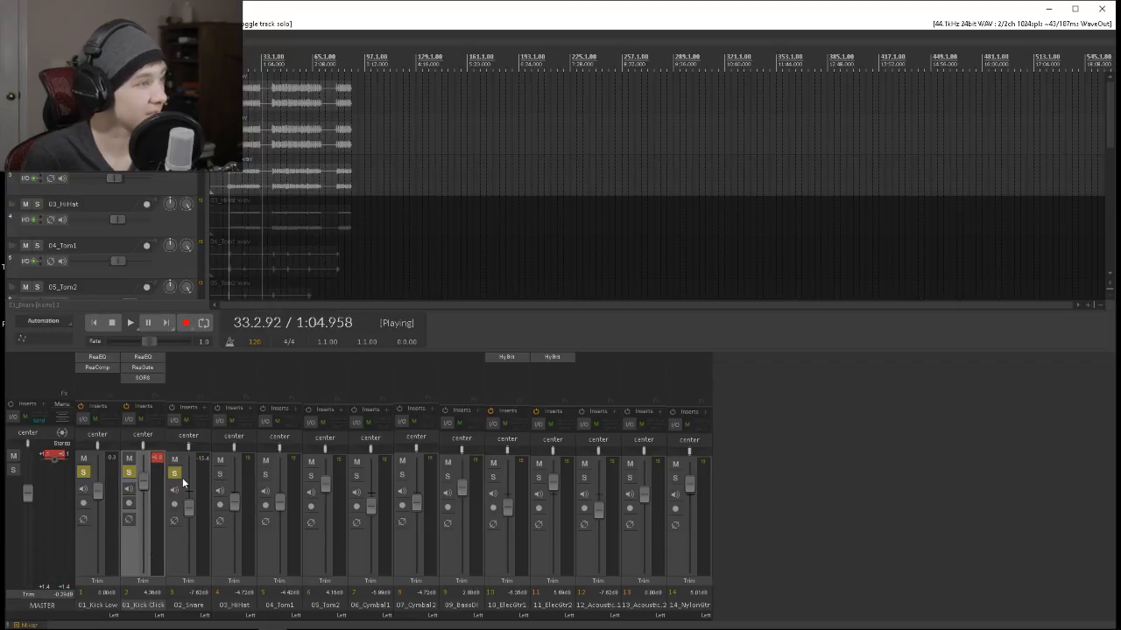
pyautogui.click(129, 473)
pyautogui.click(86, 472)
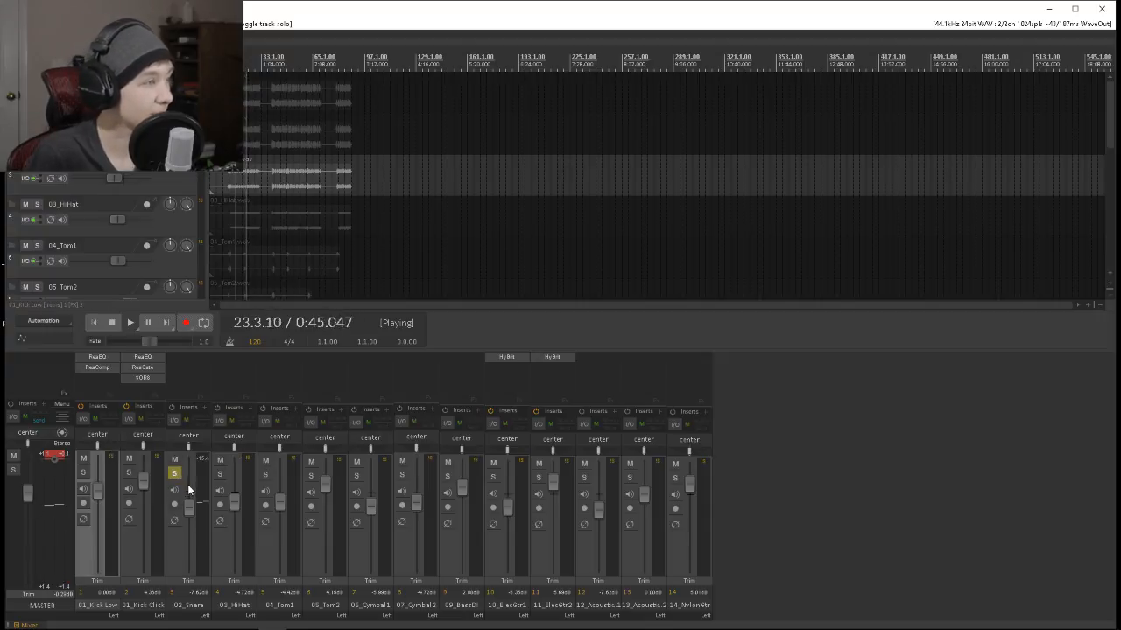
pyautogui.moveTo(183, 528); pyautogui.dragTo(188, 490)
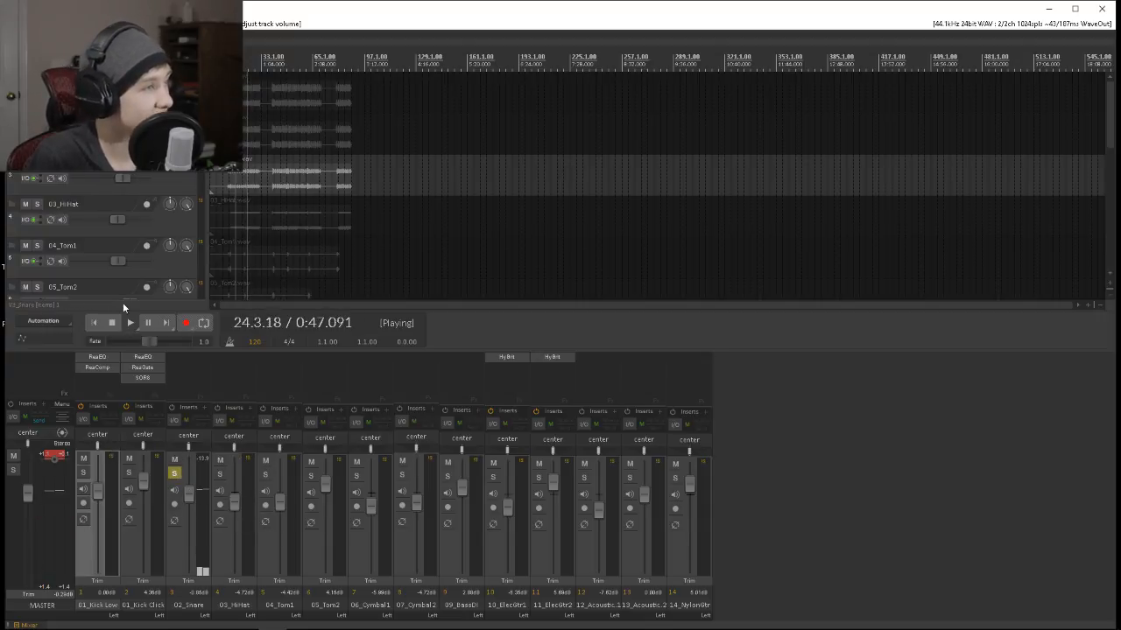
# Insert the SOR8 compressor on the 02_Snare track.
pyautogui.doubleClick(182, 358)
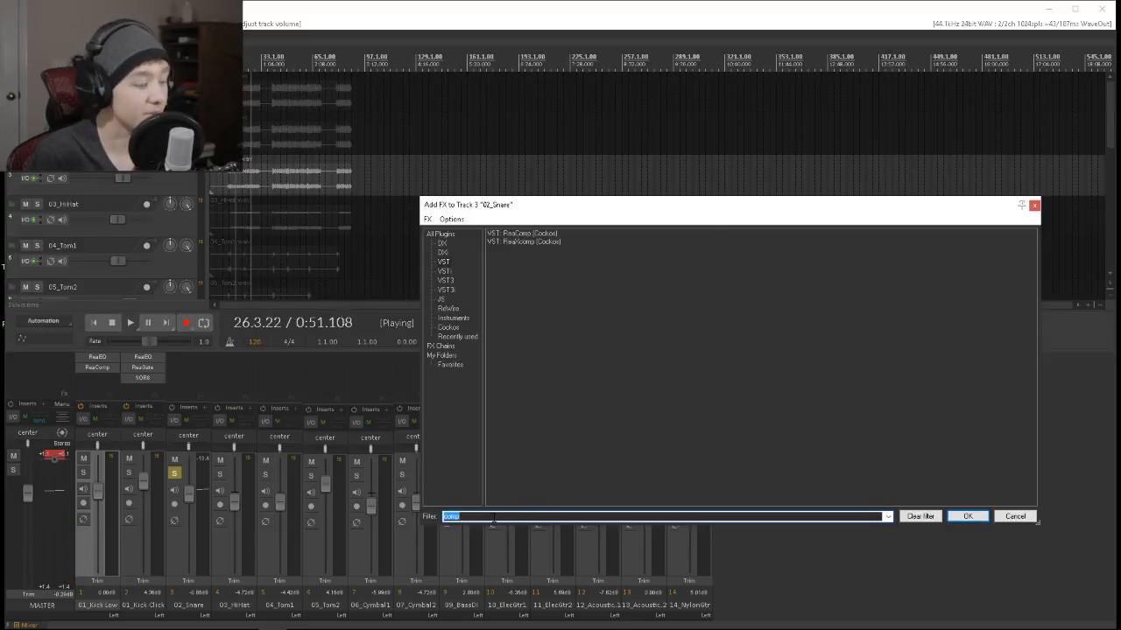
pyautogui.press('BackSpace')
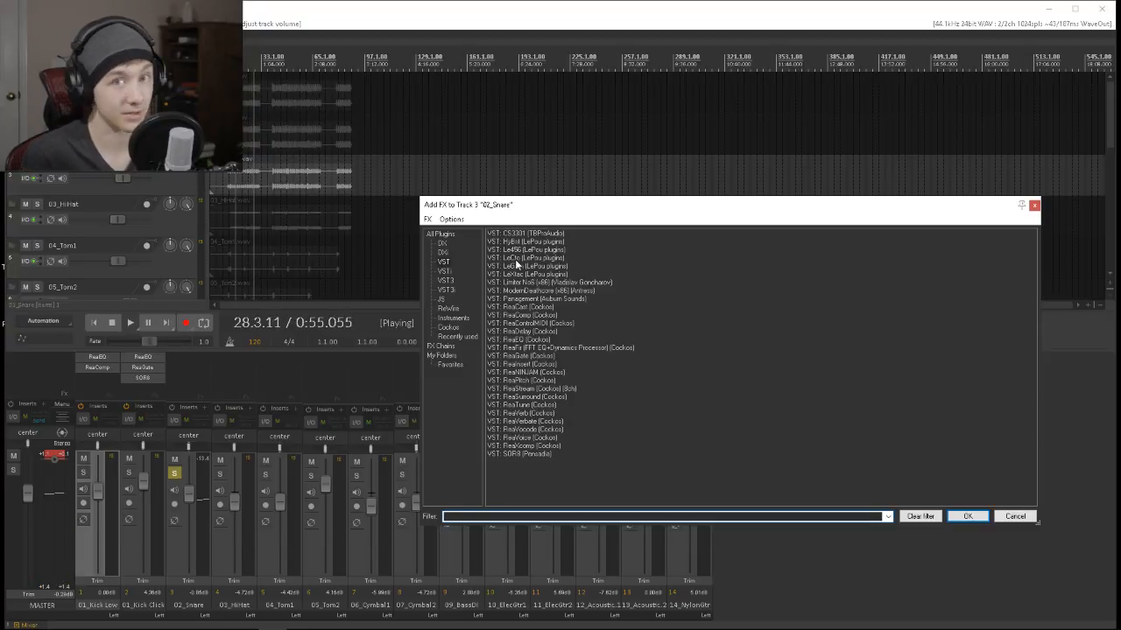
pyautogui.click(555, 292)
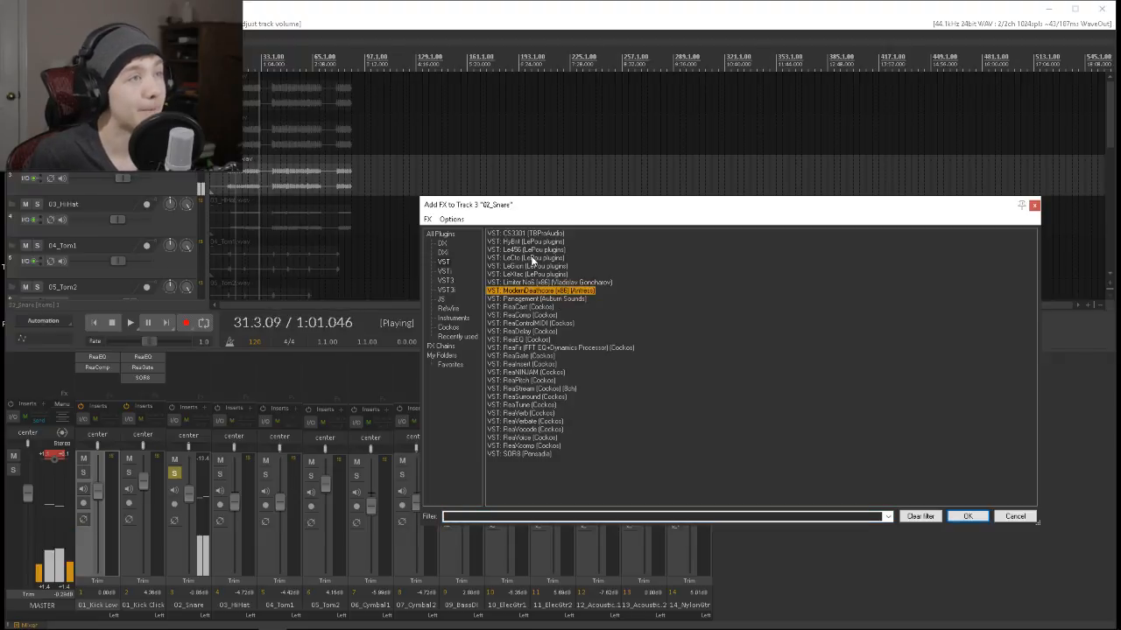
pyautogui.click(510, 455)
pyautogui.click(967, 517)
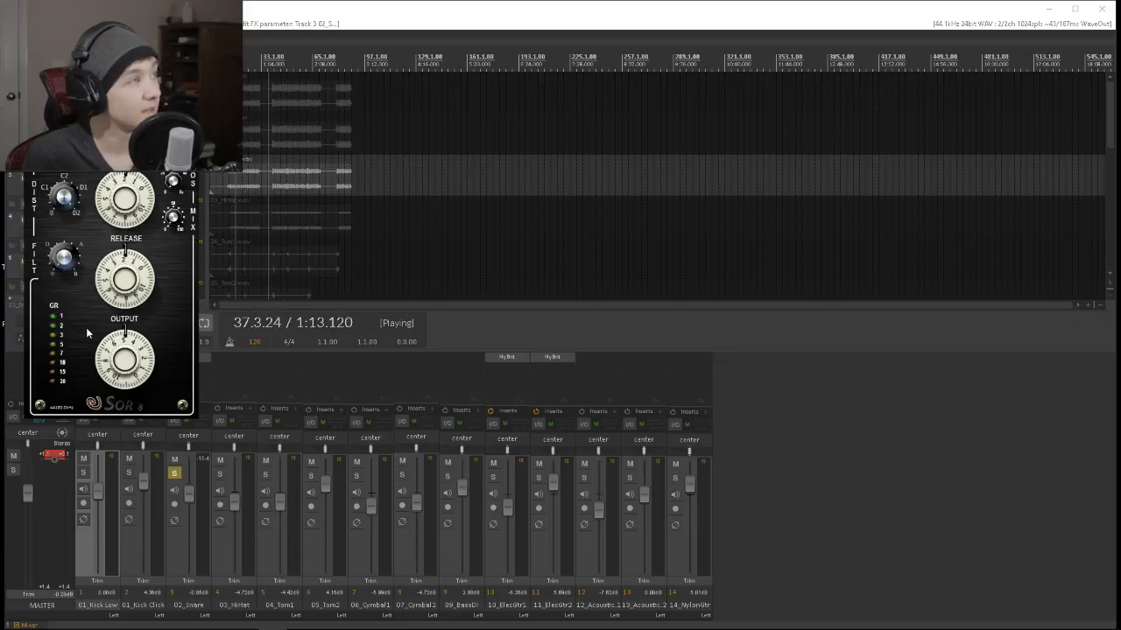
# Replay the soloed snare from an earlier passage while raising SOR8's dial above Release and lowering Release.
pyautogui.press('space')
pyautogui.scroll(-1, 657, 185)
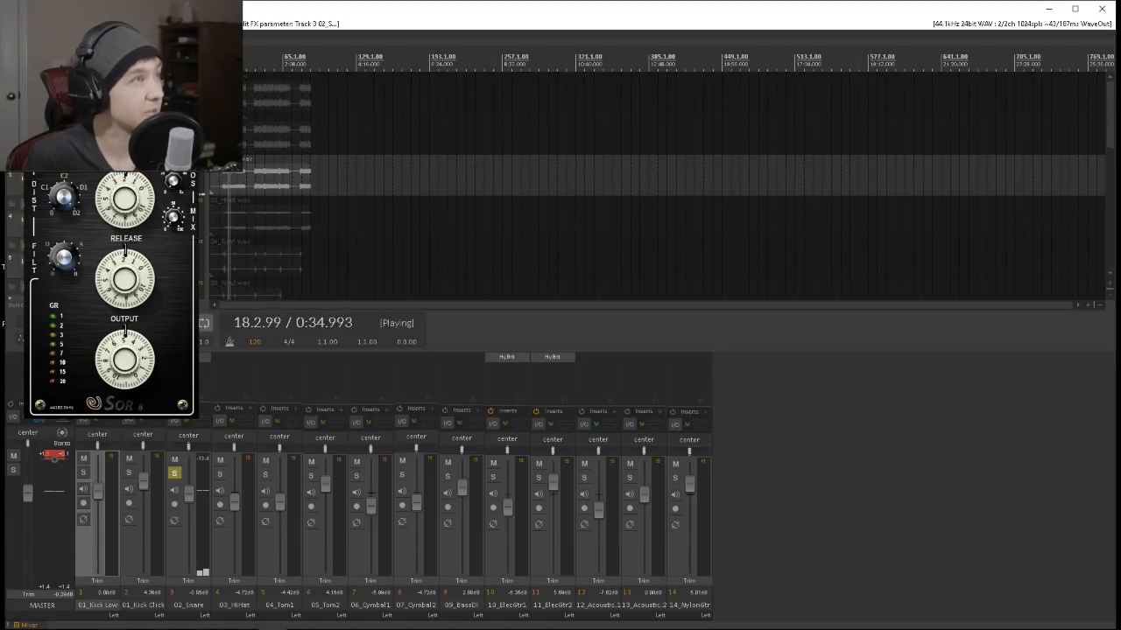
pyautogui.click(236, 63)
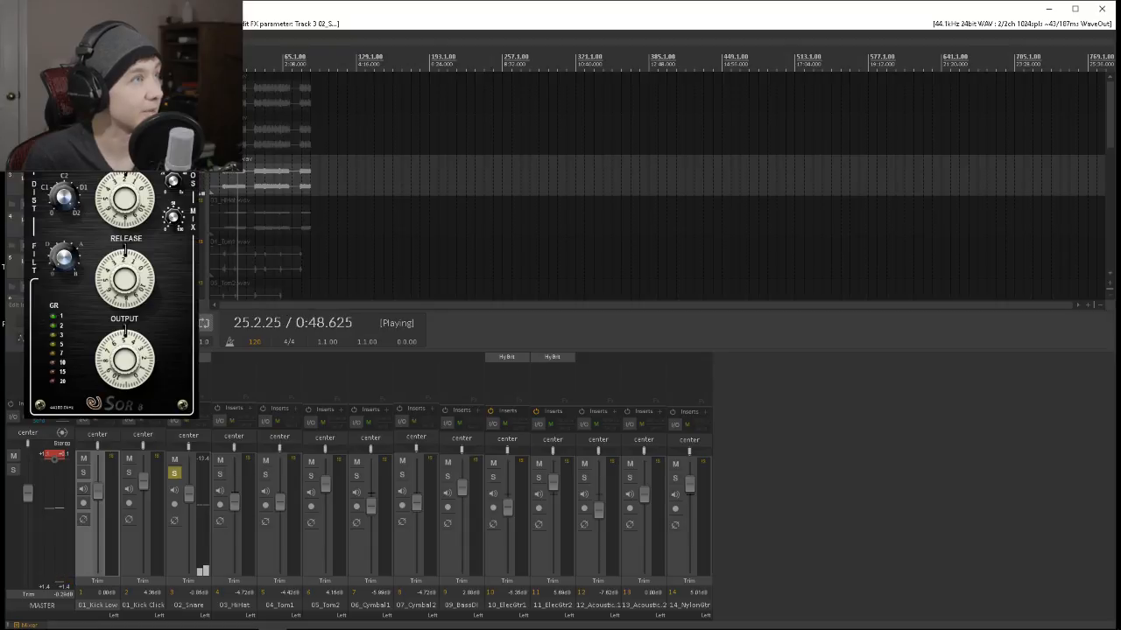
pyautogui.click(126, 203)
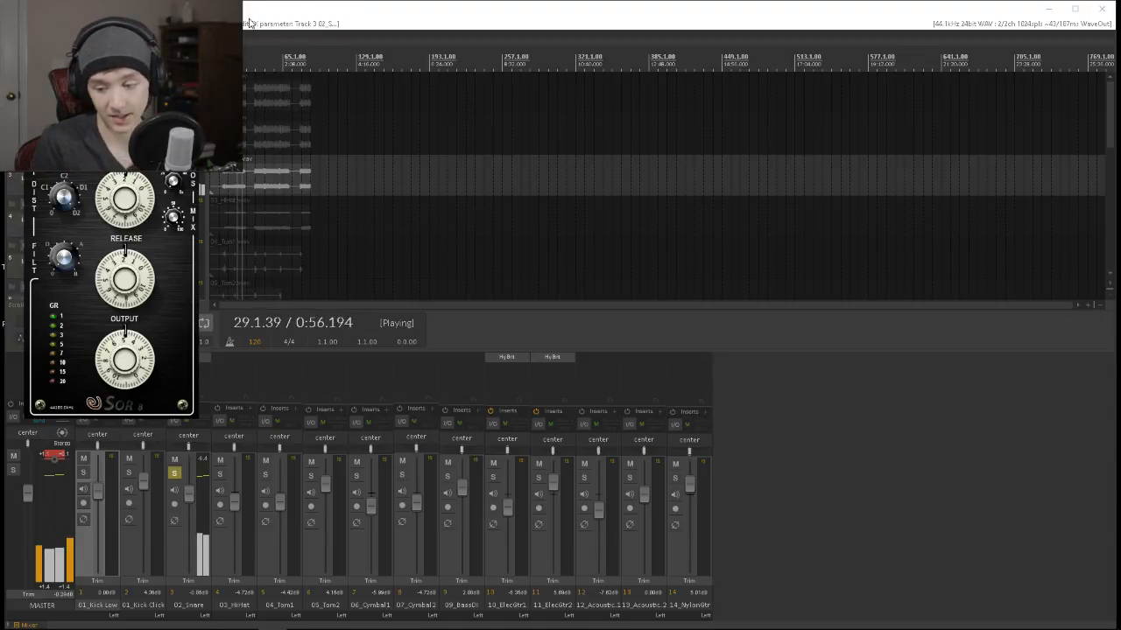
pyautogui.moveTo(124, 198)
pyautogui.mouseDown()
pyautogui.moveTo(124, 131)
pyautogui.moveTo(124, 201)
pyautogui.mouseUp()
pyautogui.moveTo(137, 278); pyautogui.dragTo(129, 295)
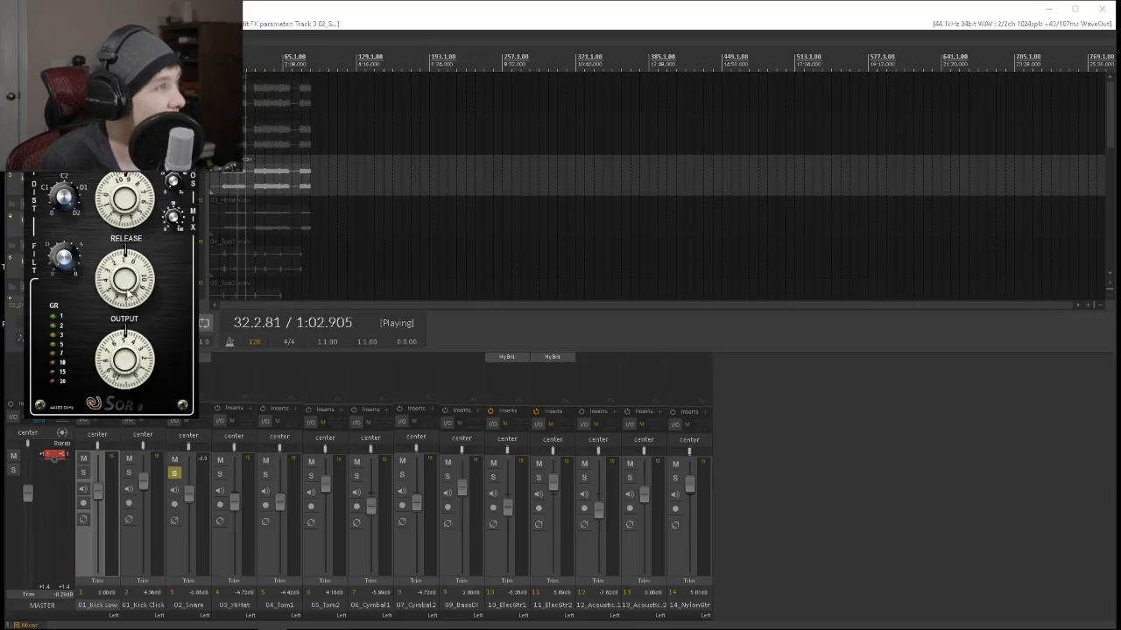
# Fine-tune SOR8's Release on the snare, settle the dial above it at about 10 while replaying, and close the plug-in.
pyautogui.click(244, 96)
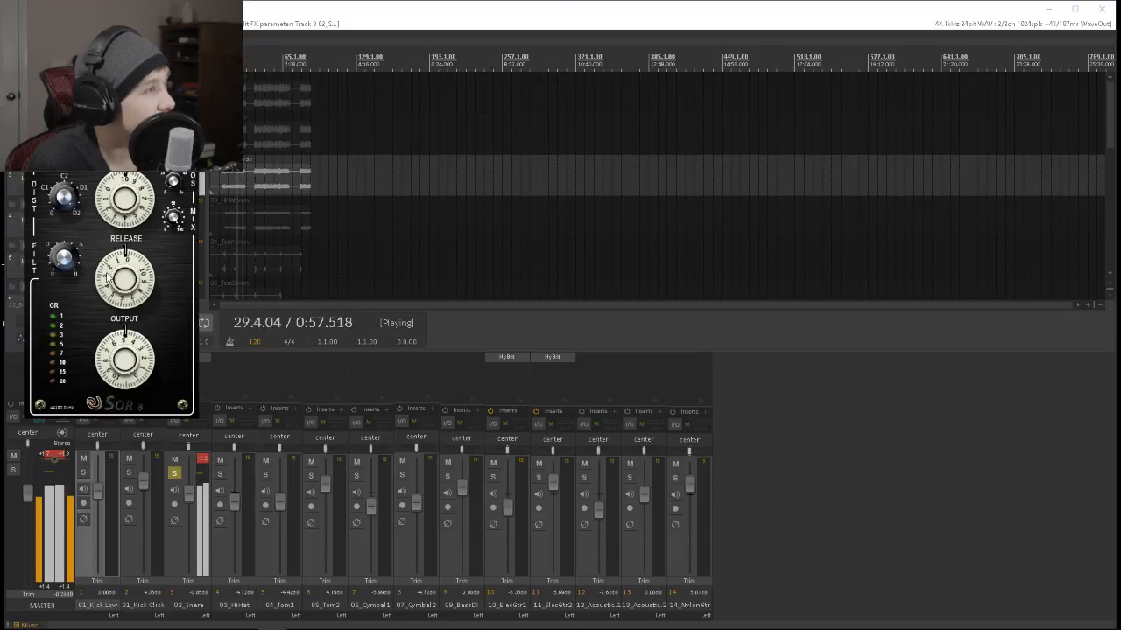
pyautogui.moveTo(121, 271); pyautogui.dragTo(129, 251)
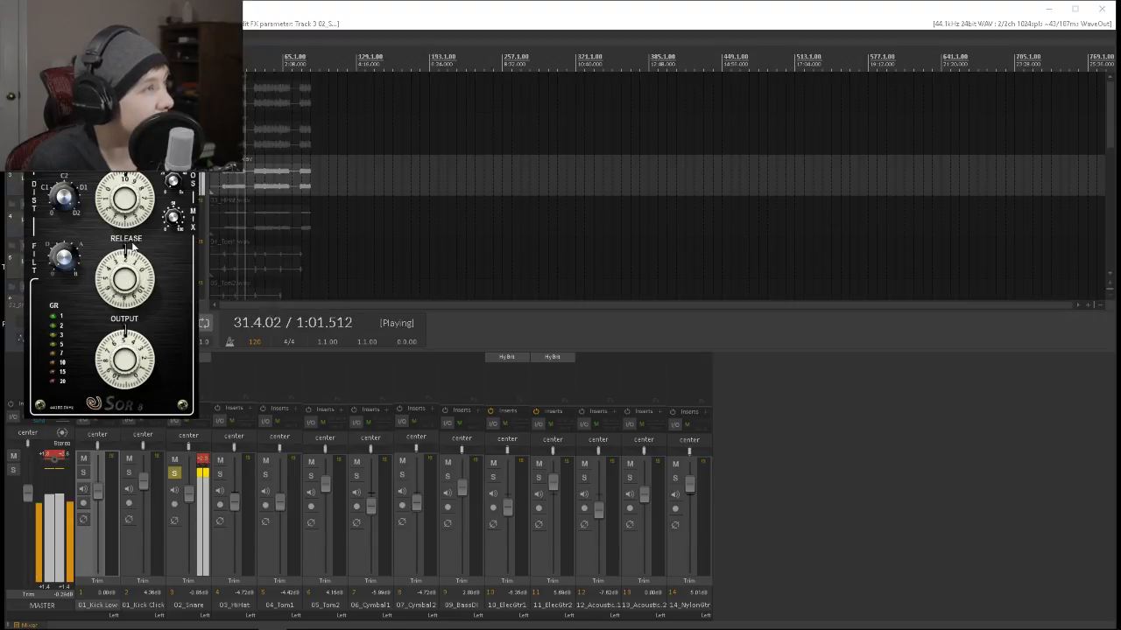
pyautogui.moveTo(135, 238); pyautogui.dragTo(130, 250)
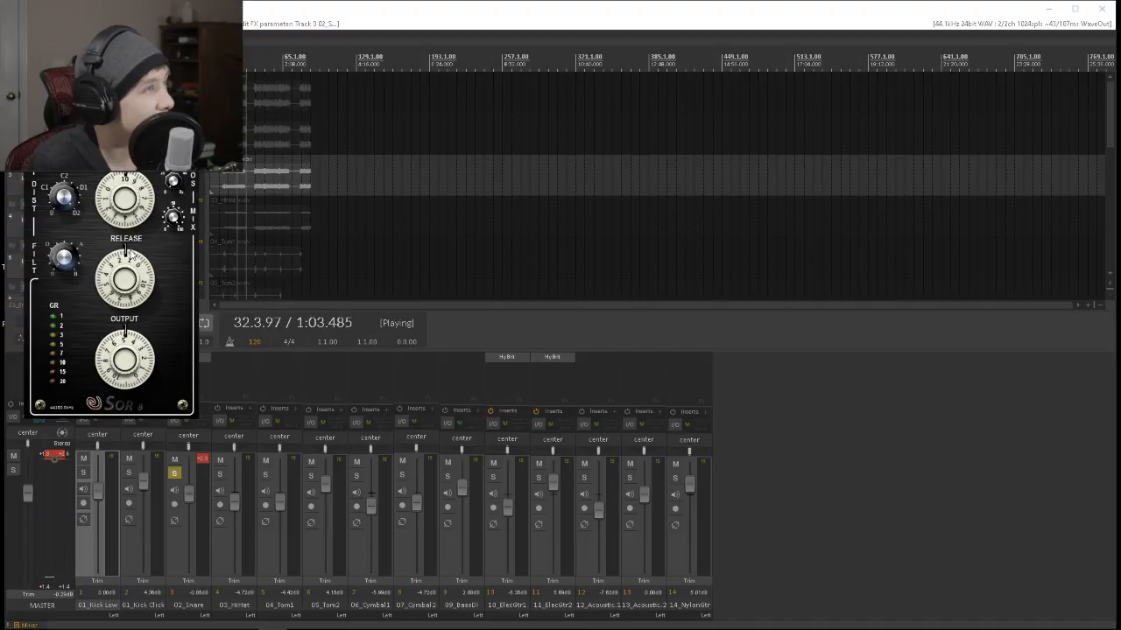
pyautogui.press('space')
pyautogui.press('space')
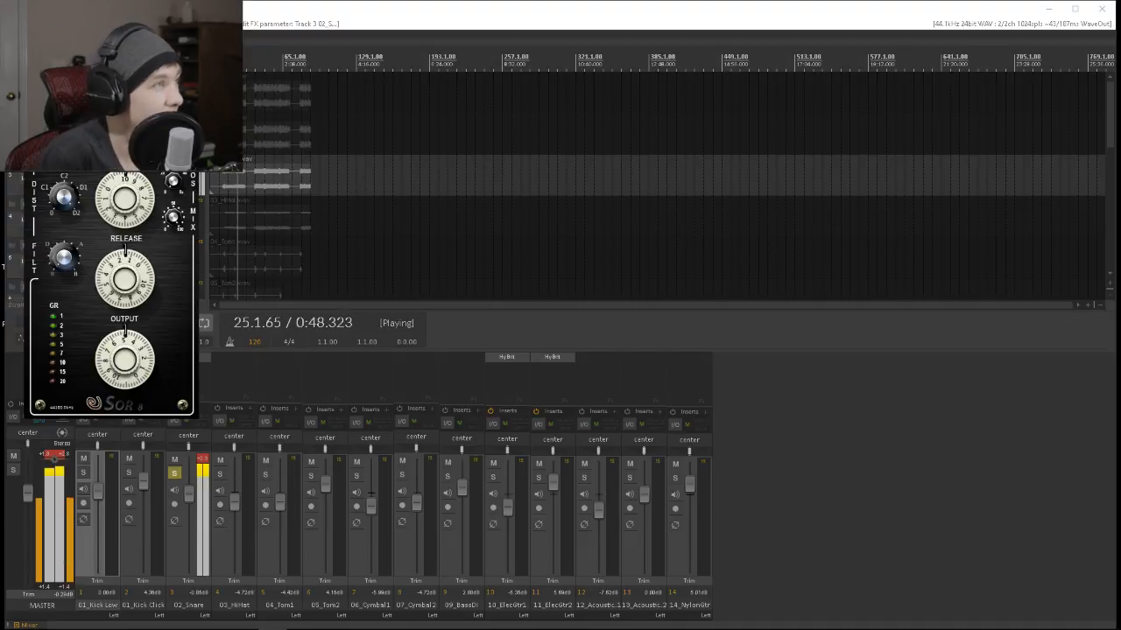
pyautogui.moveTo(118, 290); pyautogui.dragTo(131, 257)
pyautogui.moveTo(122, 207); pyautogui.dragTo(121, 226)
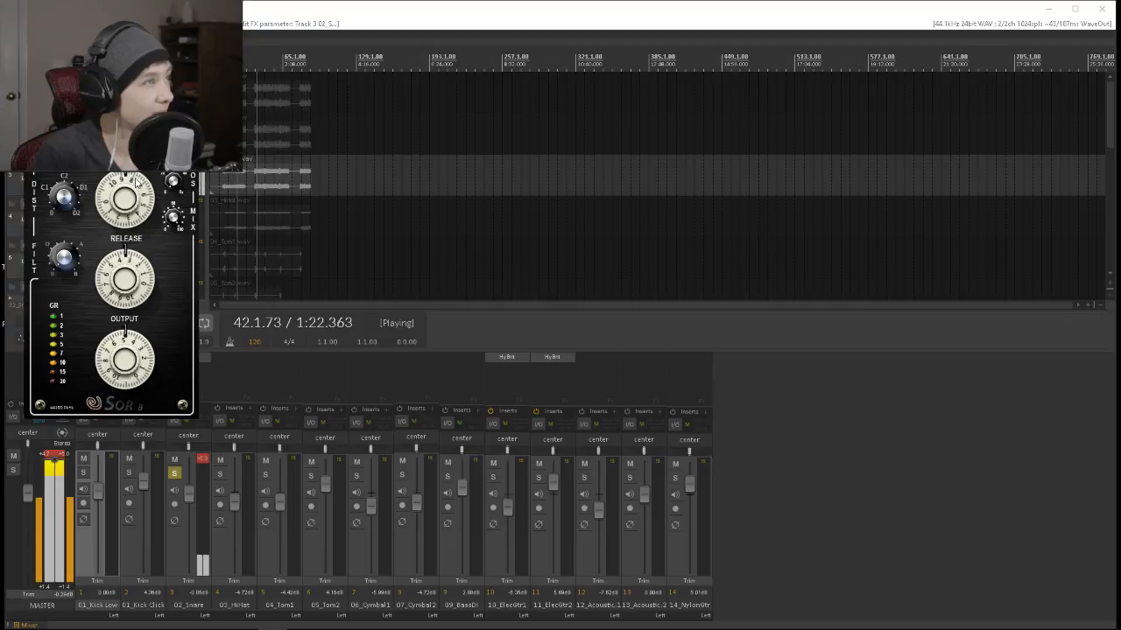
pyautogui.moveTo(134, 182); pyautogui.dragTo(135, 188)
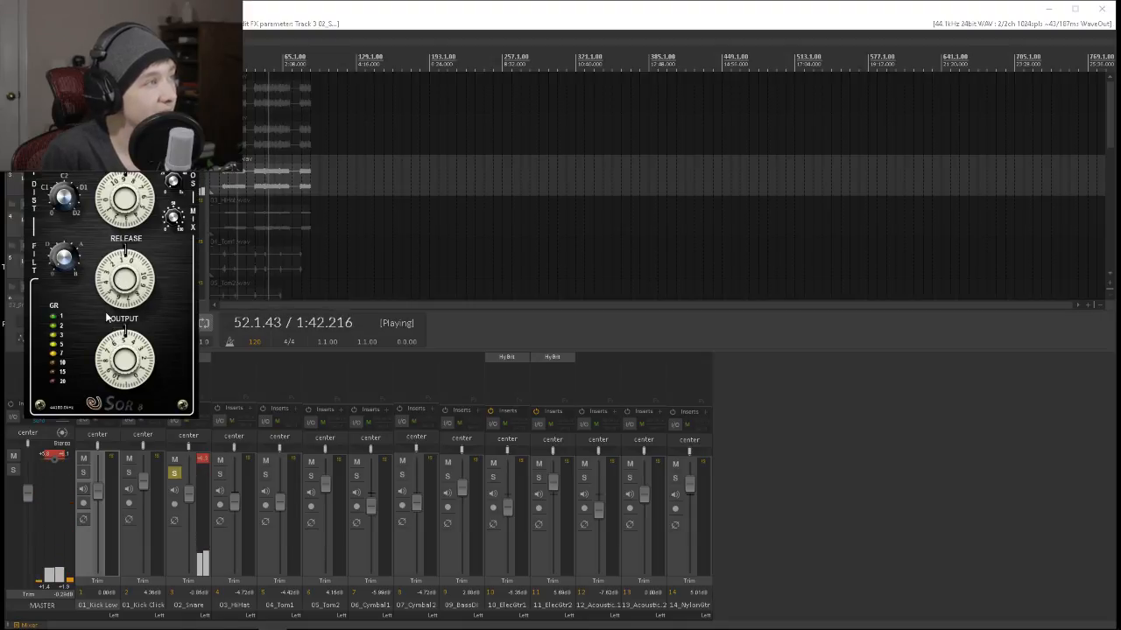
pyautogui.moveTo(108, 317)
pyautogui.mouseDown()
pyautogui.moveTo(112, 160)
pyautogui.moveTo(112, 289)
pyautogui.moveTo(93, 322)
pyautogui.mouseUp()
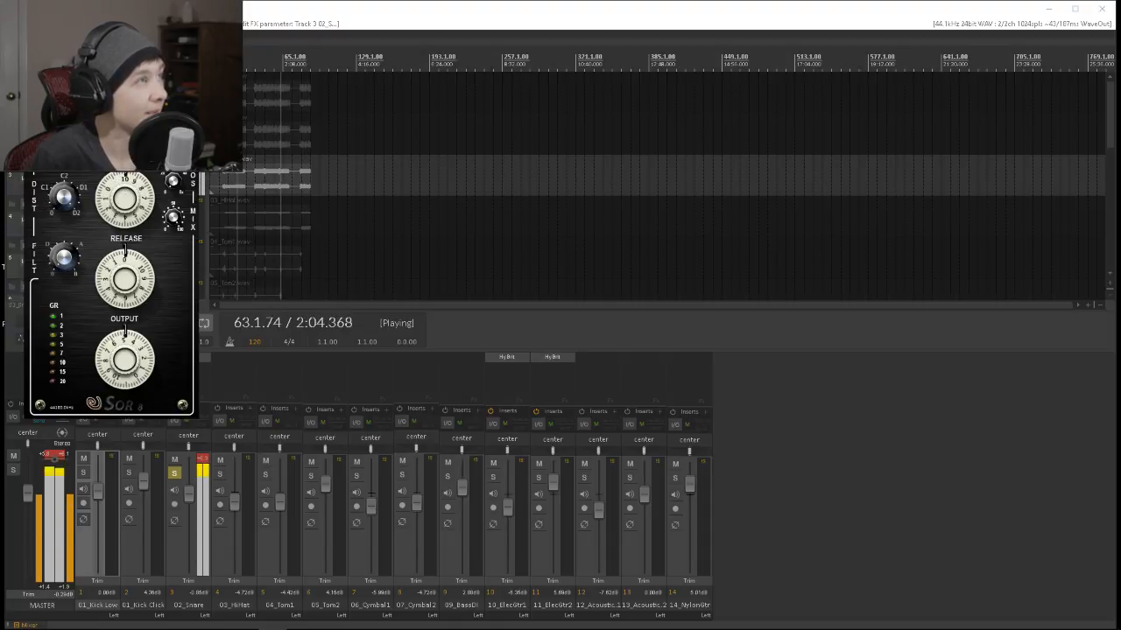
pyautogui.press('Escape')
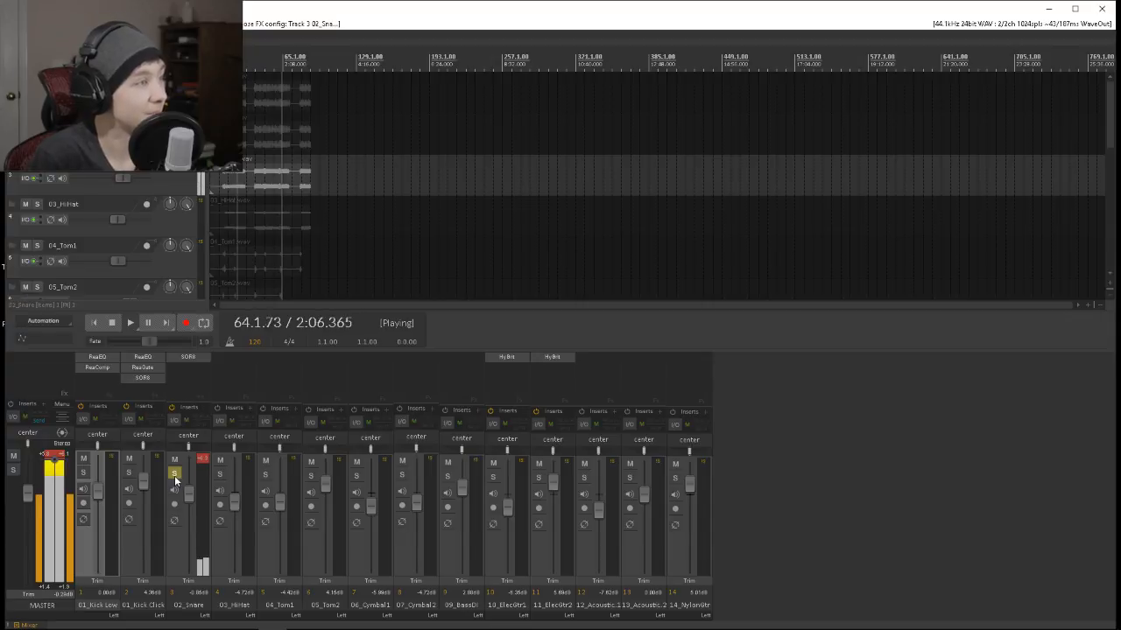
# Check 02_Snare in the full mix, then solo it with both kick tracks, lower its volume to about -11 dB and replay an earlier section.
pyautogui.click(174, 473)
pyautogui.moveTo(189, 493)
pyautogui.mouseDown()
pyautogui.moveTo(189, 515)
pyautogui.moveTo(189, 506)
pyautogui.mouseUp()
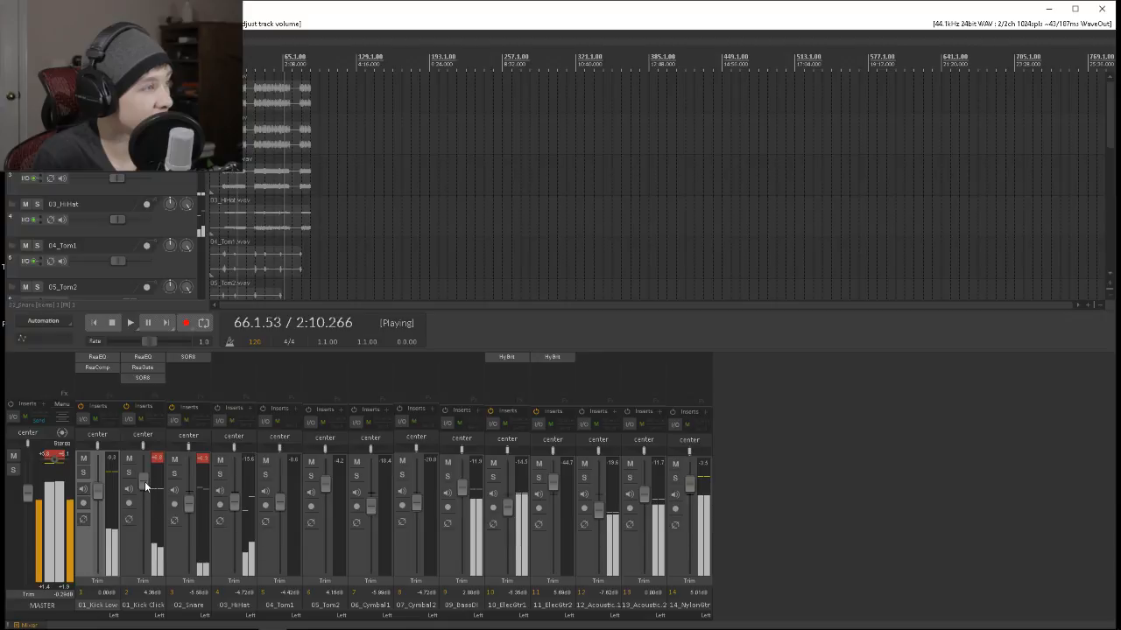
pyautogui.click(175, 473)
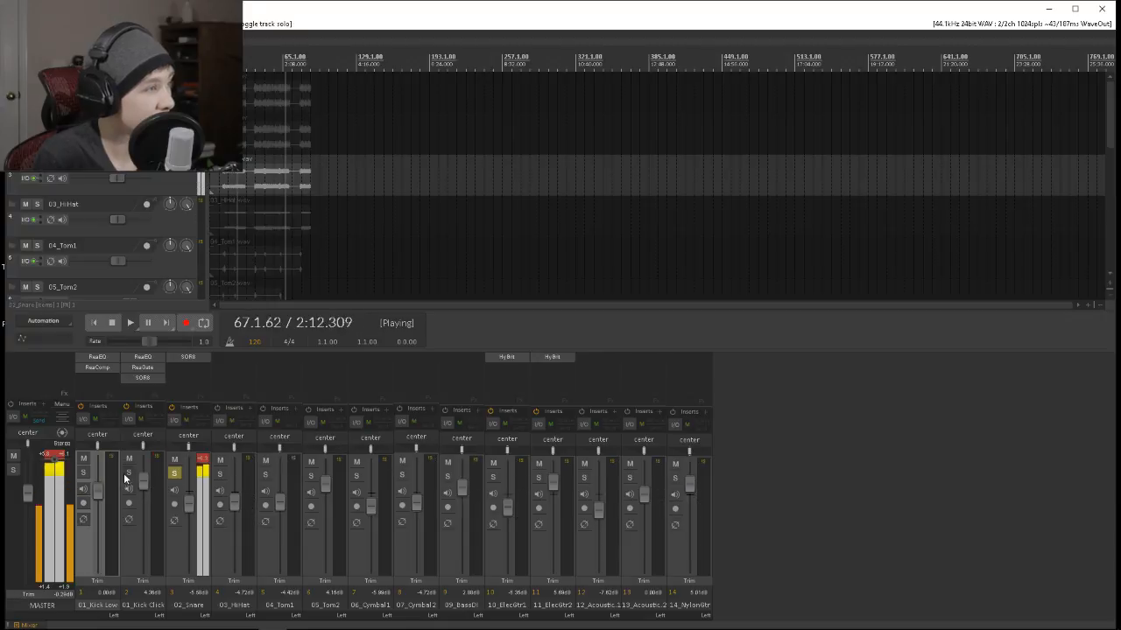
pyautogui.click(129, 472)
pyautogui.click(83, 472)
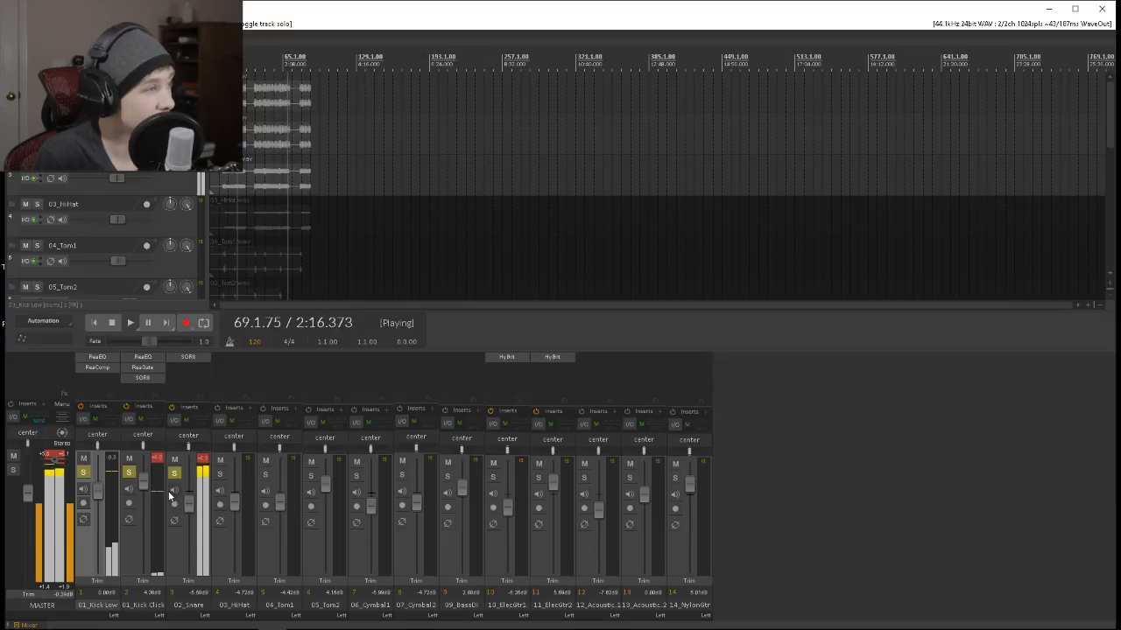
pyautogui.moveTo(189, 501); pyautogui.dragTo(190, 522)
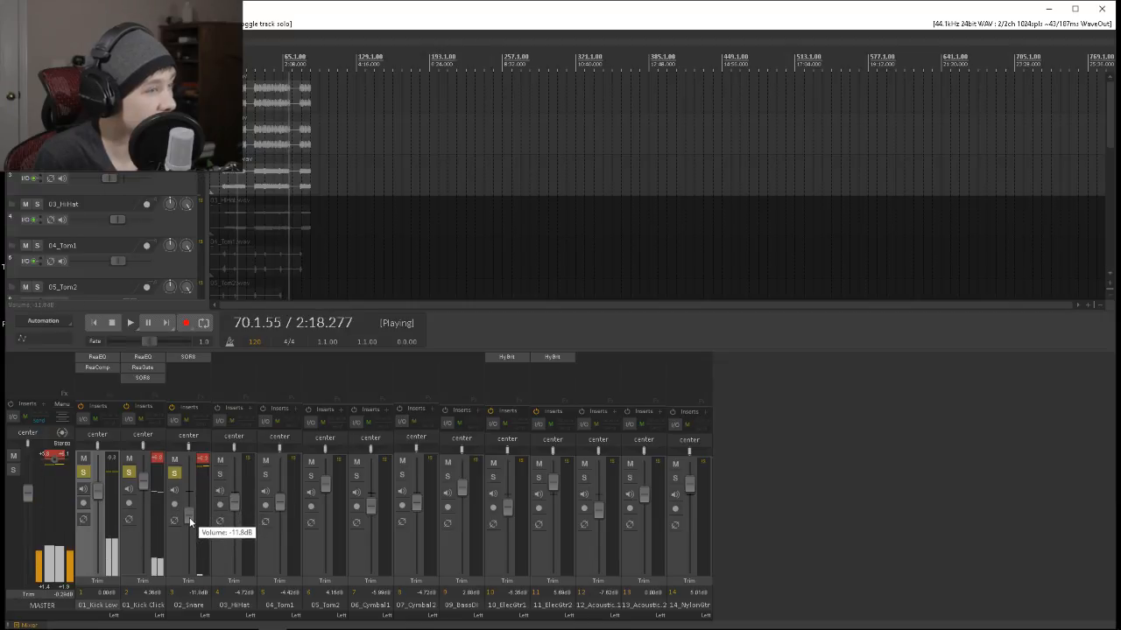
pyautogui.click(257, 68)
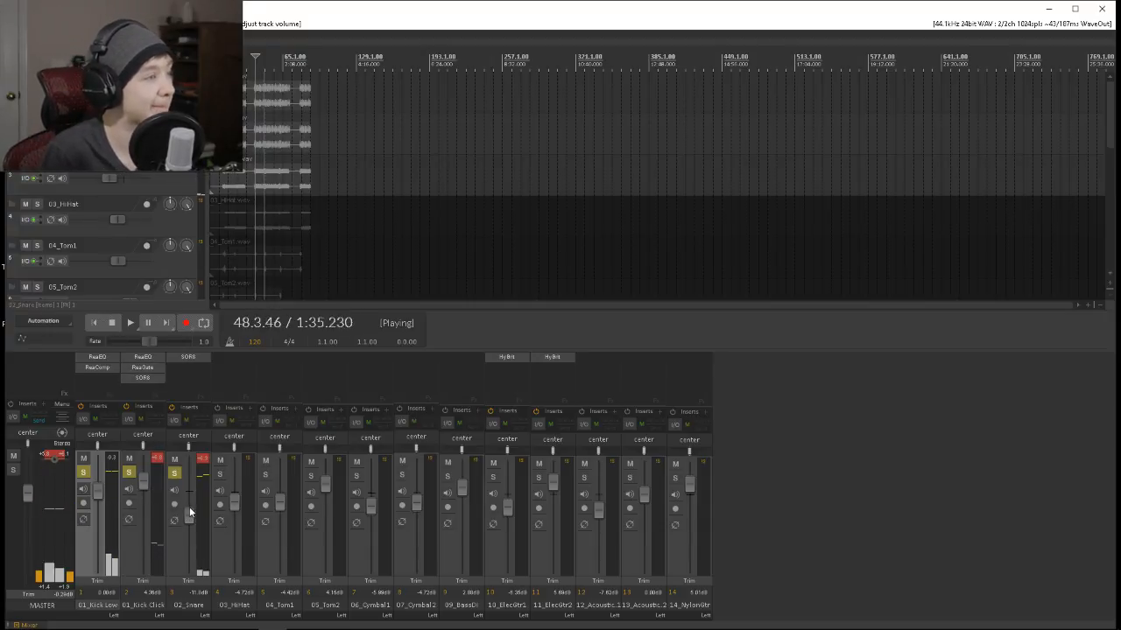
# Reopen SOR8 on 02_Snare, adjust one of its upper dials while the soloed drums play, and close the plug-in.
pyautogui.click(188, 357)
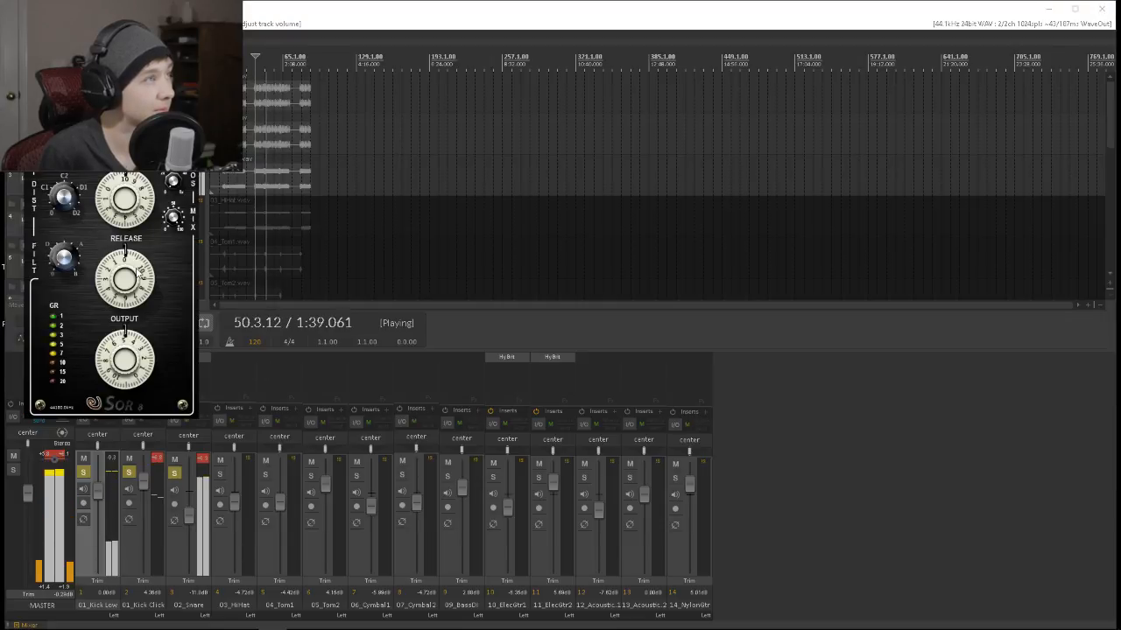
pyautogui.moveTo(128, 120); pyautogui.dragTo(128, 107)
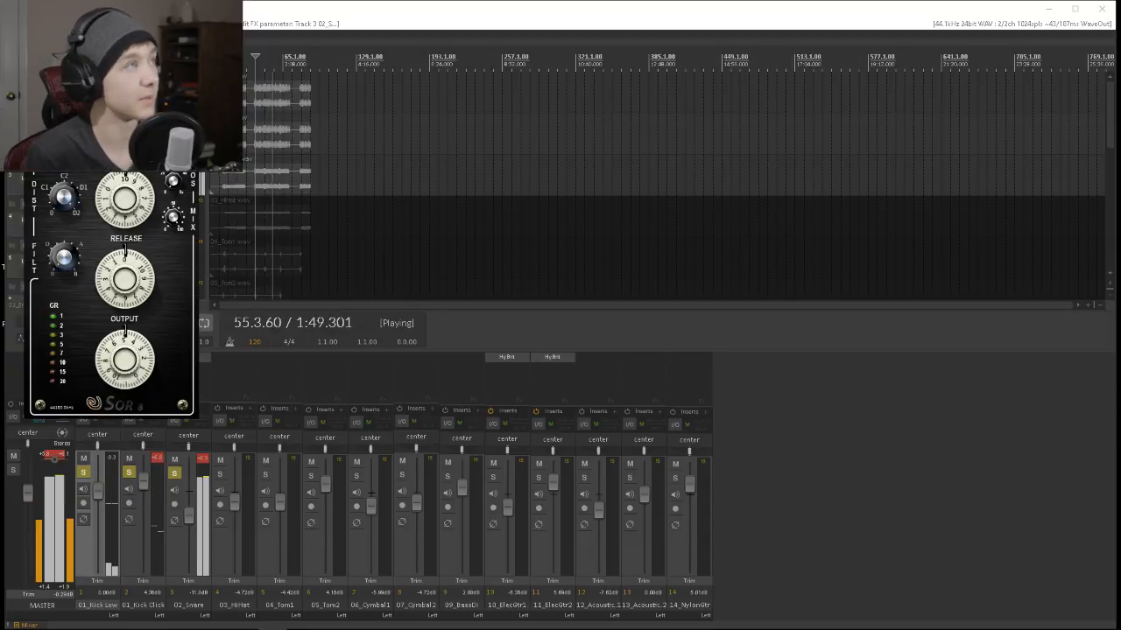
pyautogui.press('Escape')
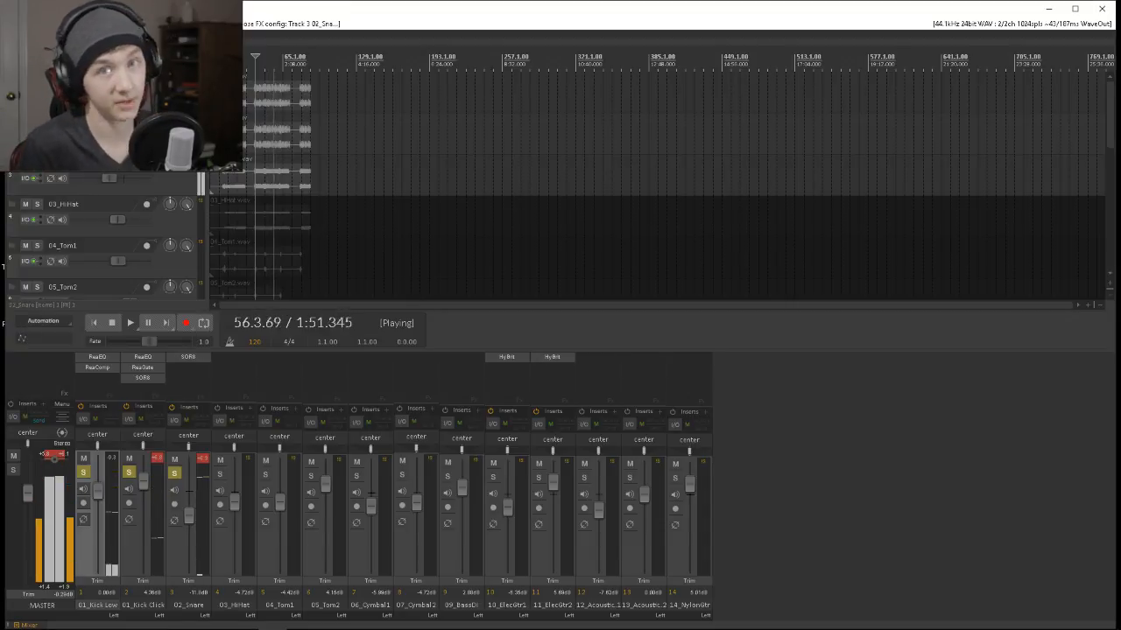
# Add 03_HiHat to the soloed tracks and insert the ReaEQ plug-in on it.
pyautogui.click(220, 473)
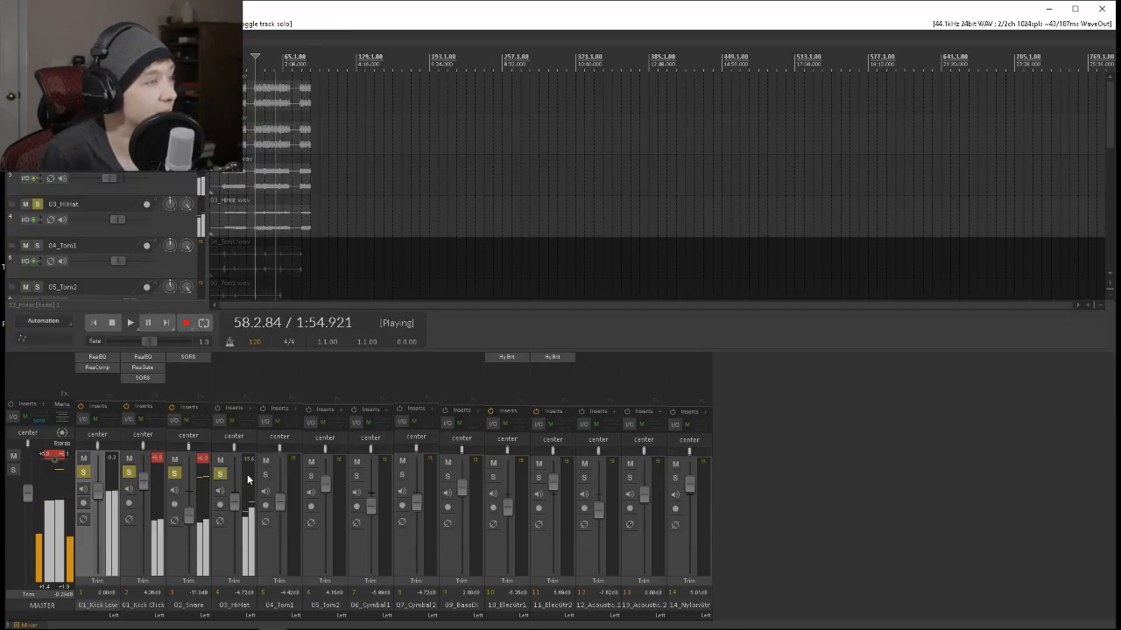
pyautogui.doubleClick(223, 354)
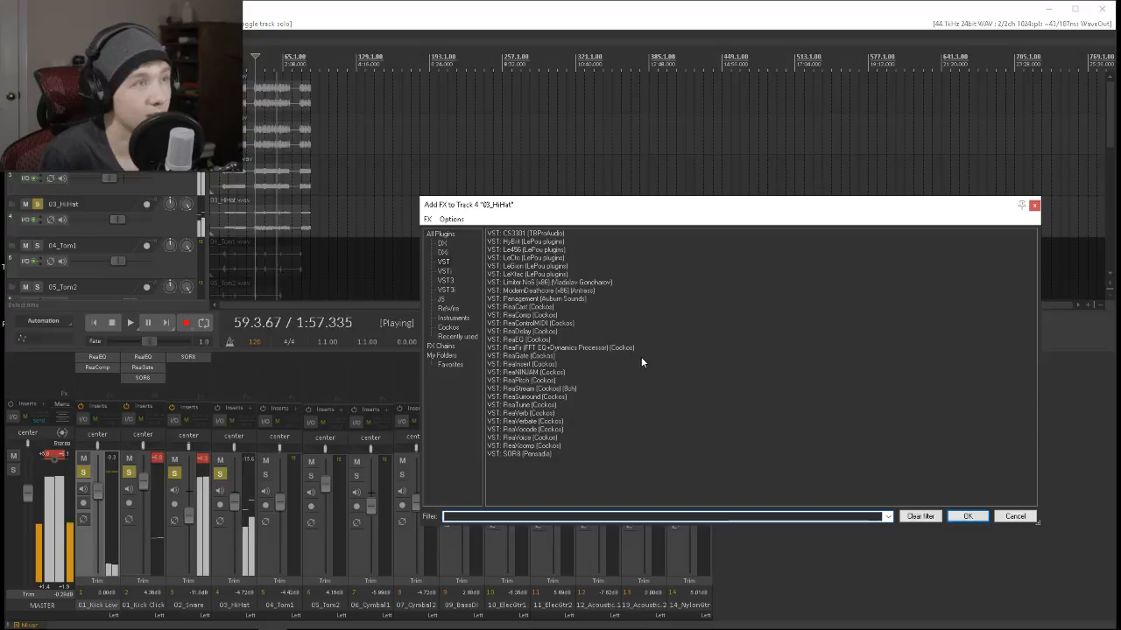
pyautogui.write('eq')
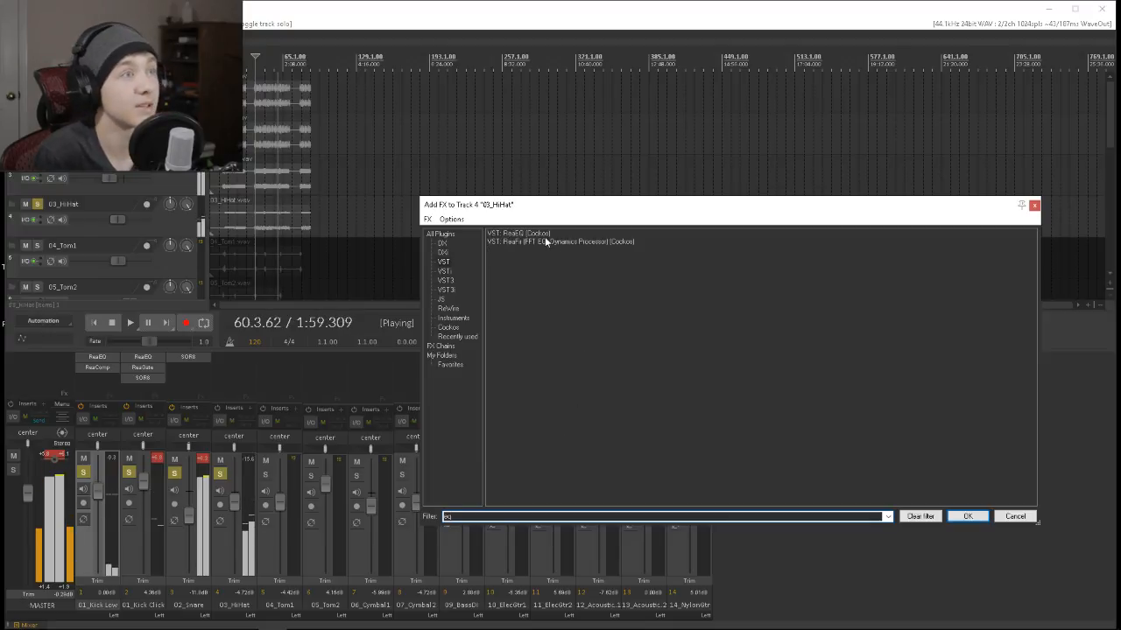
pyautogui.click(537, 234)
pyautogui.click(965, 517)
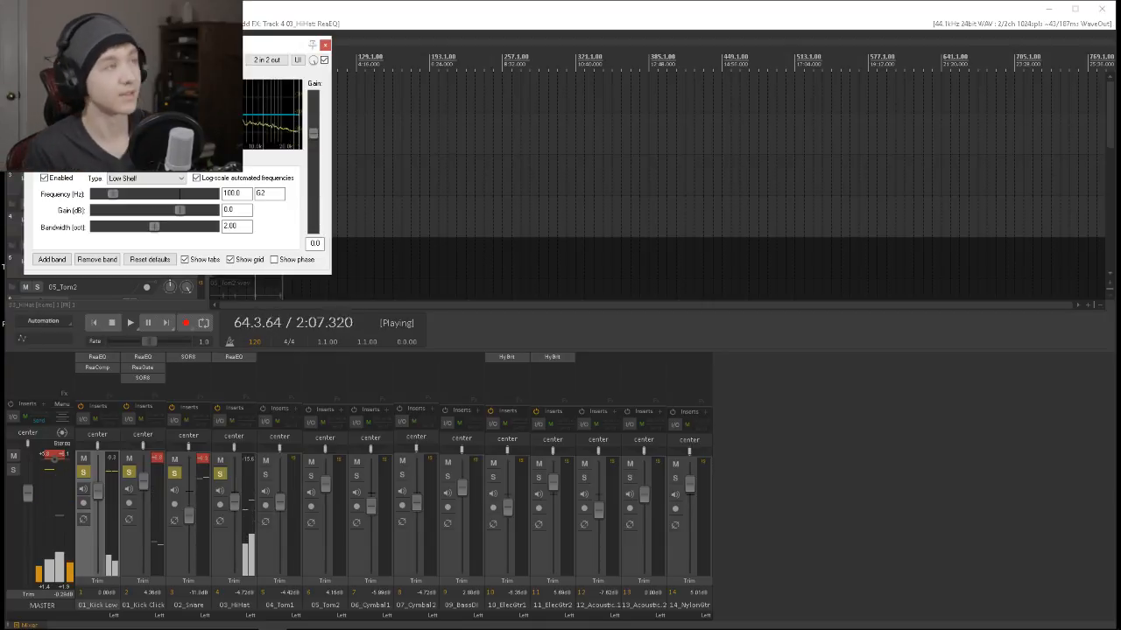
# Unsolo the snare and both kick tracks, then sweep ReaEQ's band 2 on the hi-hat and turn it into a cut near 390 Hz.
pyautogui.moveTo(110, 115); pyautogui.dragTo(119, 90)
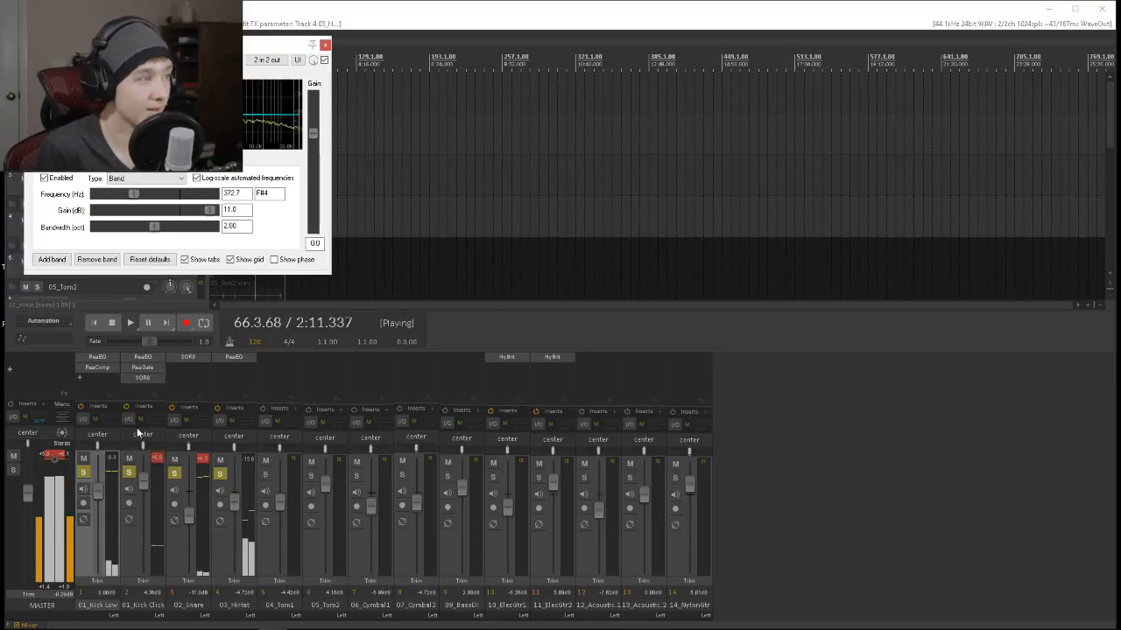
pyautogui.click(173, 474)
pyautogui.click(129, 472)
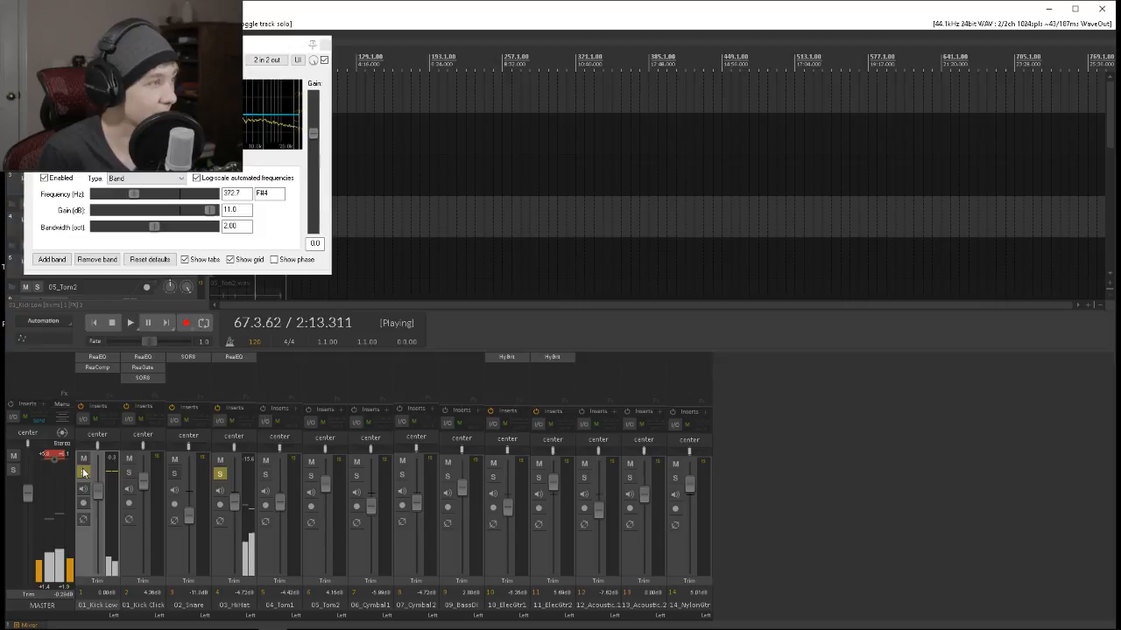
pyautogui.click(83, 473)
pyautogui.moveTo(119, 91); pyautogui.dragTo(118, 81)
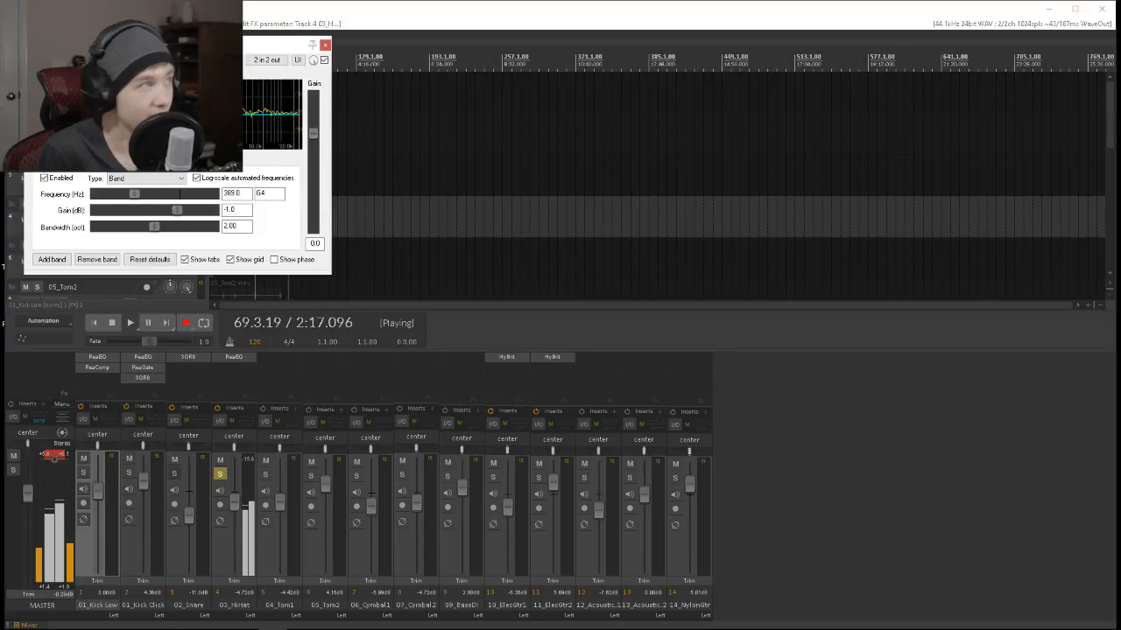
pyautogui.moveTo(121, 116); pyautogui.dragTo(120, 123)
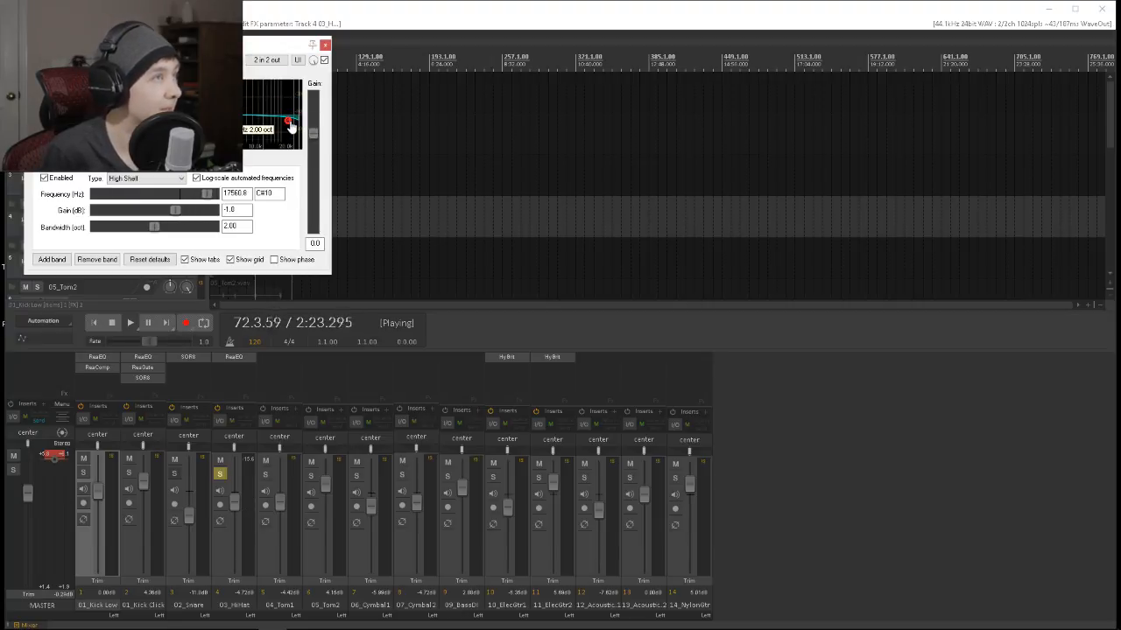
# In the hi-hat's ReaEQ, make band 1 a High Pass at 145.2 Hz, set band 3 to -4.2 dB at 657.9 Hz, and close it.
pyautogui.moveTo(268, 45); pyautogui.dragTo(529, 131)
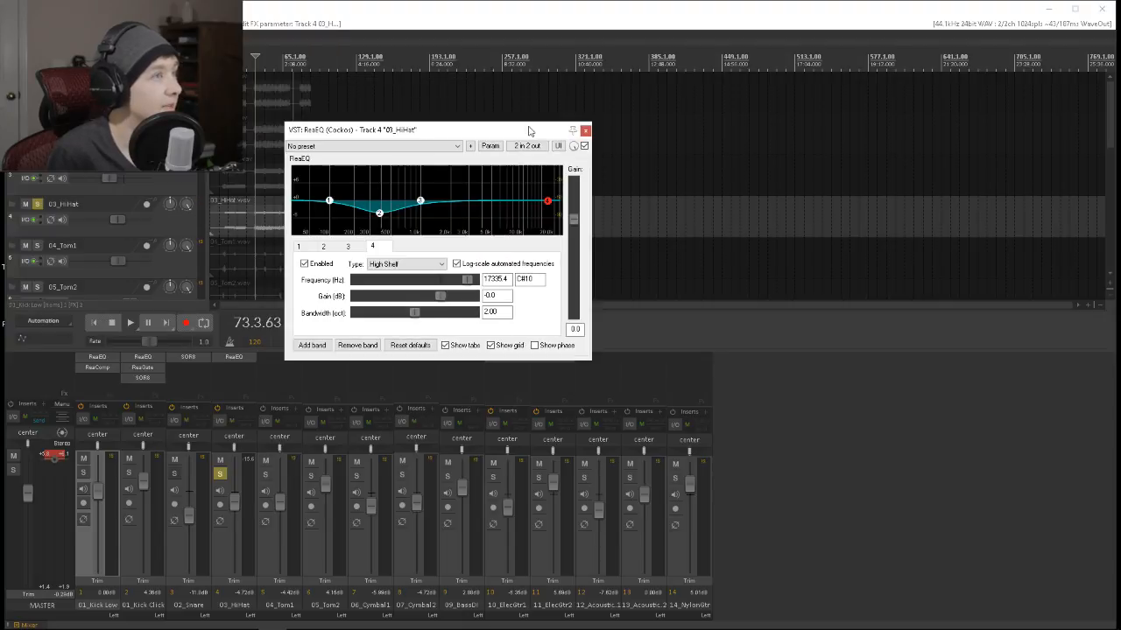
pyautogui.click(264, 65)
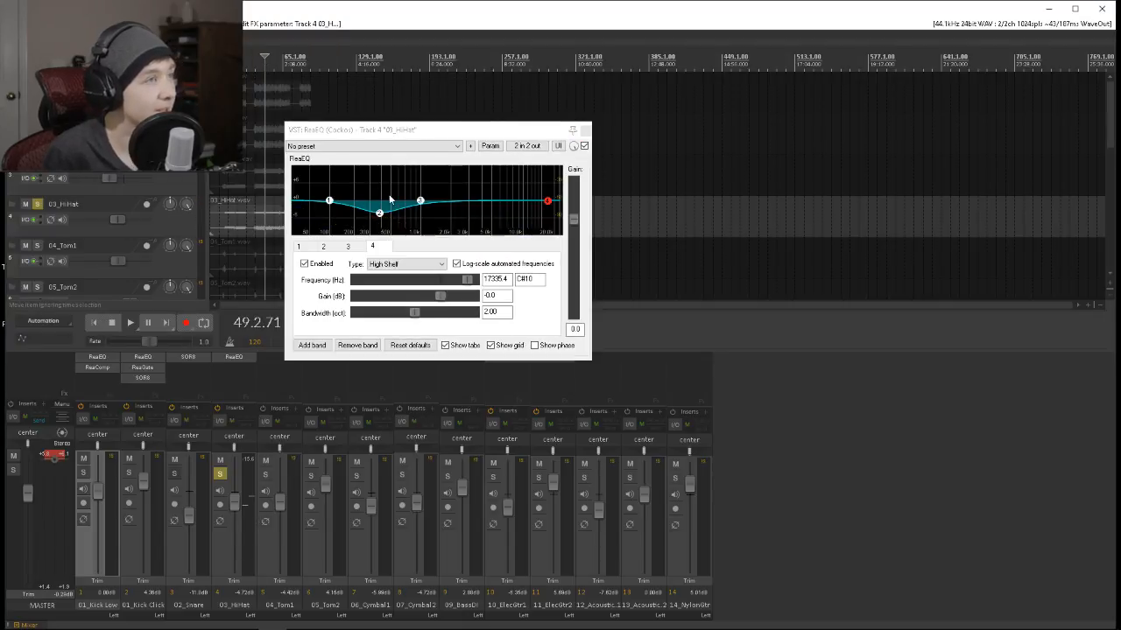
pyautogui.click(329, 203)
pyautogui.click(406, 263)
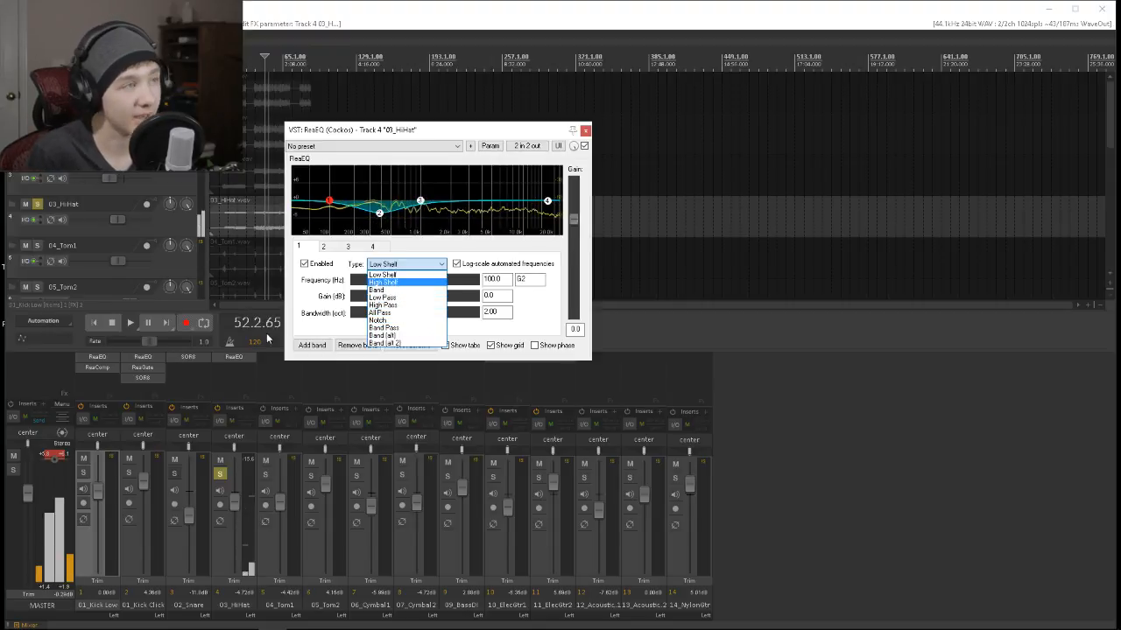
pyautogui.click(404, 304)
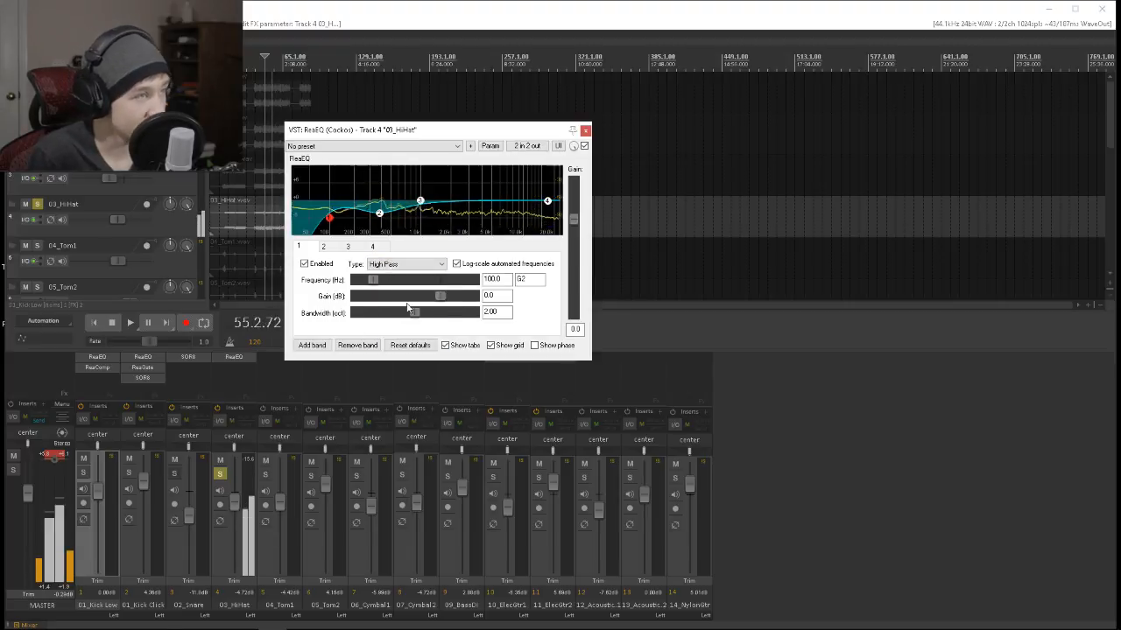
pyautogui.moveTo(341, 225); pyautogui.dragTo(346, 225)
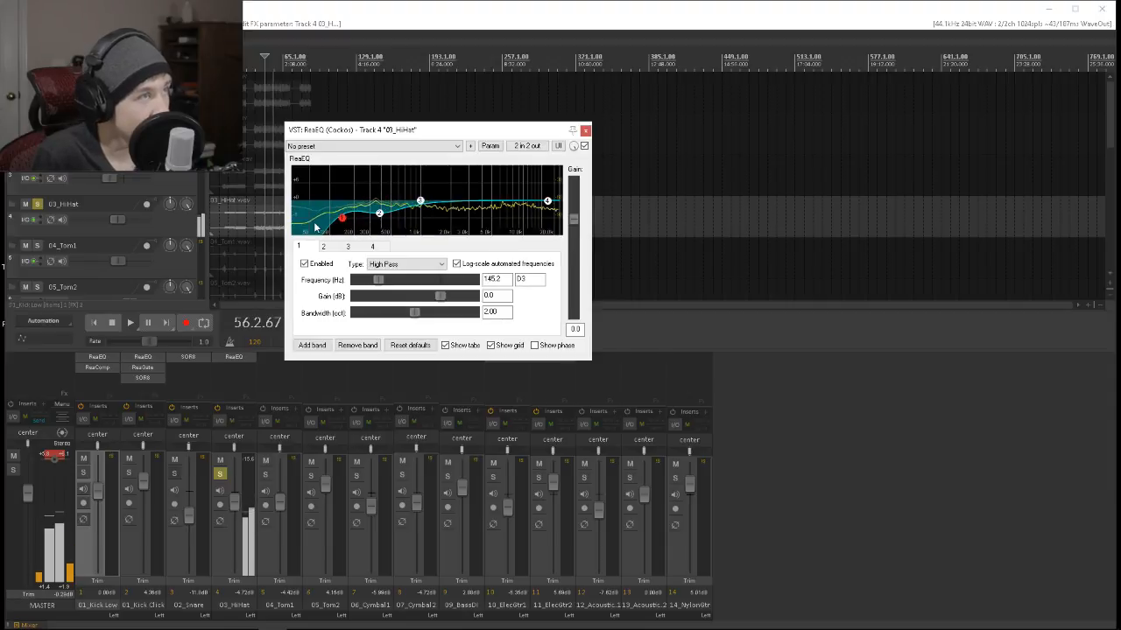
pyautogui.moveTo(420, 201); pyautogui.dragTo(403, 215)
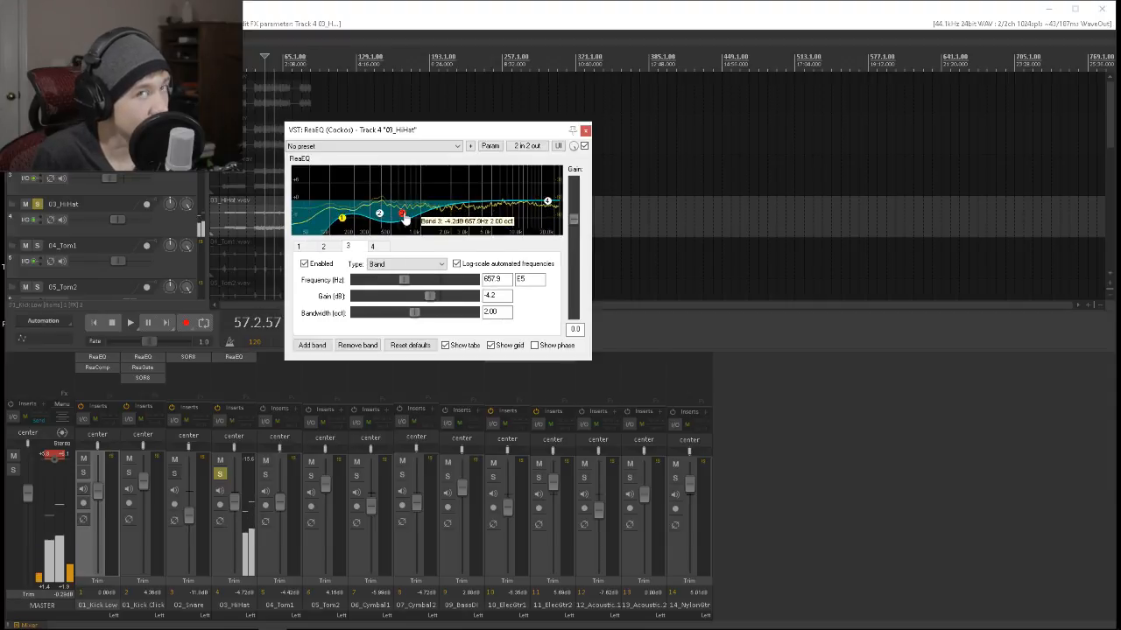
pyautogui.click(584, 130)
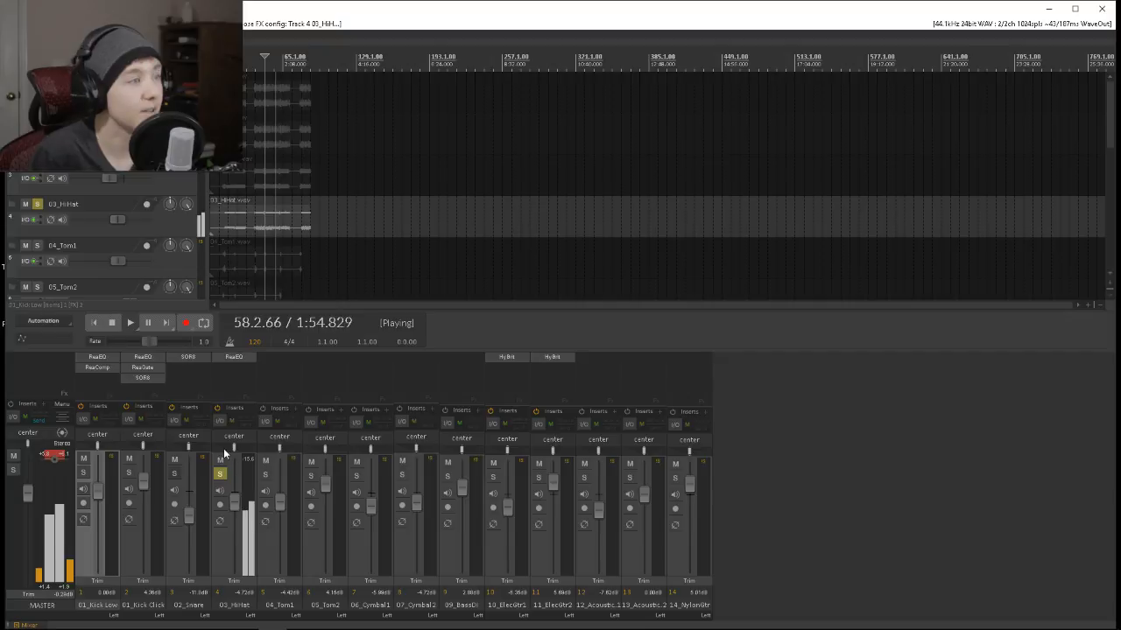
# Check 03_HiHat in the full mix, then solo it with the snare and both kicks and lower 01_Kick Click to -2 dB.
pyautogui.click(219, 473)
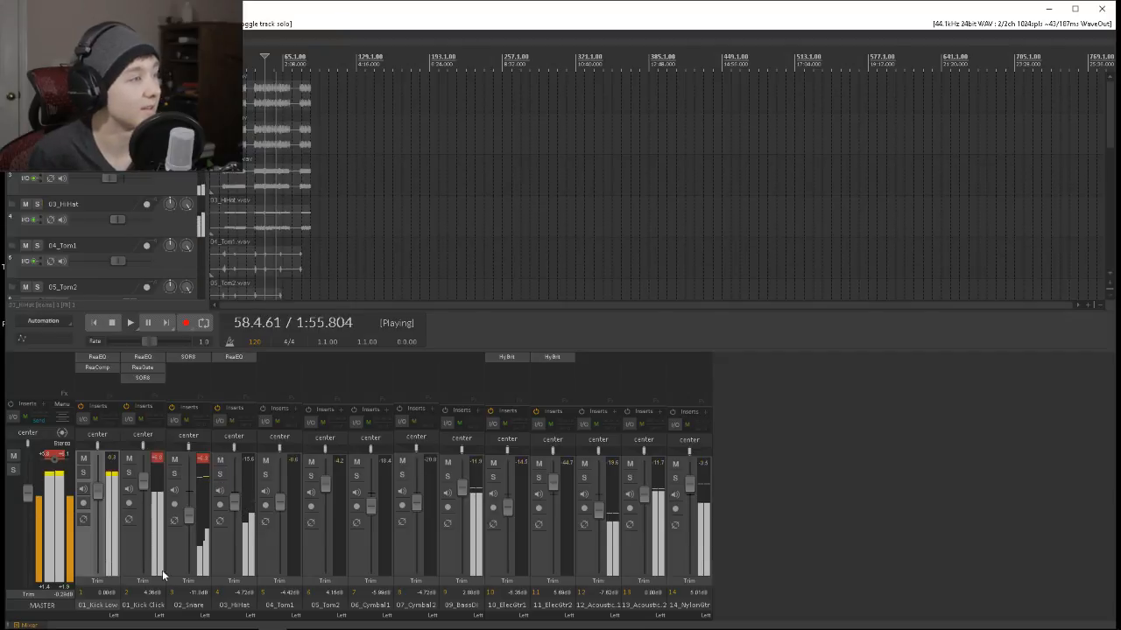
pyautogui.click(175, 474)
pyautogui.click(220, 474)
pyautogui.click(129, 472)
pyautogui.click(83, 473)
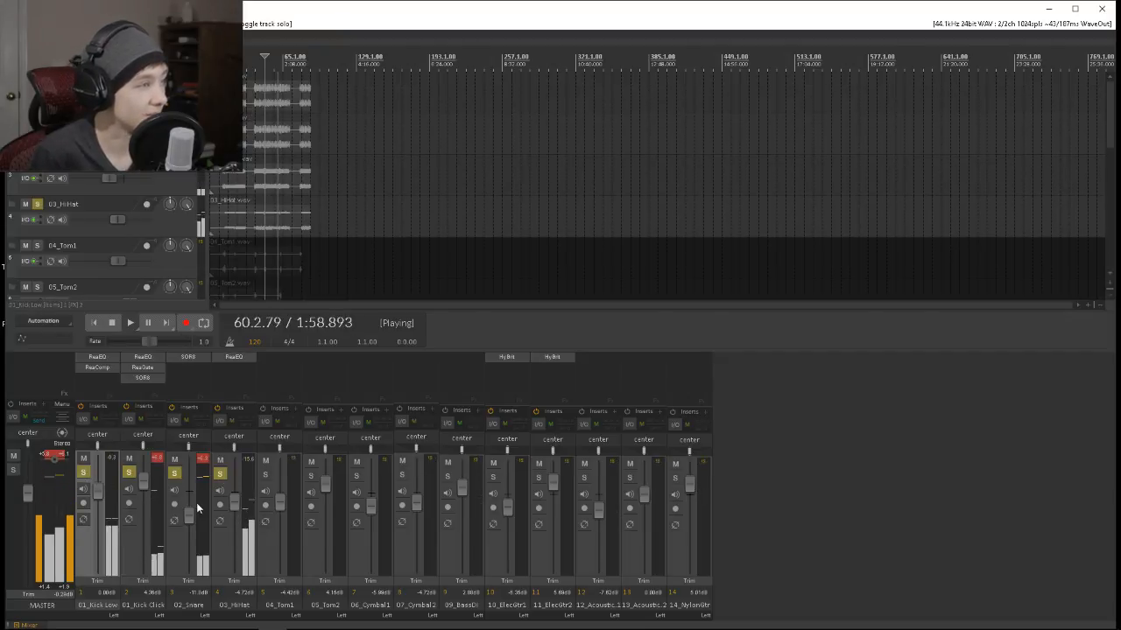
pyautogui.moveTo(142, 479); pyautogui.dragTo(148, 499)
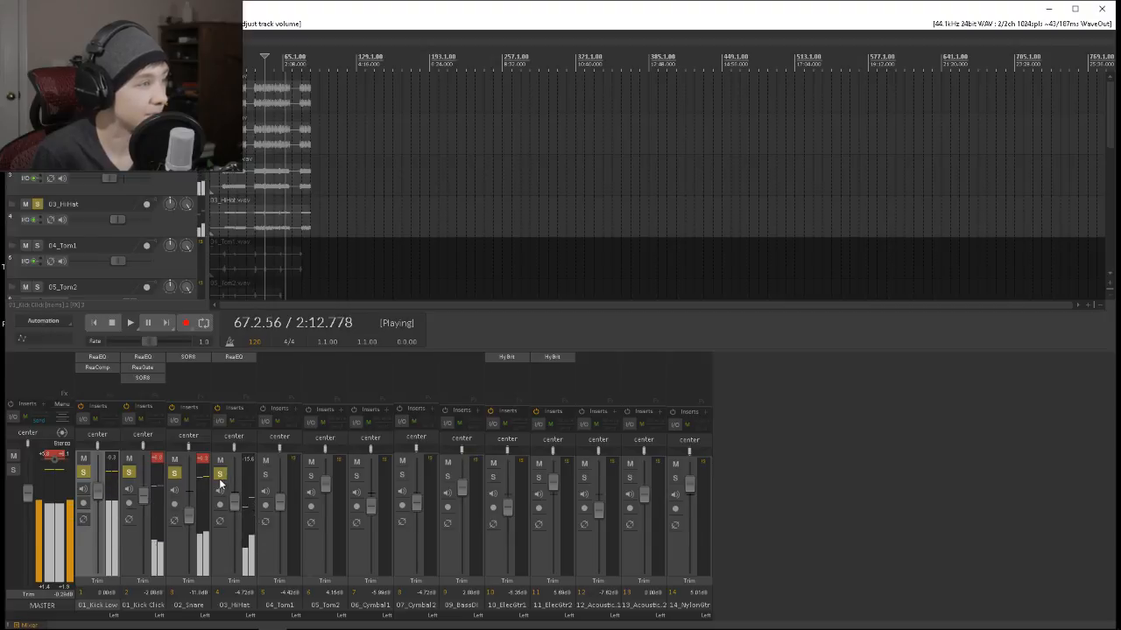
# Solo 04_Tom1 and 05_Tom2 along with the other drums and replay earlier sections that contain tom hits.
pyautogui.click(264, 475)
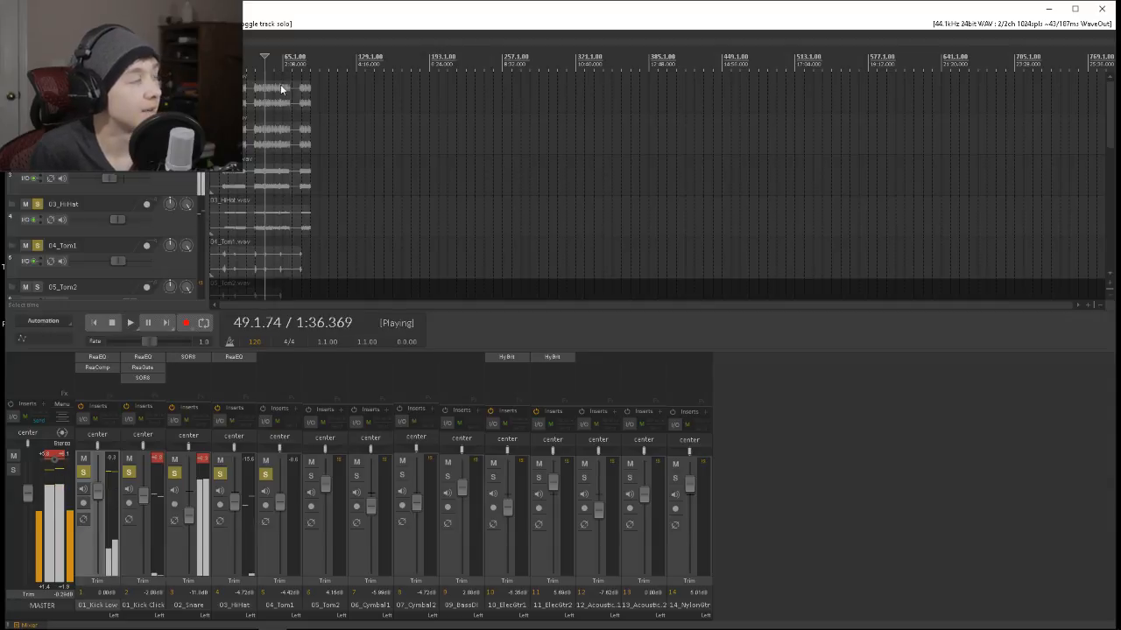
pyautogui.click(311, 475)
pyautogui.moveTo(1111, 119); pyautogui.dragTo(1120, 160)
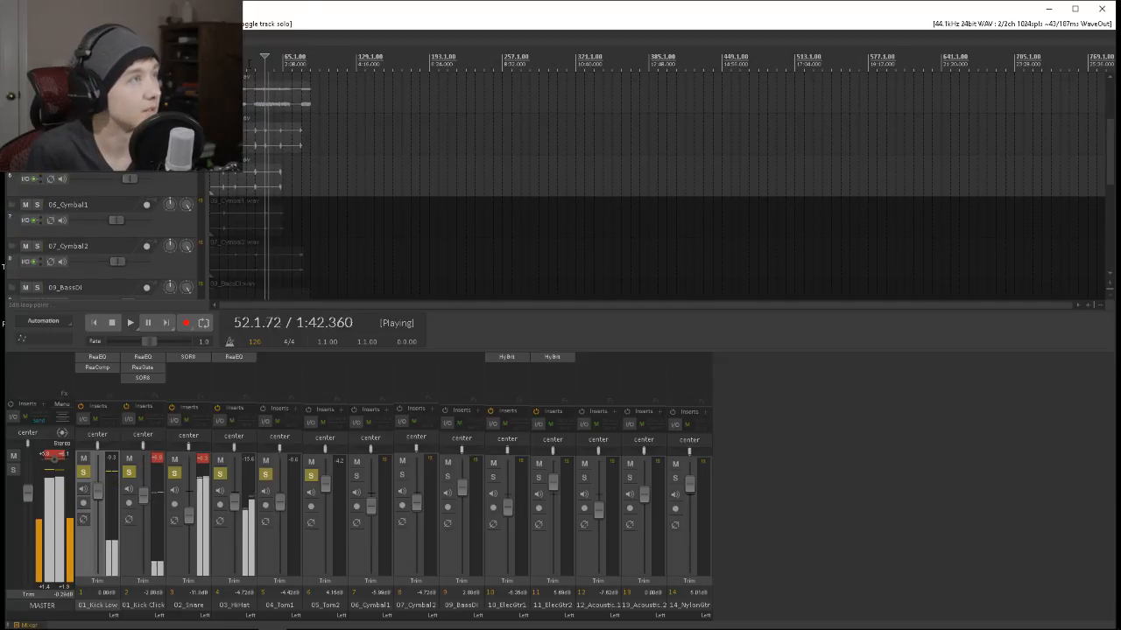
pyautogui.click(255, 62)
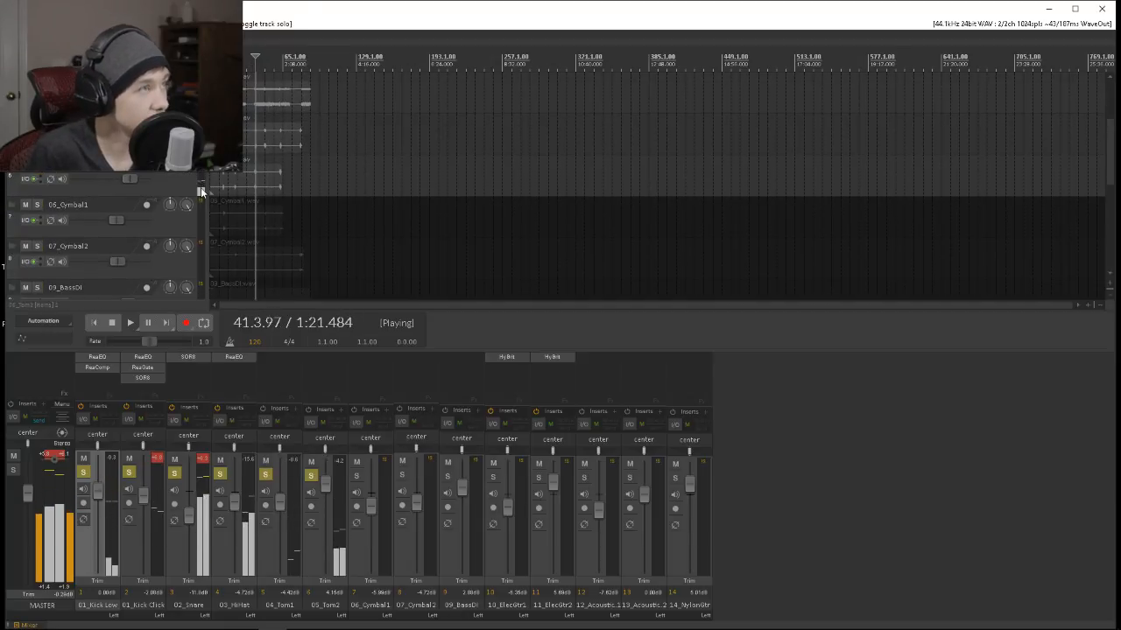
pyautogui.click(247, 75)
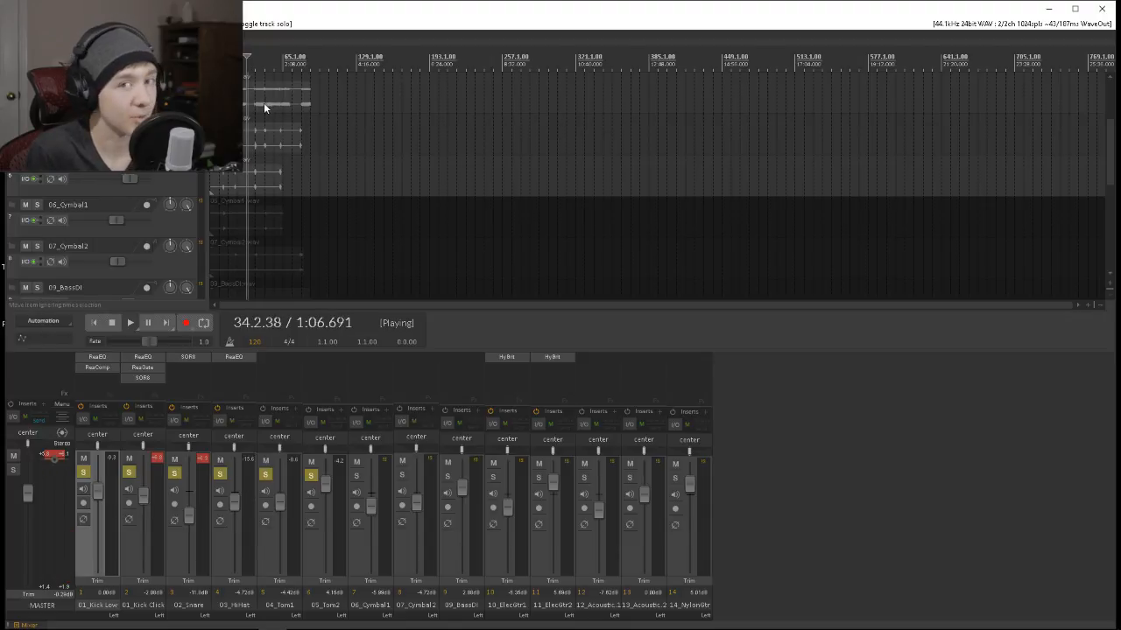
# Add a new track after 14_NylonGtr and name it Toms Bus.
pyautogui.scroll(-2, 263, 103)
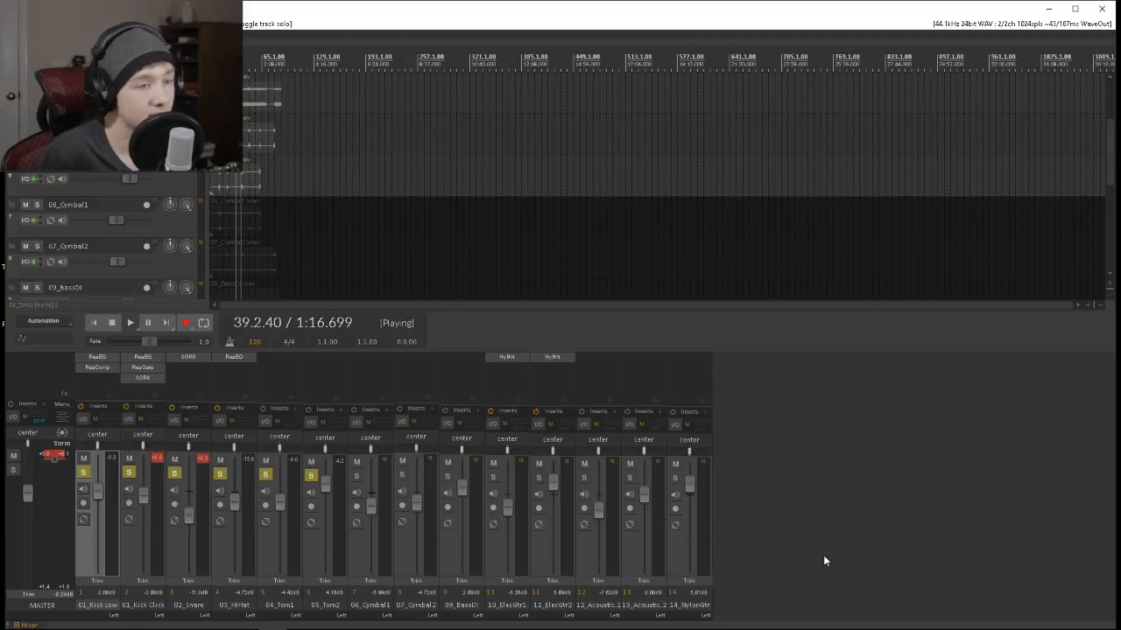
pyautogui.moveTo(1111, 166); pyautogui.dragTo(1111, 259)
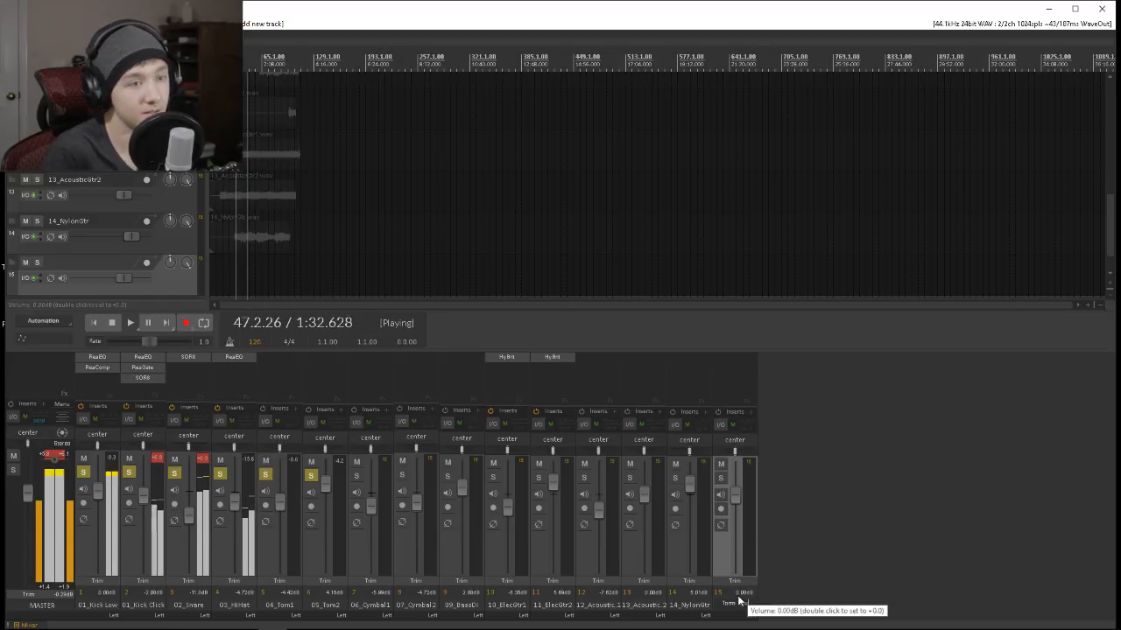
pyautogui.write('Bus')
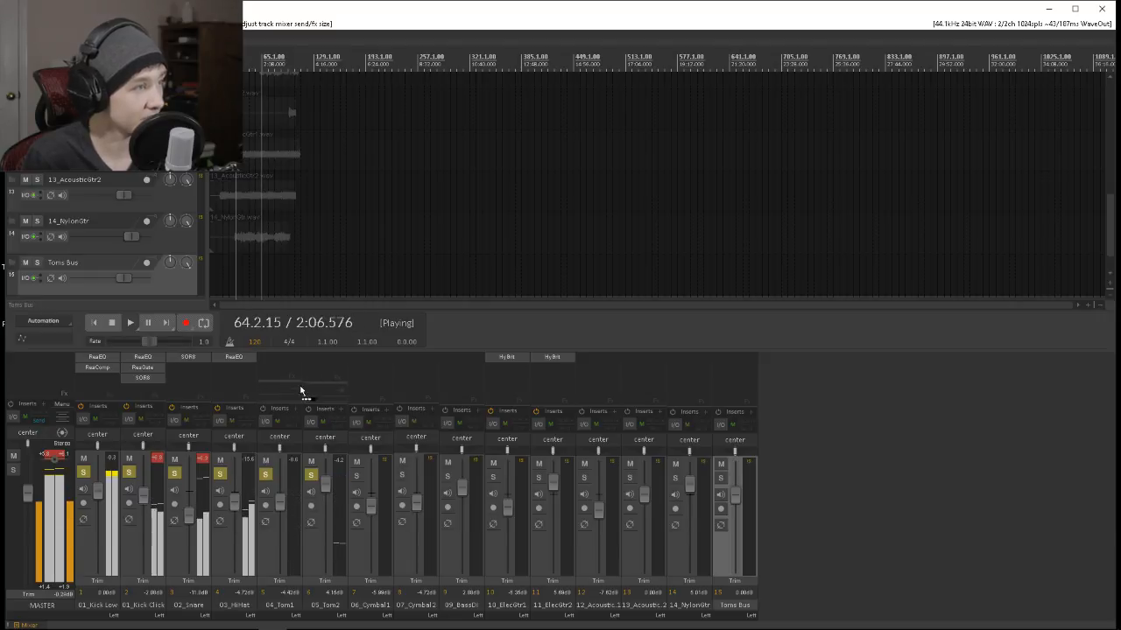
# Route sends from 04_Tom1 and 05_Tom2 to the Toms Bus, keeping the default send settings.
pyautogui.moveTo(265, 422); pyautogui.dragTo(721, 542)
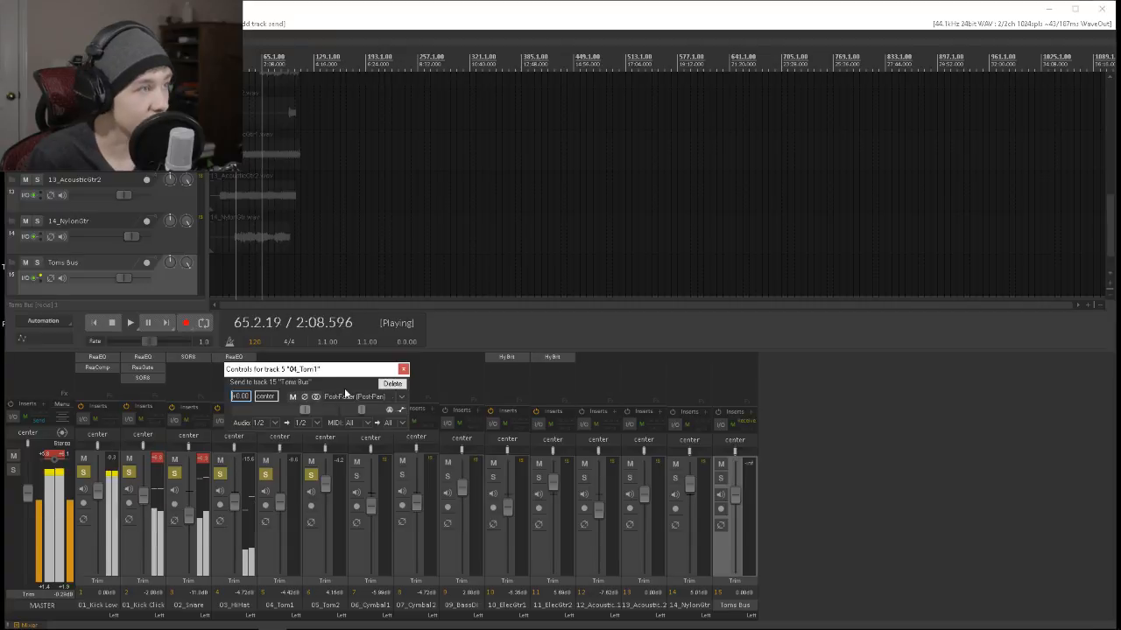
pyautogui.click(403, 369)
pyautogui.moveTo(310, 422); pyautogui.dragTo(736, 539)
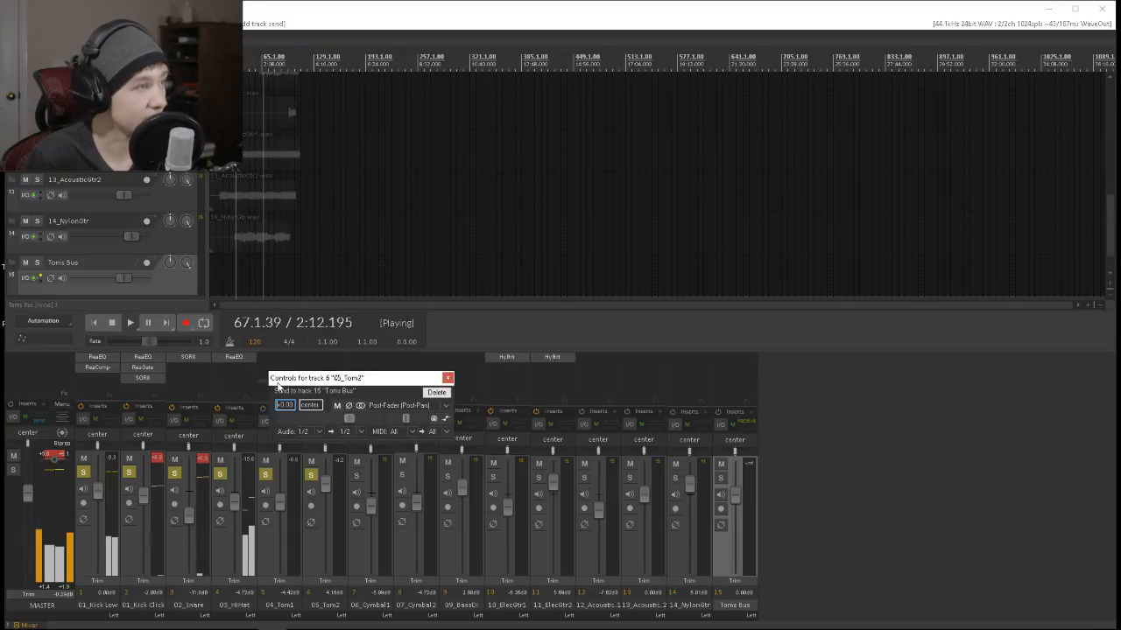
pyautogui.click(447, 378)
# Enlarge the timeline, replay the tom hits from around bar 13, and solo the Toms Bus with the other drums.
pyautogui.click(284, 379)
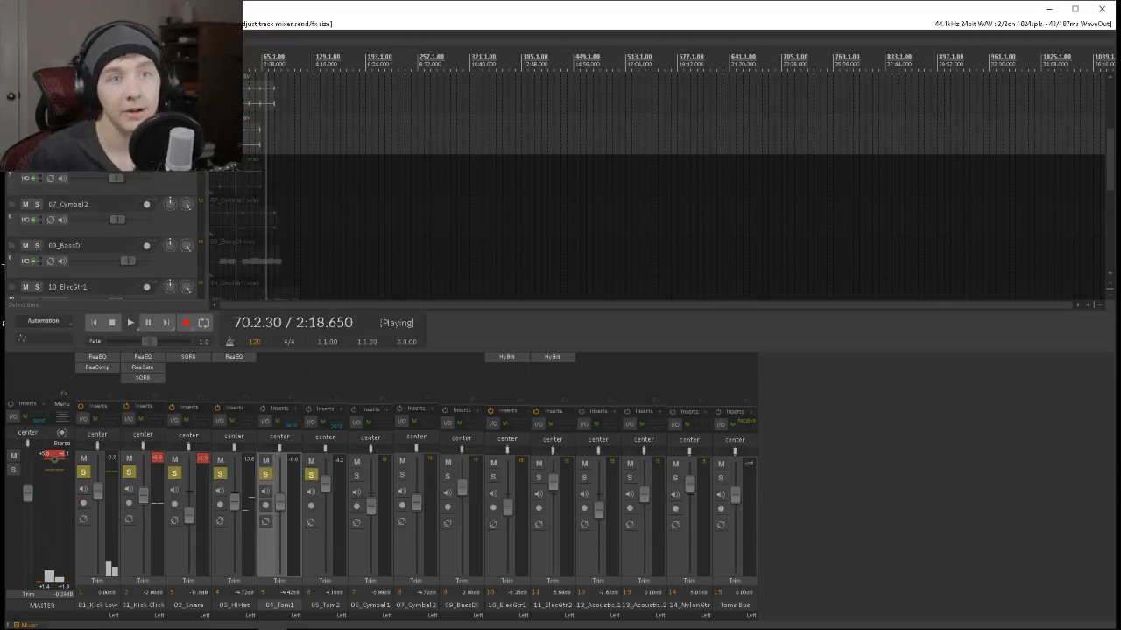
pyautogui.click(1090, 306)
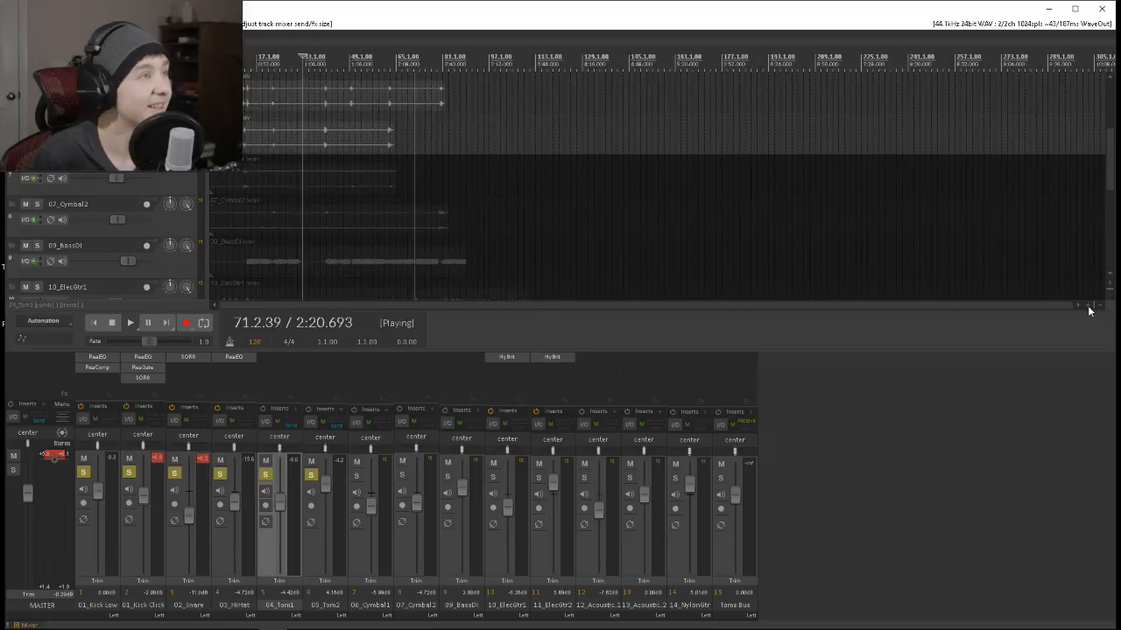
pyautogui.click(1090, 306)
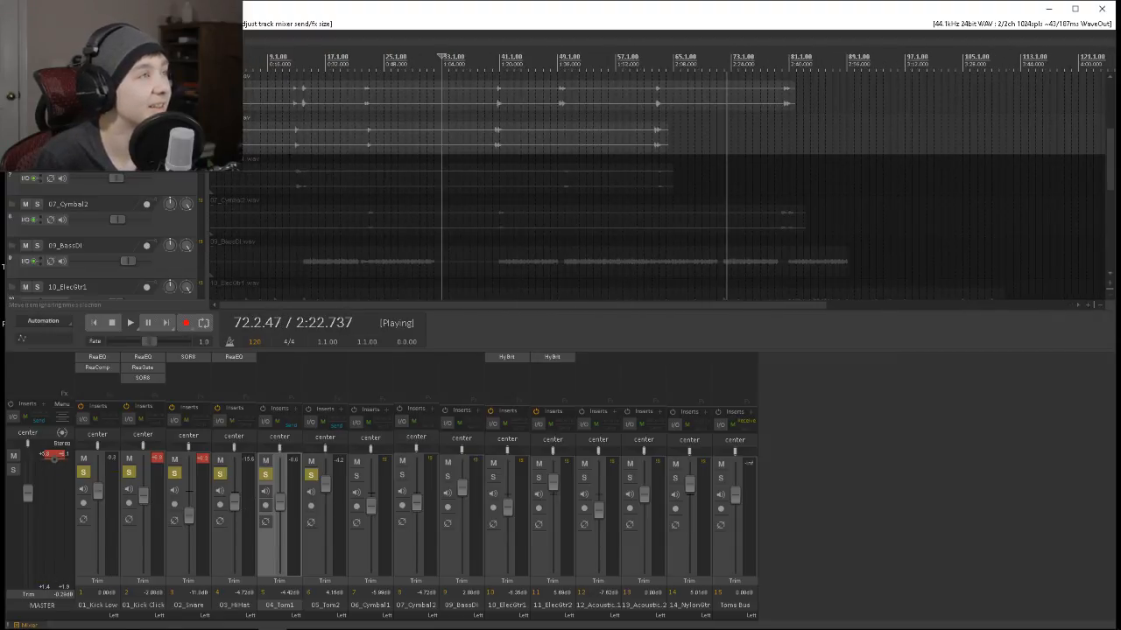
pyautogui.click(296, 64)
pyautogui.scroll(1, 296, 65)
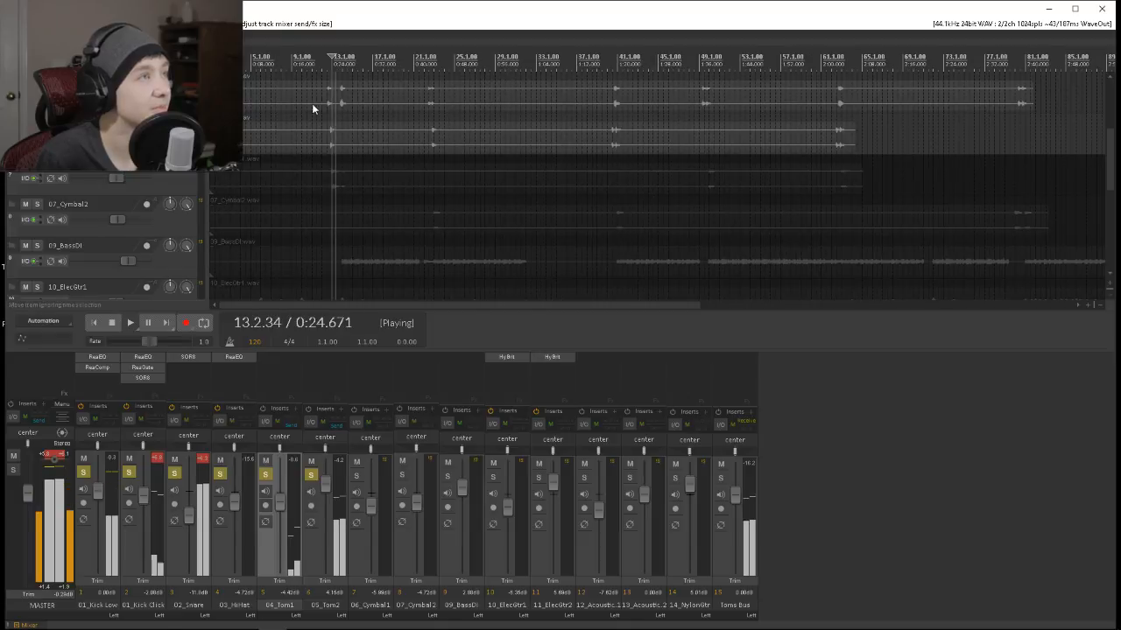
pyautogui.click(719, 478)
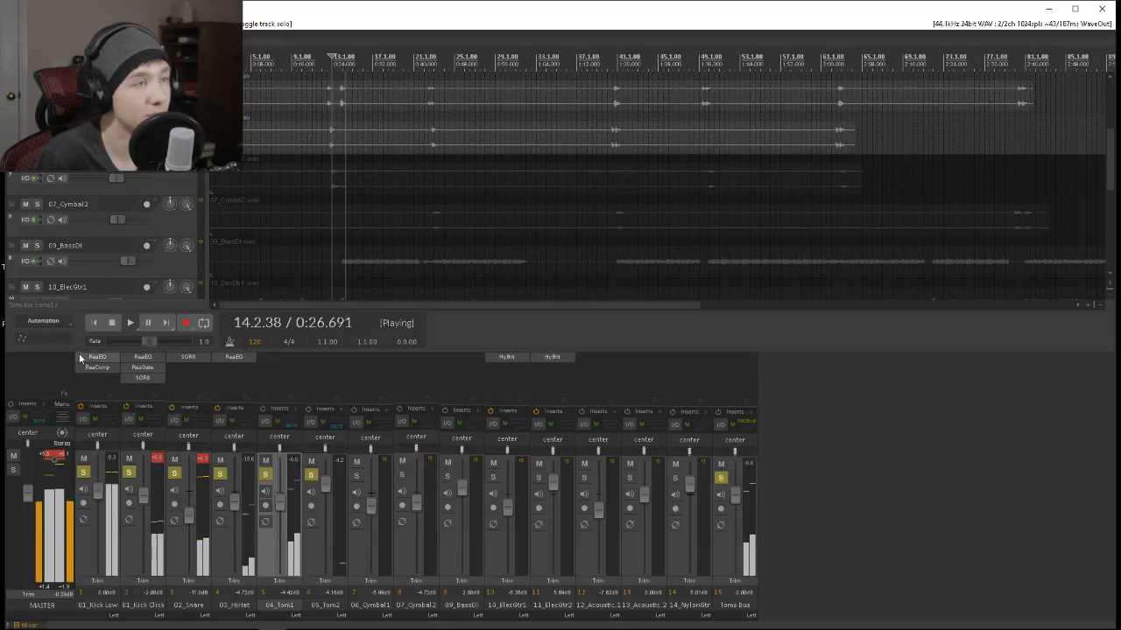
# Add the ReaComp compressor to the Toms Bus track.
pyautogui.click(728, 355)
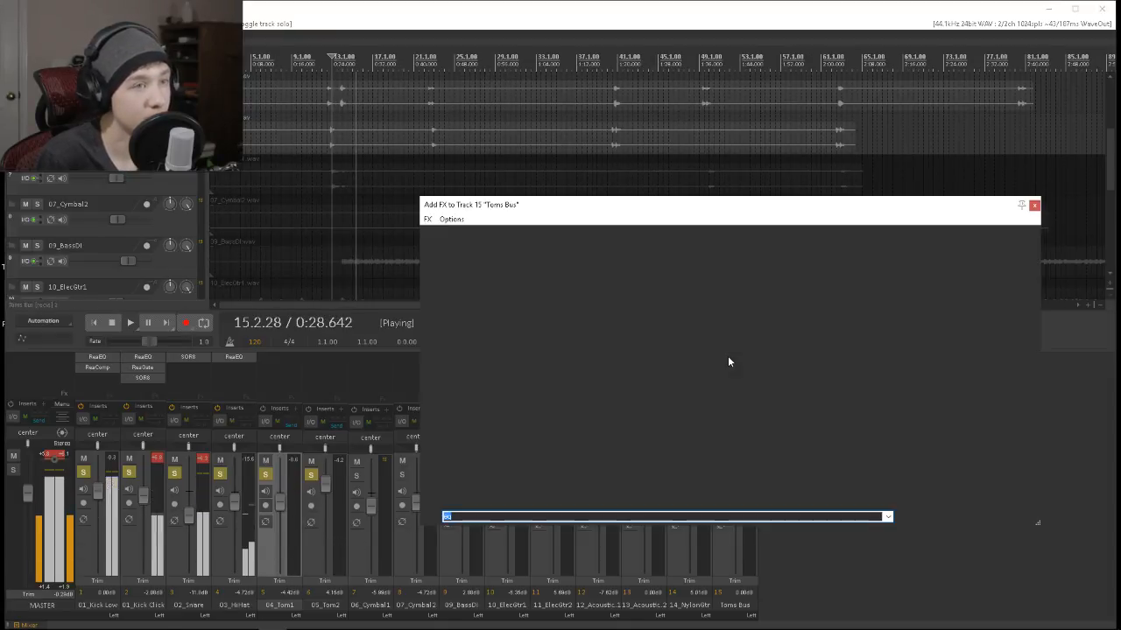
pyautogui.click(327, 65)
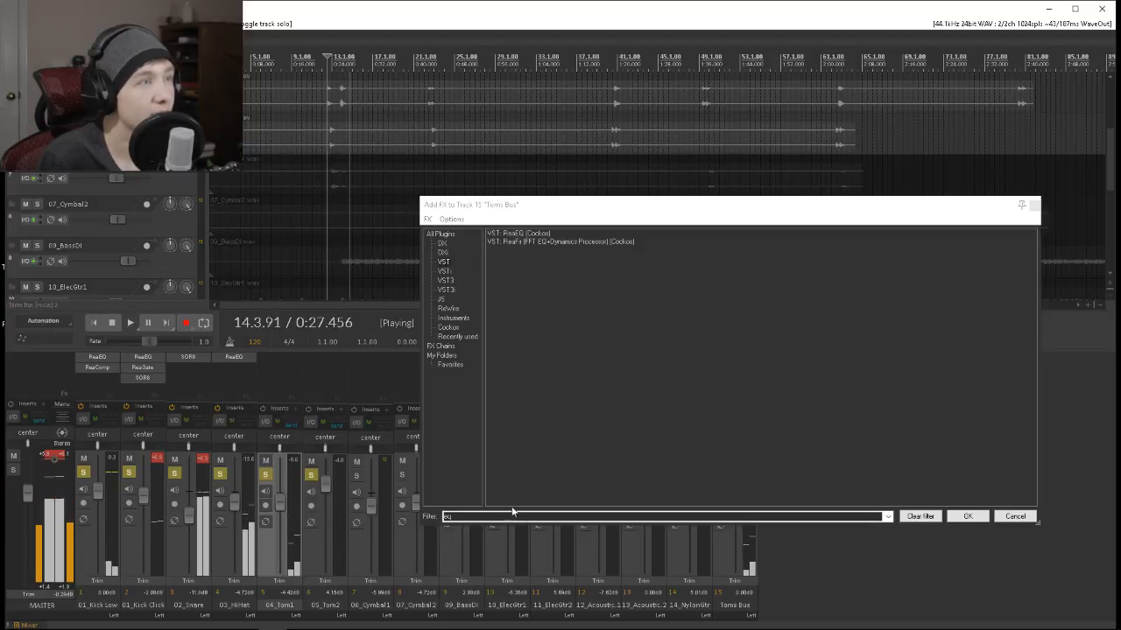
pyautogui.moveTo(528, 518); pyautogui.dragTo(378, 514)
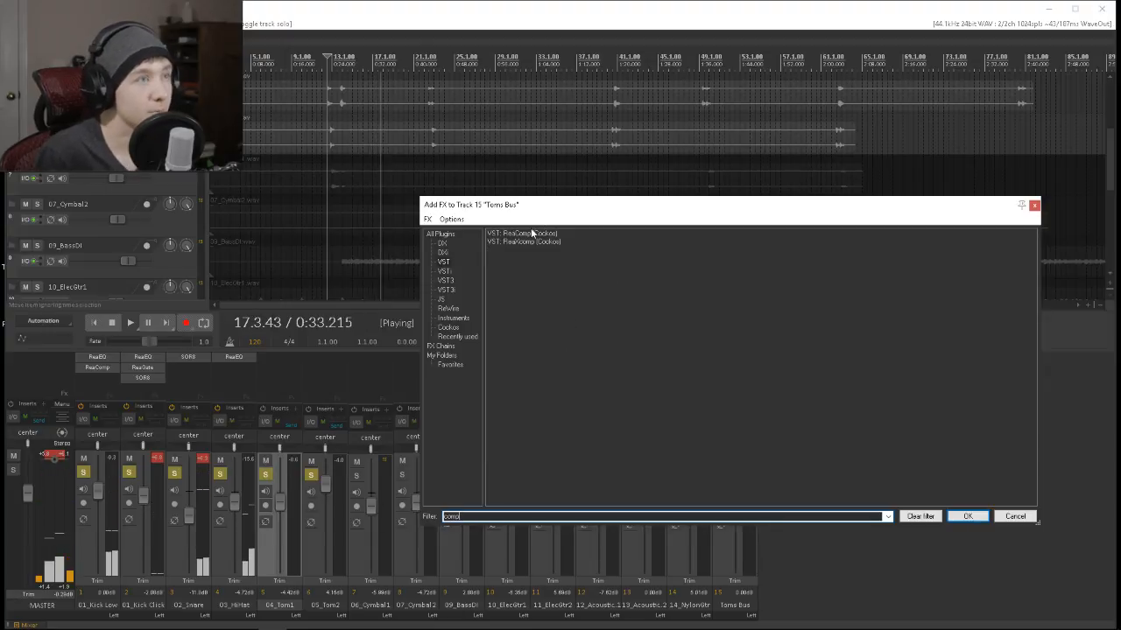
pyautogui.click(527, 234)
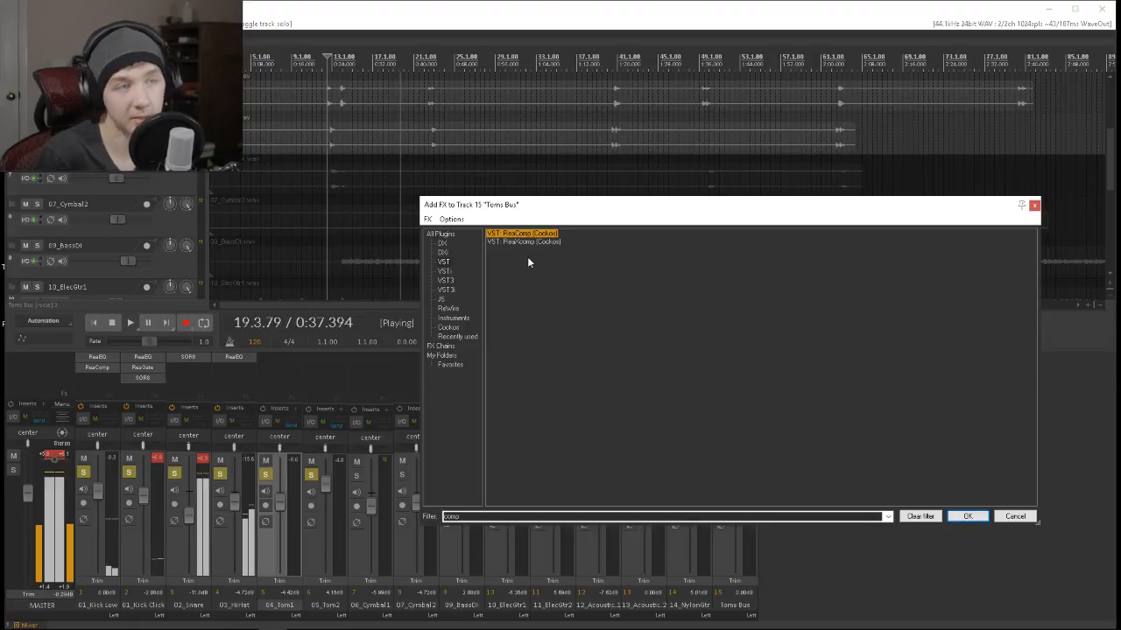
pyautogui.press('Return')
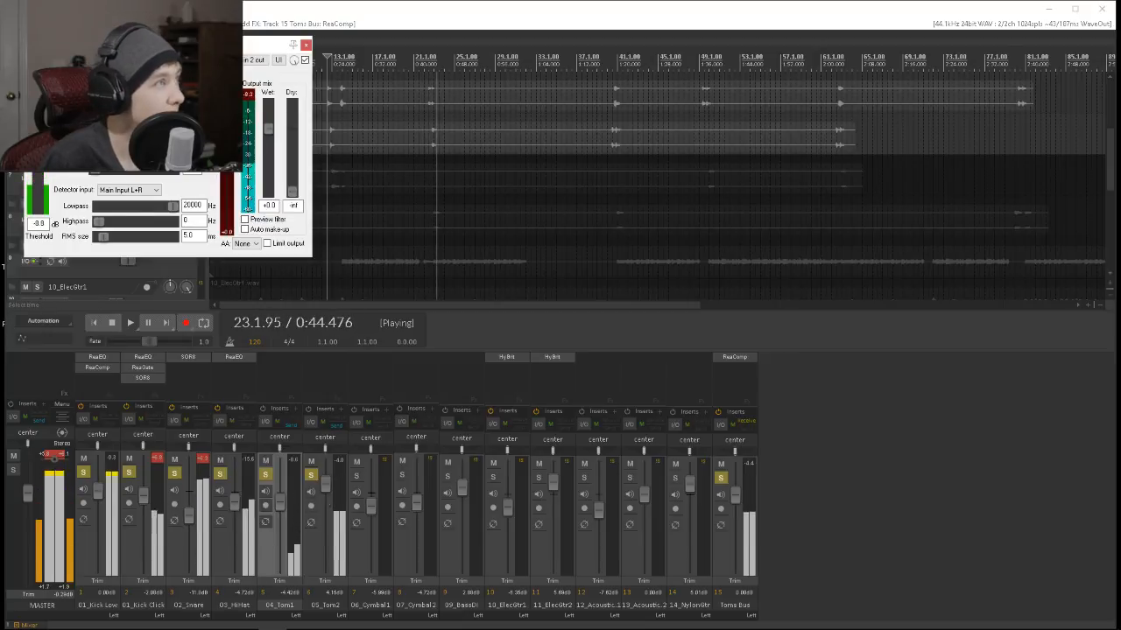
# Lower the Toms Bus compressor's threshold to about -28.7 dB while replaying the tom hits around bar 13, and close its settings.
pyautogui.press('space')
pyautogui.press('space')
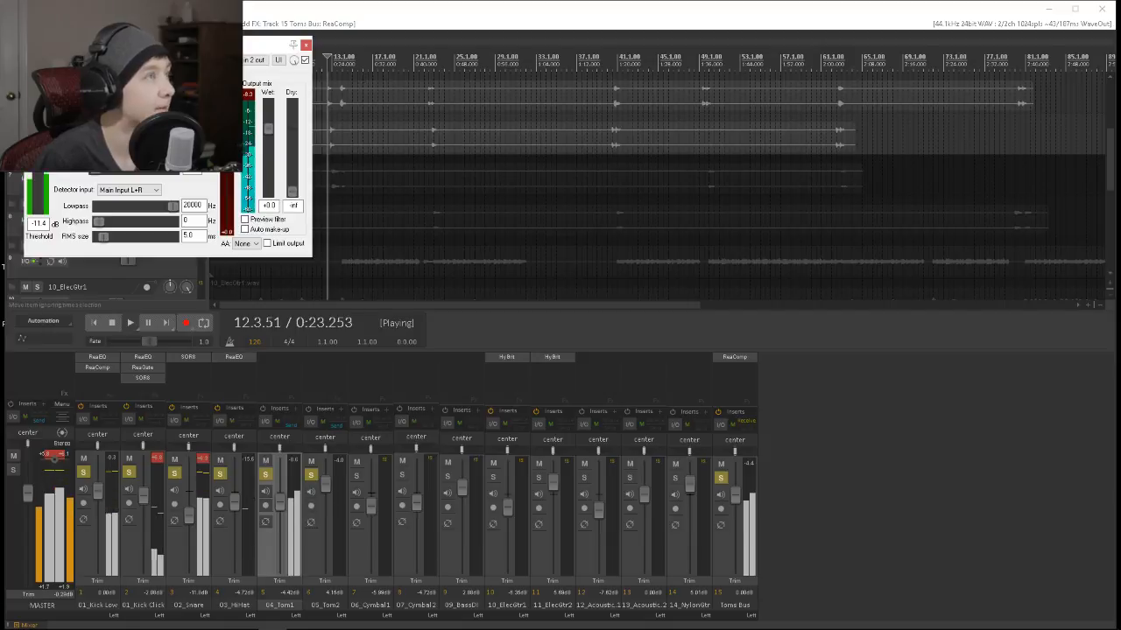
pyautogui.moveTo(44, 175); pyautogui.dragTo(43, 181)
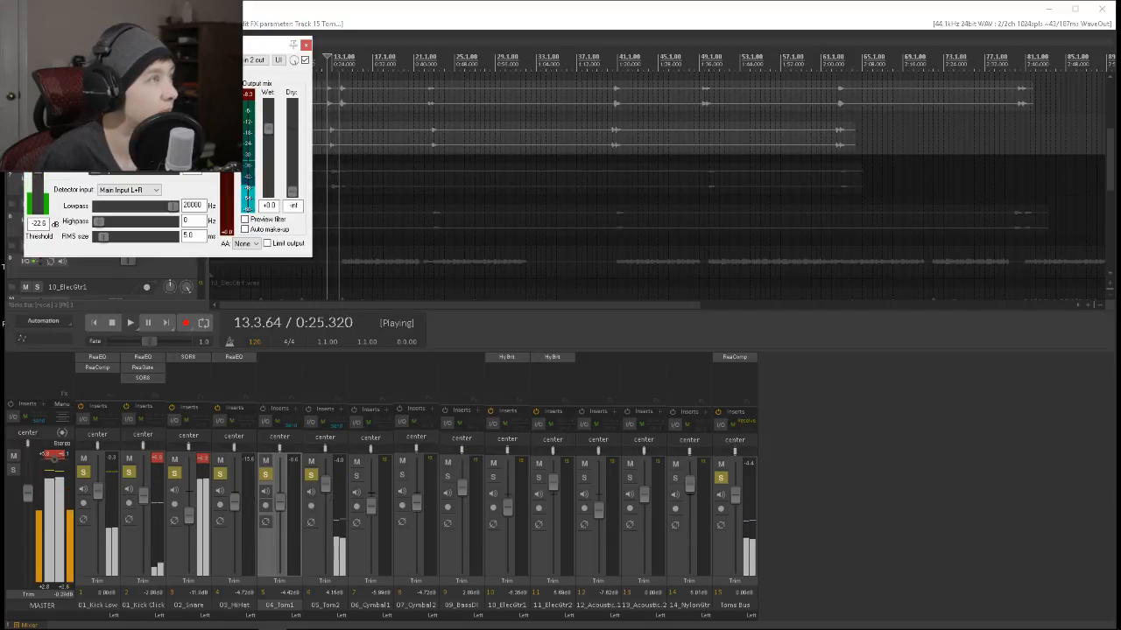
pyautogui.press('space')
pyautogui.press('space')
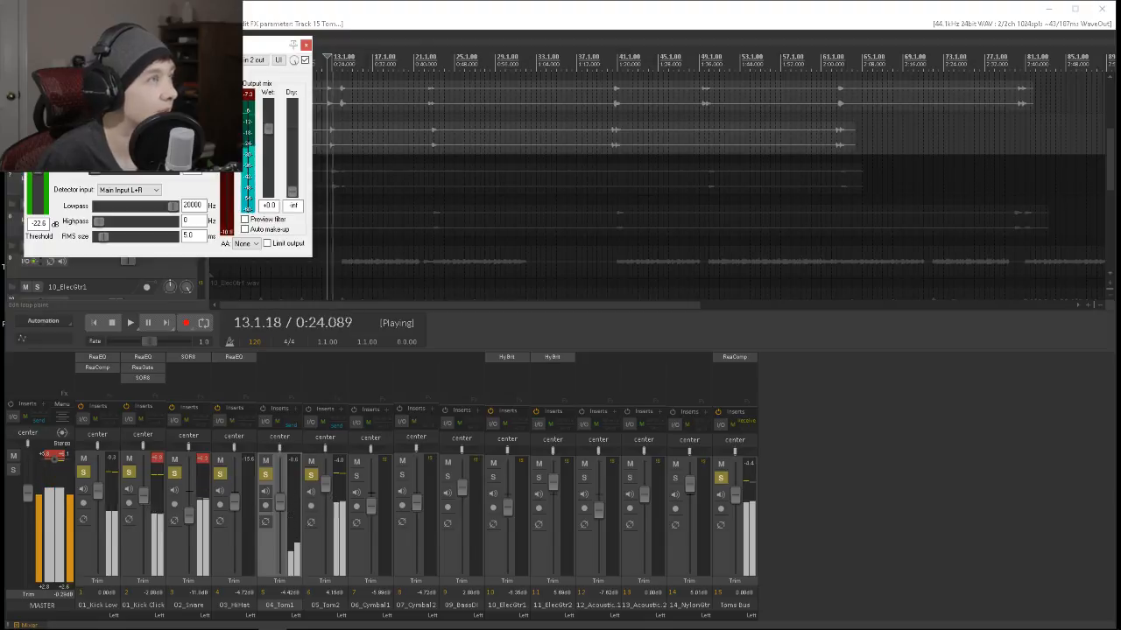
pyautogui.press('space')
pyautogui.press('space')
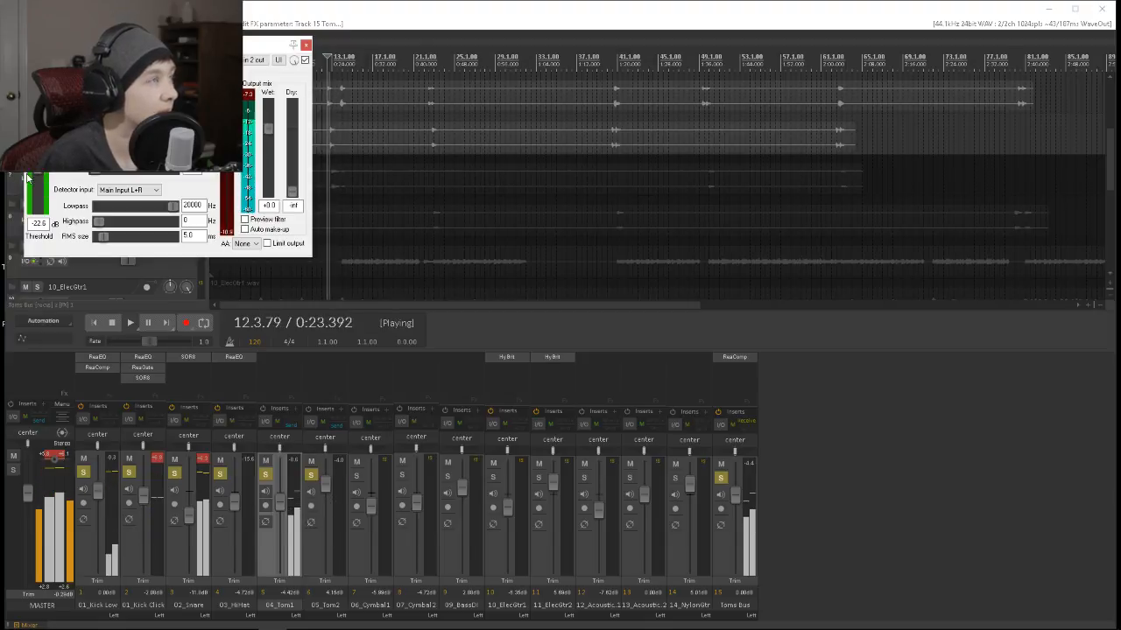
pyautogui.moveTo(38, 186); pyautogui.dragTo(38, 182)
pyautogui.press('space')
pyautogui.press('space')
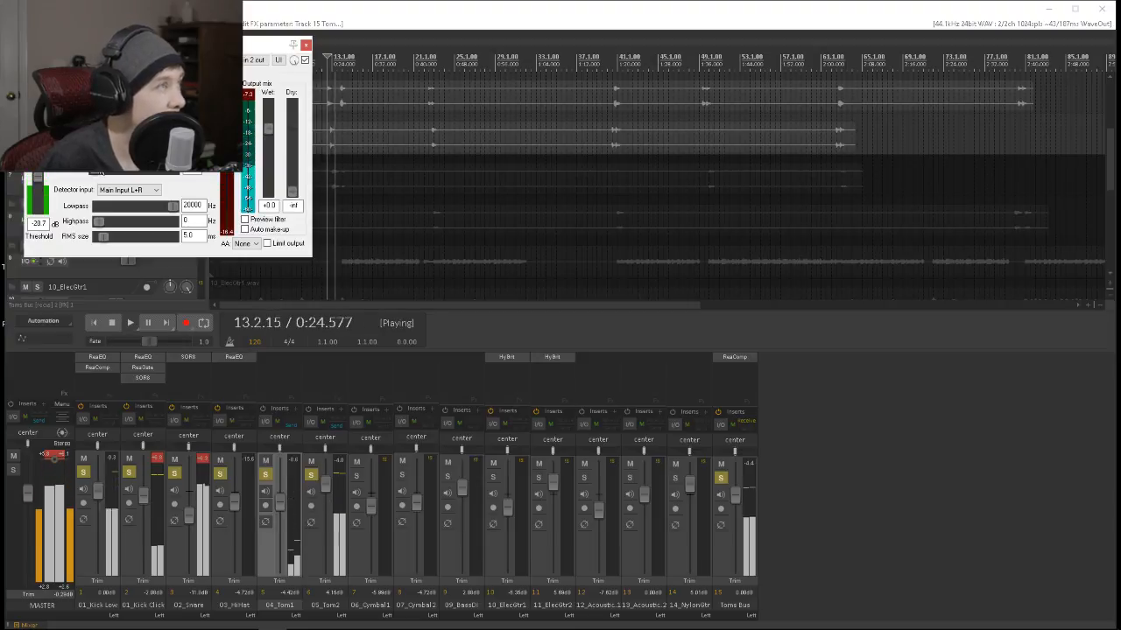
pyautogui.click(306, 46)
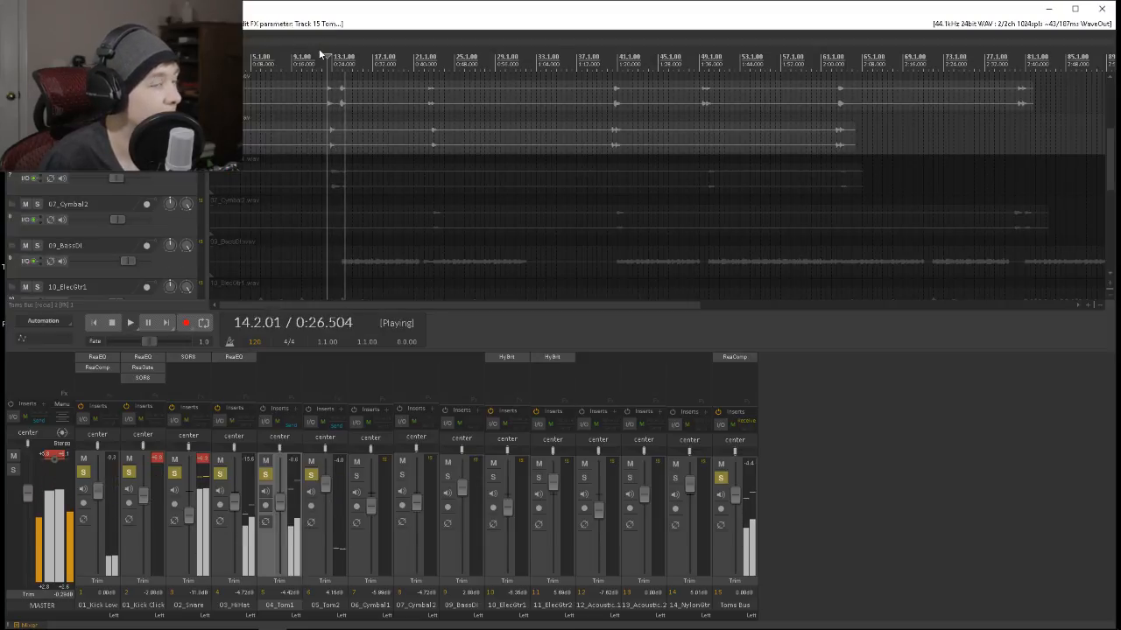
# Unsolo 04_Tom1 and 05_Tom2 and set the Toms Bus volume to +5.44 dB while replaying the tom hits.
pyautogui.moveTo(735, 515); pyautogui.dragTo(735, 500)
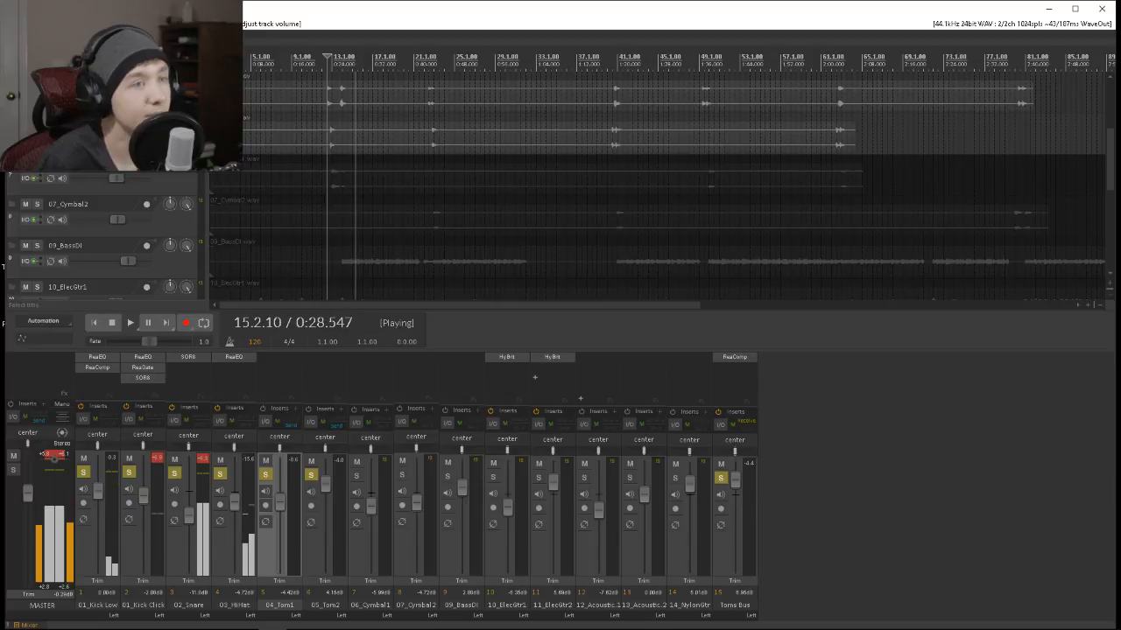
pyautogui.press('space')
pyautogui.press('space')
pyautogui.scroll(-2, 474, 174)
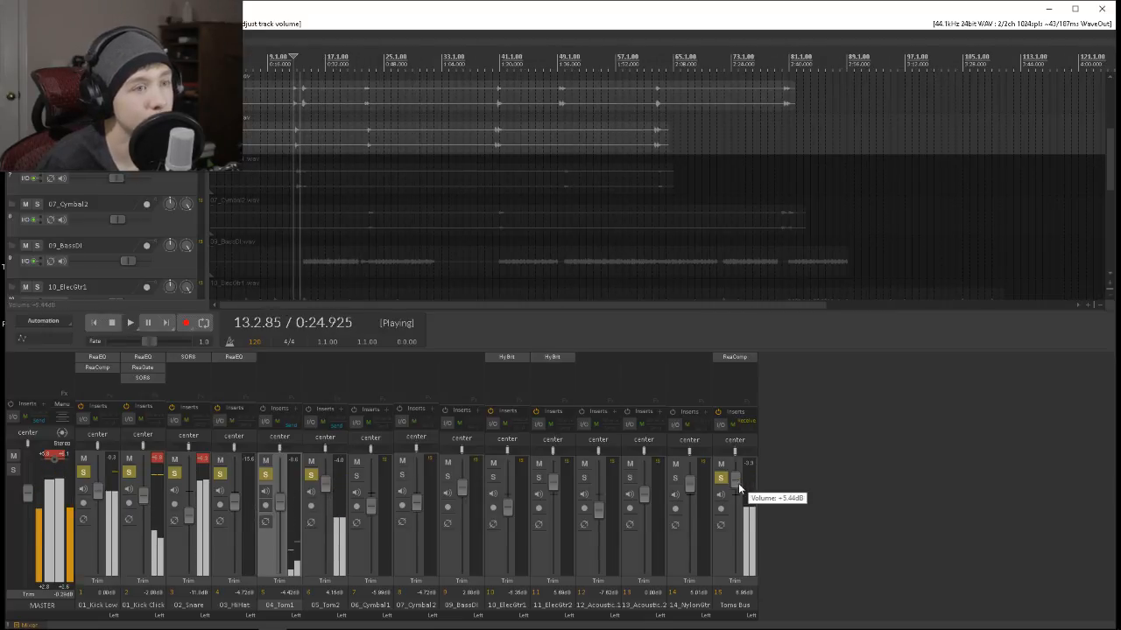
pyautogui.moveTo(738, 491); pyautogui.dragTo(738, 506)
pyautogui.click(266, 476)
pyautogui.press('space')
pyautogui.press('space')
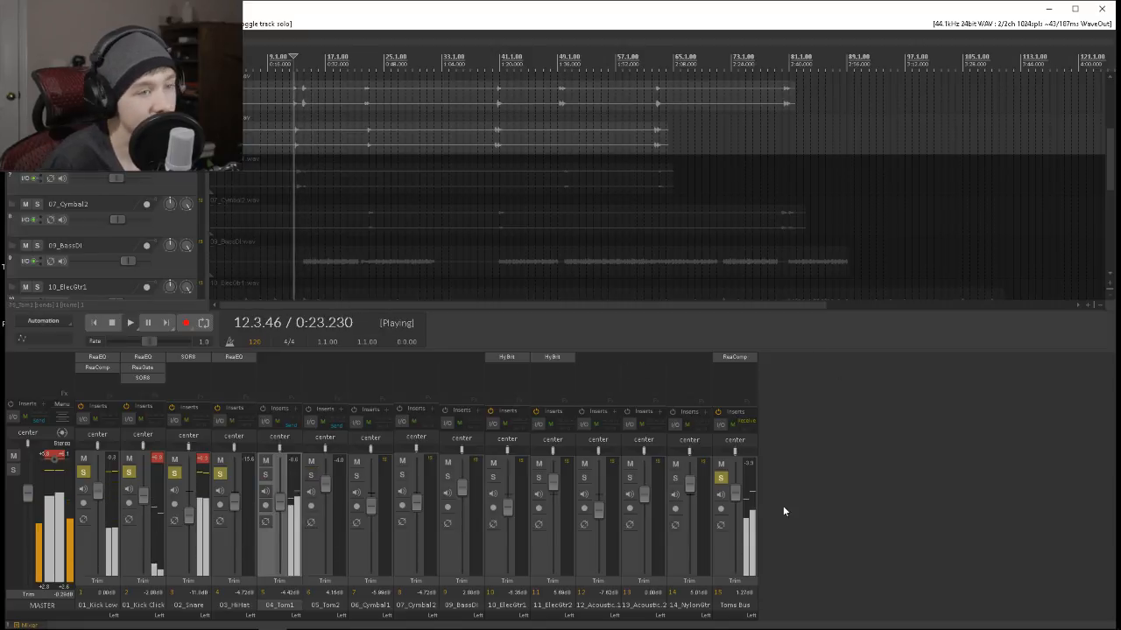
pyautogui.moveTo(734, 492); pyautogui.dragTo(718, 376)
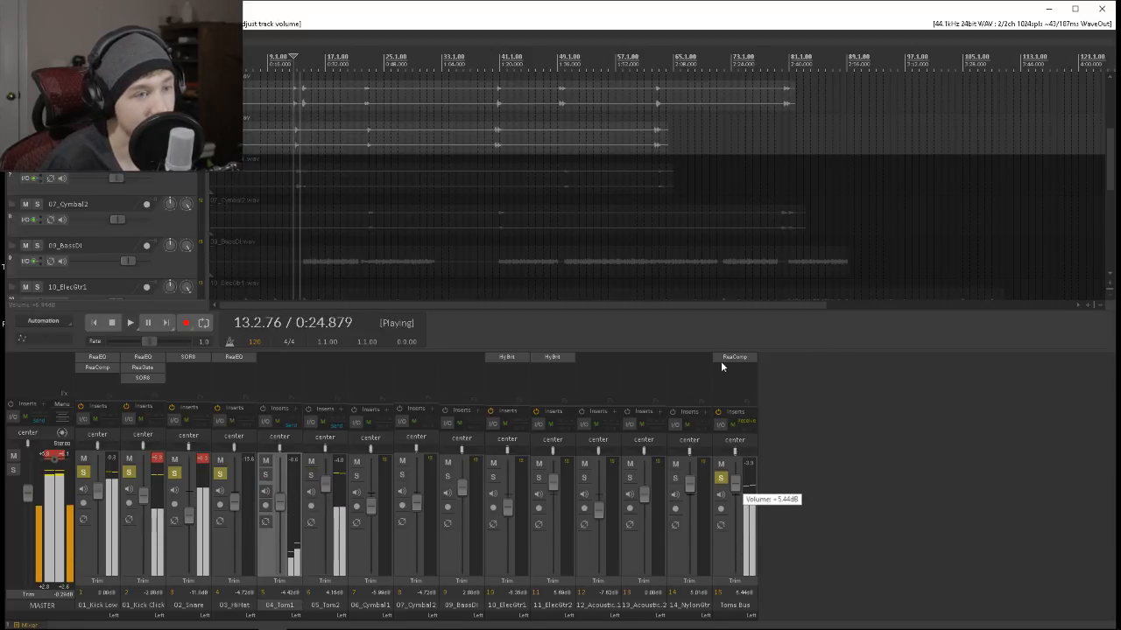
pyautogui.click(724, 363)
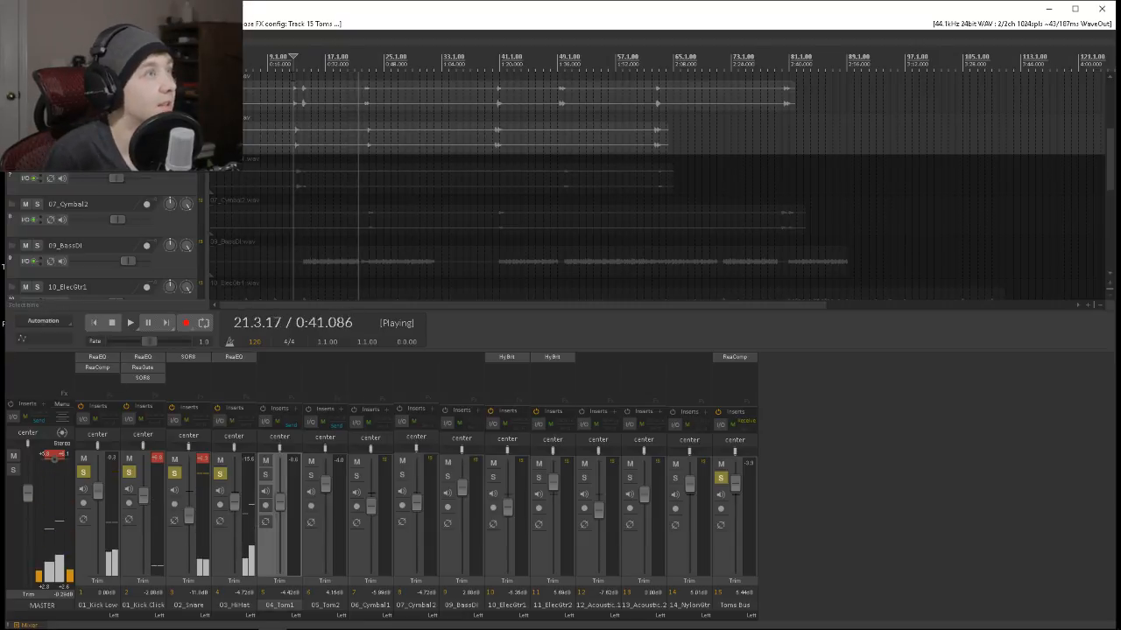
pyautogui.press('space')
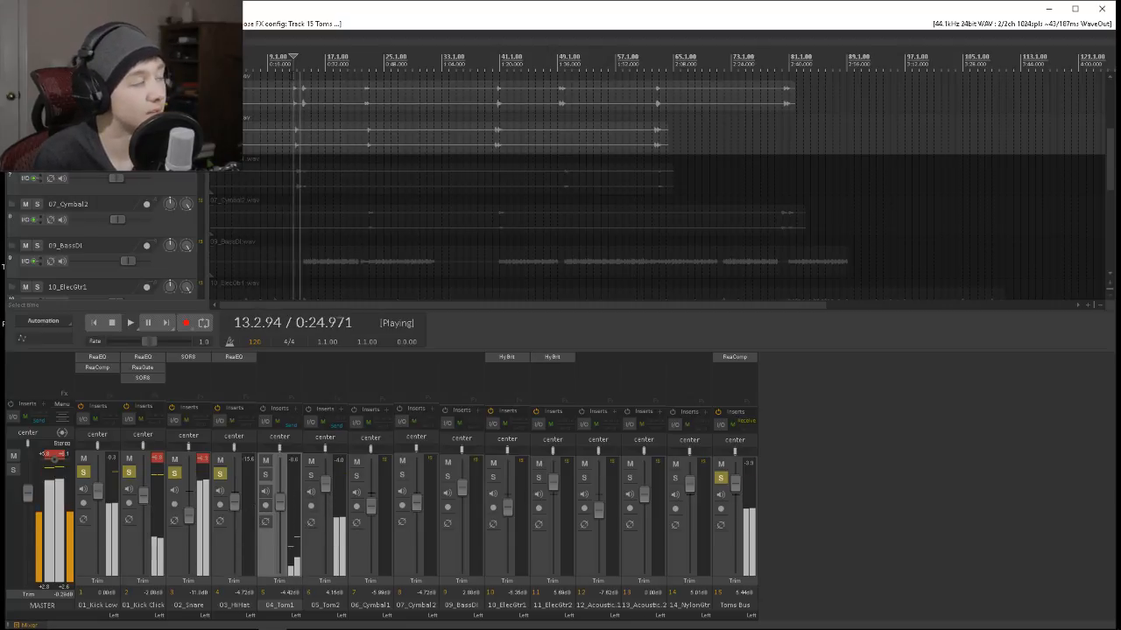
# Raise the 01_Kick Click volume to about 0.27 dB during playback.
pyautogui.click(128, 473)
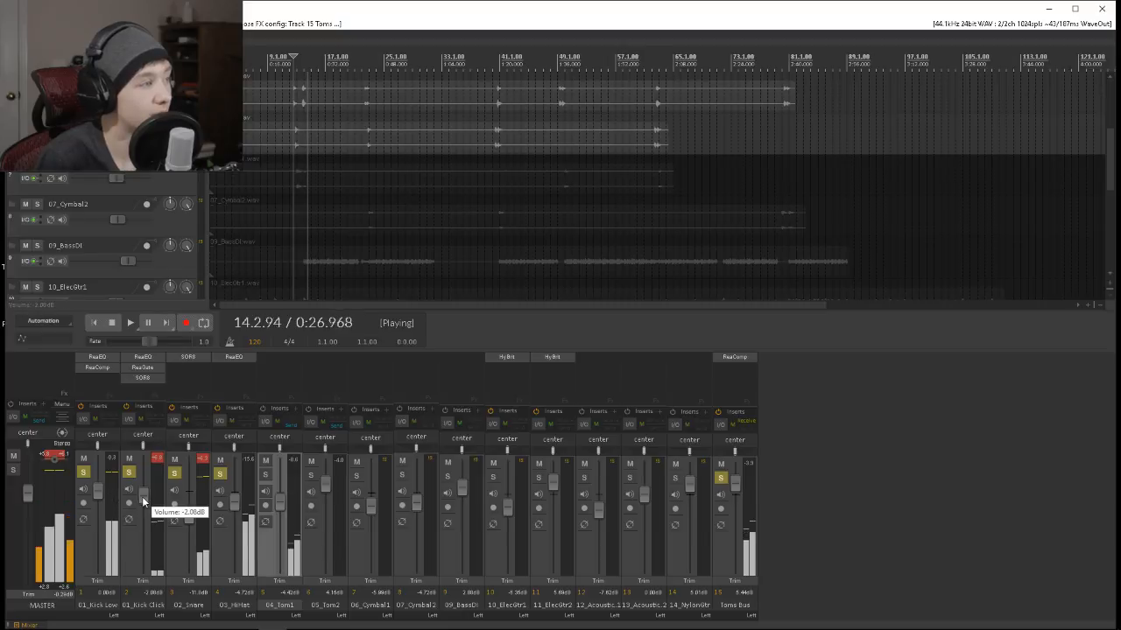
pyautogui.moveTo(143, 497); pyautogui.dragTo(143, 495)
pyautogui.click(266, 475)
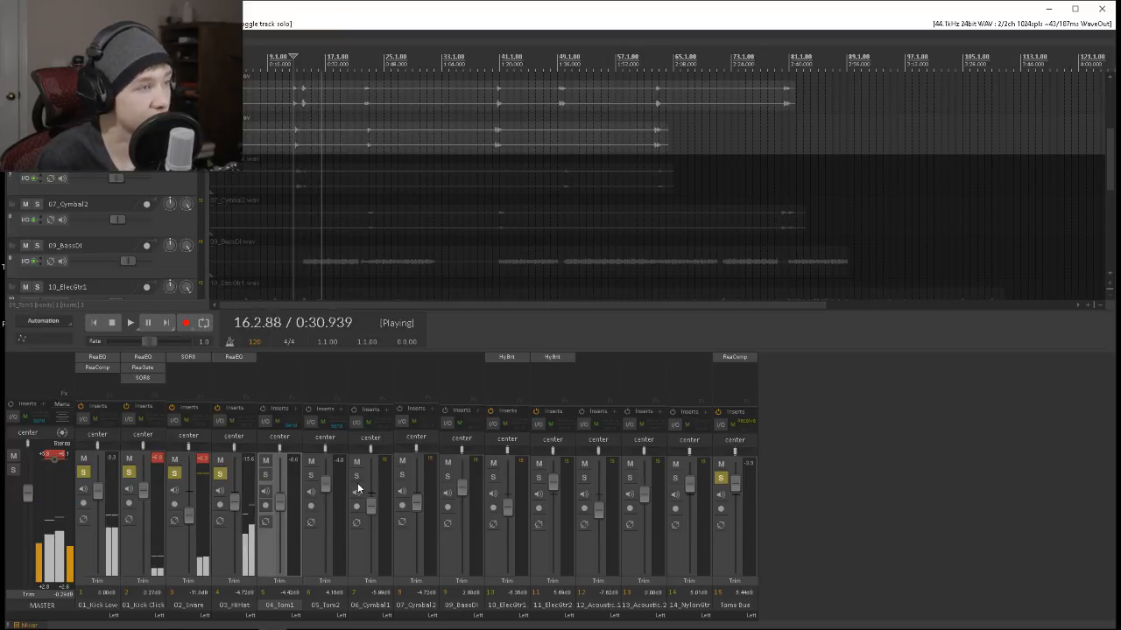
# Solo 06_Cymbal1 and 07_Cymbal2 with the other drums and replay the section from bar 12.
pyautogui.click(356, 475)
pyautogui.click(402, 476)
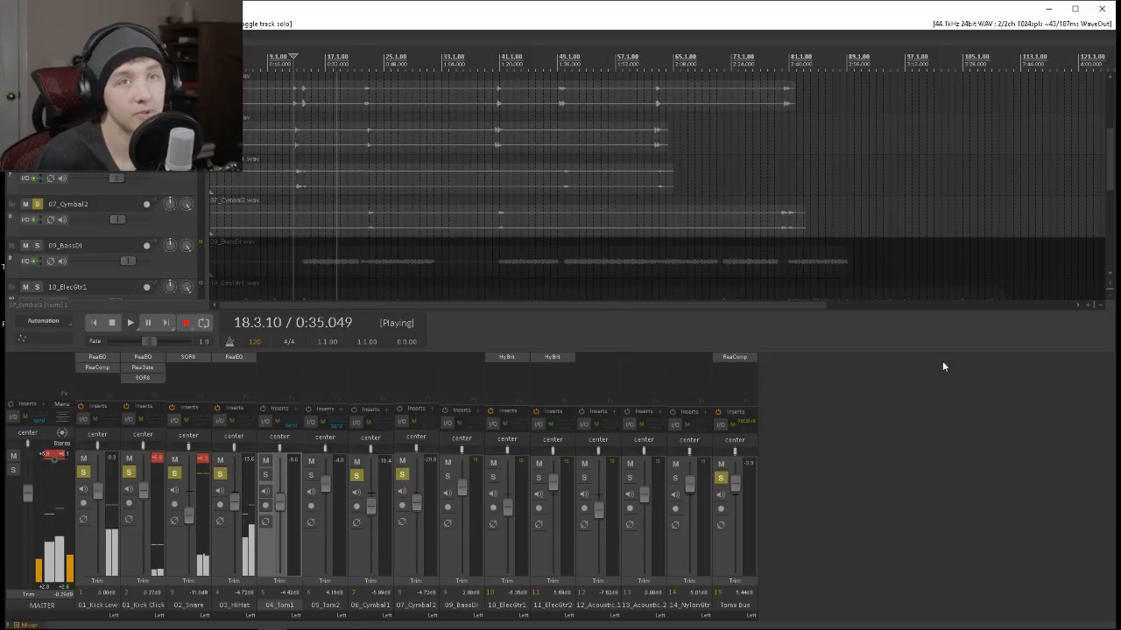
pyautogui.scroll(2, 1033, 249)
pyautogui.moveTo(1110, 186); pyautogui.dragTo(1082, 176)
pyautogui.click(327, 56)
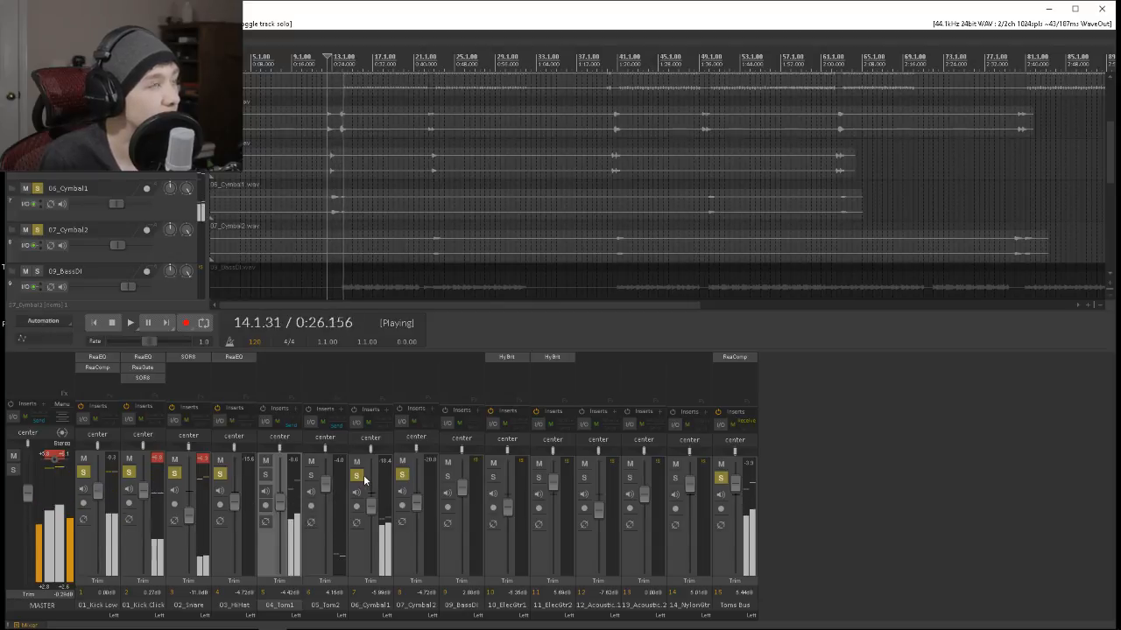
pyautogui.press('space')
# Add the Stereo Width effect to 06_Cymbal1 with a width of 20.0, and lower the track's volume to about -19.4 dB.
pyautogui.doubleClick(368, 355)
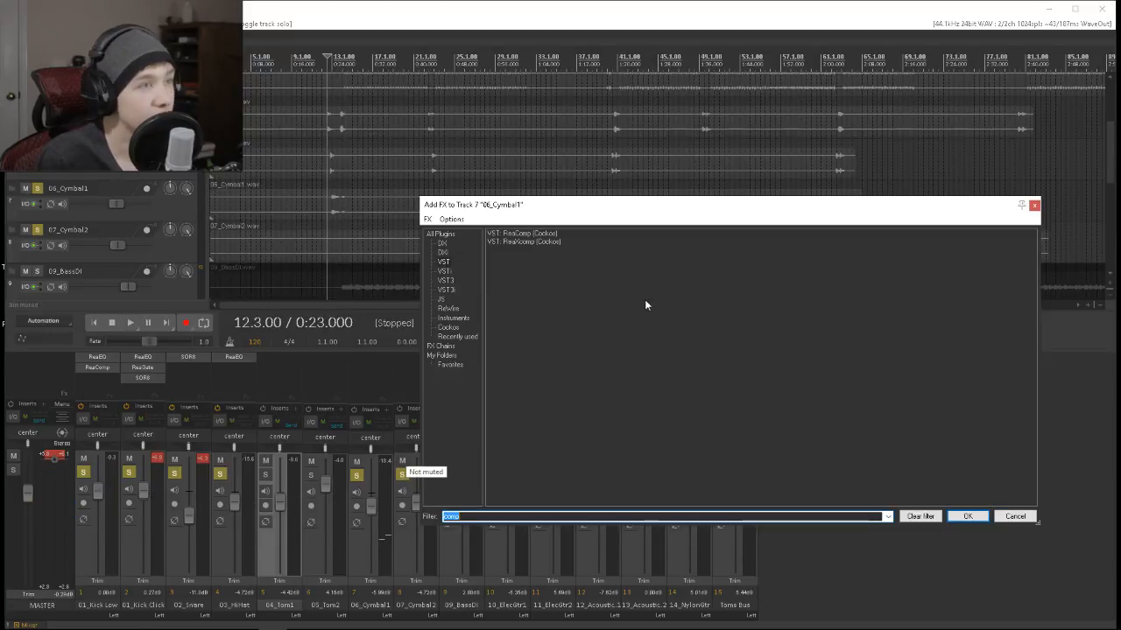
pyautogui.press('BackSpace')
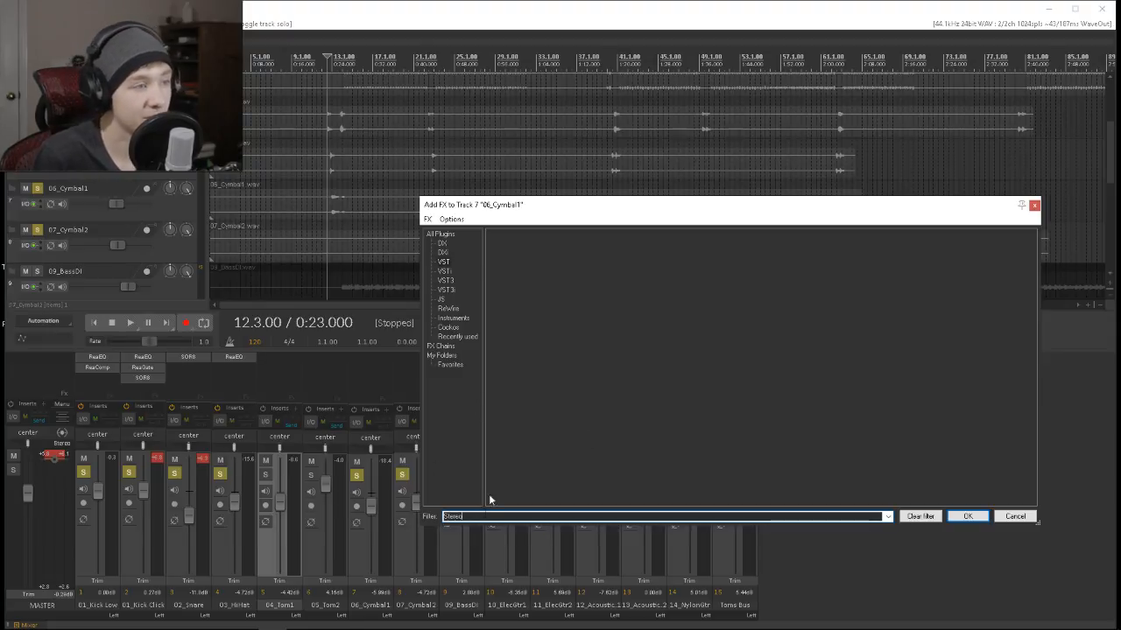
pyautogui.click(432, 236)
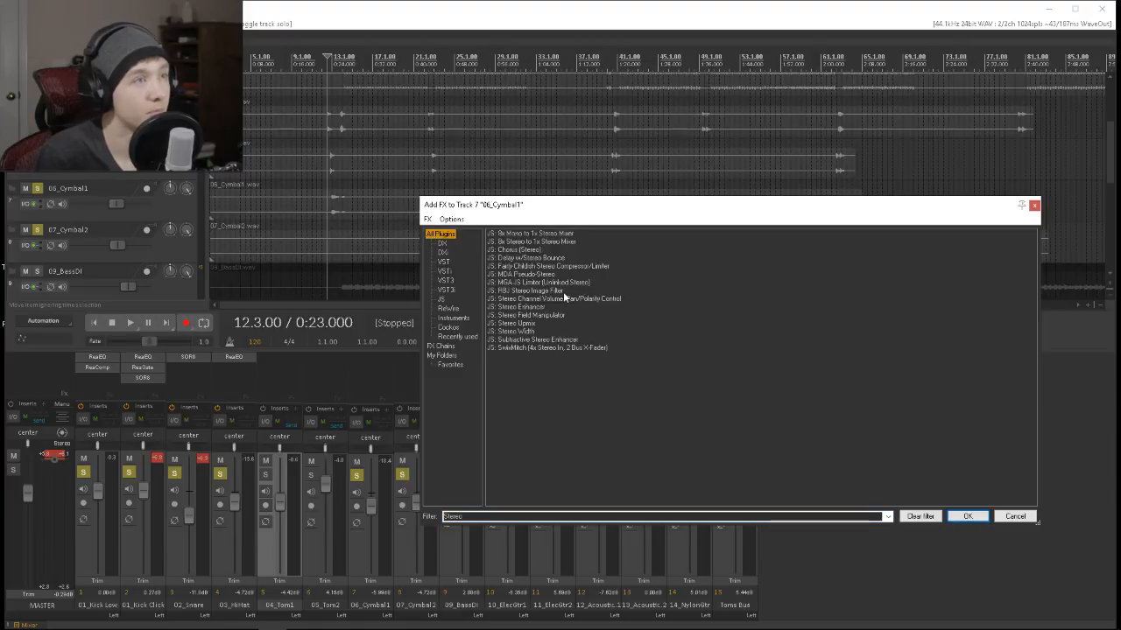
pyautogui.doubleClick(527, 334)
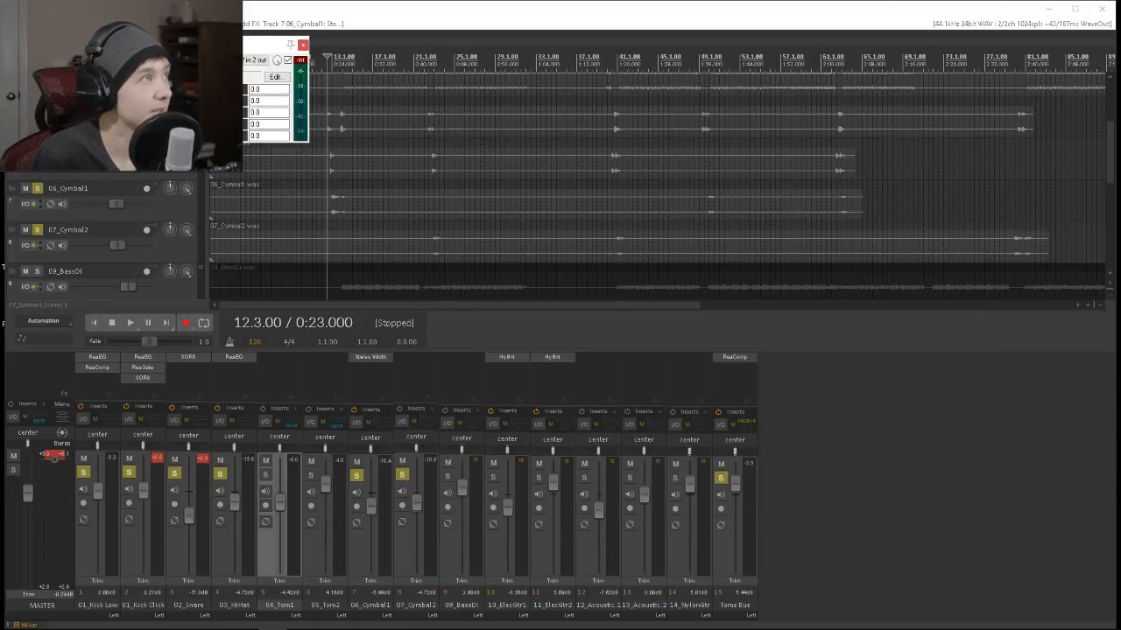
pyautogui.press('space')
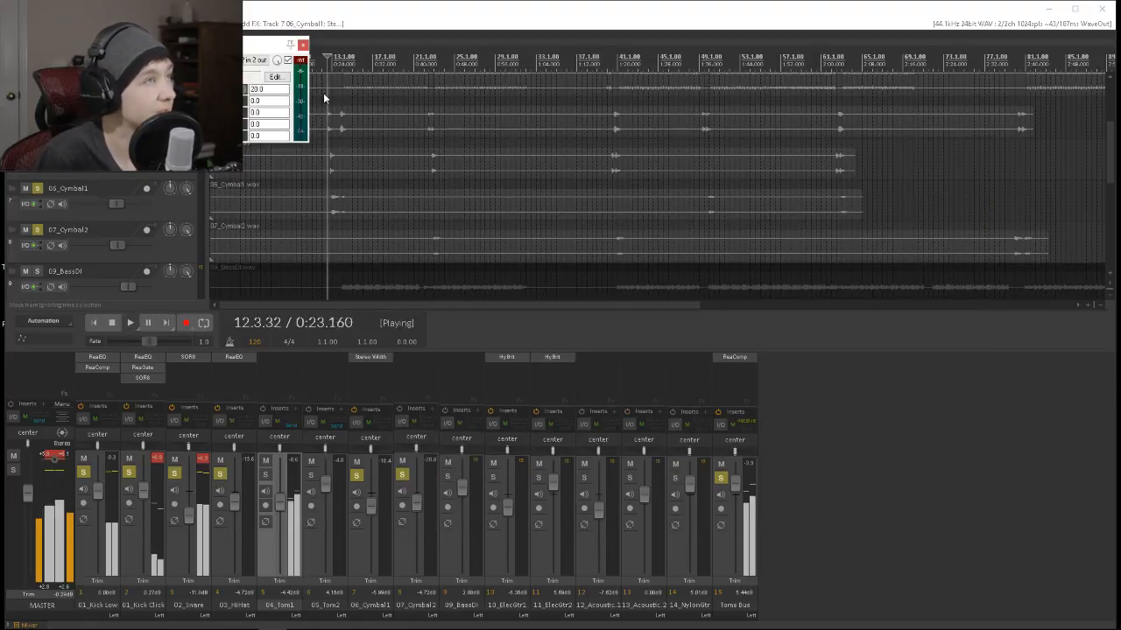
pyautogui.moveTo(372, 511)
pyautogui.mouseDown()
pyautogui.moveTo(367, 536)
pyautogui.moveTo(374, 530)
pyautogui.mouseUp()
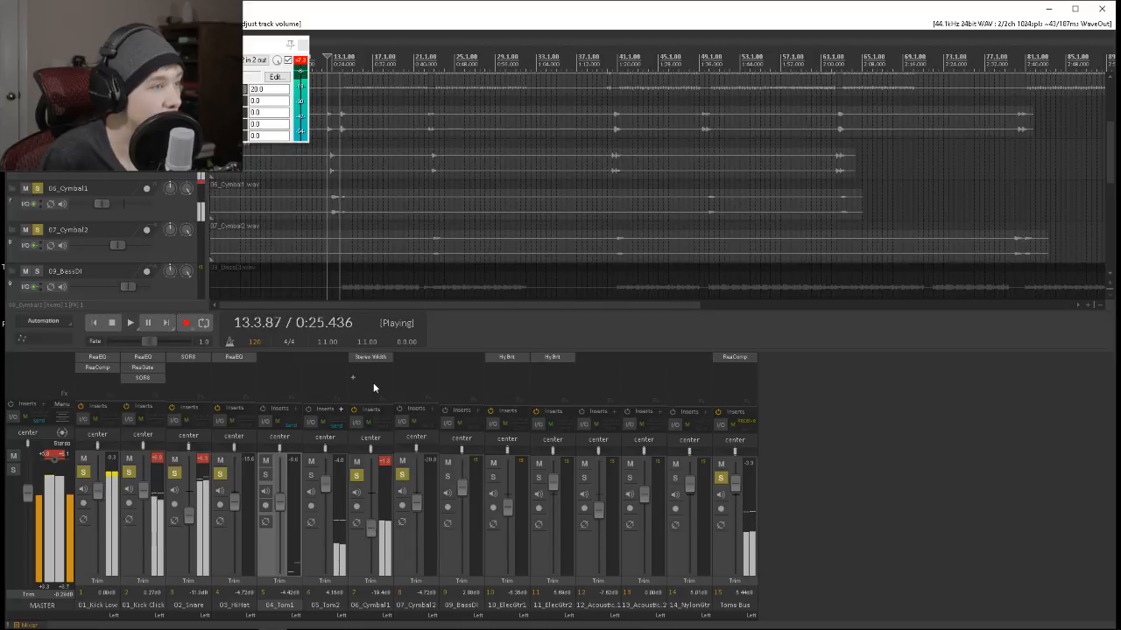
# Copy the Stereo Width effect to 07_Cymbal2, reduce its width to 1.1, and lower the track's volume to about -10 dB.
pyautogui.moveTo(385, 358); pyautogui.dragTo(417, 376)
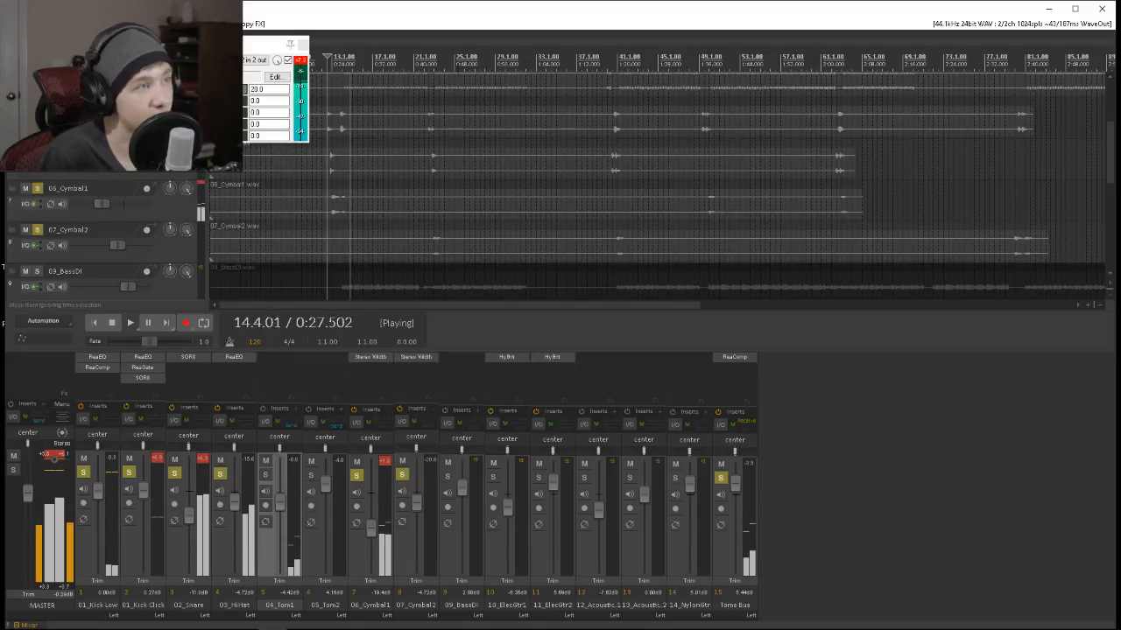
pyautogui.click(429, 60)
pyautogui.moveTo(417, 503)
pyautogui.mouseDown()
pyautogui.moveTo(417, 545)
pyautogui.moveTo(413, 510)
pyautogui.mouseUp()
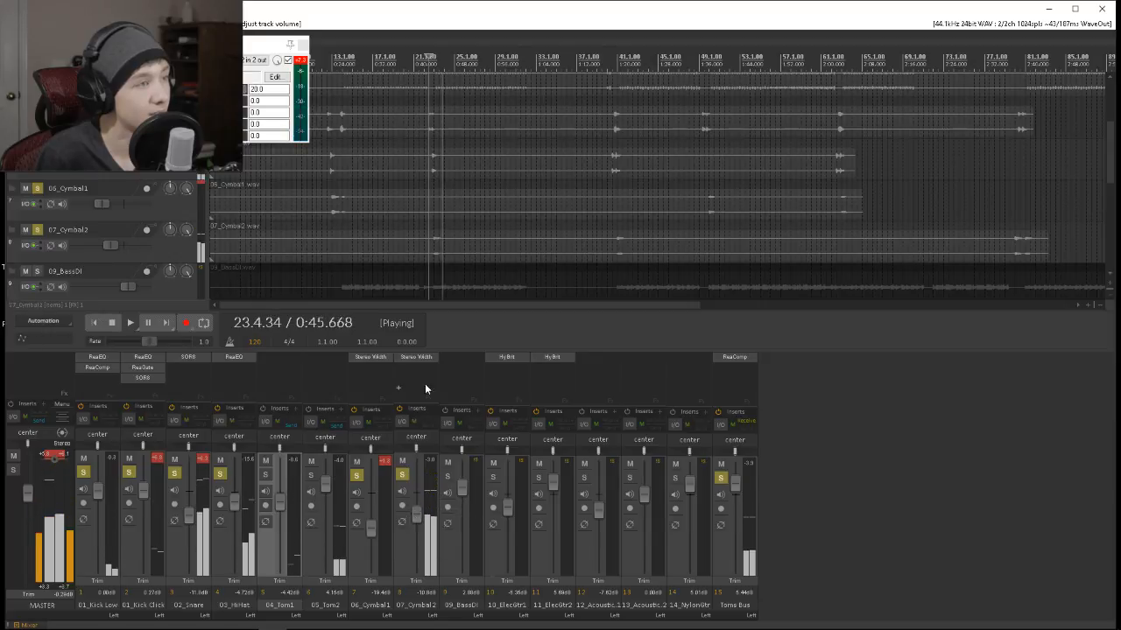
pyautogui.click(425, 358)
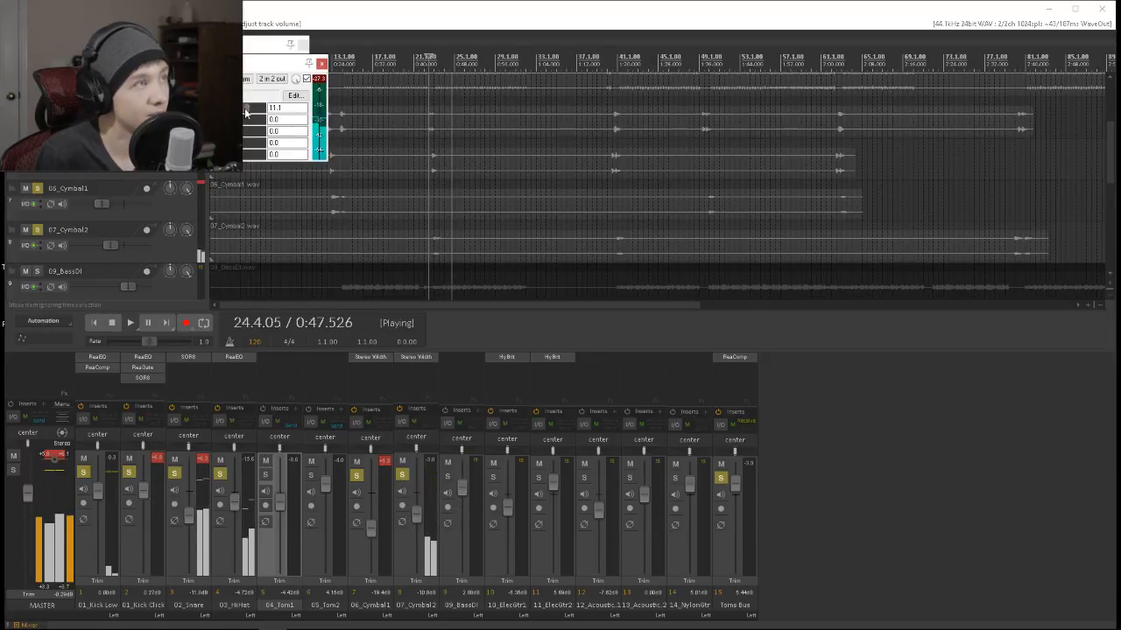
pyautogui.moveTo(260, 108); pyautogui.dragTo(182, 107)
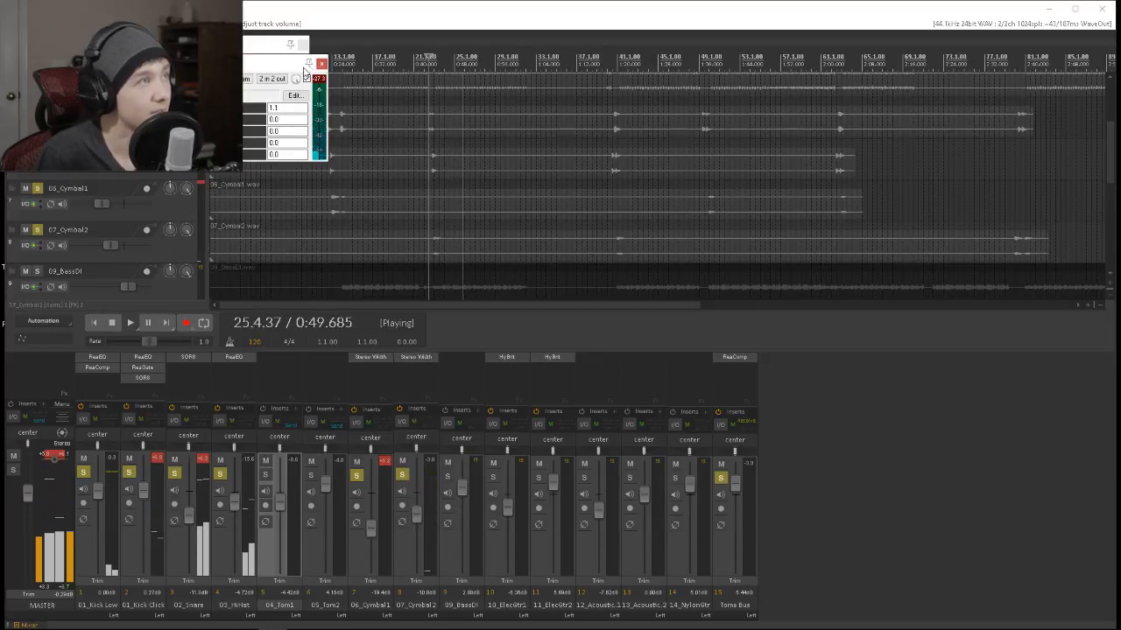
# Replay from bar 22, fine-tune the 07_Cymbal2 volume to about -10.2 dB, and select the 06_Cymbal1 track.
pyautogui.press('space')
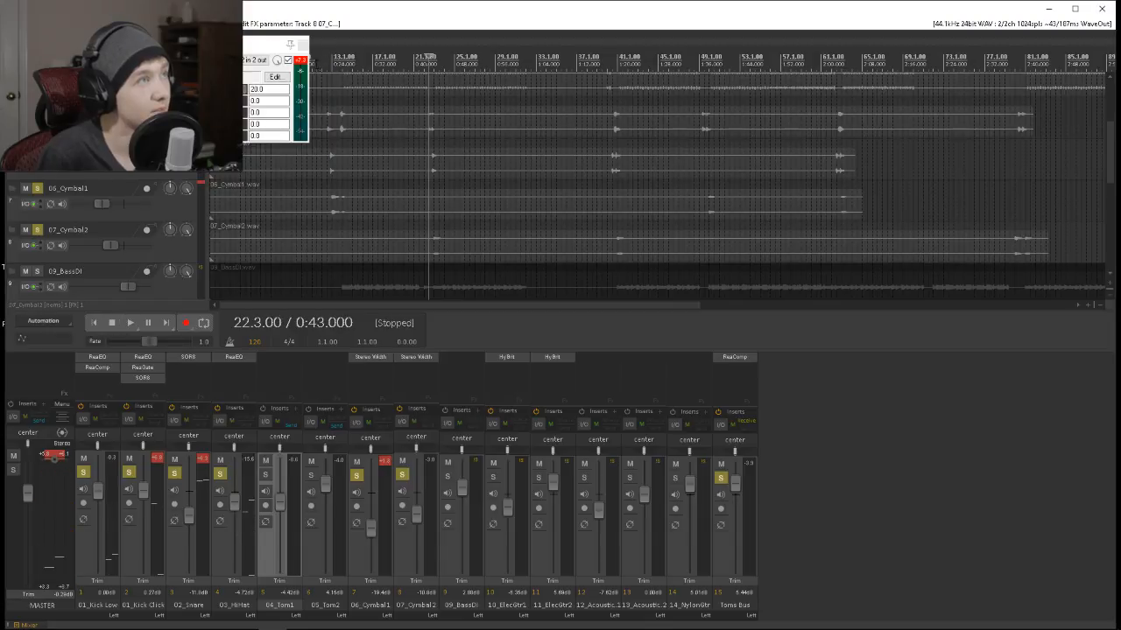
pyautogui.press('space')
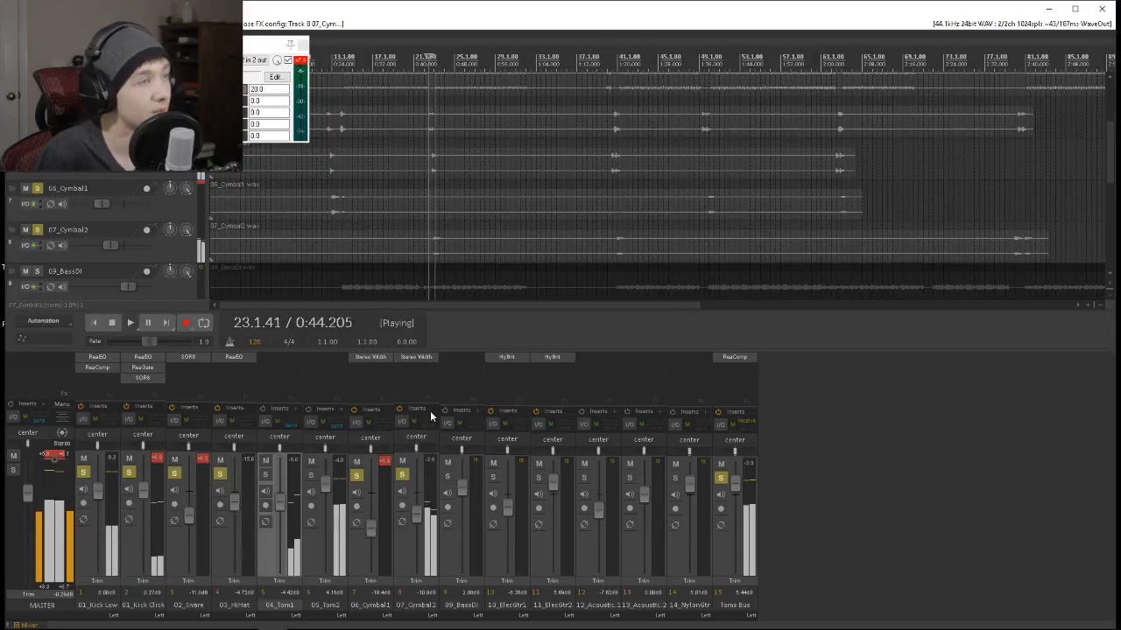
pyautogui.moveTo(416, 515); pyautogui.dragTo(417, 514)
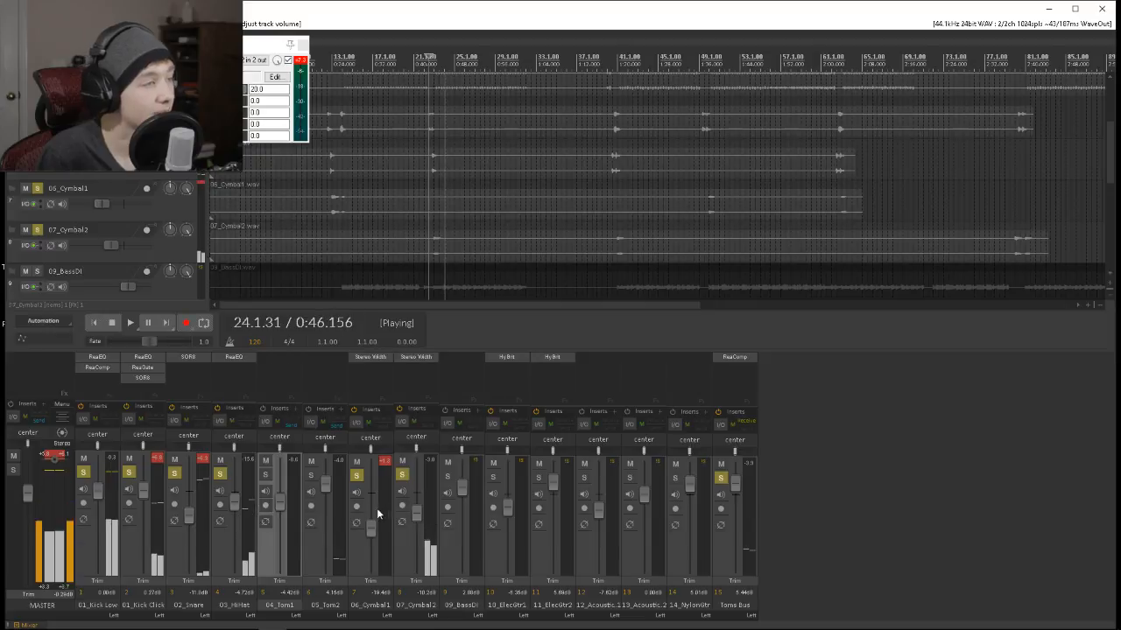
pyautogui.click(365, 524)
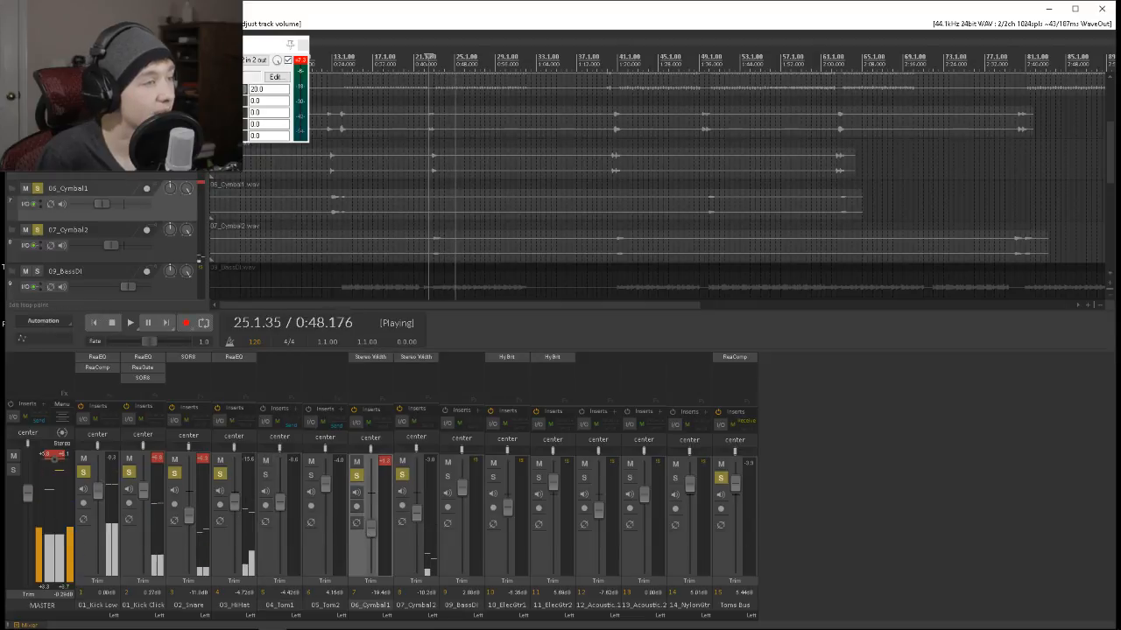
# Replay from about bar 12 and adjust the volumes of 06_Cymbal1 to about -19 dB and 07_Cymbal2 to about -11.9 dB.
pyautogui.click(327, 64)
pyautogui.press('space')
pyautogui.scroll(1, 330, 82)
pyautogui.press('space')
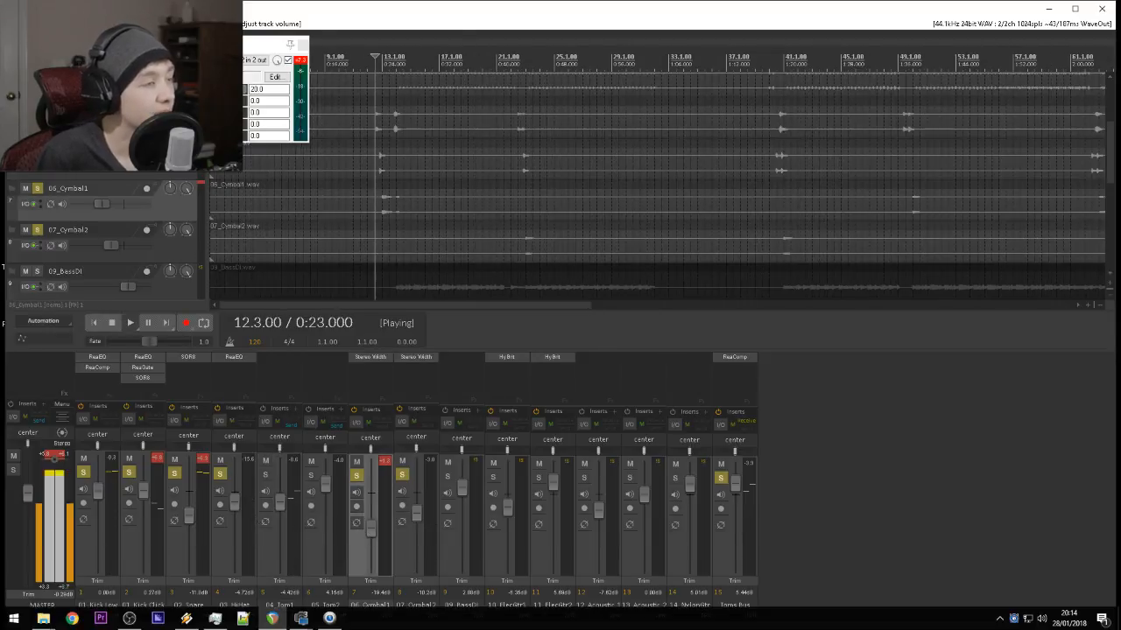
pyautogui.moveTo(370, 528); pyautogui.dragTo(369, 536)
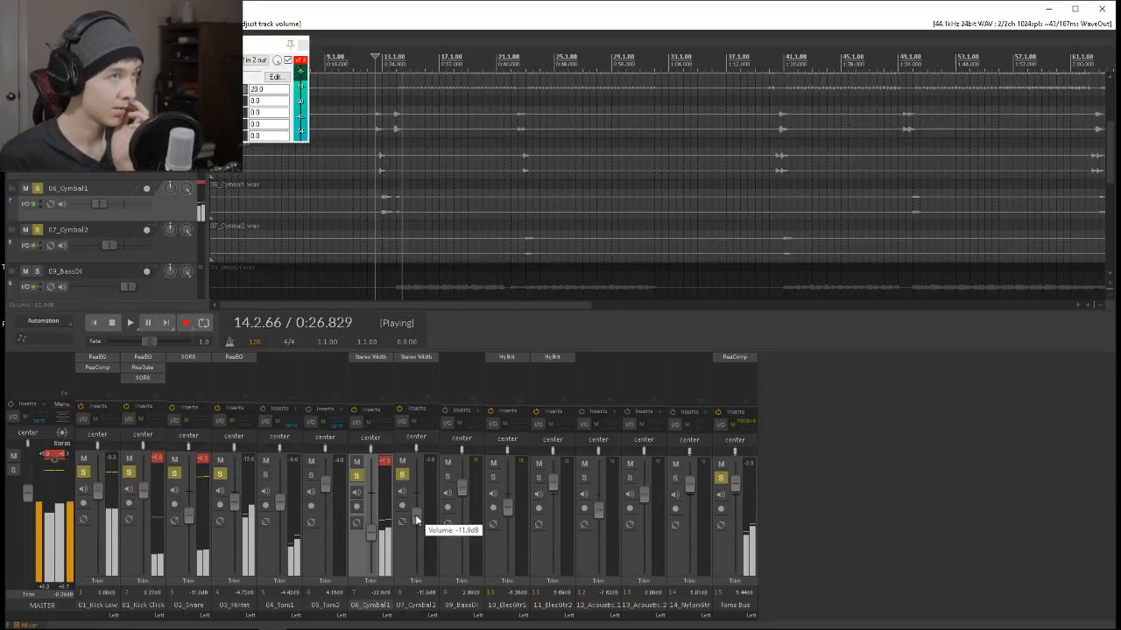
pyautogui.moveTo(371, 535); pyautogui.dragTo(375, 530)
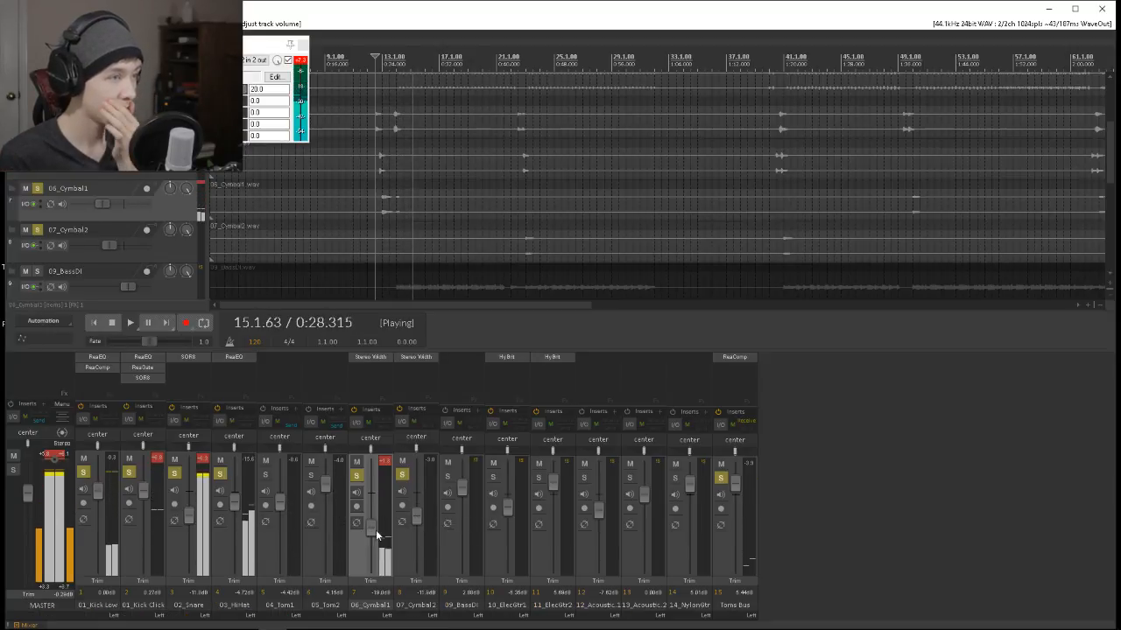
# Solo 09_BassDI and unsolo both cymbals, the hi-hat, the snare and both kick tracks.
pyautogui.click(447, 476)
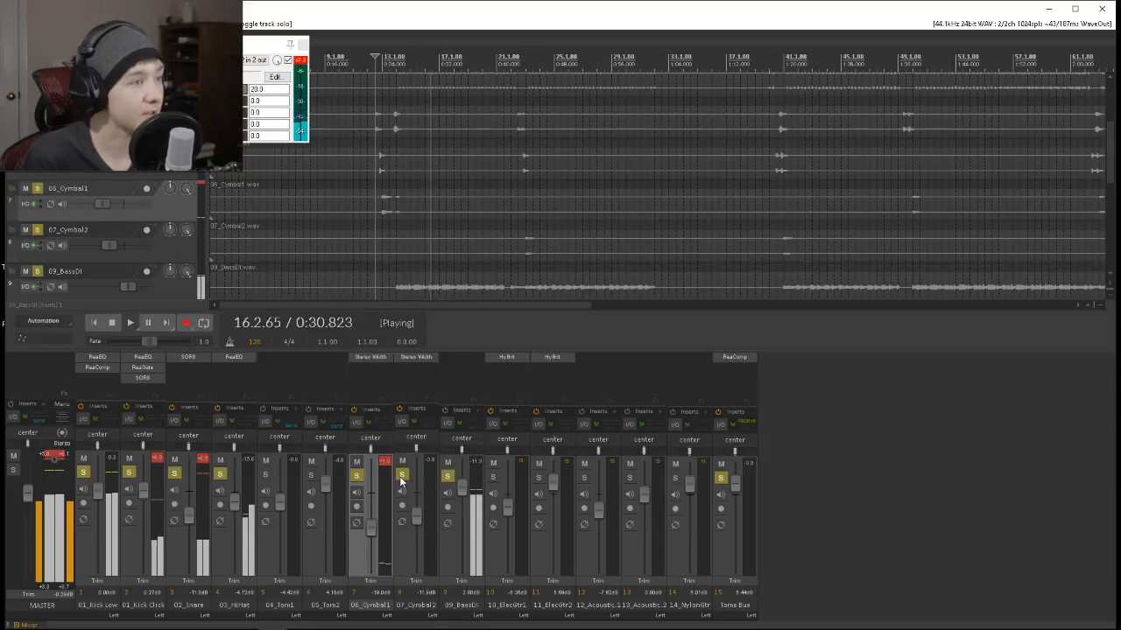
pyautogui.click(402, 475)
pyautogui.click(357, 475)
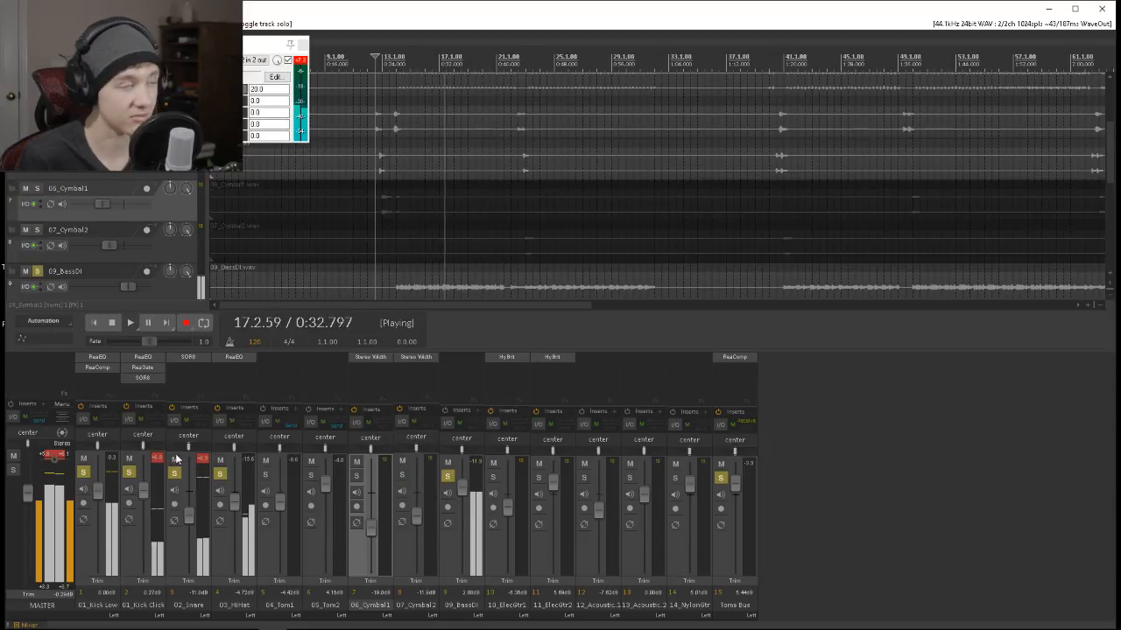
pyautogui.click(220, 474)
pyautogui.click(174, 474)
pyautogui.click(129, 474)
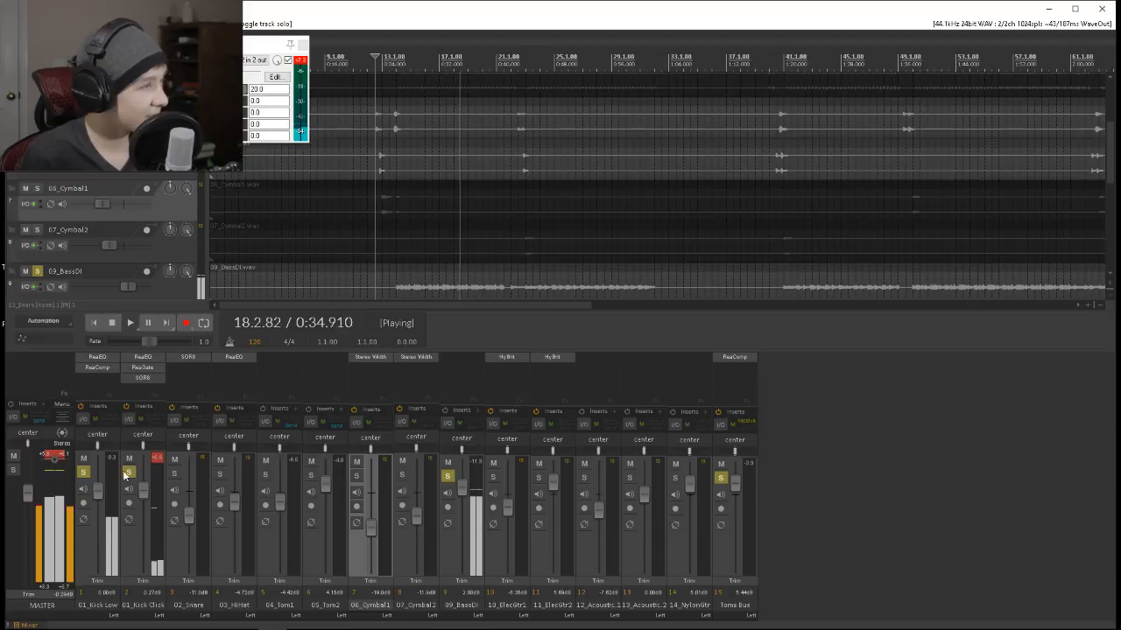
pyautogui.click(83, 472)
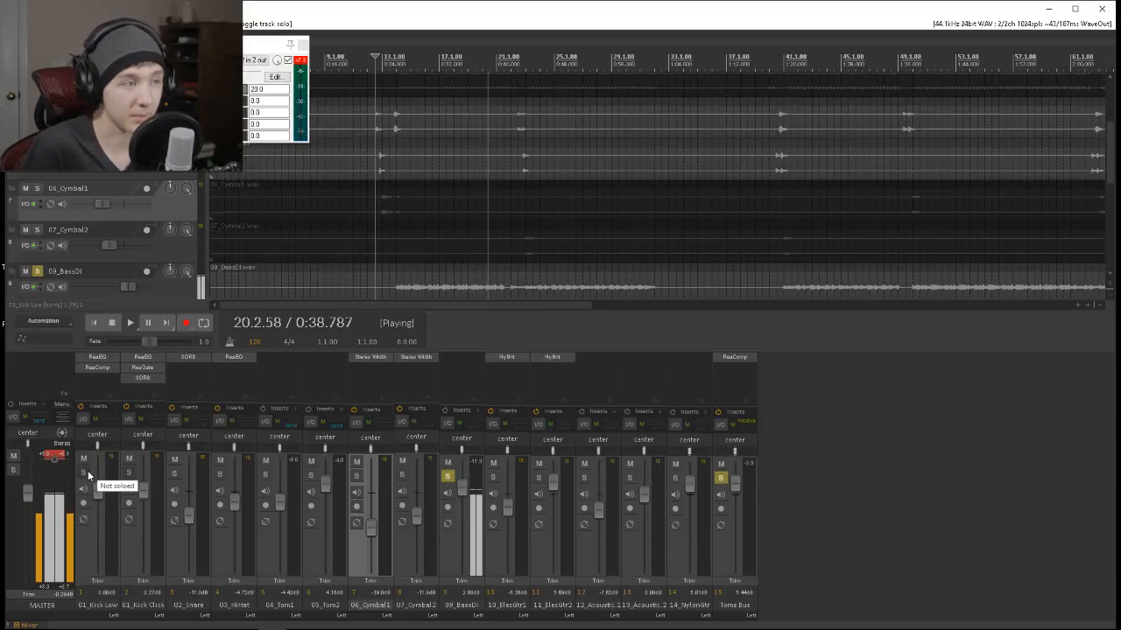
# Add ReaEQ to 09_BassDI, make its first band a High Pass at about 75 Hz, and close the open effect windows.
pyautogui.doubleClick(453, 353)
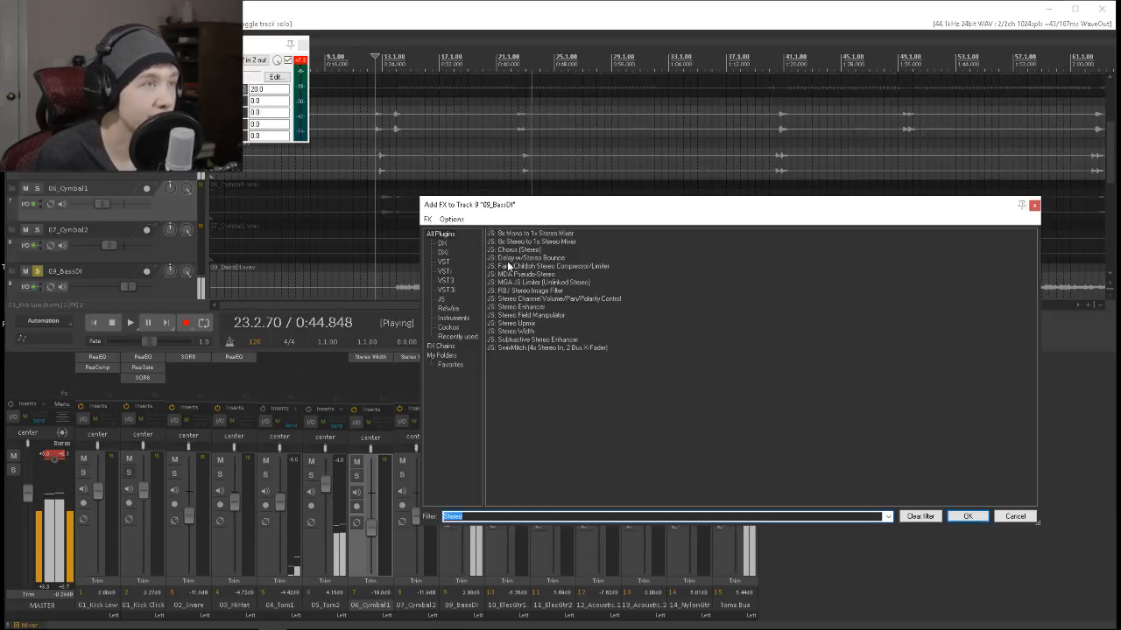
pyautogui.press('BackSpace')
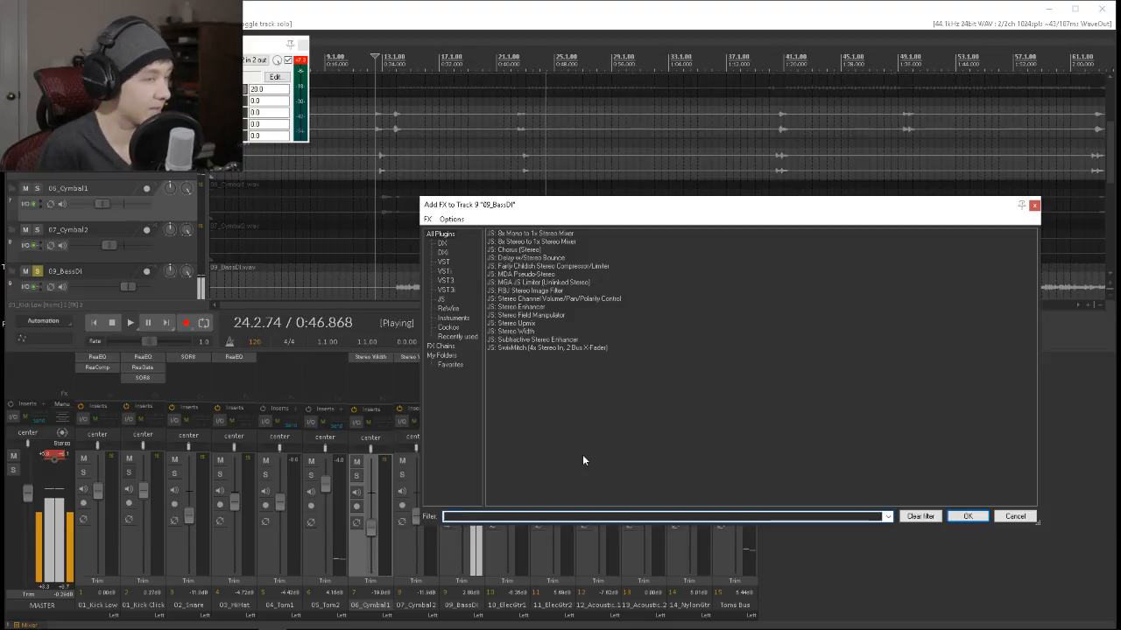
pyautogui.write('eq')
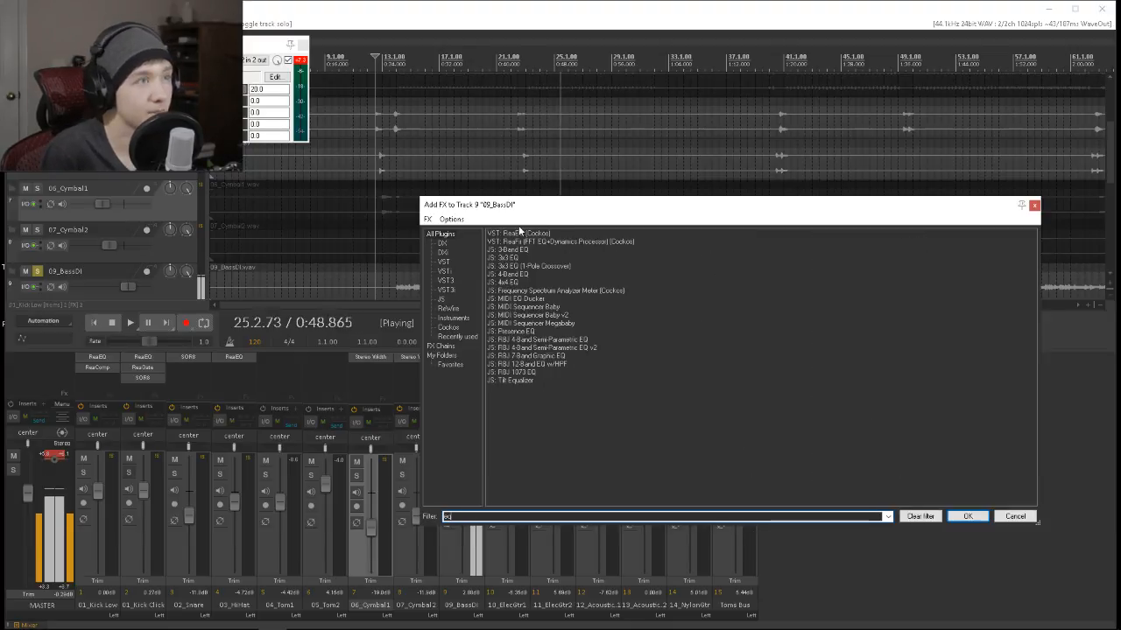
pyautogui.click(967, 516)
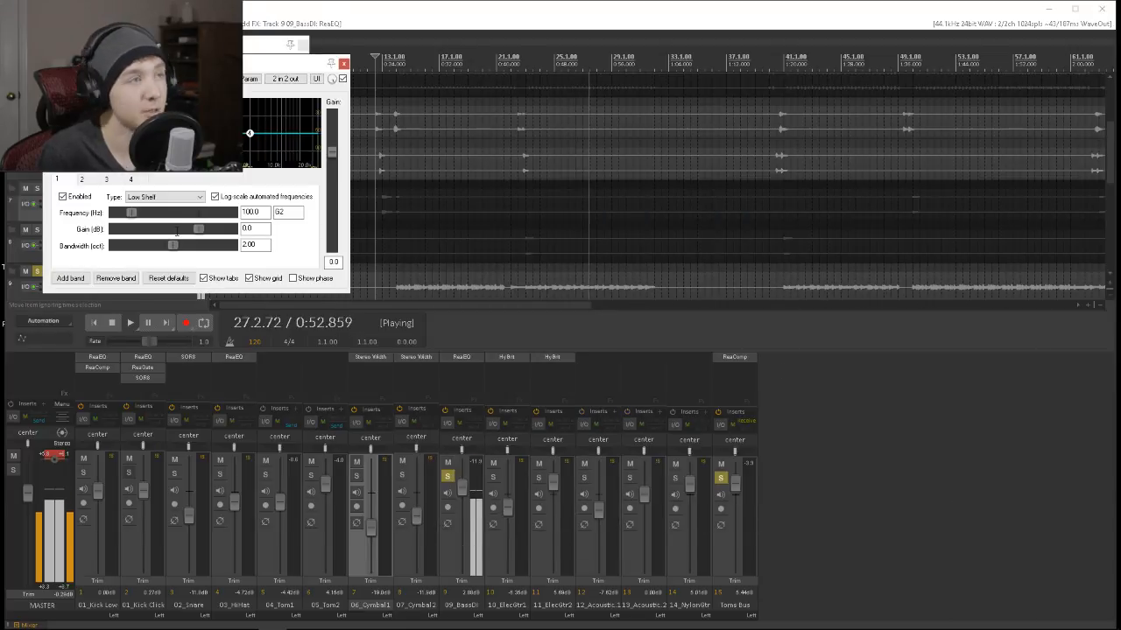
pyautogui.click(162, 197)
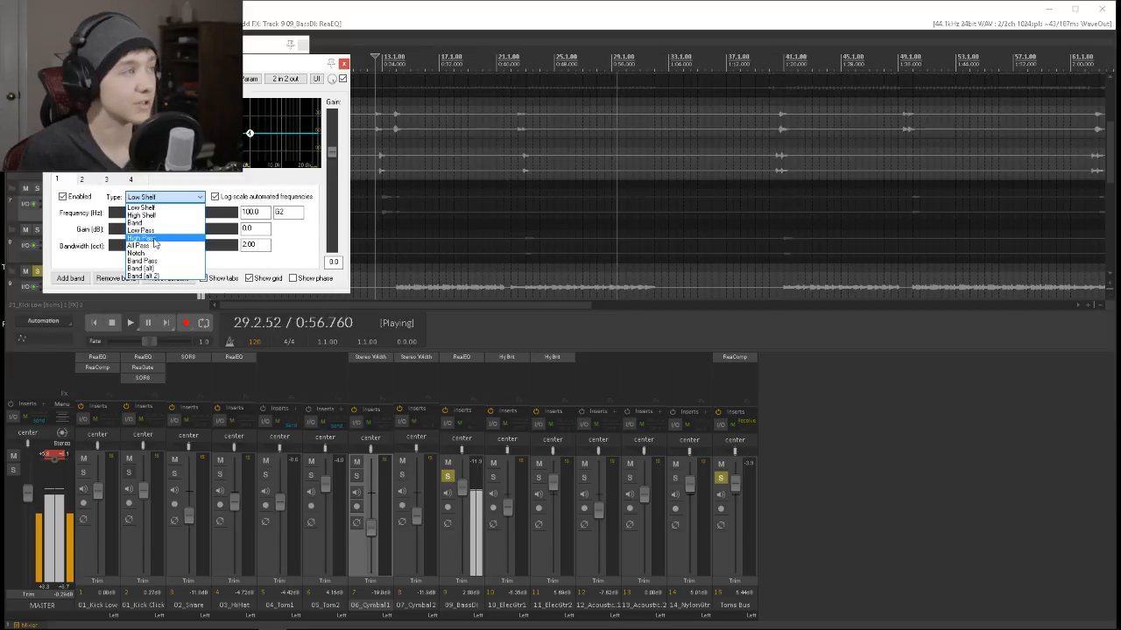
pyautogui.click(142, 238)
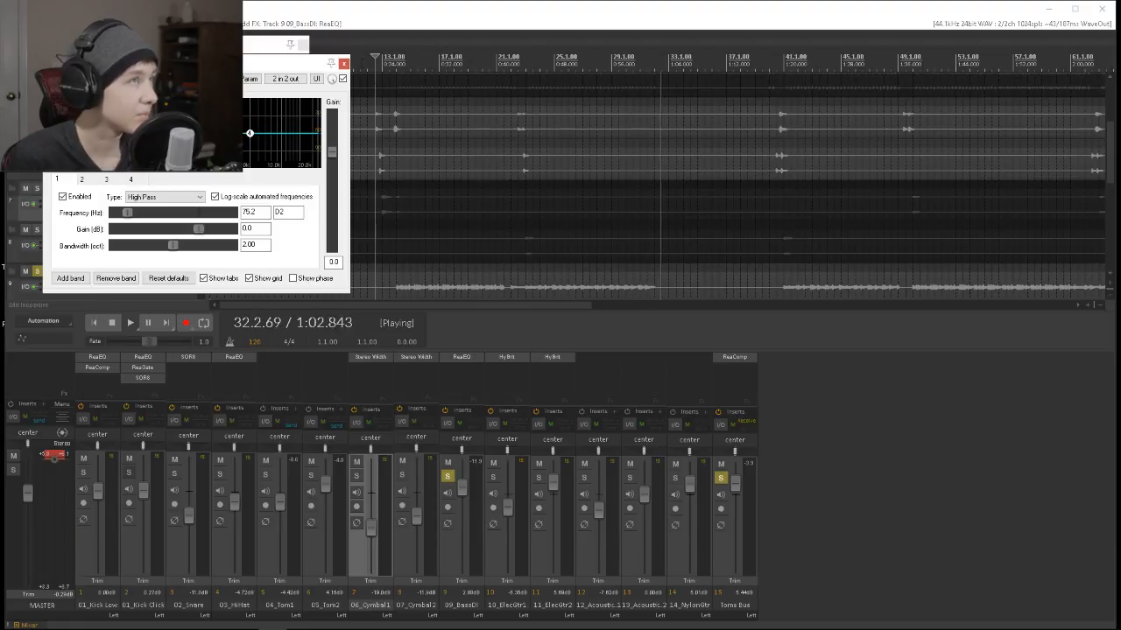
pyautogui.click(343, 64)
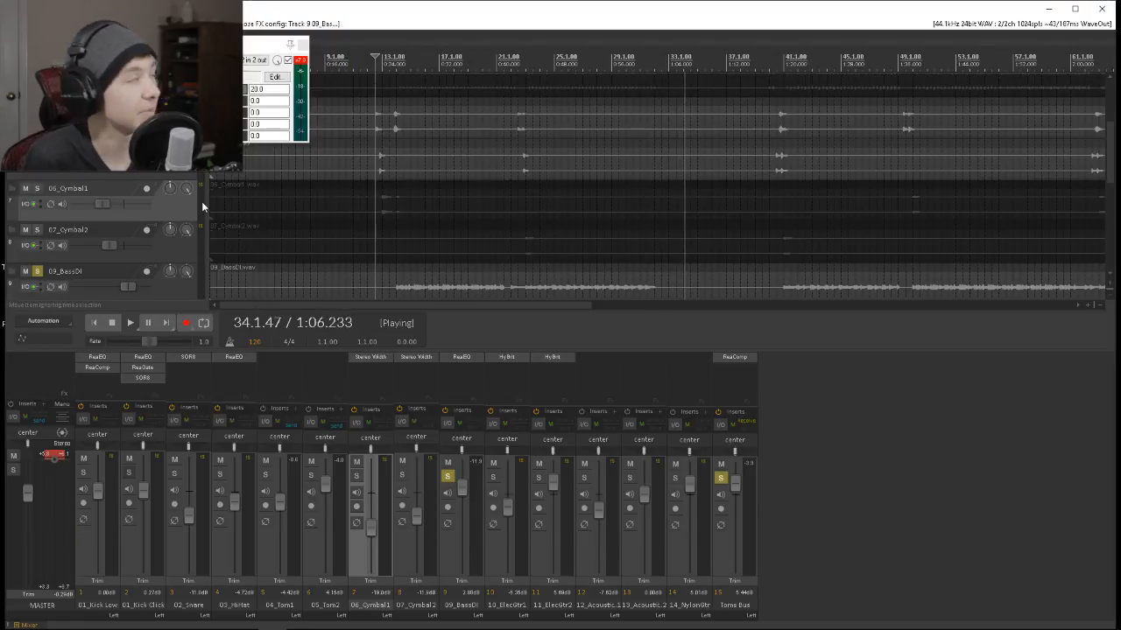
pyautogui.click(303, 45)
# Replay from about bar 16, boost the bass EQ near 100 Hz by about 5.6 dB, and reshape its upper bands.
pyautogui.click(439, 63)
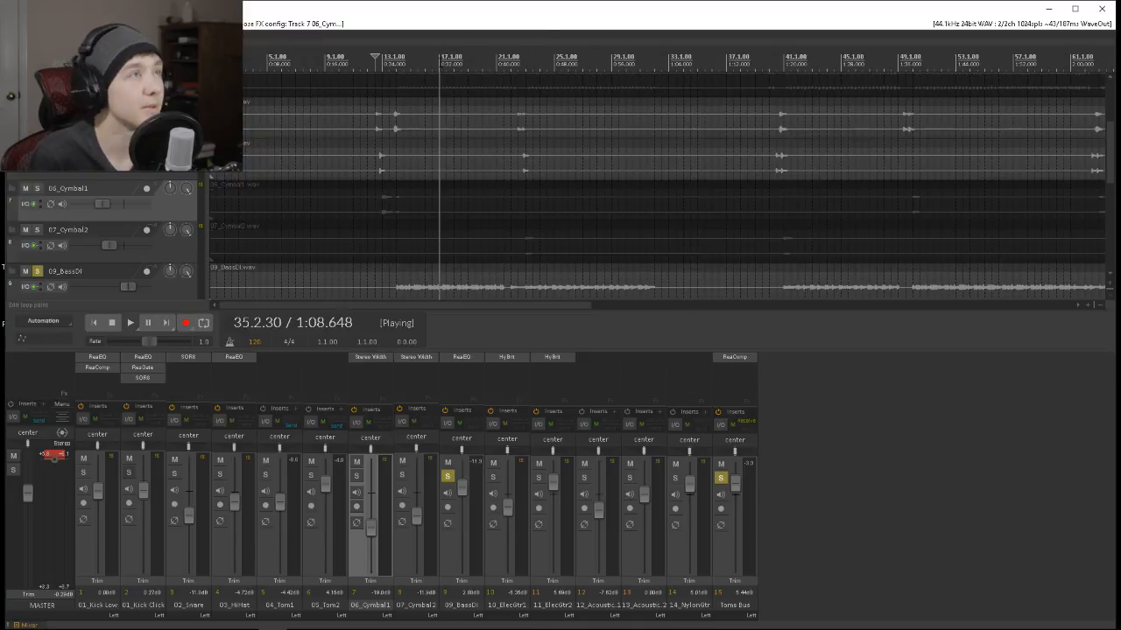
pyautogui.click(480, 357)
pyautogui.moveTo(129, 133); pyautogui.dragTo(91, 116)
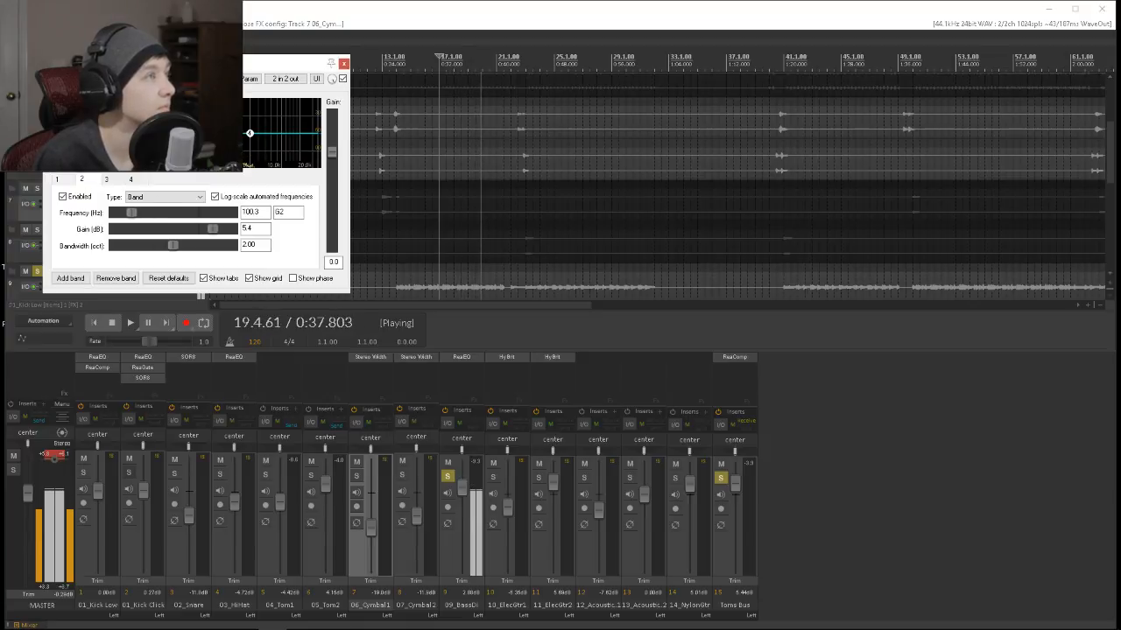
pyautogui.click(183, 133)
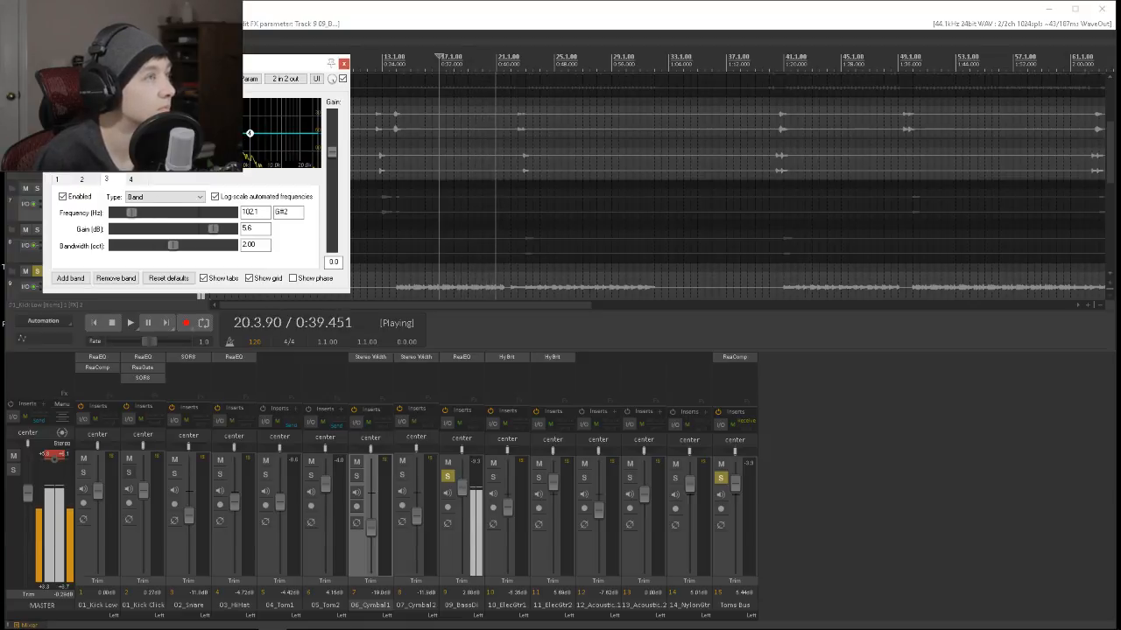
pyautogui.moveTo(182, 143); pyautogui.dragTo(181, 147)
pyautogui.moveTo(249, 133); pyautogui.dragTo(244, 119)
pyautogui.click(167, 197)
pyautogui.click(176, 227)
pyautogui.moveTo(244, 114); pyautogui.dragTo(245, 124)
pyautogui.click(343, 62)
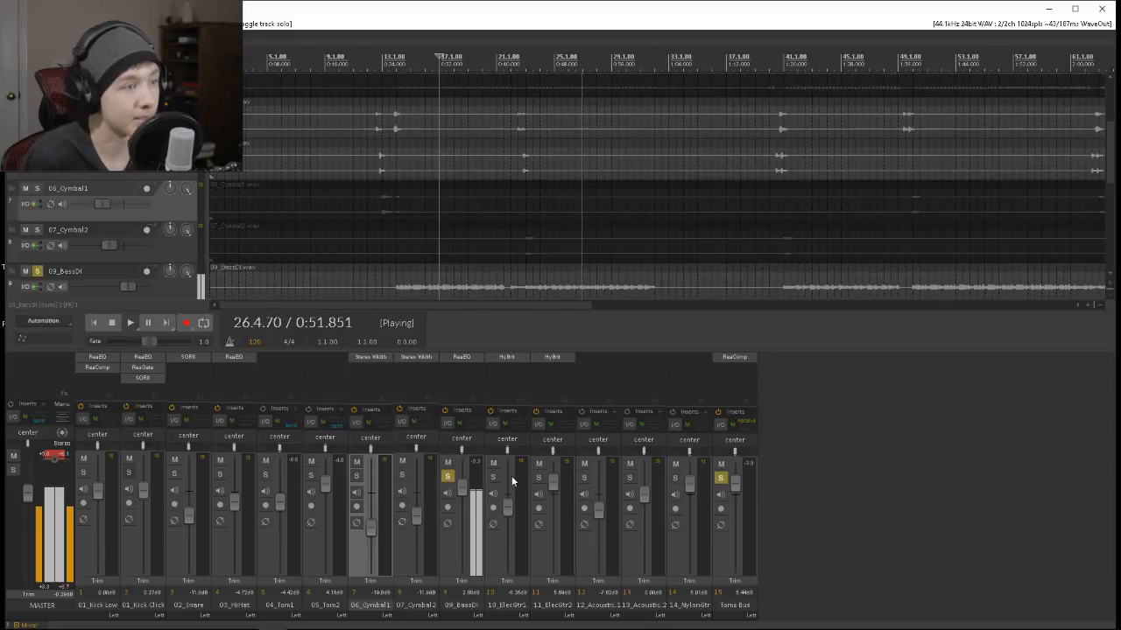
# Solo the two acoustic guitar tracks after briefly soloing both electric guitars, and unsolo 09_BassDI and the electric guitars.
pyautogui.click(493, 477)
pyautogui.click(538, 478)
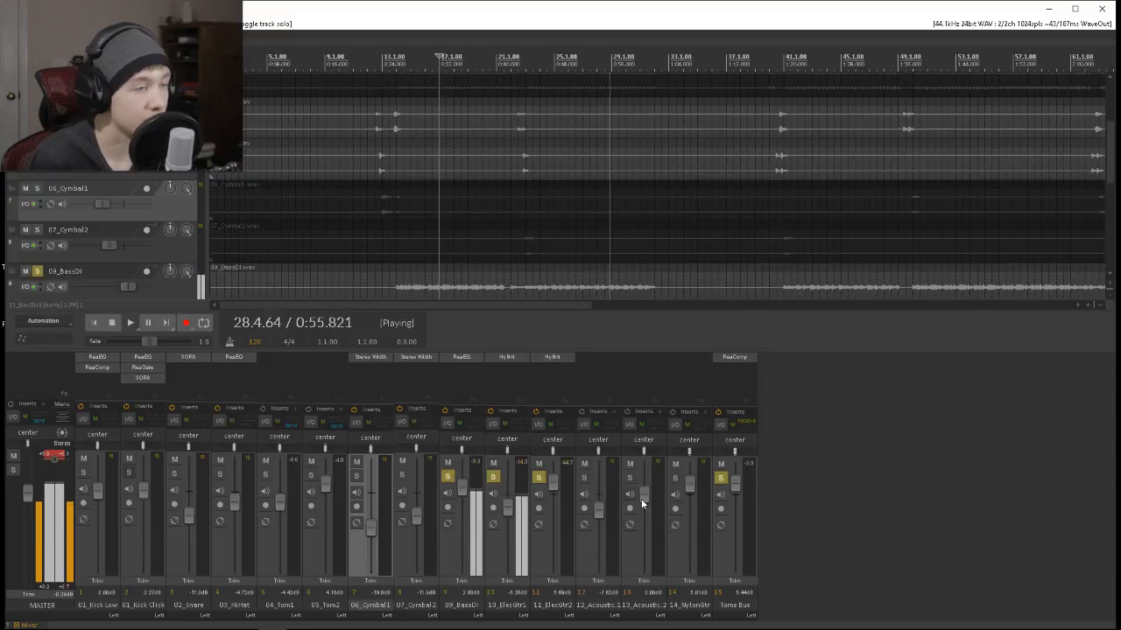
pyautogui.click(584, 477)
pyautogui.click(629, 477)
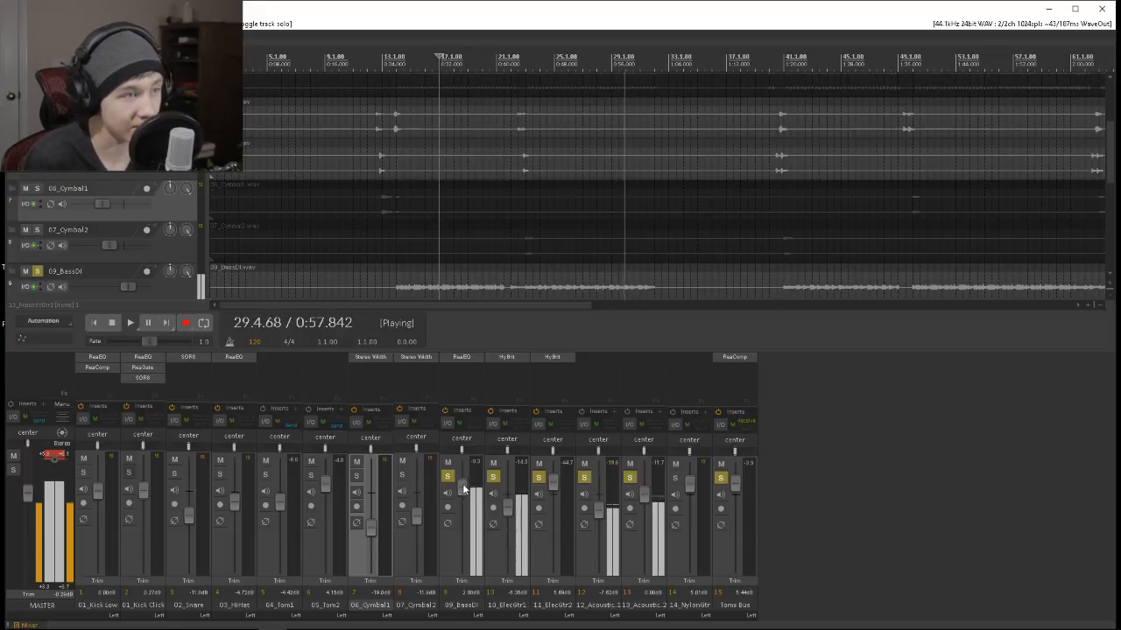
pyautogui.click(493, 477)
pyautogui.click(447, 477)
pyautogui.click(539, 477)
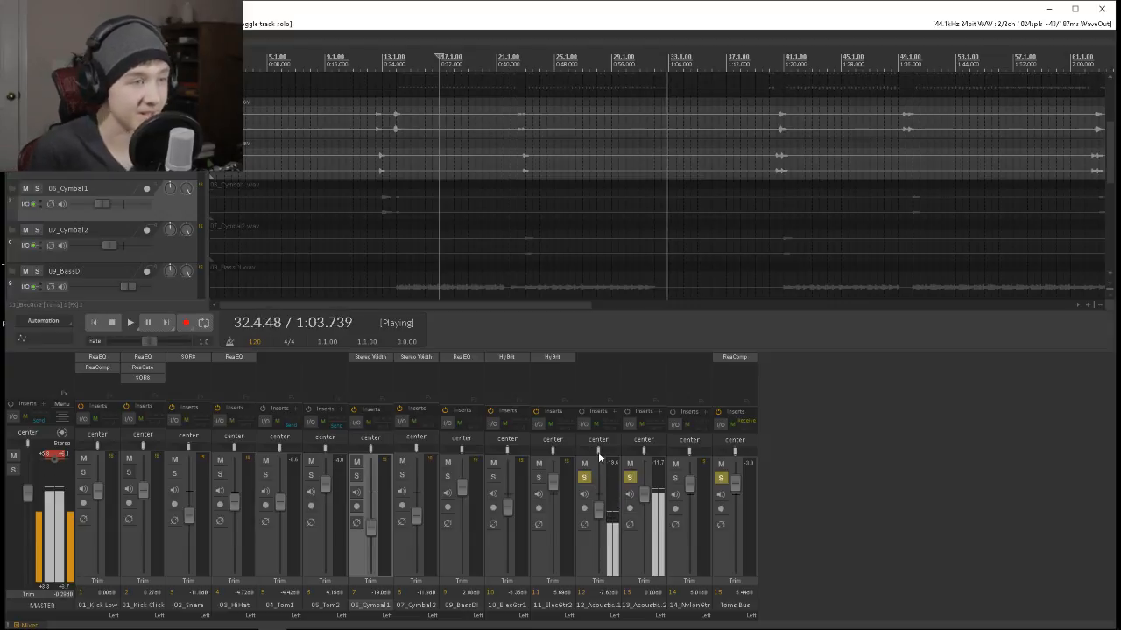
# Pan the first acoustic guitar 24% left and the second 24% right, and raise the first one's volume to about -2.6 dB.
pyautogui.moveTo(598, 452); pyautogui.dragTo(595, 451)
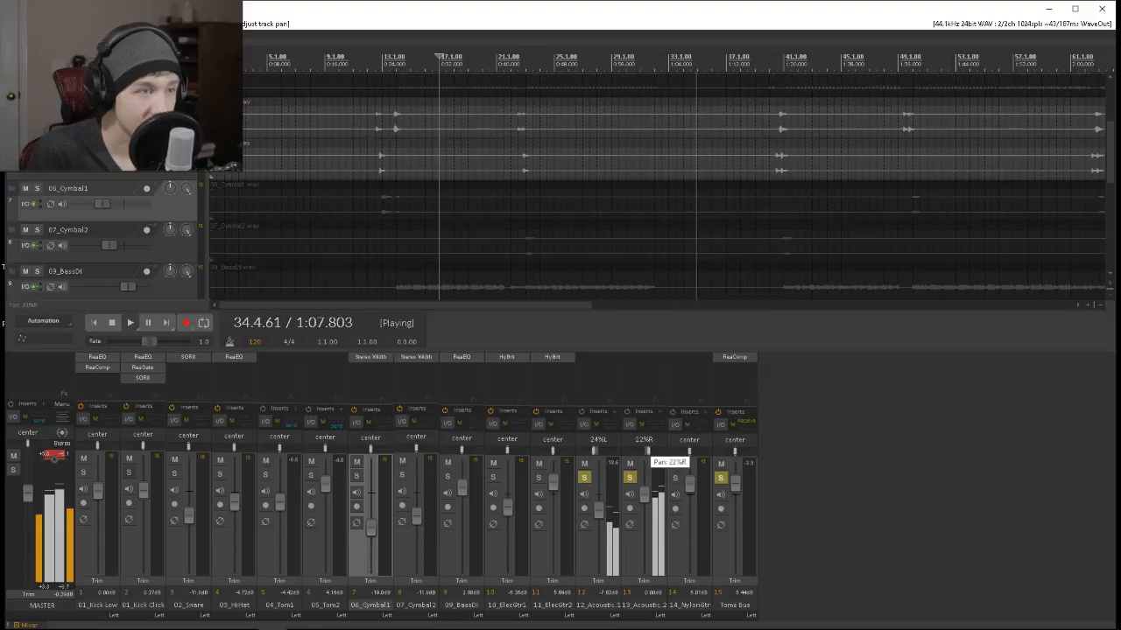
pyautogui.moveTo(648, 452); pyautogui.dragTo(649, 451)
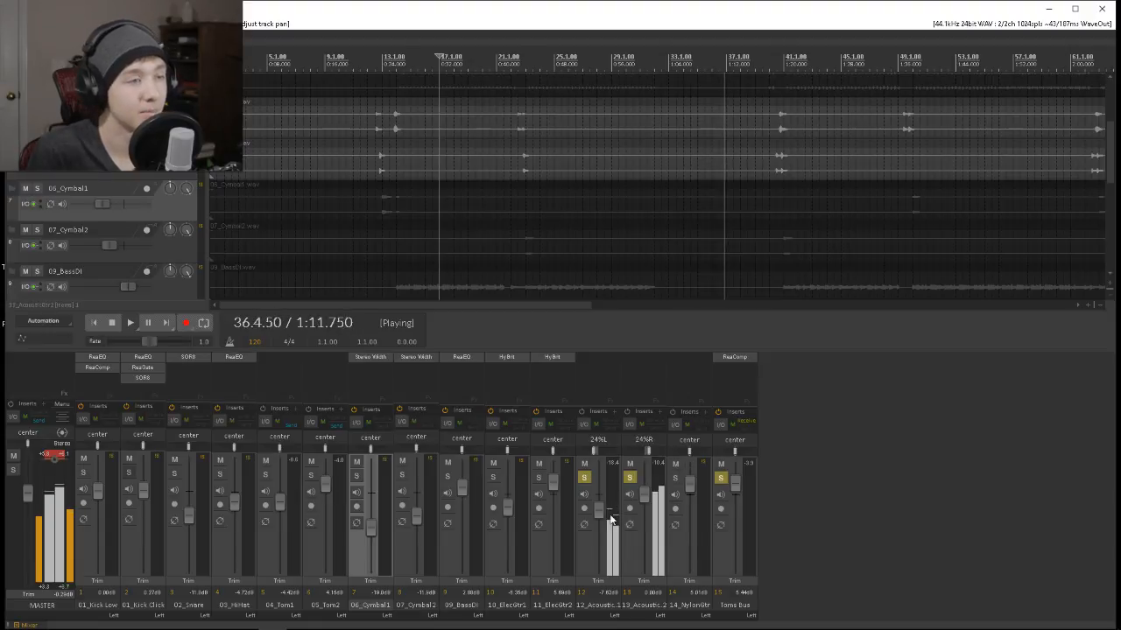
pyautogui.moveTo(607, 521); pyautogui.dragTo(603, 510)
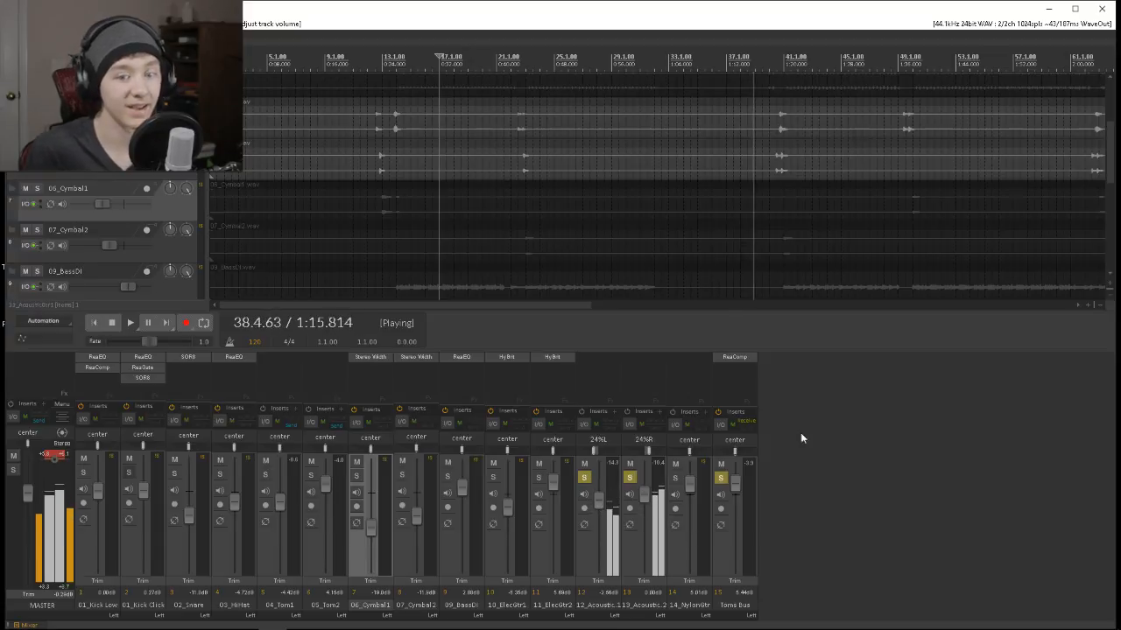
# Solo 14_NylonGtr, 09_BassDI and both electric guitars alongside the acoustics, and lower the 14_NylonGtr volume to about 1.6 dB.
pyautogui.click(675, 477)
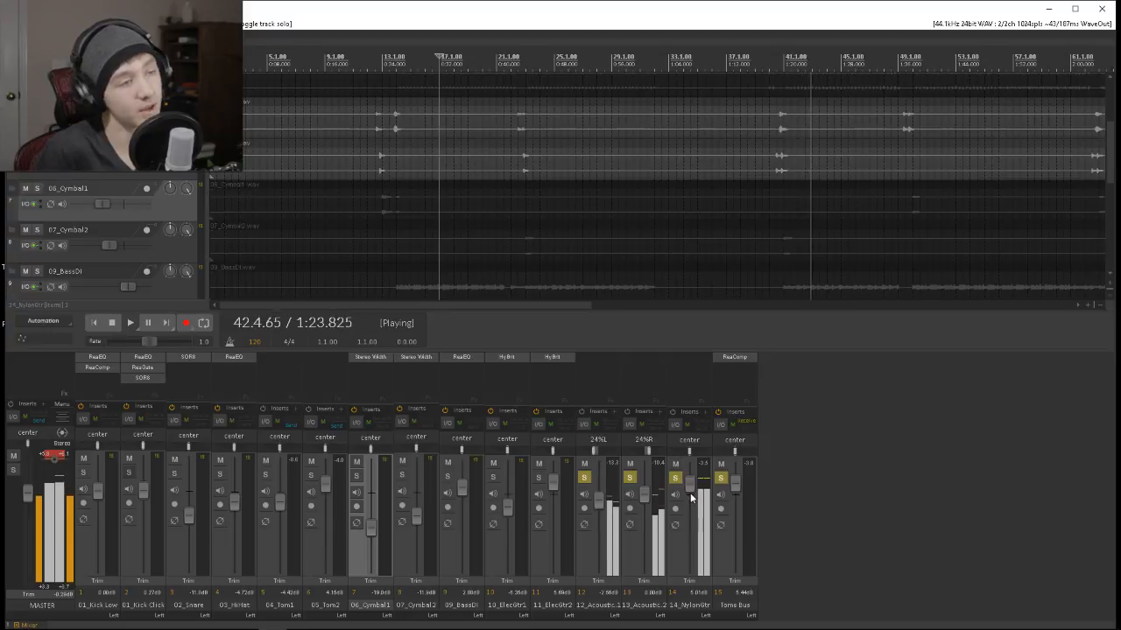
pyautogui.moveTo(689, 485); pyautogui.dragTo(692, 490)
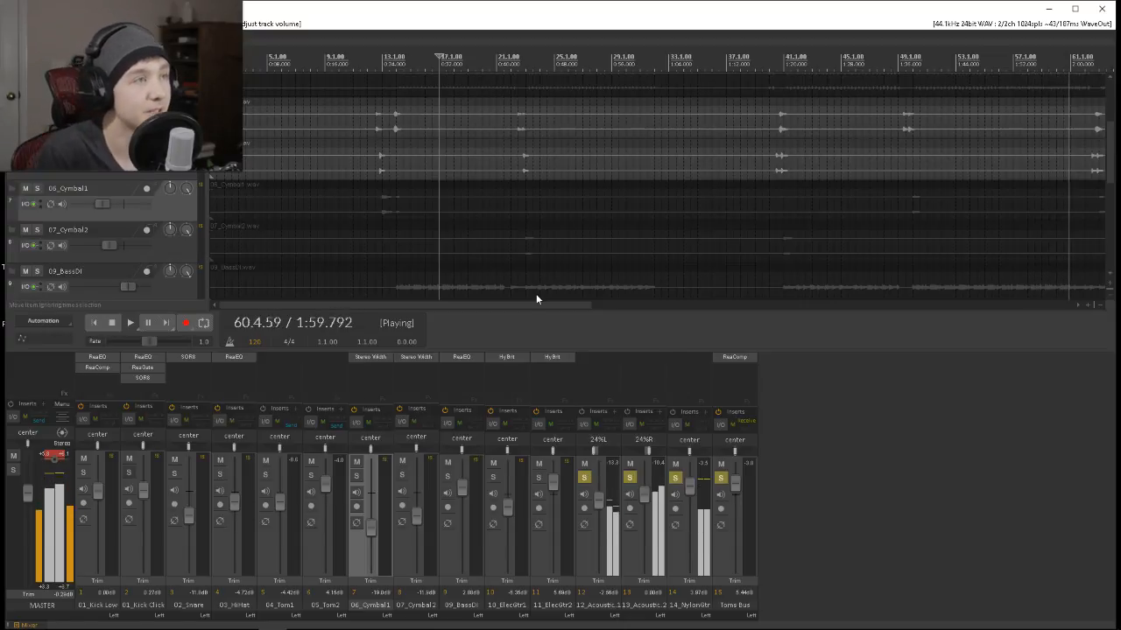
pyautogui.click(448, 477)
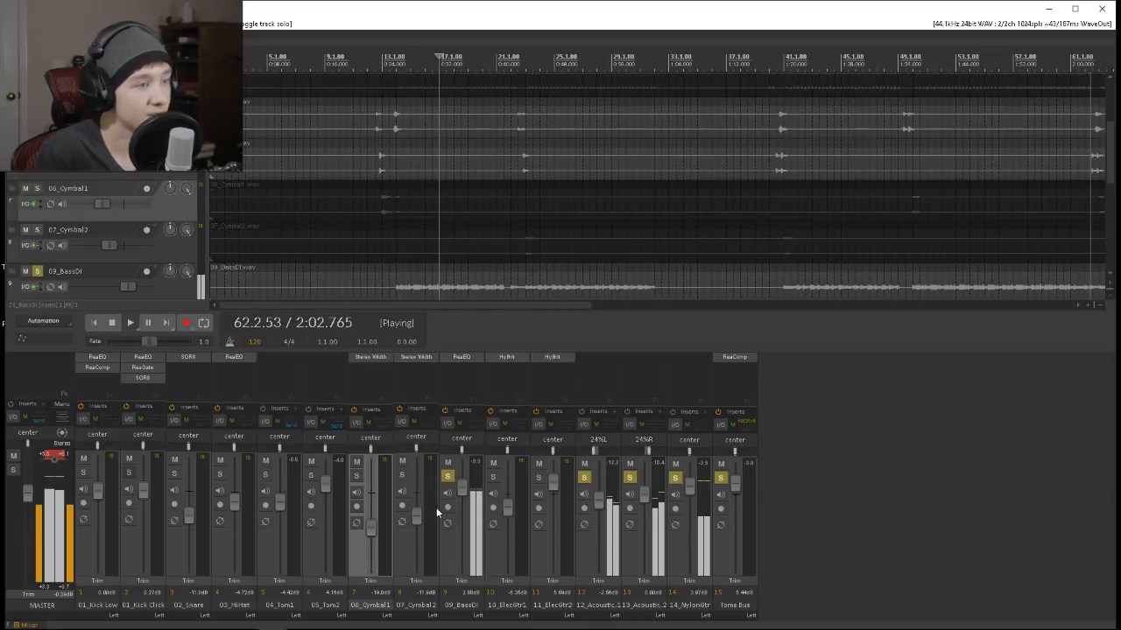
pyautogui.click(493, 476)
pyautogui.click(539, 476)
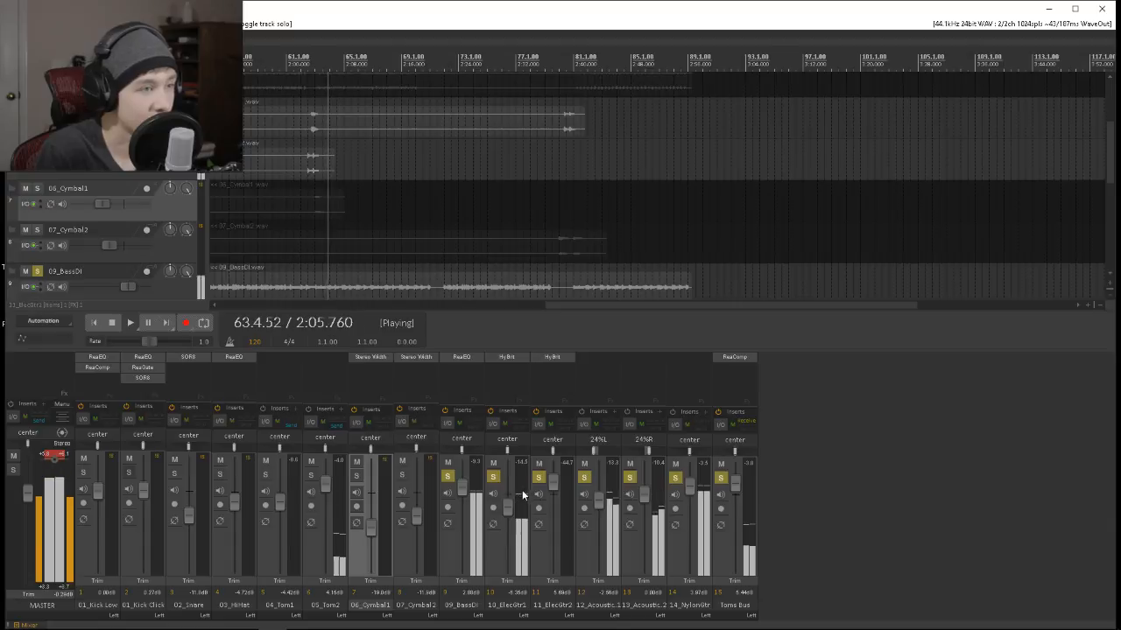
pyautogui.moveTo(690, 486); pyautogui.dragTo(693, 493)
# Unsolo both acoustic guitars, the Toms Bus and 11_ElecGtr2.
pyautogui.click(630, 479)
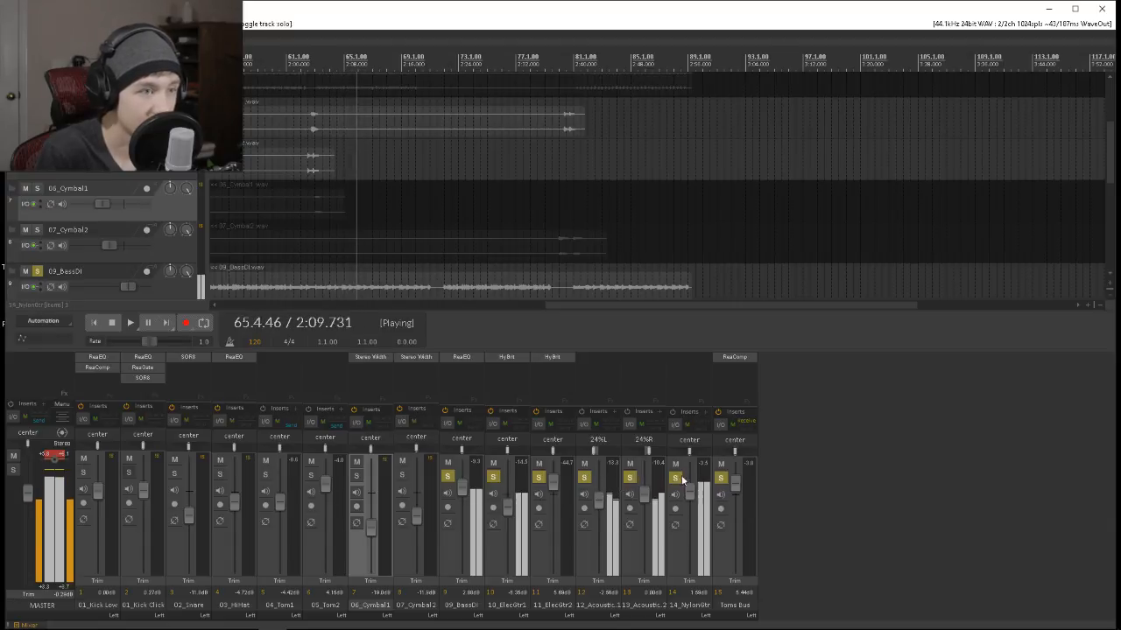
pyautogui.click(722, 480)
pyautogui.click(583, 477)
pyautogui.click(538, 477)
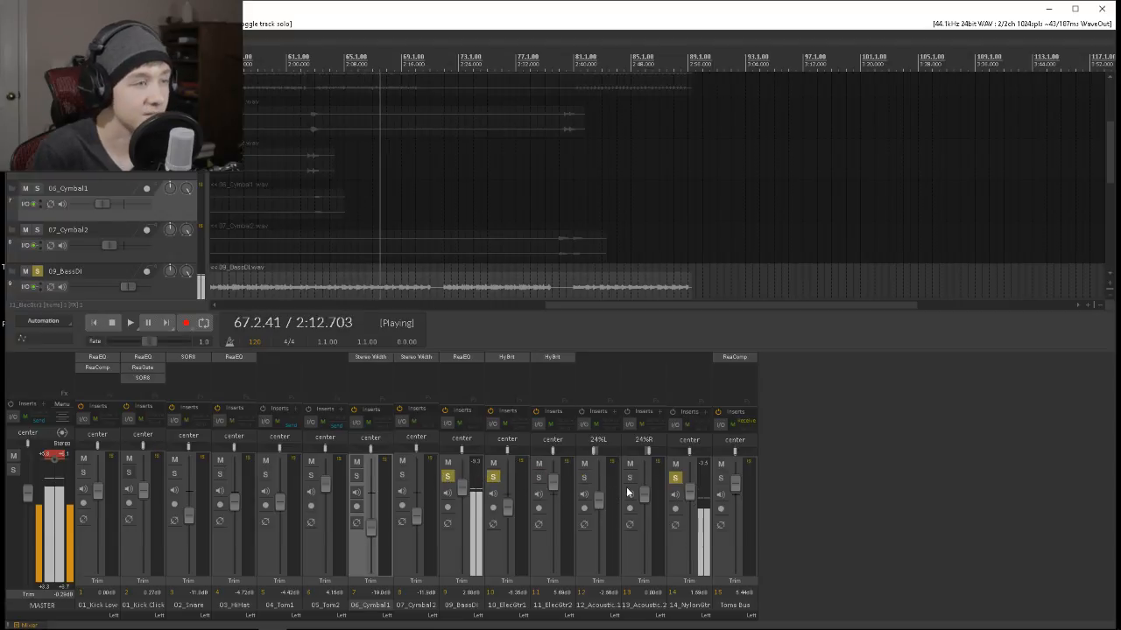
# Insert the ReaEQ plugin on the 14_NylonGtr track.
pyautogui.click(697, 361)
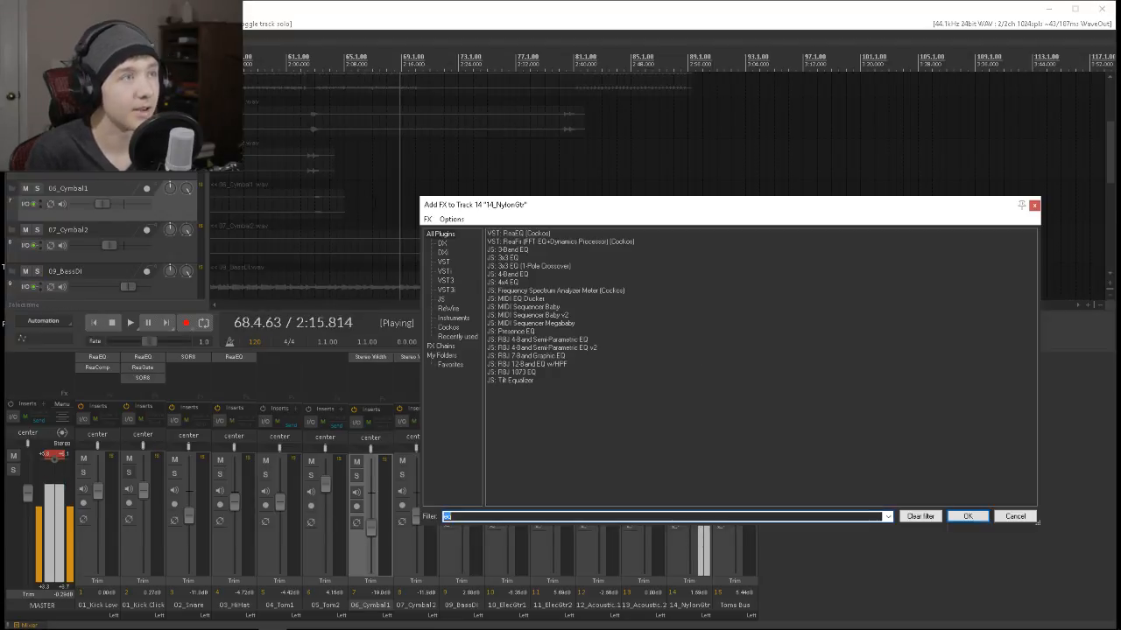
pyautogui.click(519, 233)
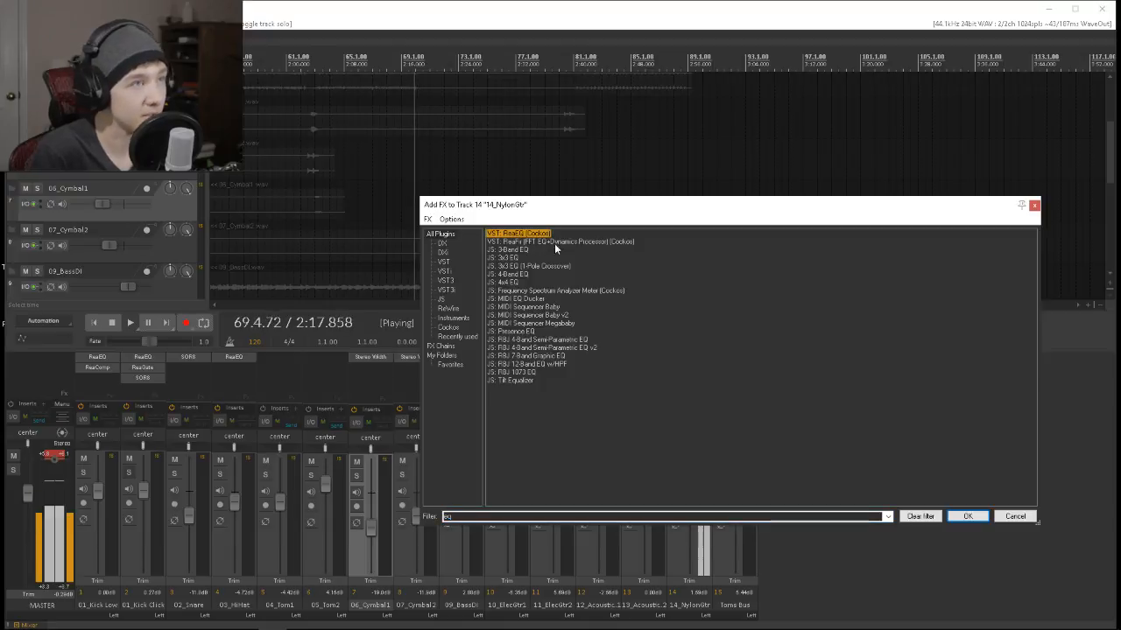
pyautogui.click(967, 516)
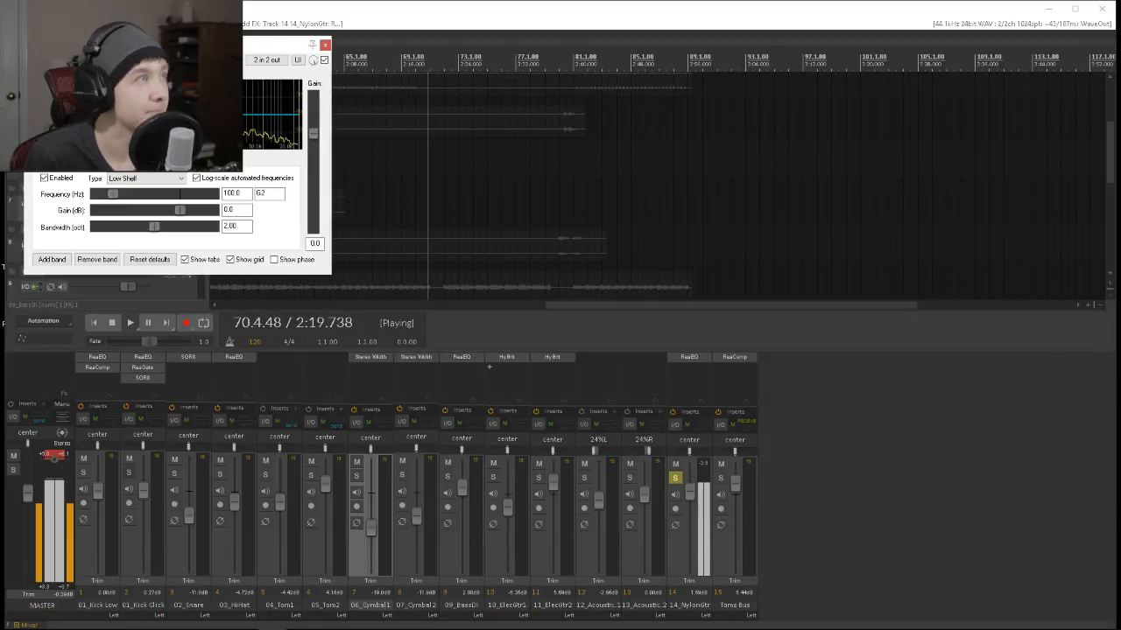
# Switch the nylon guitar's low-shelf EQ band to Band and then High Pass, and boost a Band filter 7.4 dB at 199.8 Hz.
pyautogui.click(167, 181)
pyautogui.click(168, 187)
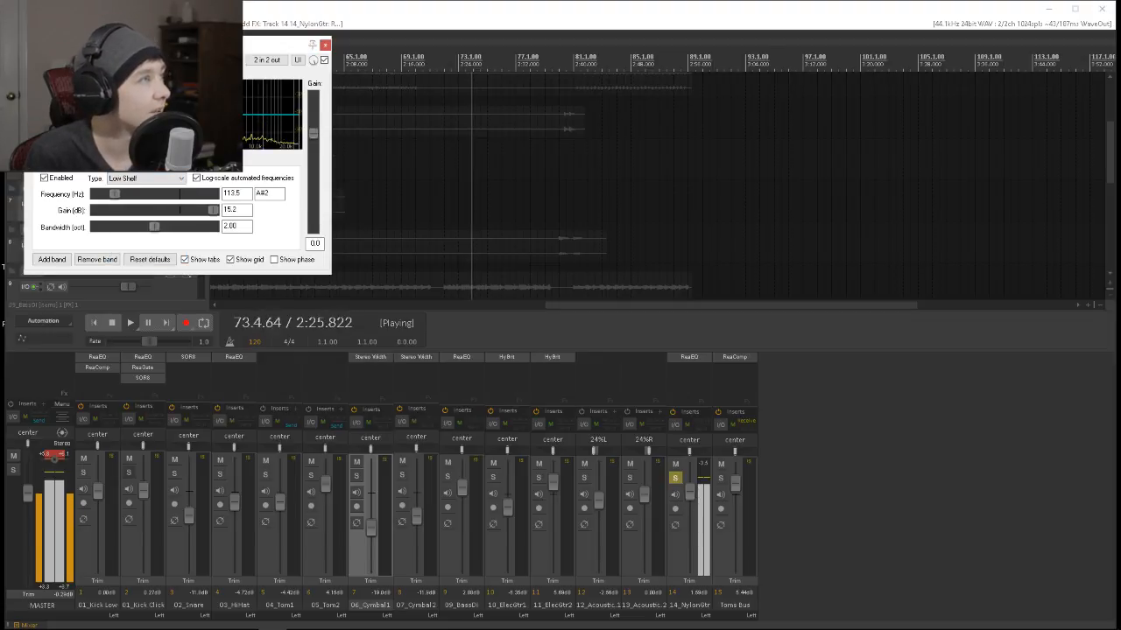
pyautogui.click(170, 178)
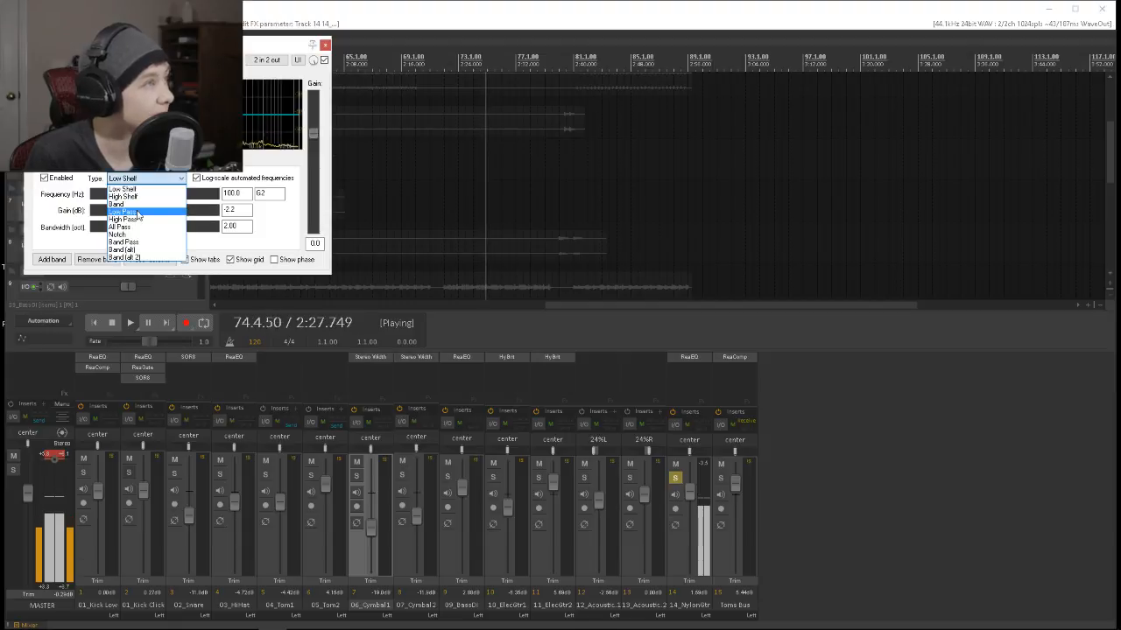
pyautogui.click(175, 203)
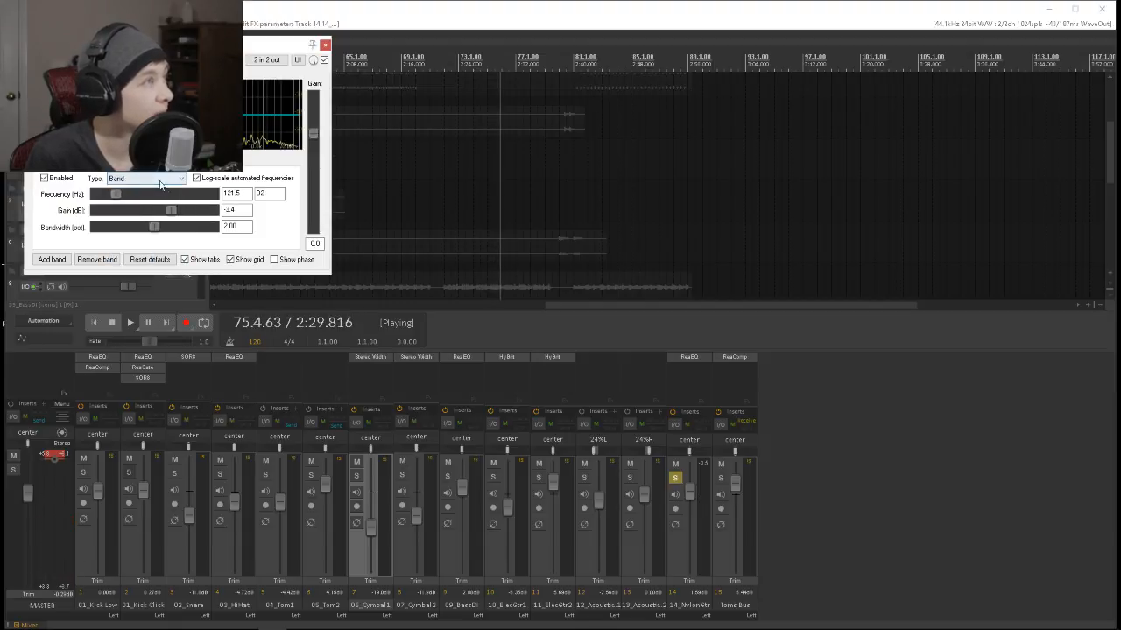
pyautogui.click(160, 182)
pyautogui.click(147, 219)
pyautogui.moveTo(77, 124); pyautogui.dragTo(94, 94)
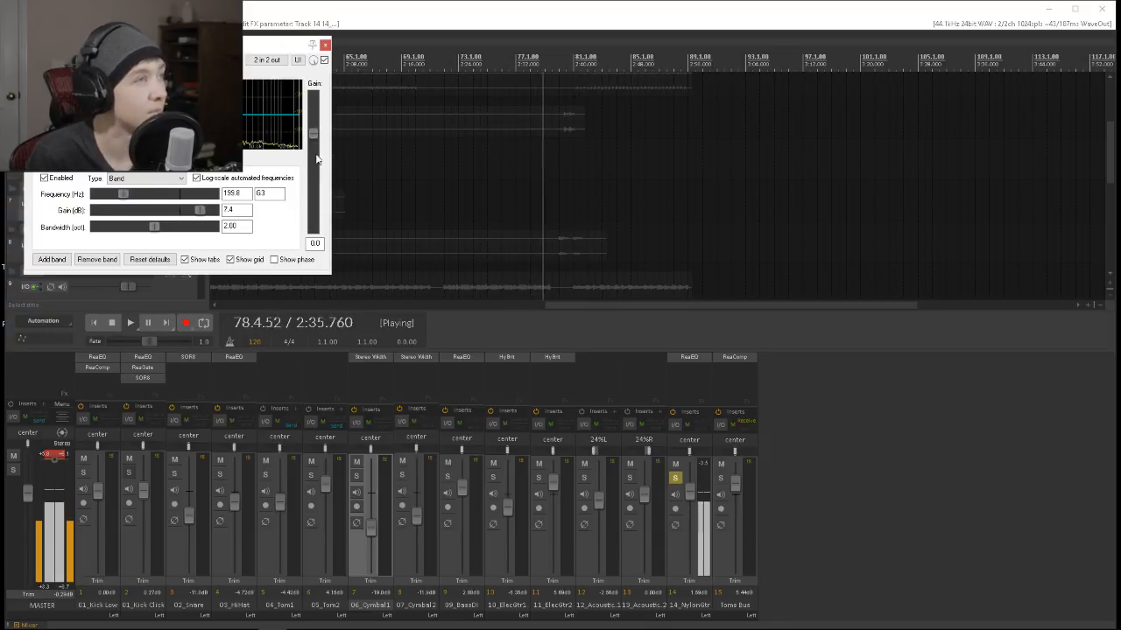
# Change the nylon guitar's high-shelf EQ band to a Band filter boosted 7.0 dB at 1780.5 Hz, and unsolo 14_NylonGtr.
pyautogui.moveTo(225, 115); pyautogui.dragTo(221, 98)
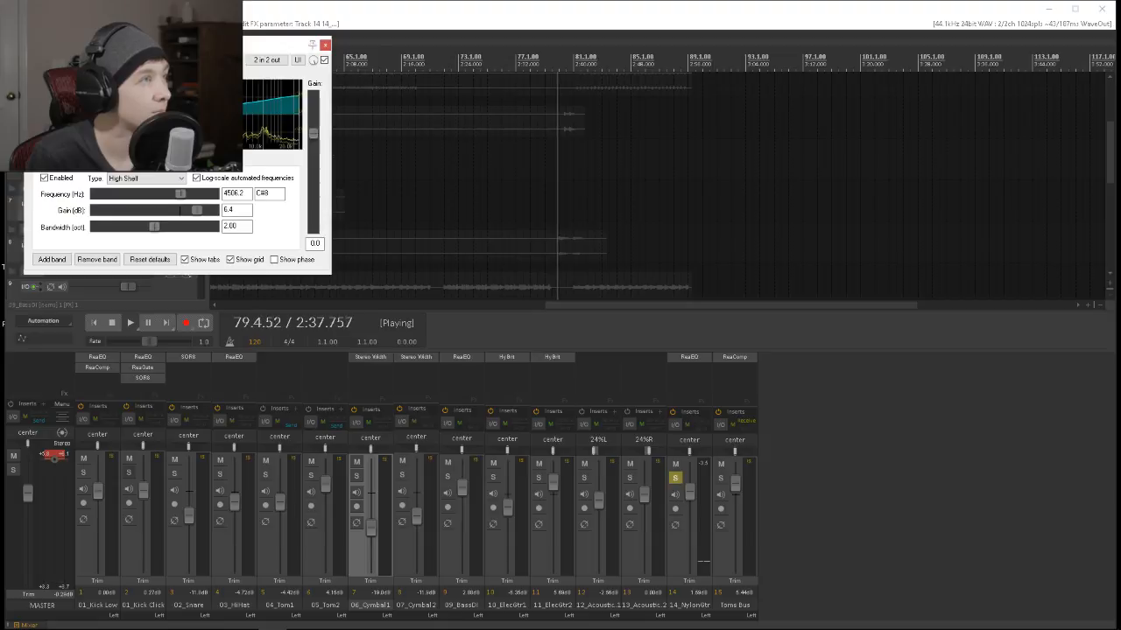
pyautogui.click(163, 178)
pyautogui.click(159, 204)
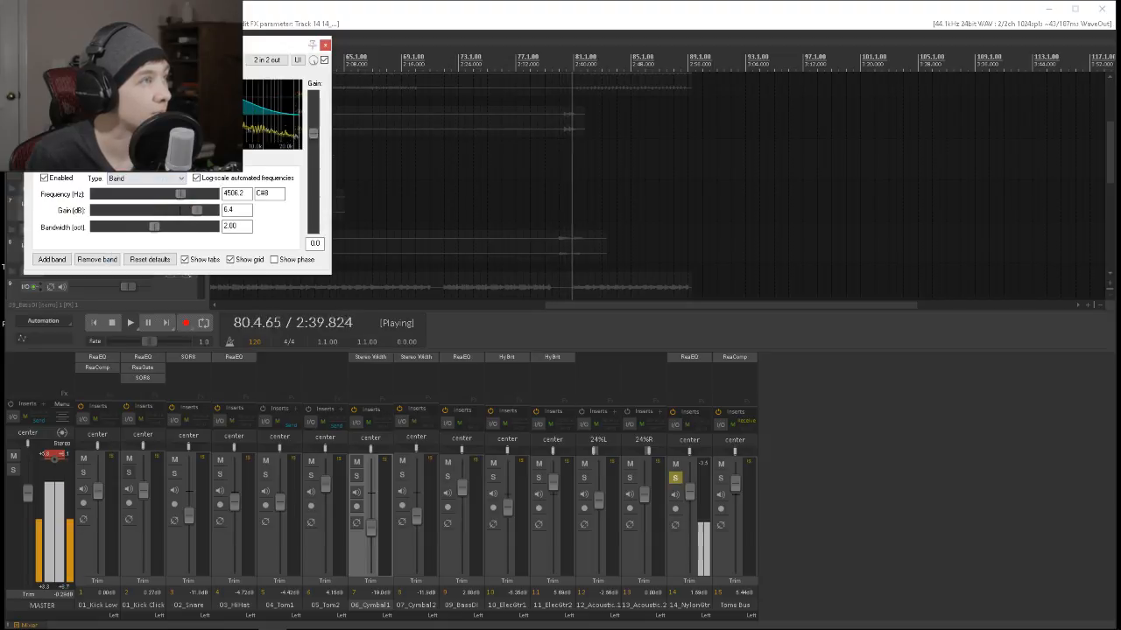
pyautogui.moveTo(234, 98); pyautogui.dragTo(203, 96)
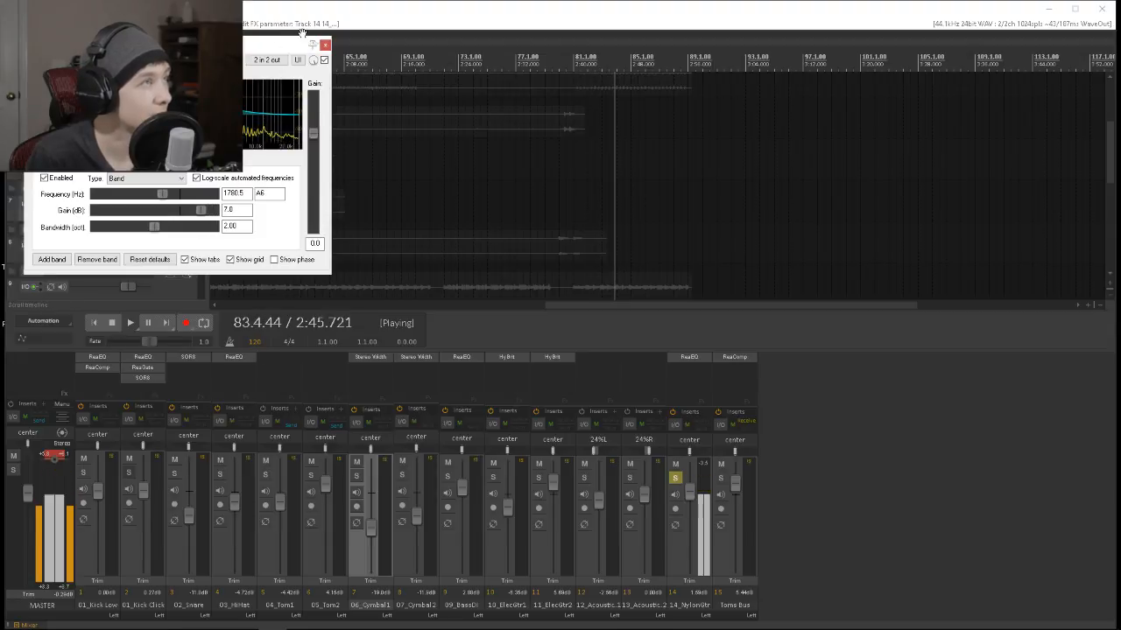
pyautogui.click(325, 44)
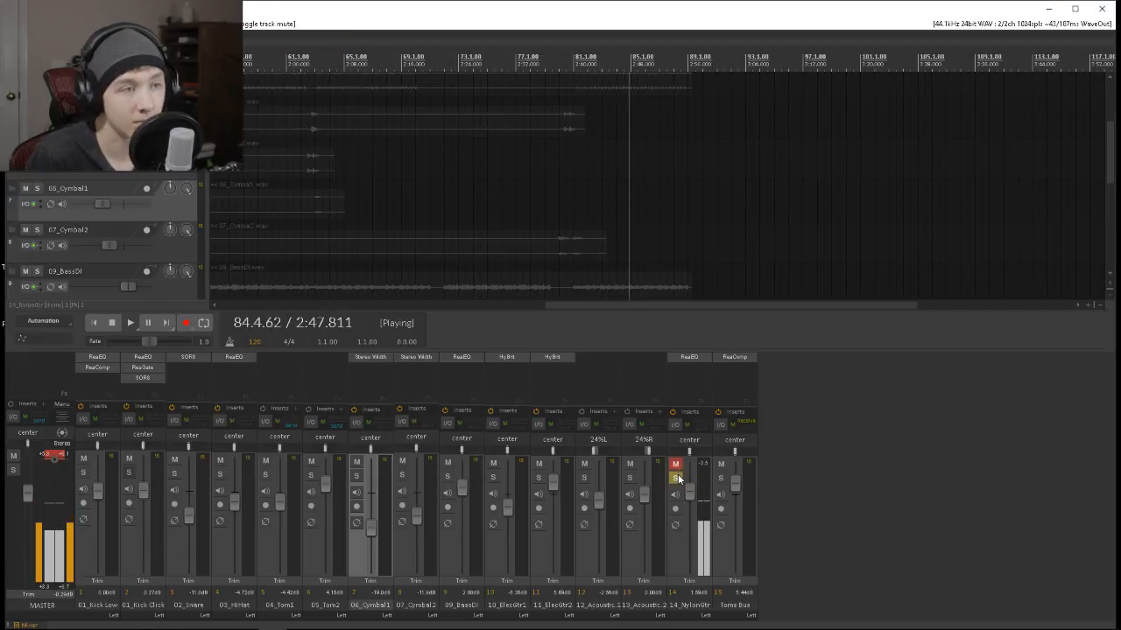
pyautogui.click(675, 475)
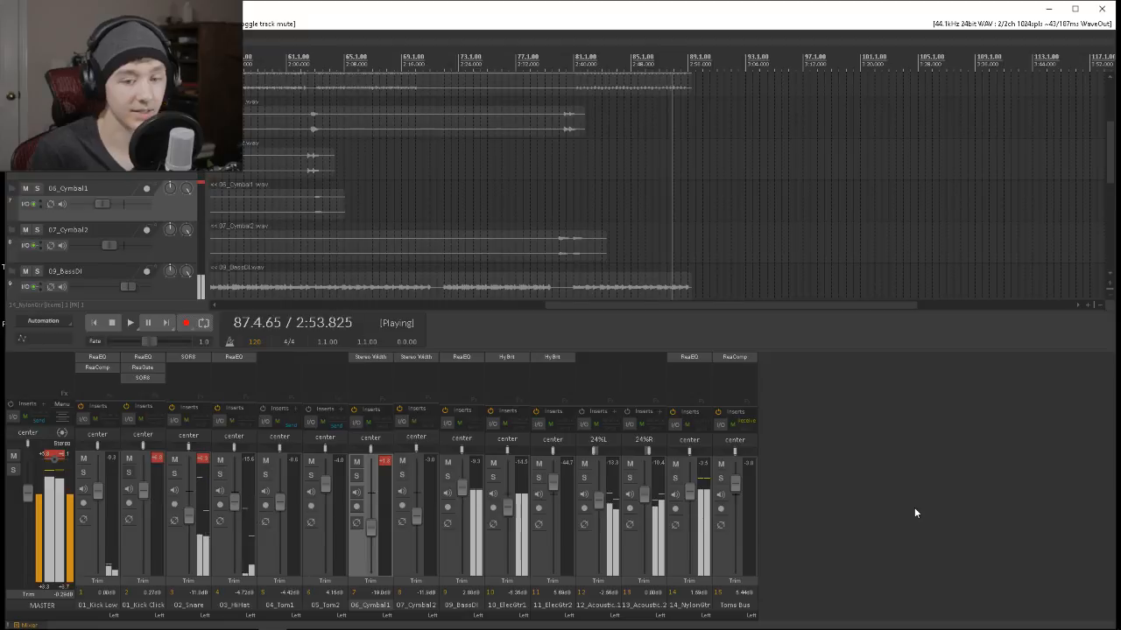
# Add two new tracks after the Toms Bus, named Drums Bus and Gt Bus.
pyautogui.doubleClick(843, 531)
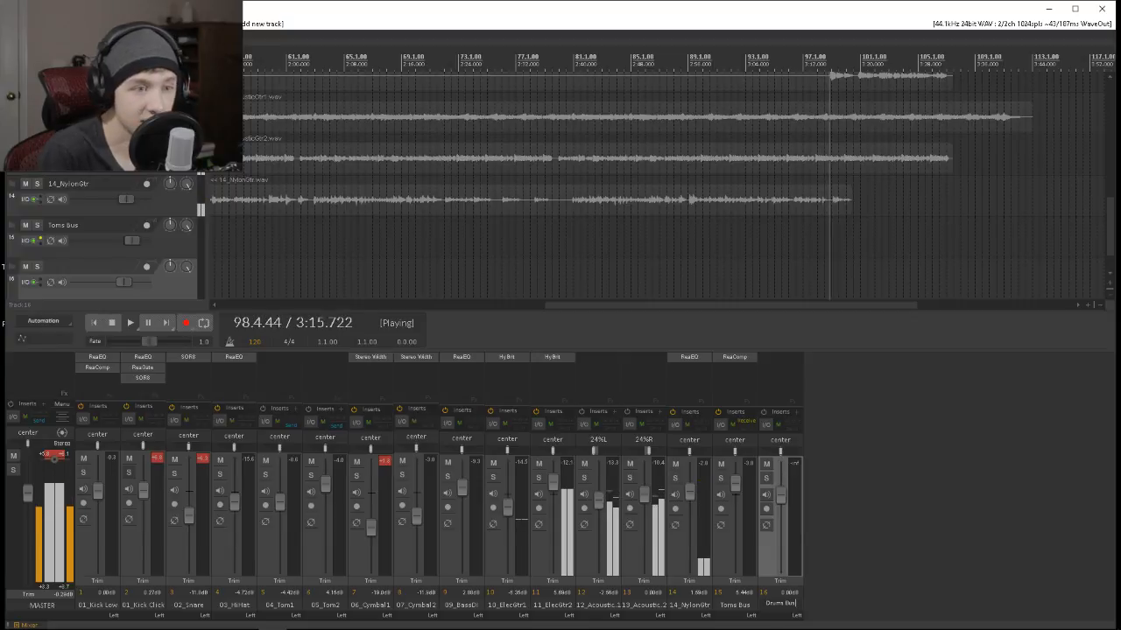
pyautogui.write('s')
pyautogui.press('Return')
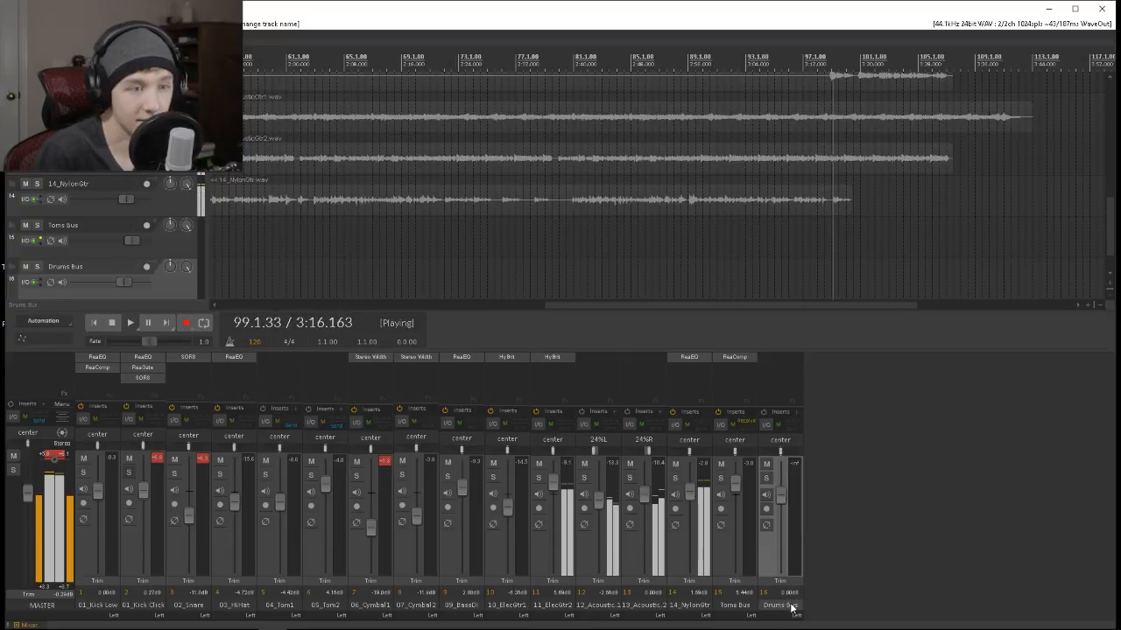
pyautogui.doubleClick(846, 549)
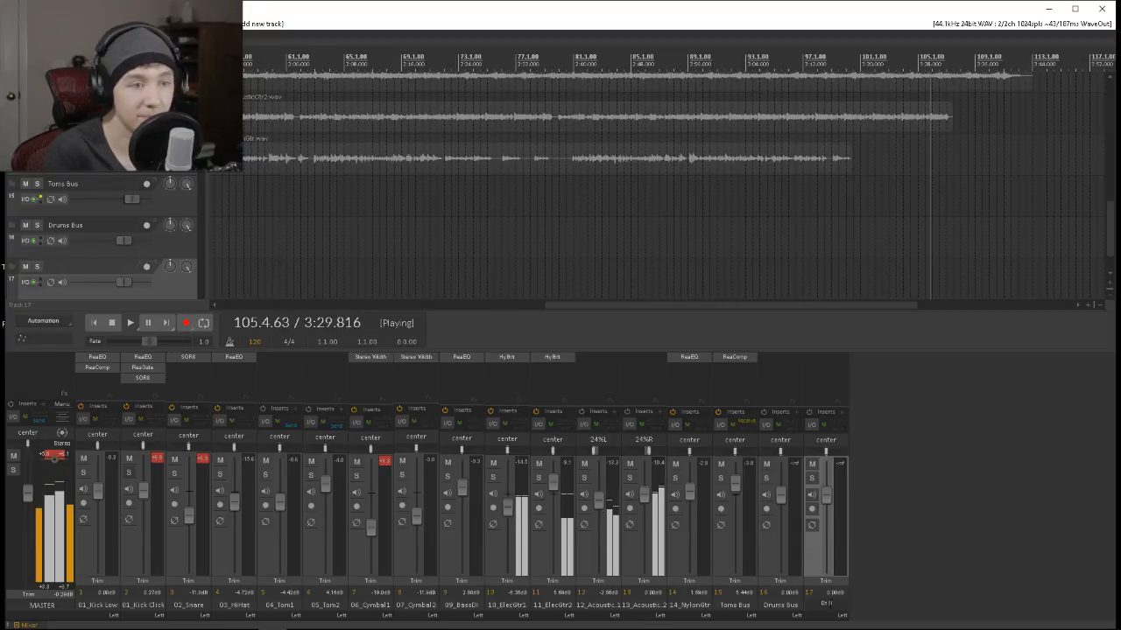
pyautogui.write('Gt Bus')
pyautogui.press('Return')
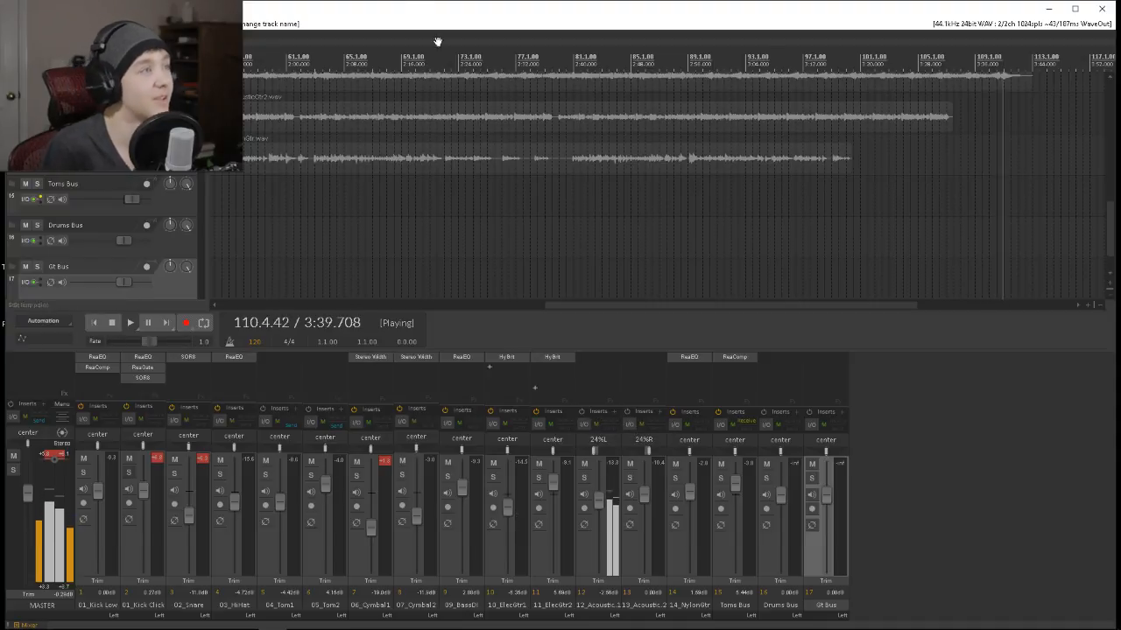
# Replay the full mix from around bar 79 and raise the 01_Kick Low volume to about 2.3 dB.
pyautogui.click(623, 62)
pyautogui.scroll(3, 574, 306)
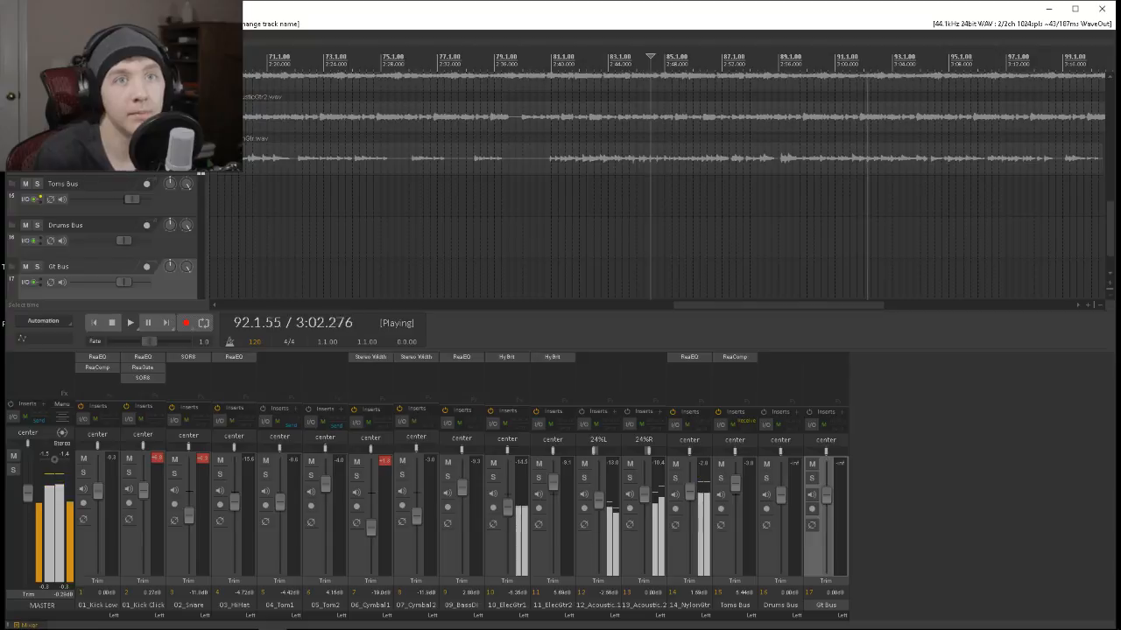
pyautogui.moveTo(1108, 239); pyautogui.dragTo(1070, 72)
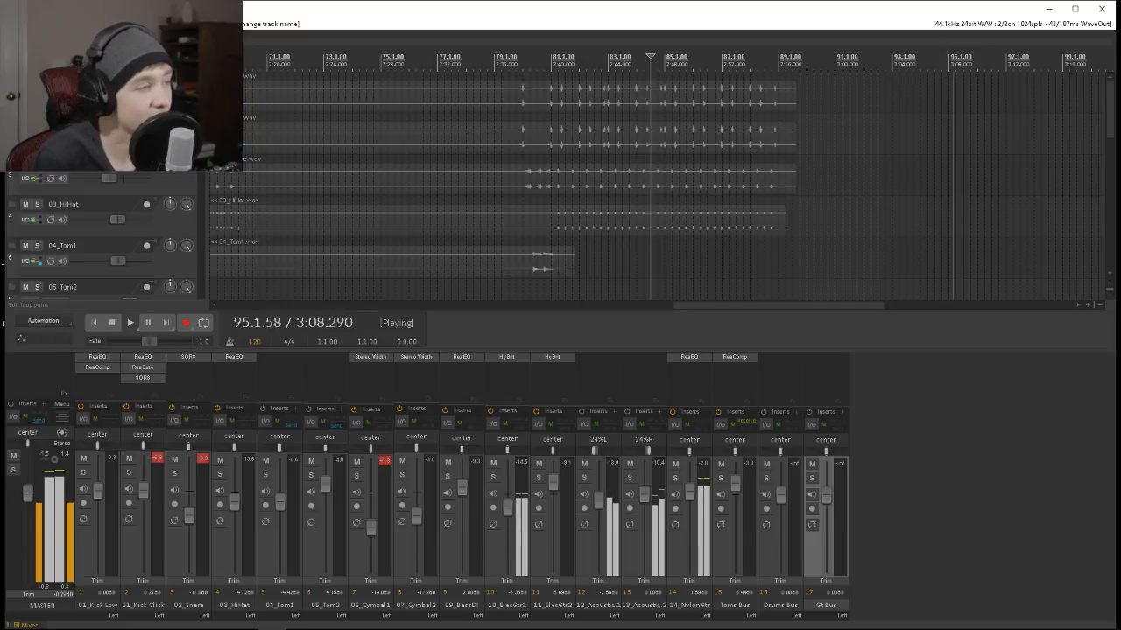
pyautogui.scroll(-1, 656, 179)
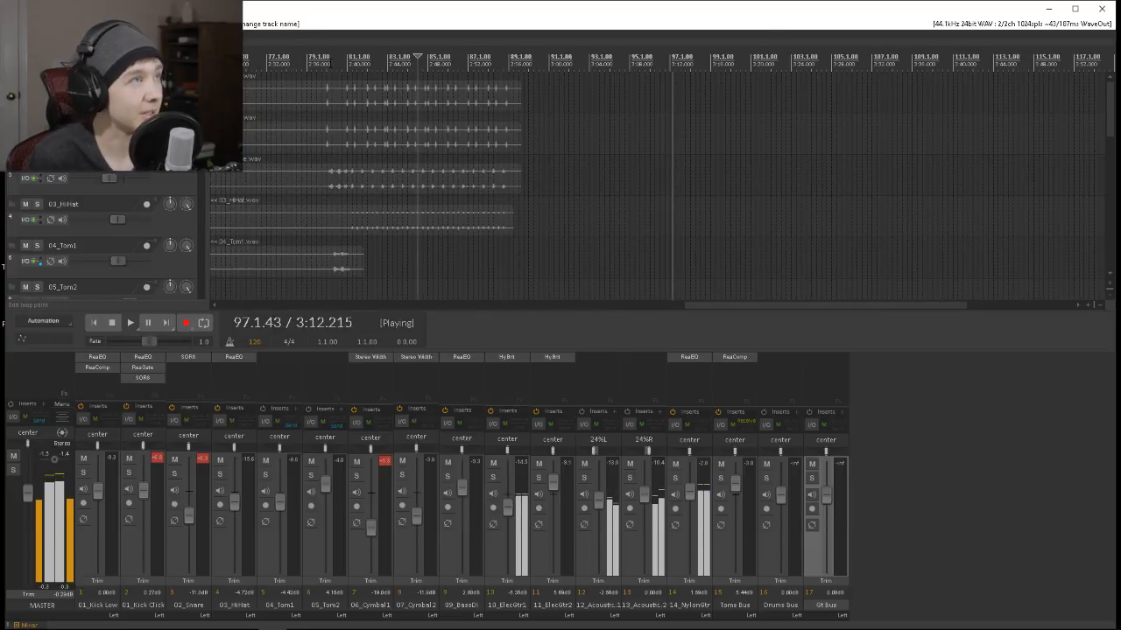
pyautogui.click(320, 57)
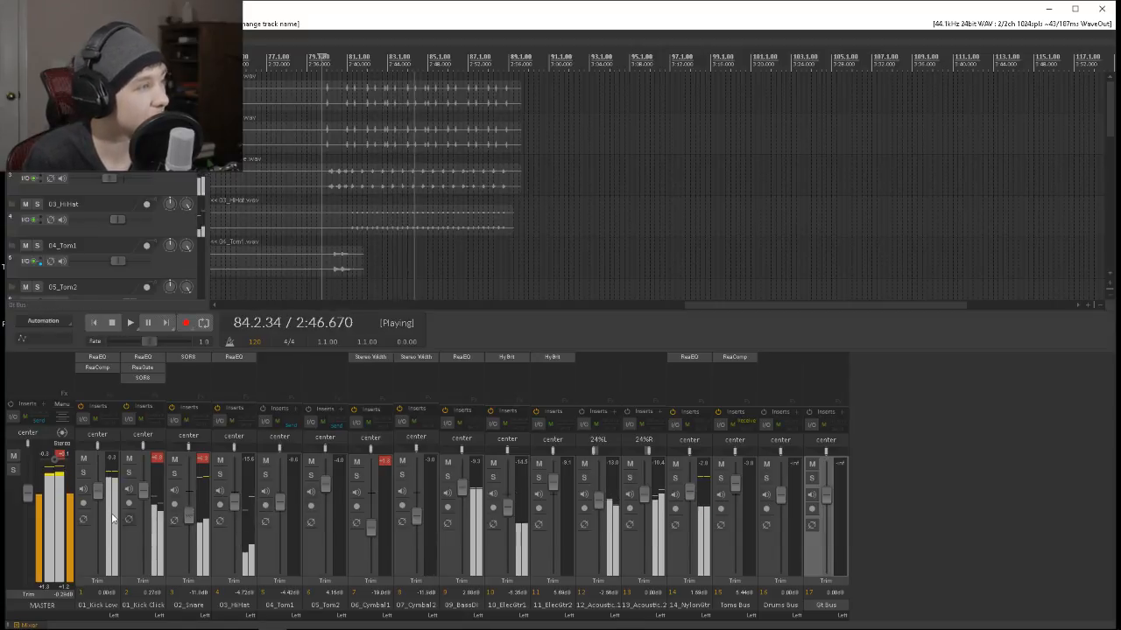
pyautogui.moveTo(98, 492); pyautogui.dragTo(98, 484)
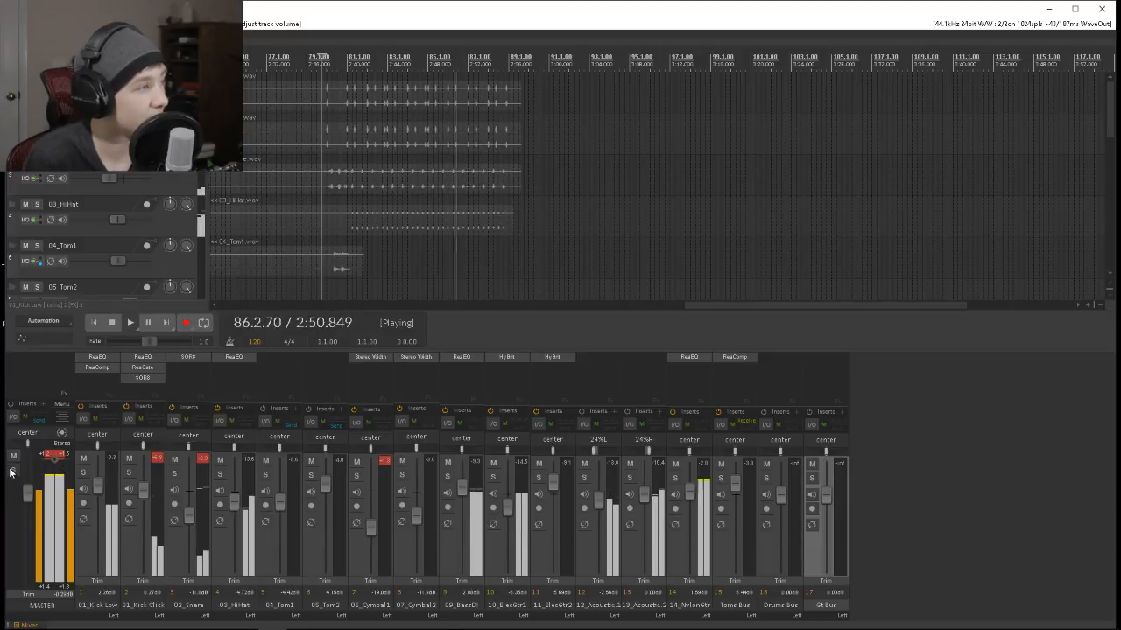
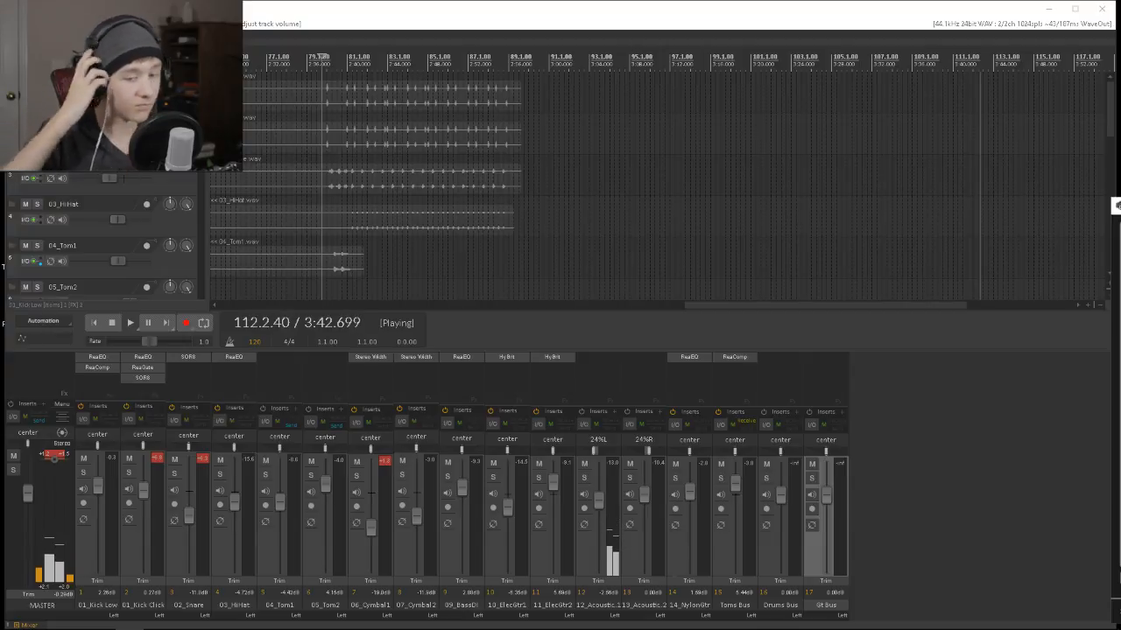
# Replay the full mix from around bar 79, nudge the 07_Cymbal2 volume to about -11.2 dB, and resume playback near bar 80.
pyautogui.press('space')
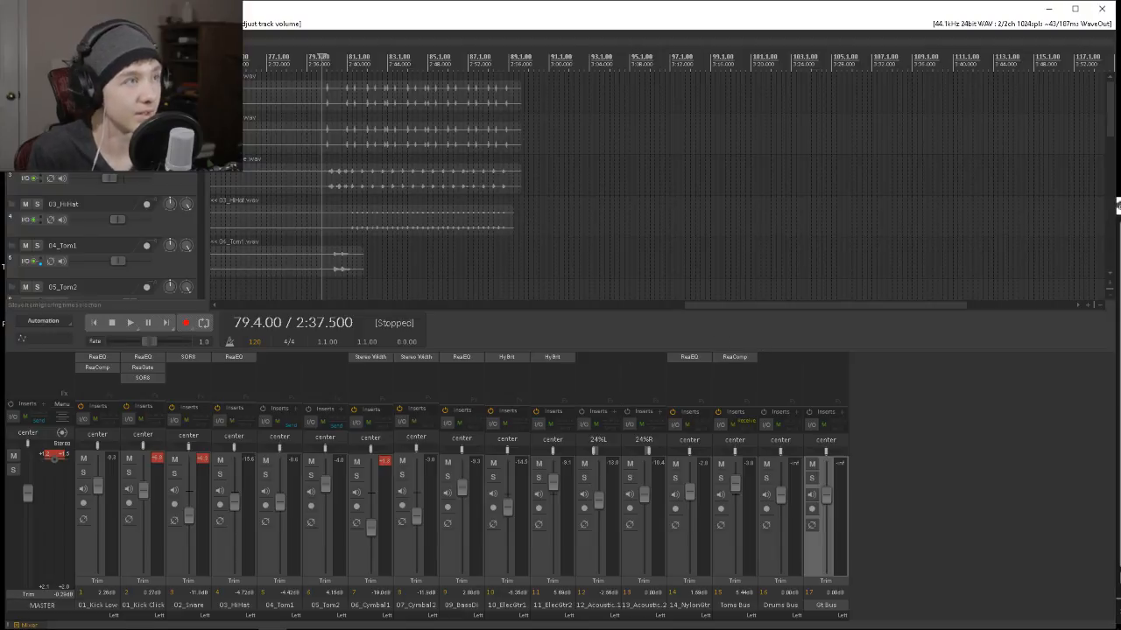
pyautogui.press('space')
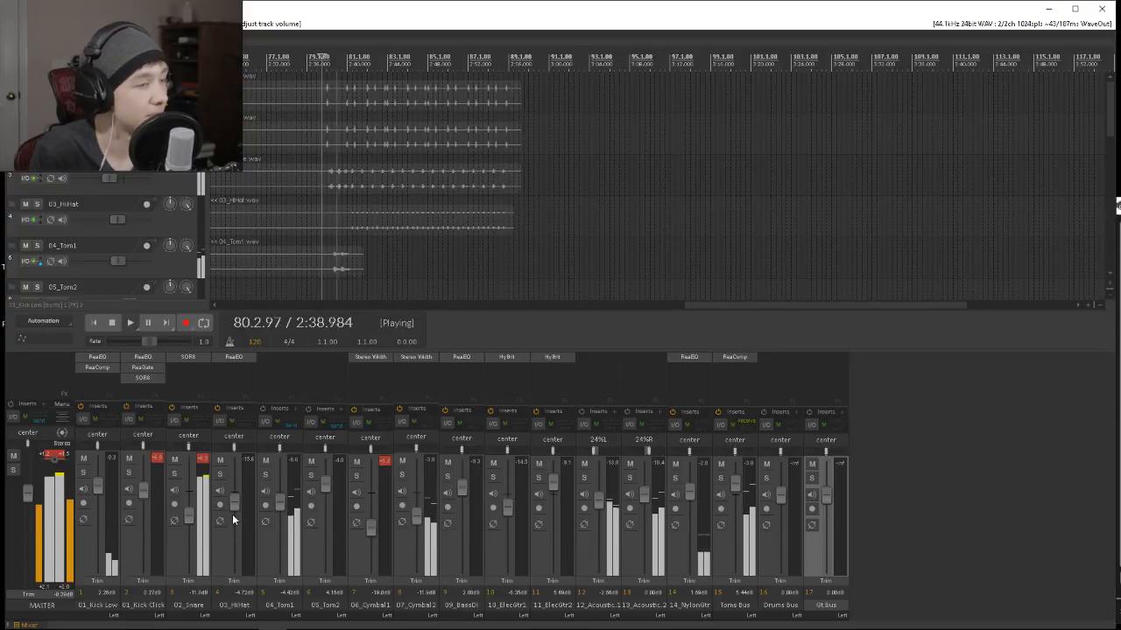
pyautogui.moveTo(415, 519); pyautogui.dragTo(415, 516)
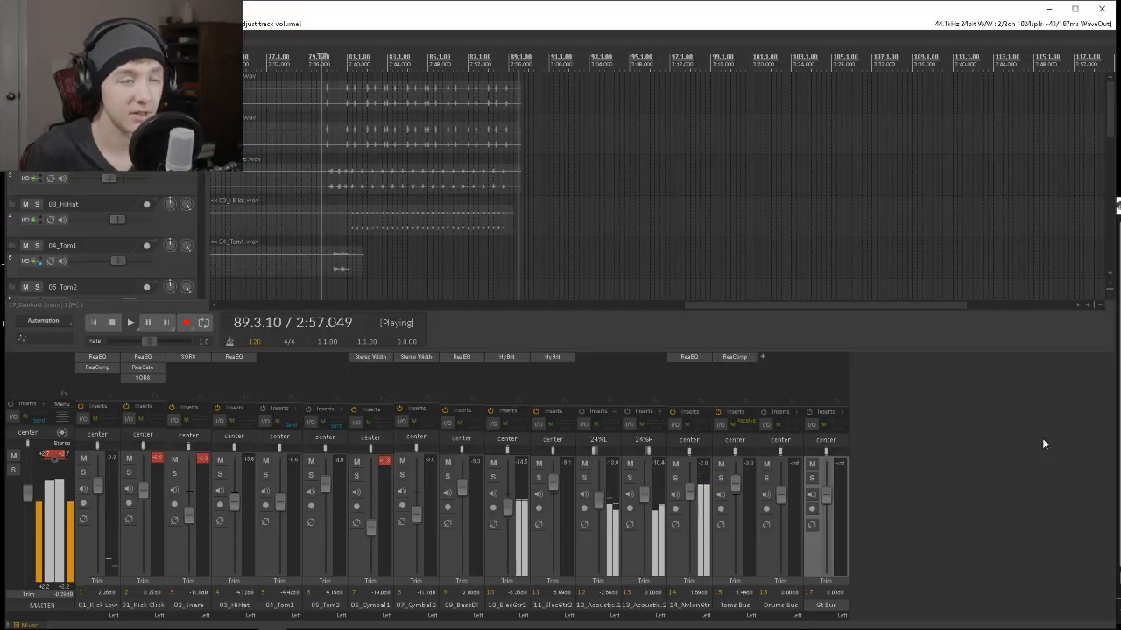
pyautogui.click(989, 485)
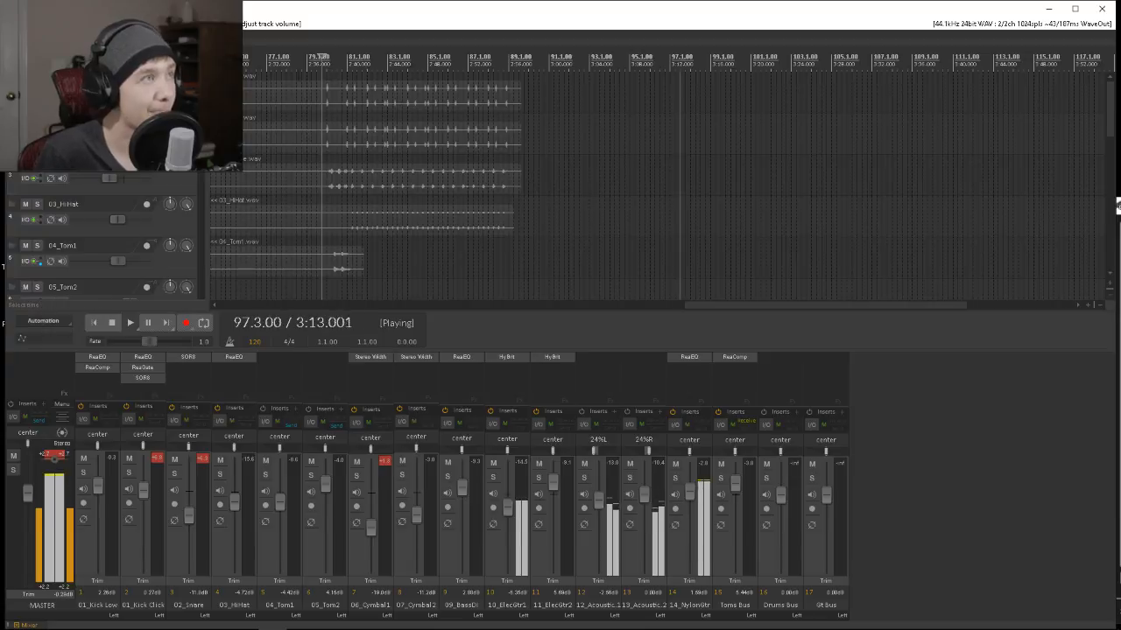
pyautogui.click(328, 94)
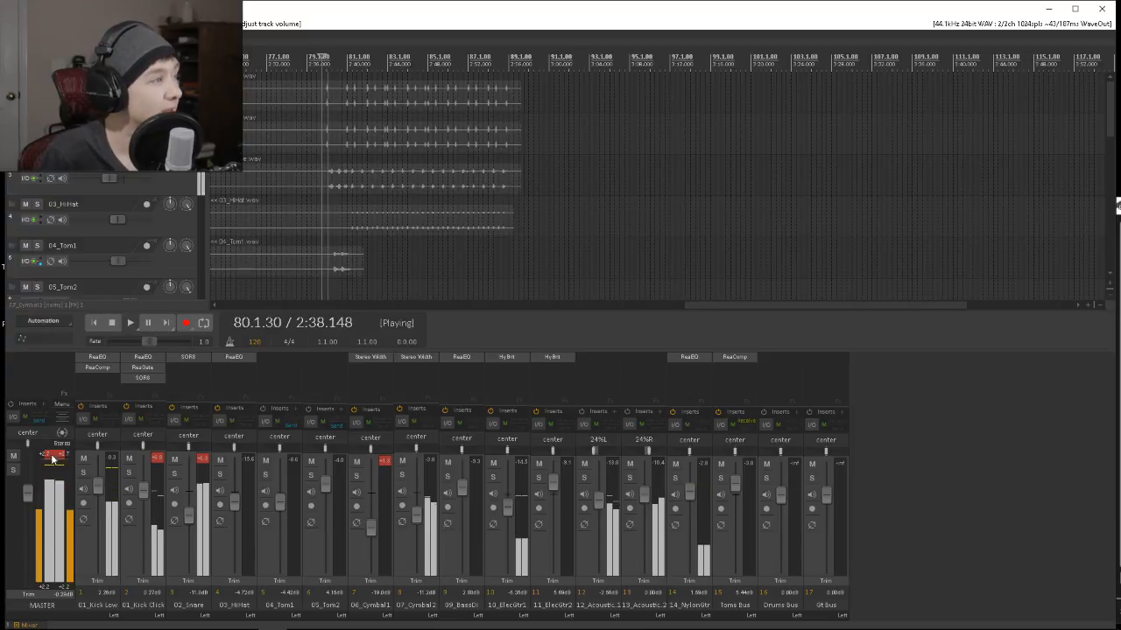
# Add the VST Limiter No6 effect to the master track.
pyautogui.click(21, 362)
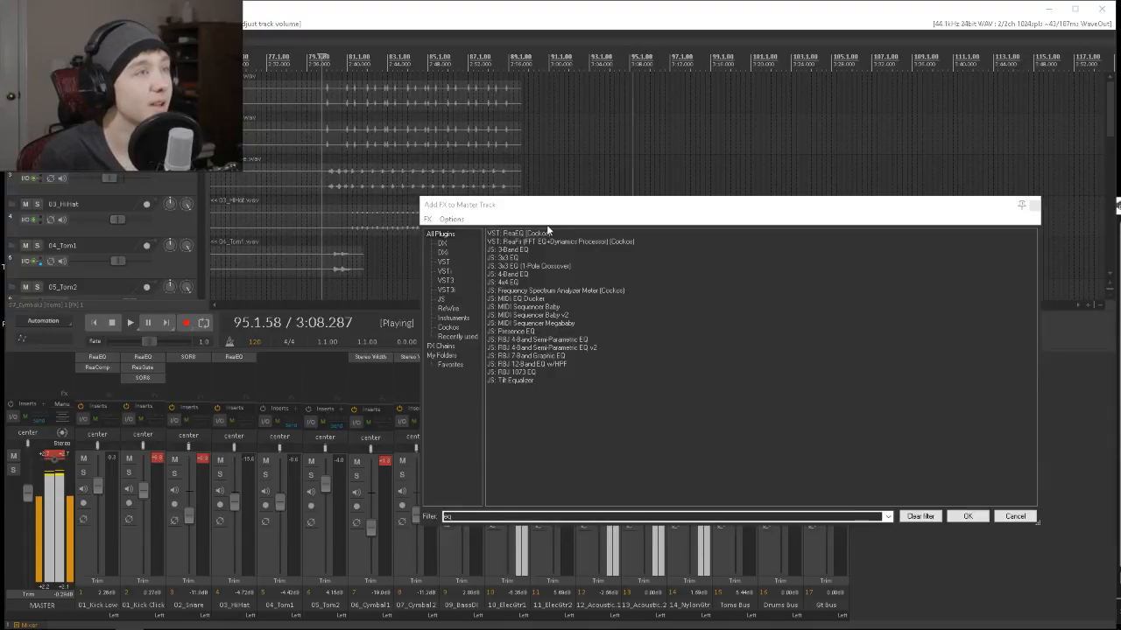
pyautogui.click(500, 517)
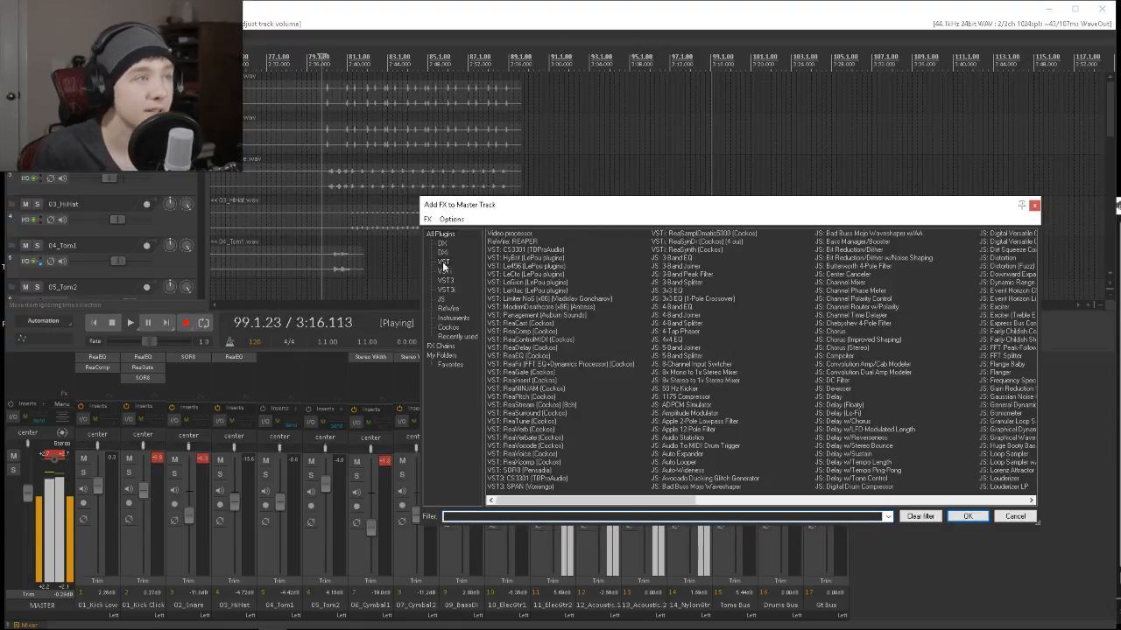
pyautogui.click(444, 263)
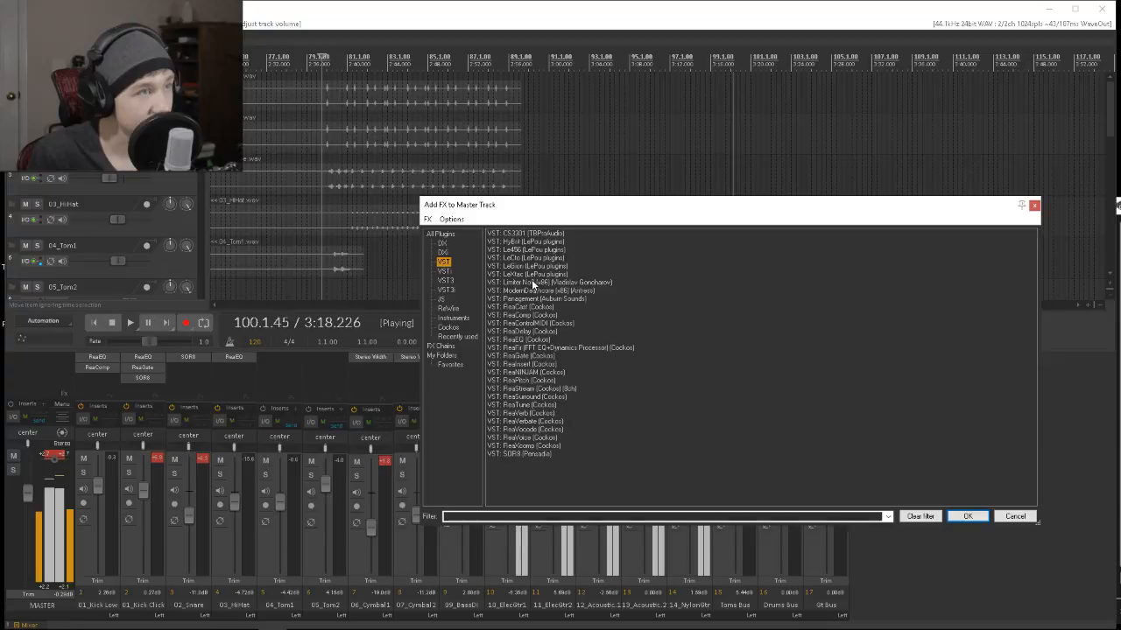
pyautogui.click(533, 282)
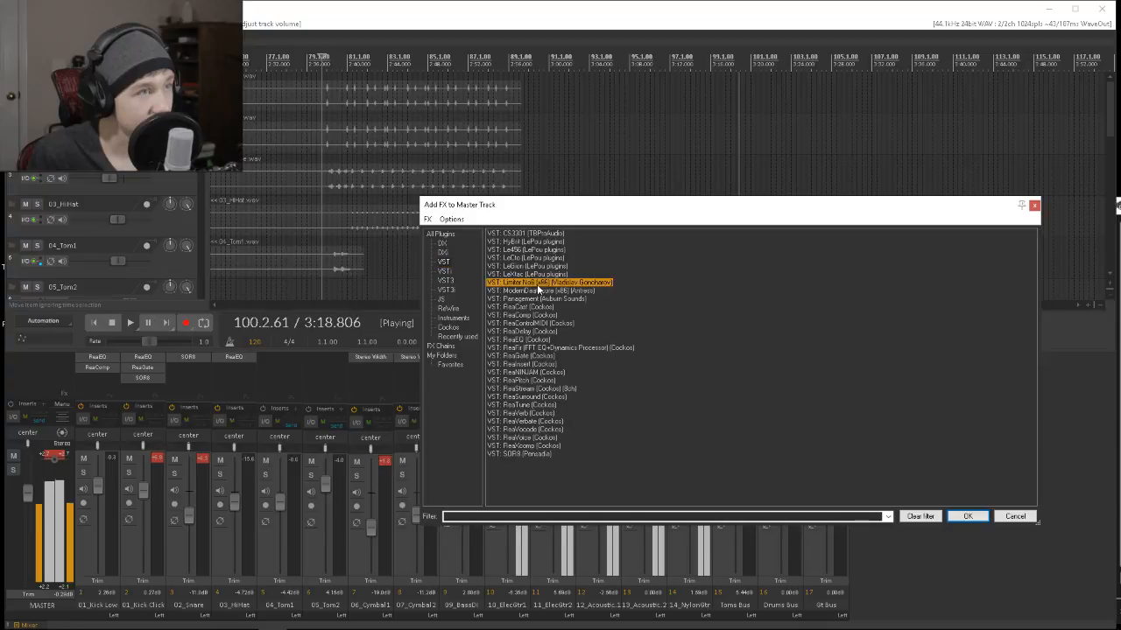
pyautogui.click(970, 517)
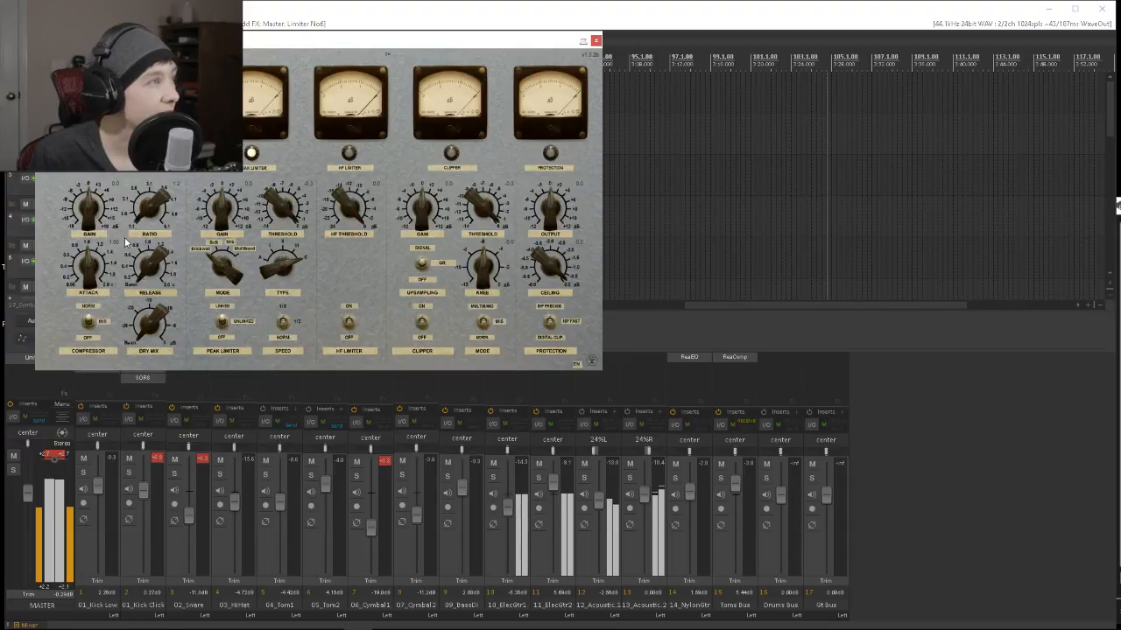
# Adjust the compressor ratio in the master's Limiter No6, switch off its peak limiter, and close the plugin.
pyautogui.moveTo(142, 211); pyautogui.dragTo(134, 209)
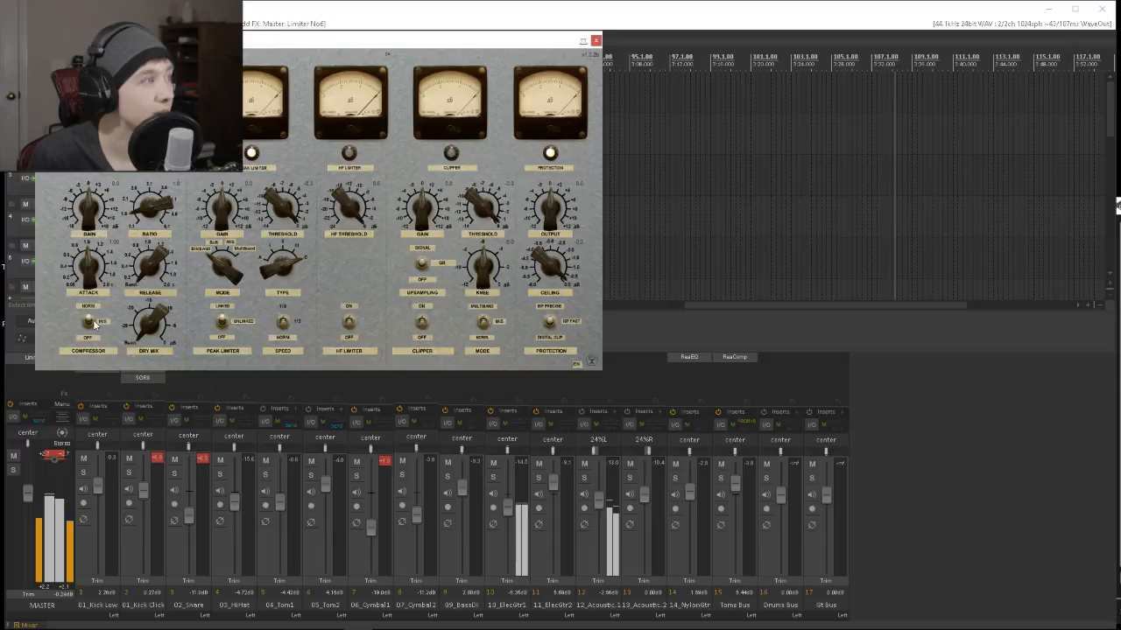
pyautogui.moveTo(484, 43); pyautogui.dragTo(801, 131)
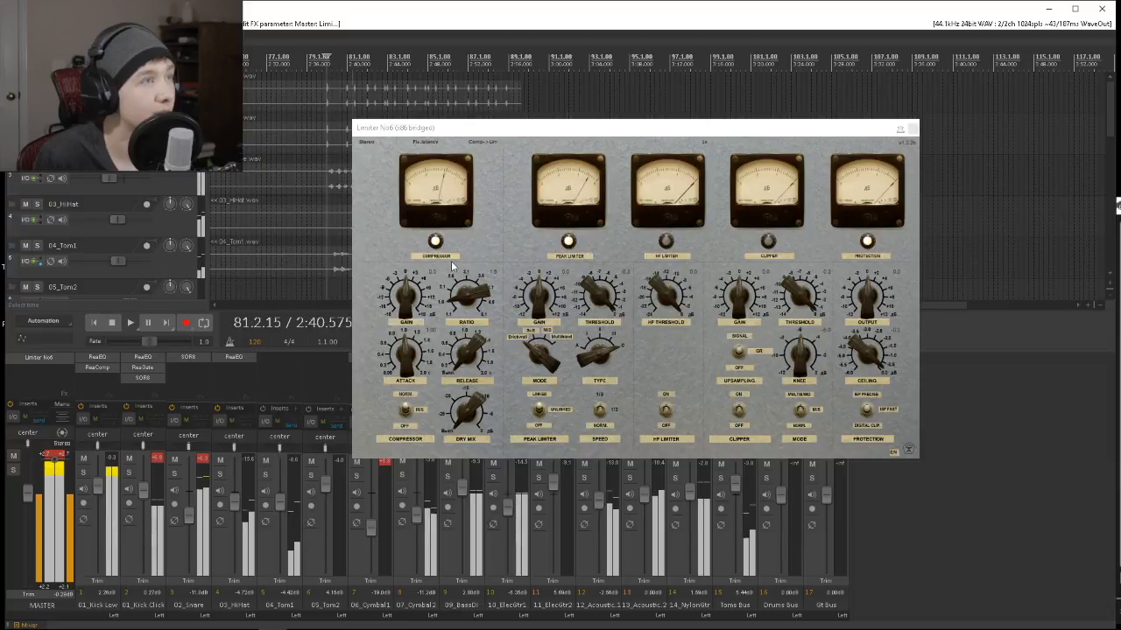
pyautogui.click(541, 418)
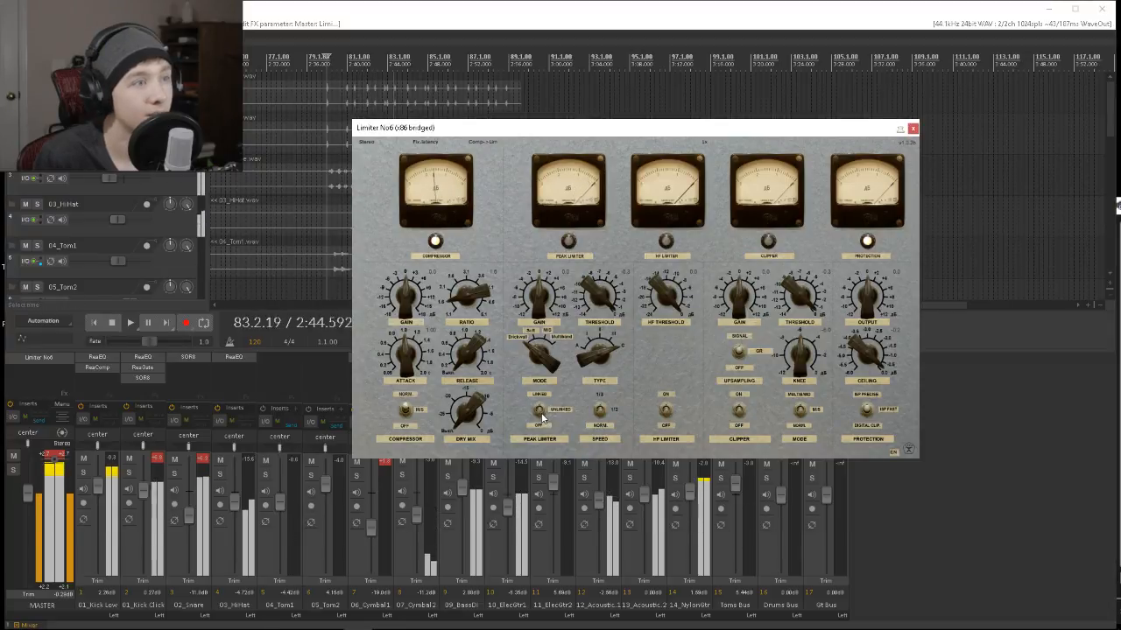
pyautogui.click(539, 411)
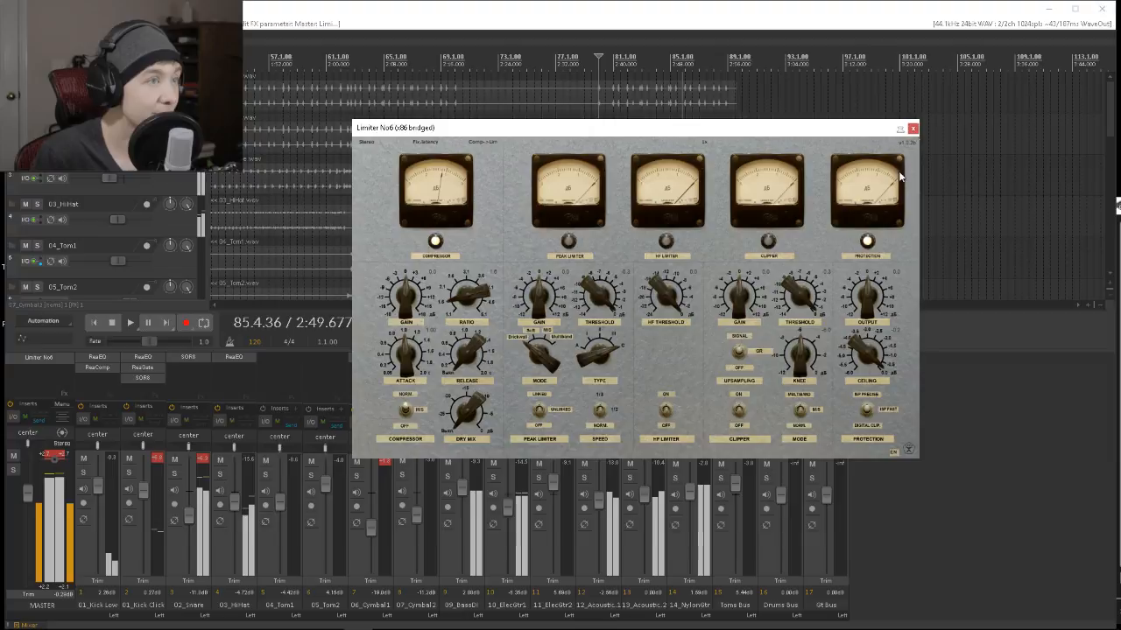
pyautogui.click(913, 130)
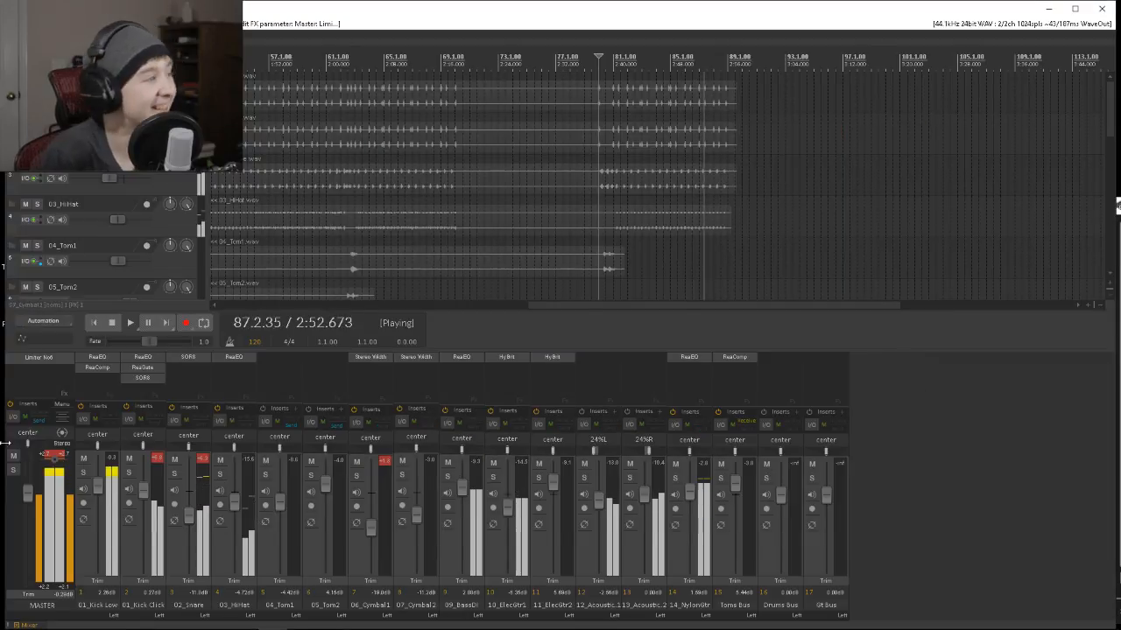
# Reset the master peak indicator, set the master volume to 1.04 dB, and replay the mix from bar 80.
pyautogui.click(59, 455)
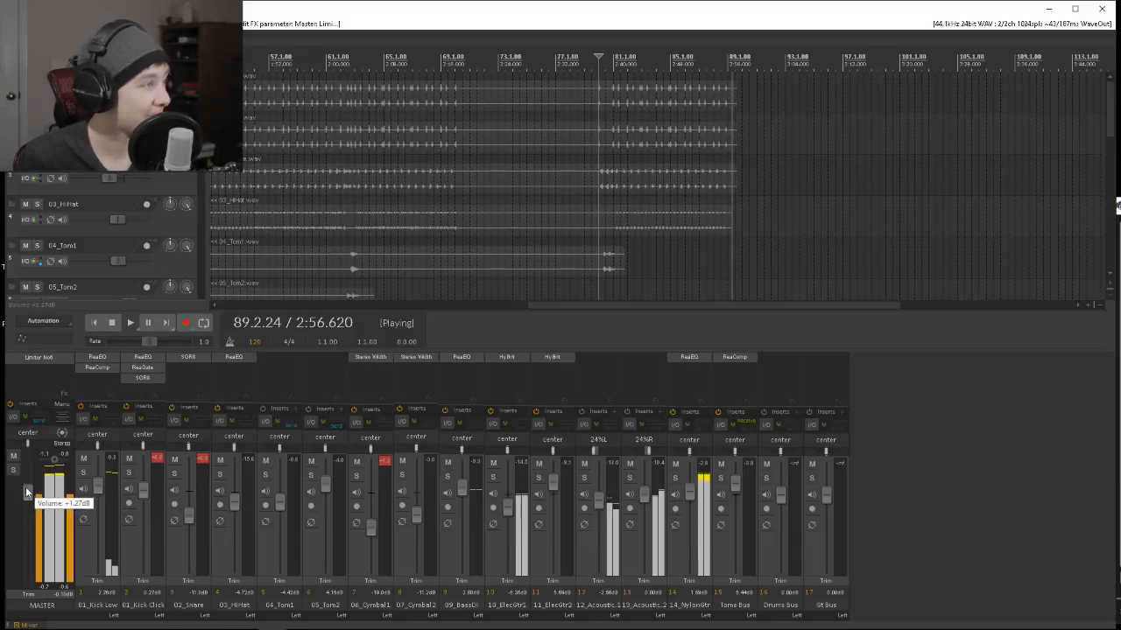
pyautogui.moveTo(26, 492); pyautogui.dragTo(27, 495)
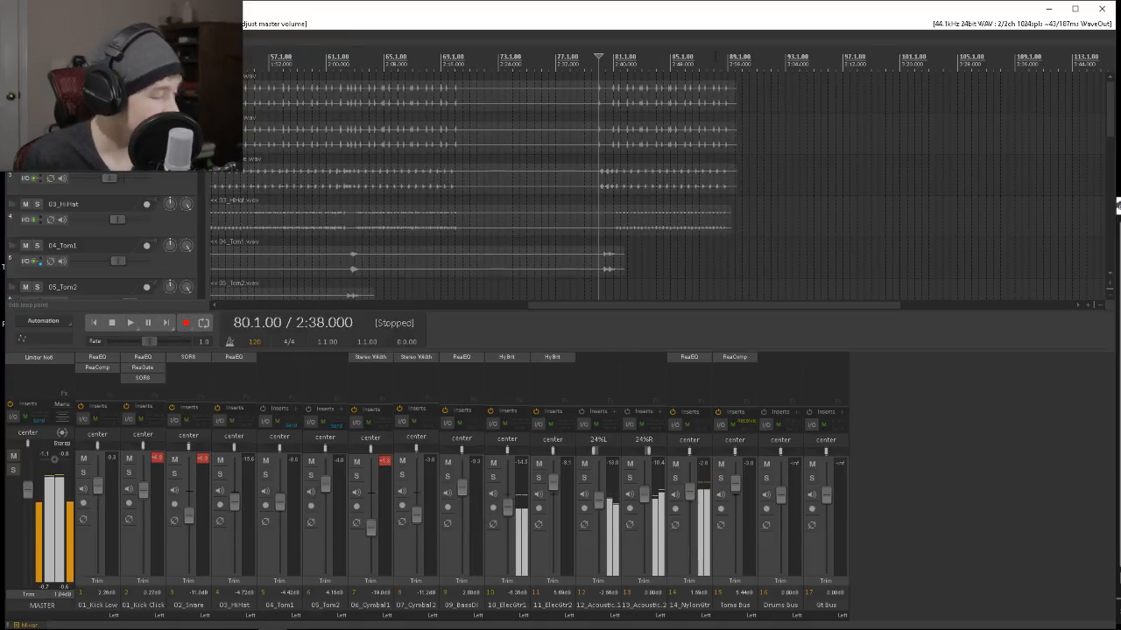
pyautogui.press('space')
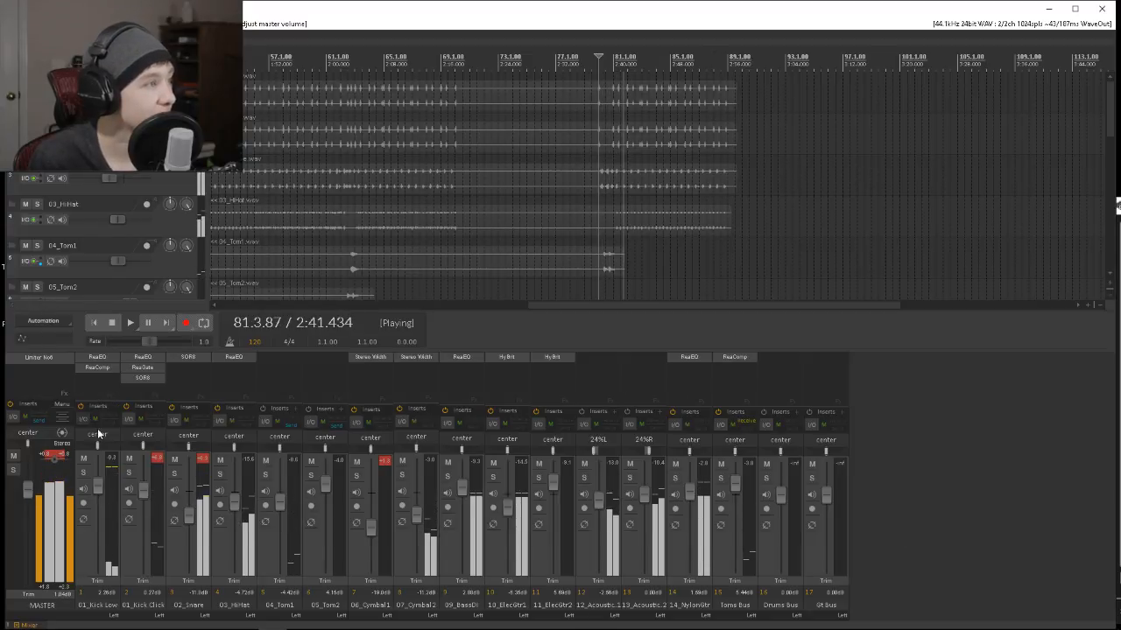
# Try to copy the effects of 01_Kick Low onto the Drums Bus, and close the effects chain window.
pyautogui.moveTo(97, 428); pyautogui.dragTo(430, 568)
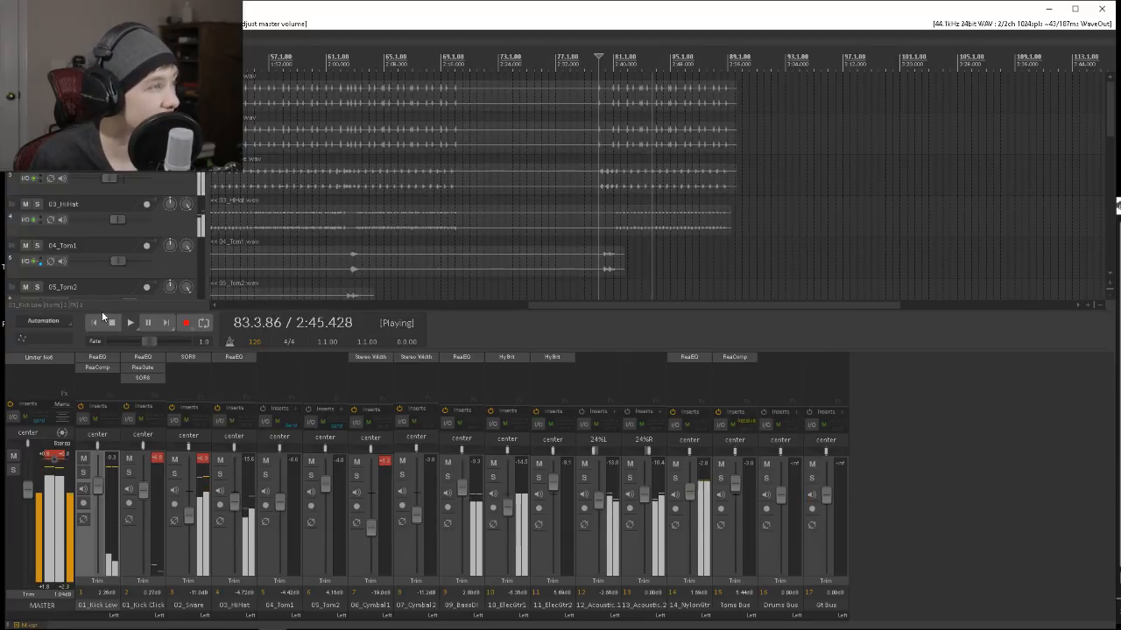
pyautogui.moveTo(106, 407); pyautogui.dragTo(780, 389)
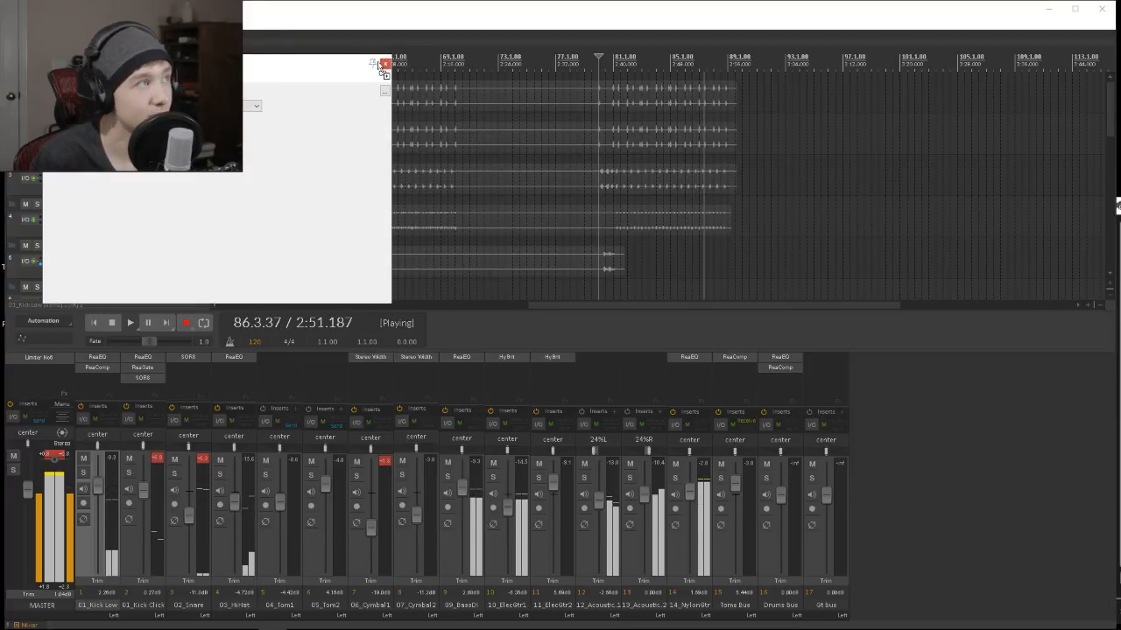
pyautogui.click(386, 64)
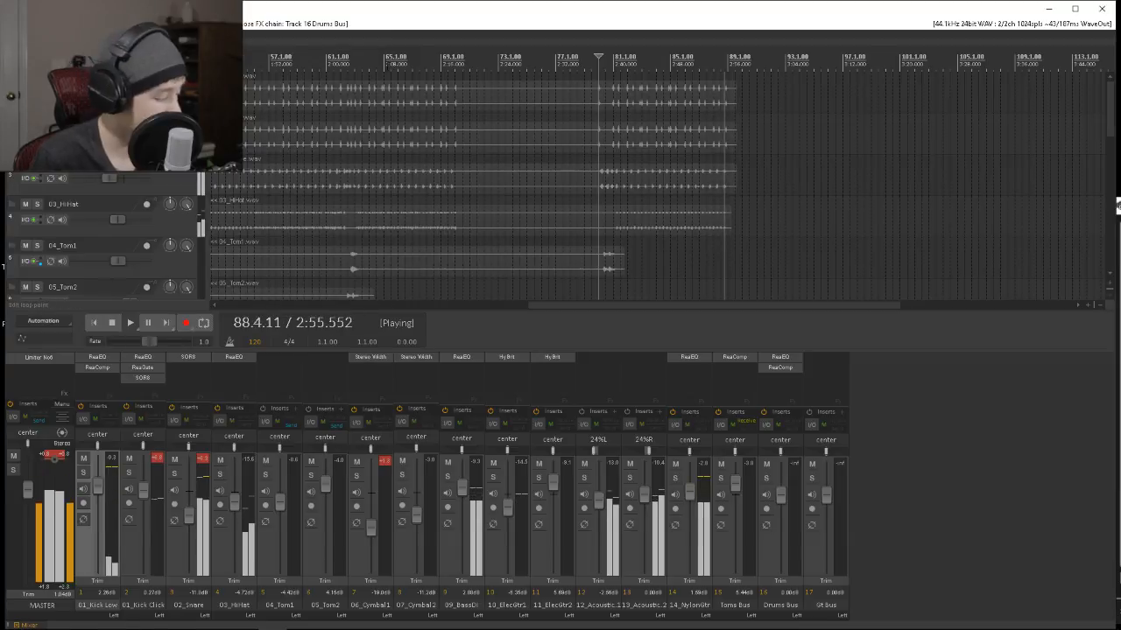
# Undo the effects copy on the Drums Bus and replay the mix from bar 80.
pyautogui.hotkey('ctrl', 'z')
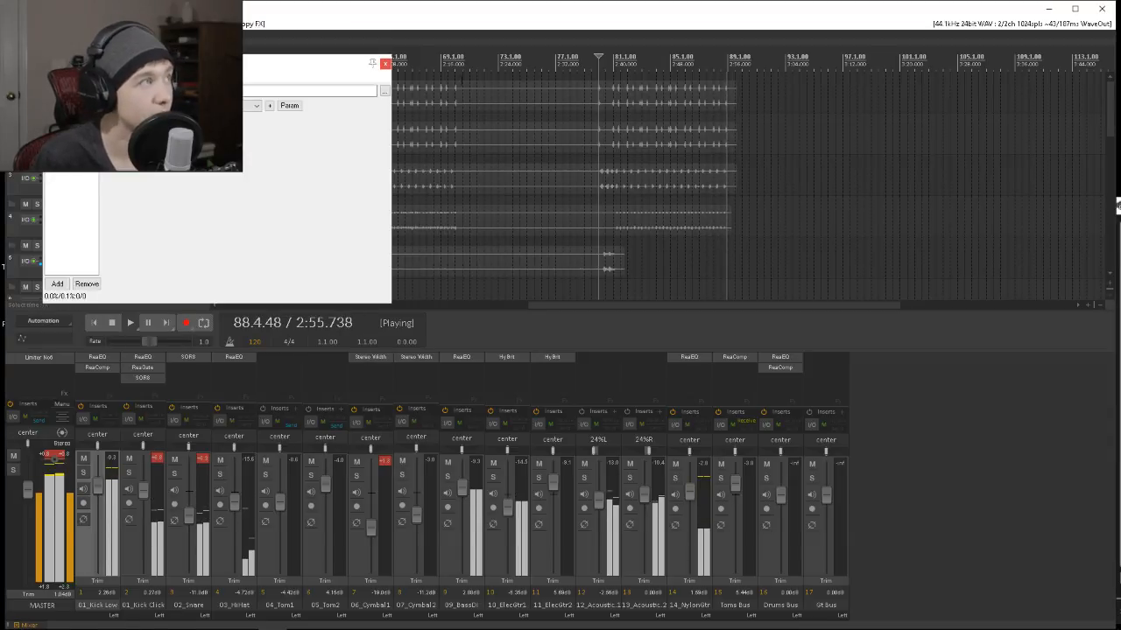
pyautogui.hotkey('ctrl', 'z')
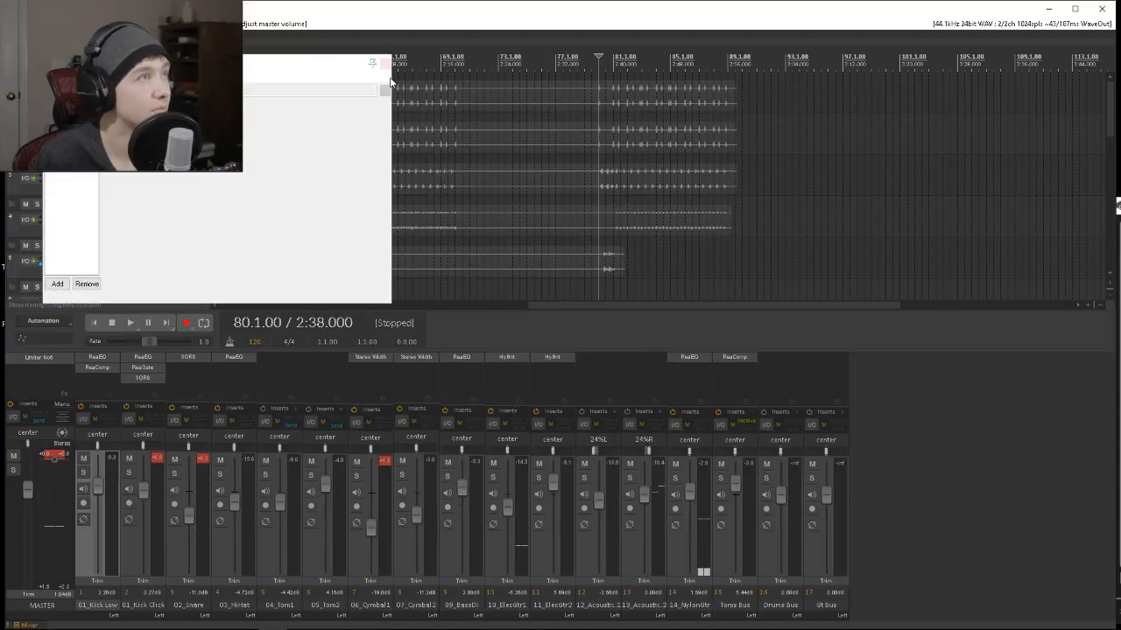
pyautogui.hotkey('ctrl', 'z')
pyautogui.press('space')
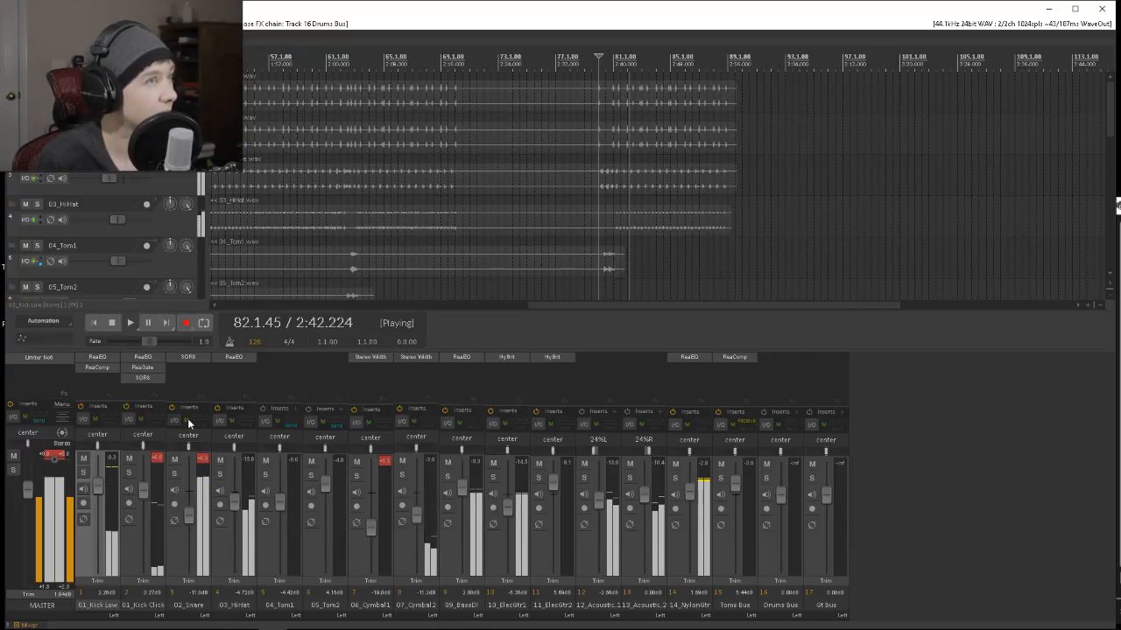
pyautogui.click(32, 23)
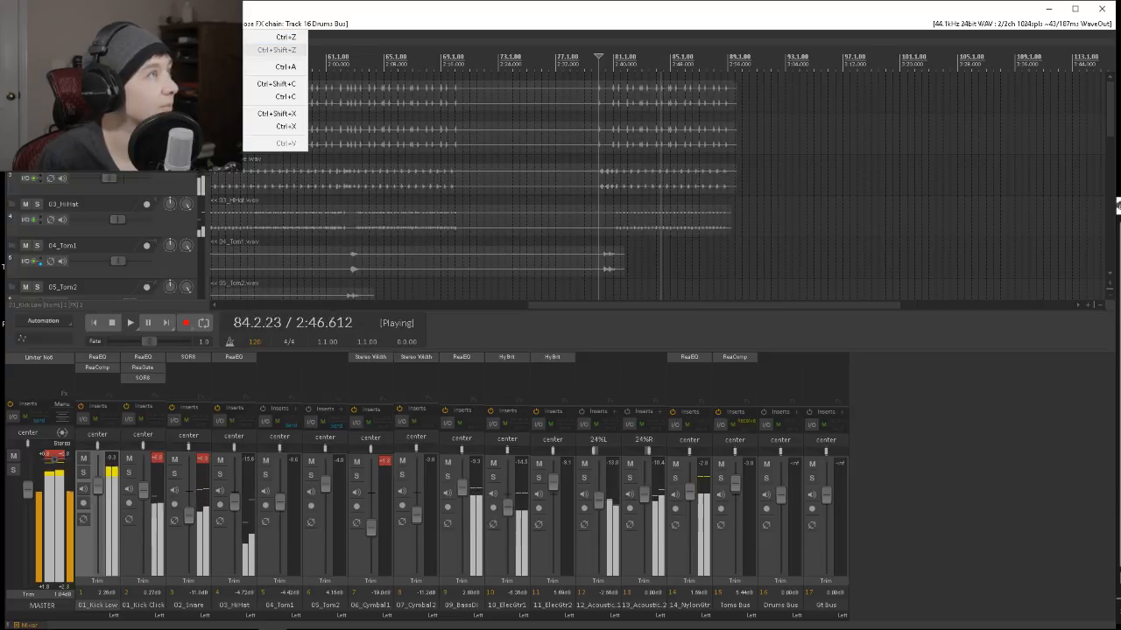
pyautogui.click(994, 373)
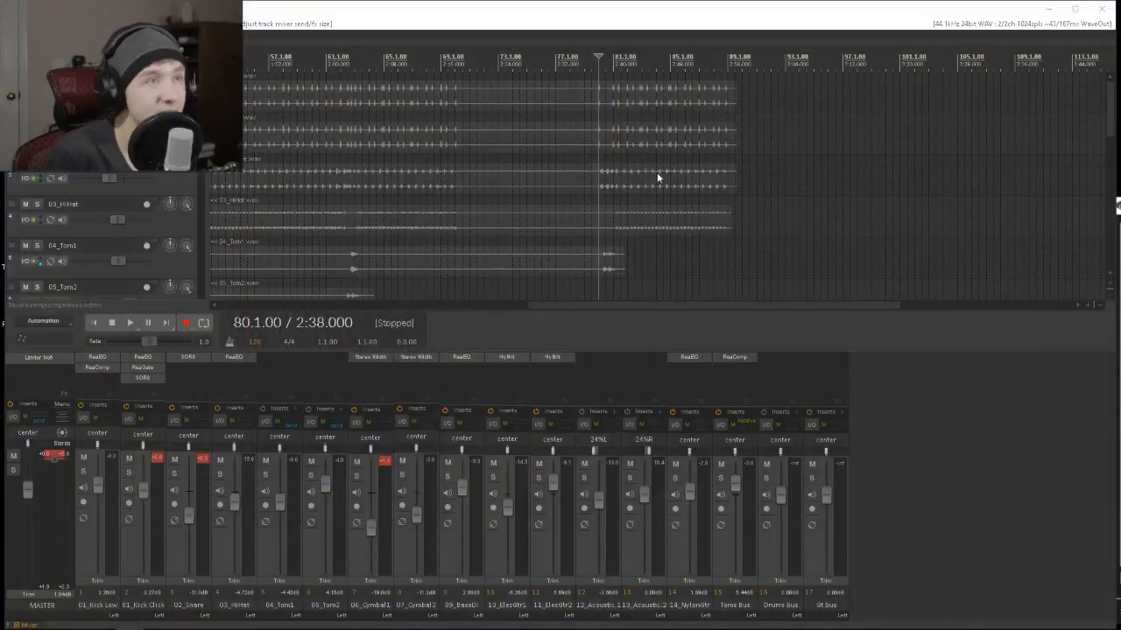
# Playing from bar 13, lower 01_Kick Low to about -0.9 dB, 01_Kick Click to about -4 dB, 02_Snare to about -15.8 dB, and reduce 03_HiHat.
pyautogui.press('space')
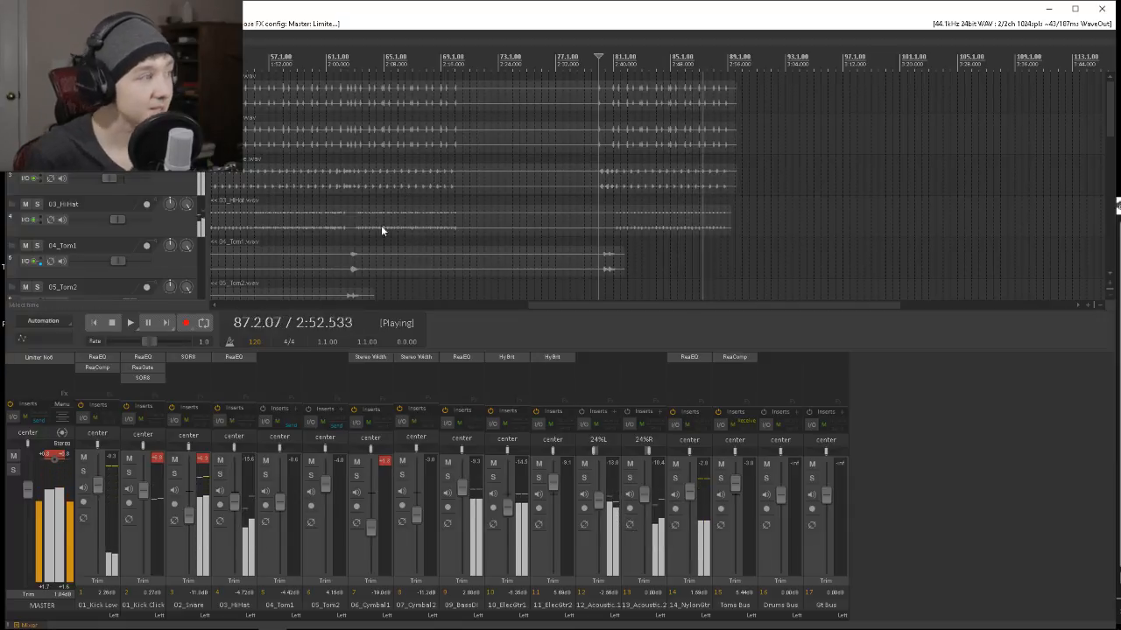
pyautogui.scroll(-3, 345, 211)
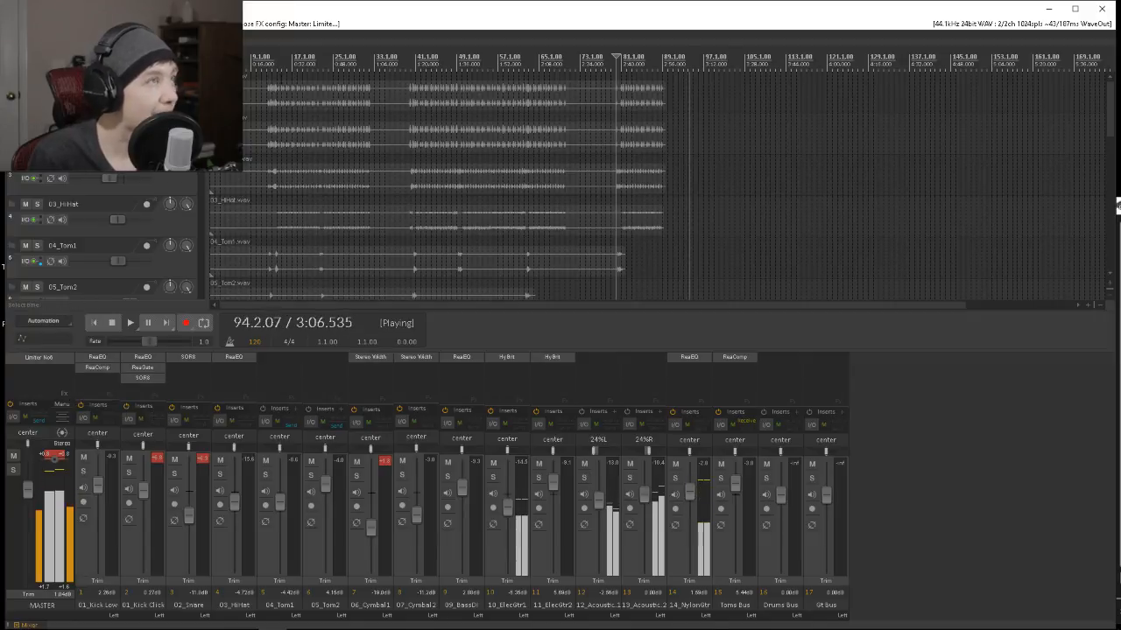
pyautogui.click(272, 94)
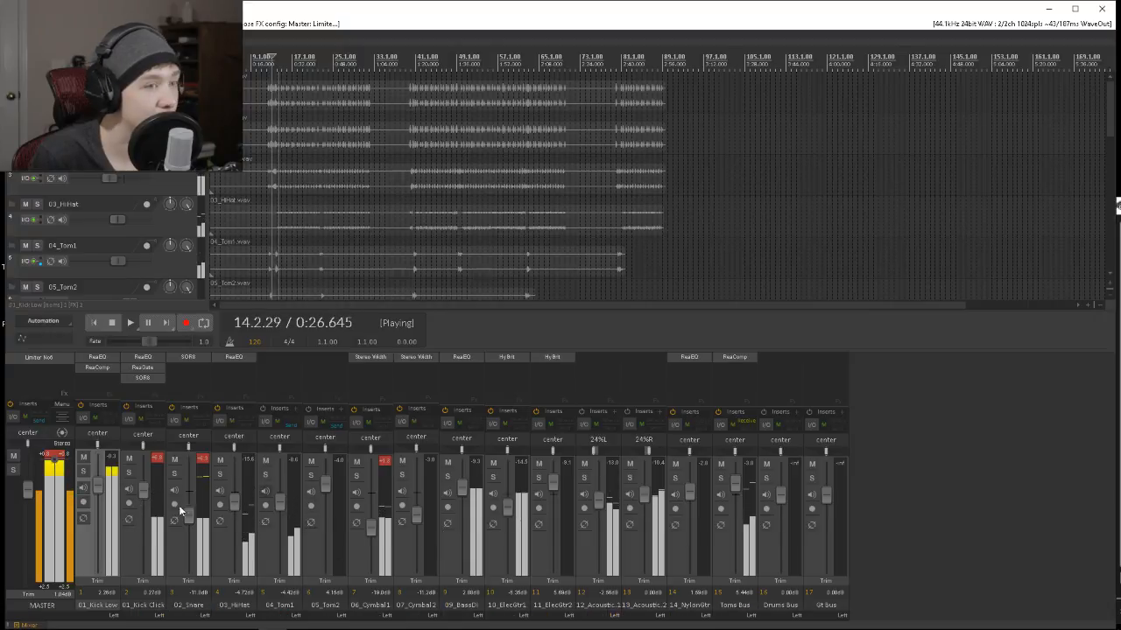
pyautogui.moveTo(98, 484); pyautogui.dragTo(188, 523)
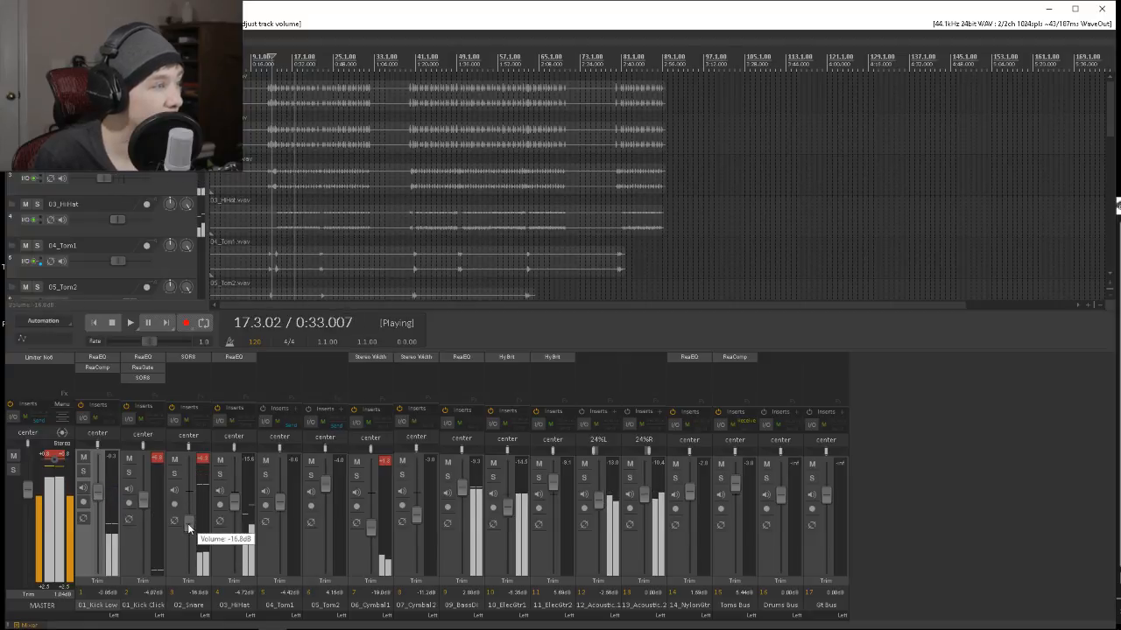
pyautogui.moveTo(232, 503); pyautogui.dragTo(232, 511)
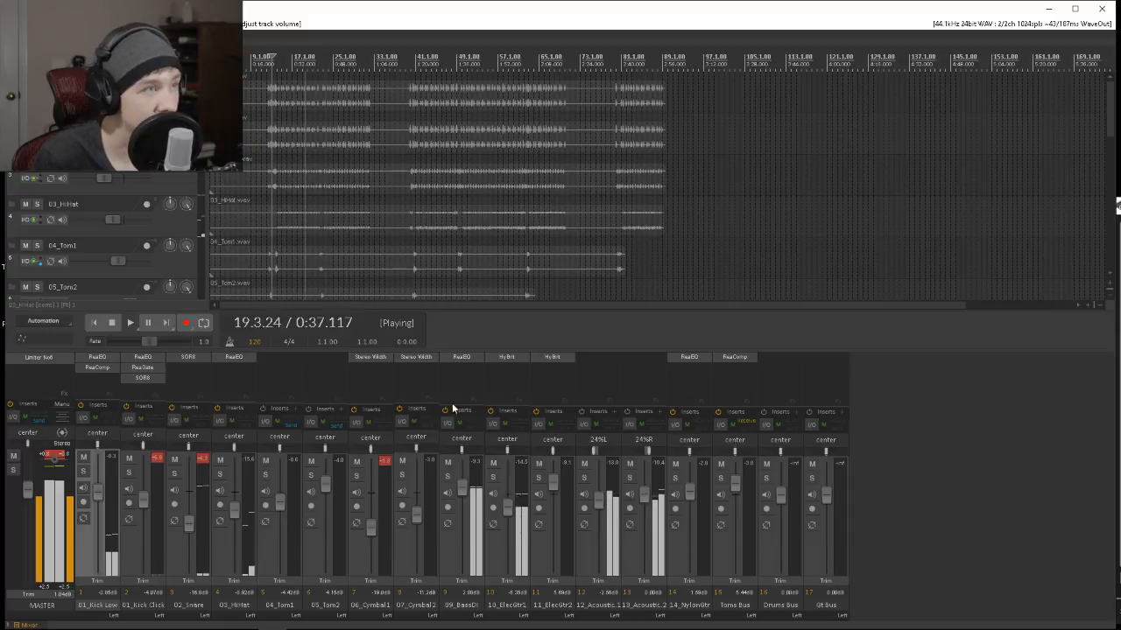
# Lower 04_Tom1 to about -7.5 dB, 05_Tom2 to about 0.5 dB, and reduce the 06_Cymbal1 volume, ending playback.
pyautogui.moveTo(279, 501); pyautogui.dragTo(325, 491)
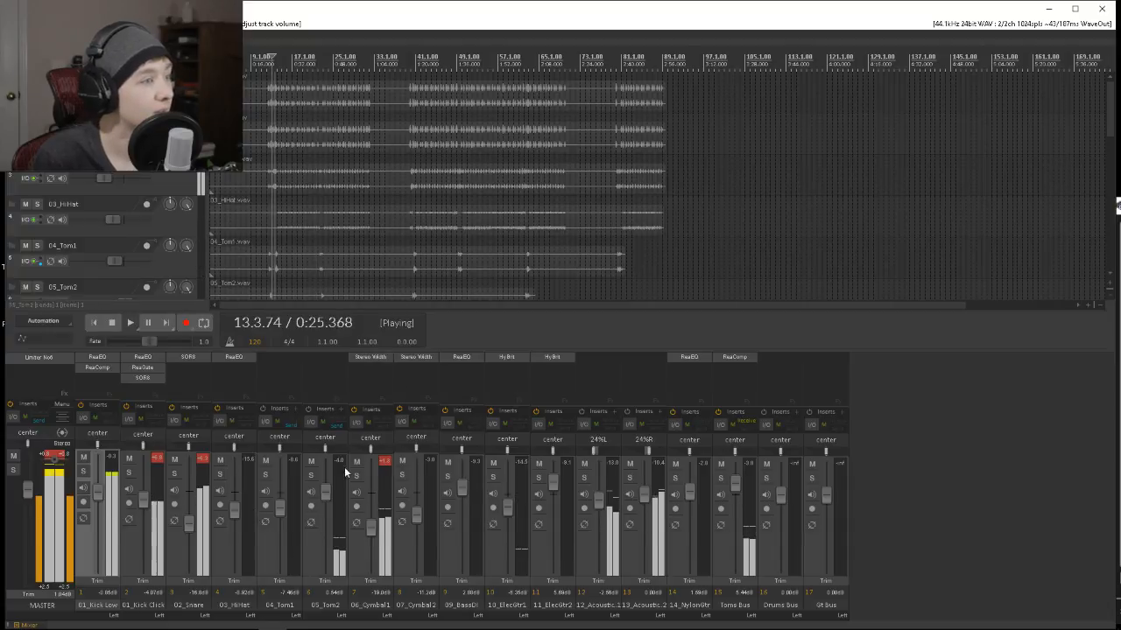
pyautogui.moveTo(369, 525); pyautogui.dragTo(372, 531)
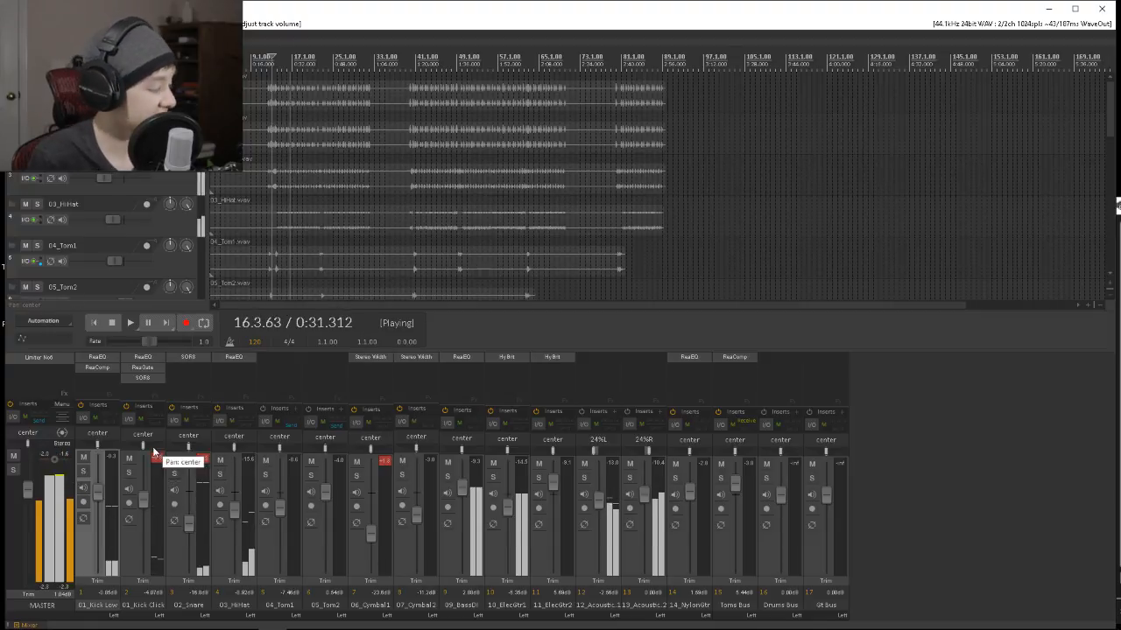
pyautogui.press('space')
# Stop playback and save the current project under the name Trial on the Desktop.
pyautogui.click(14, 23)
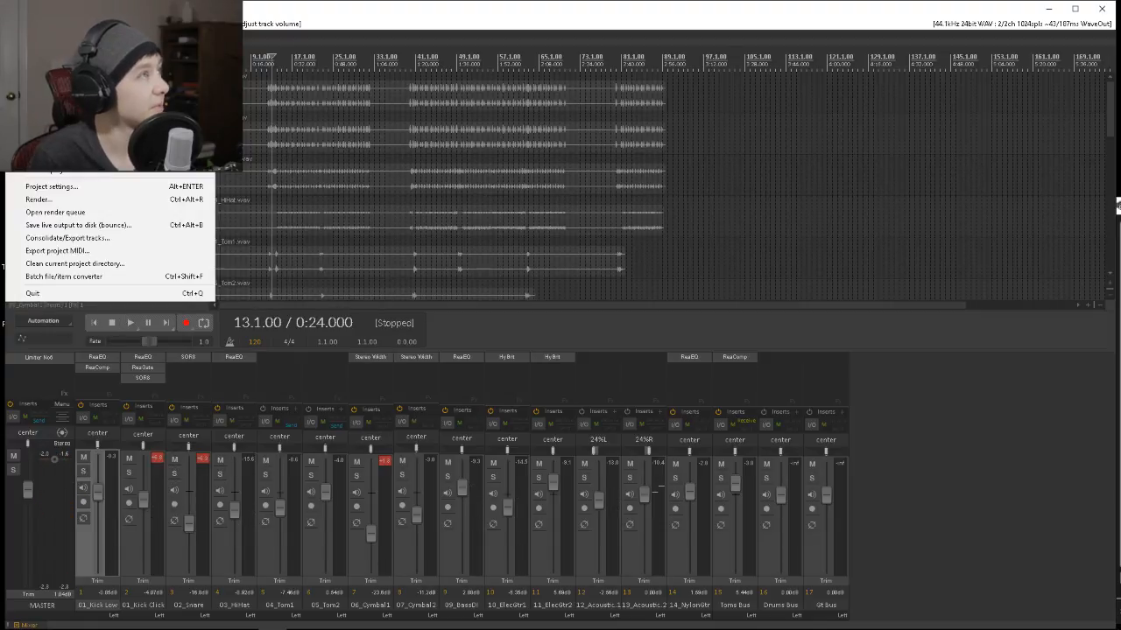
pyautogui.moveTo(53, 114)
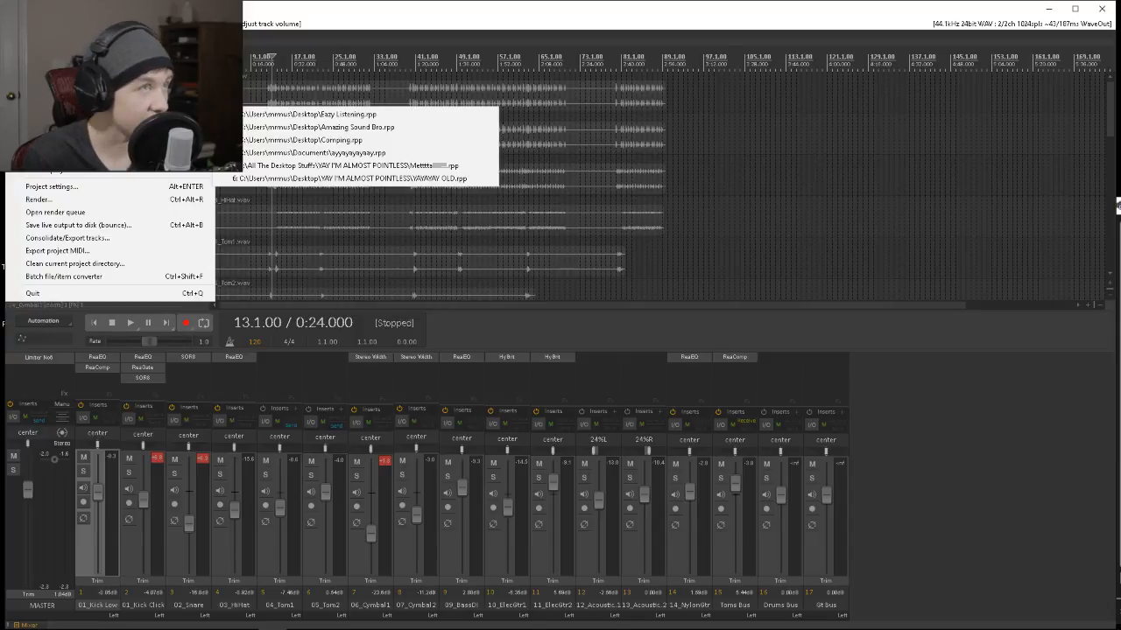
pyautogui.click(52, 96)
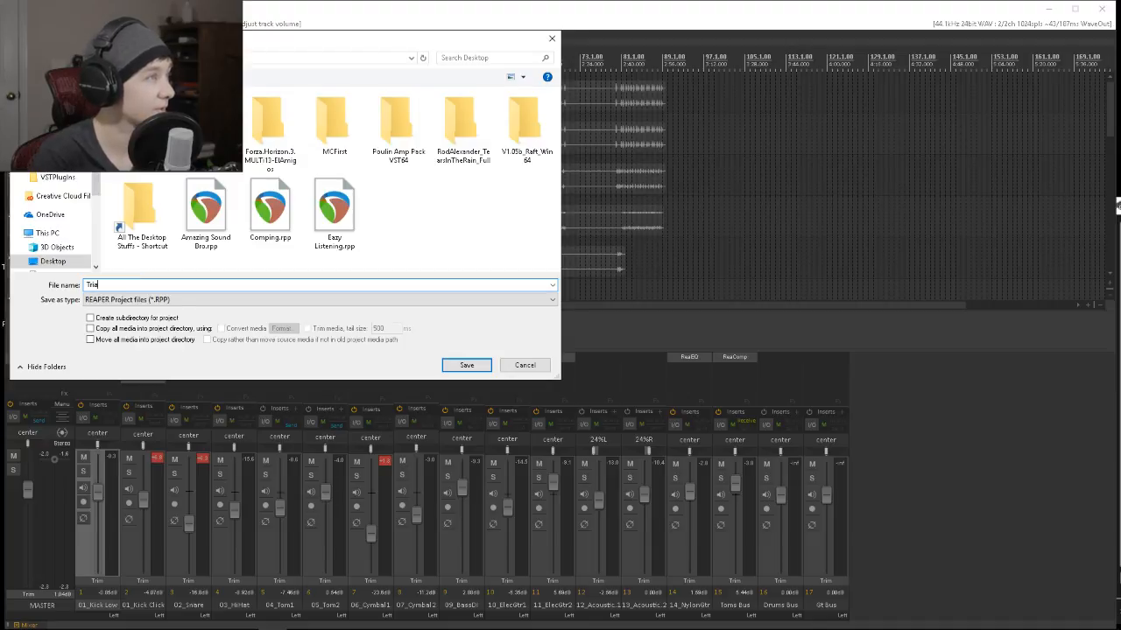
pyautogui.press('Return')
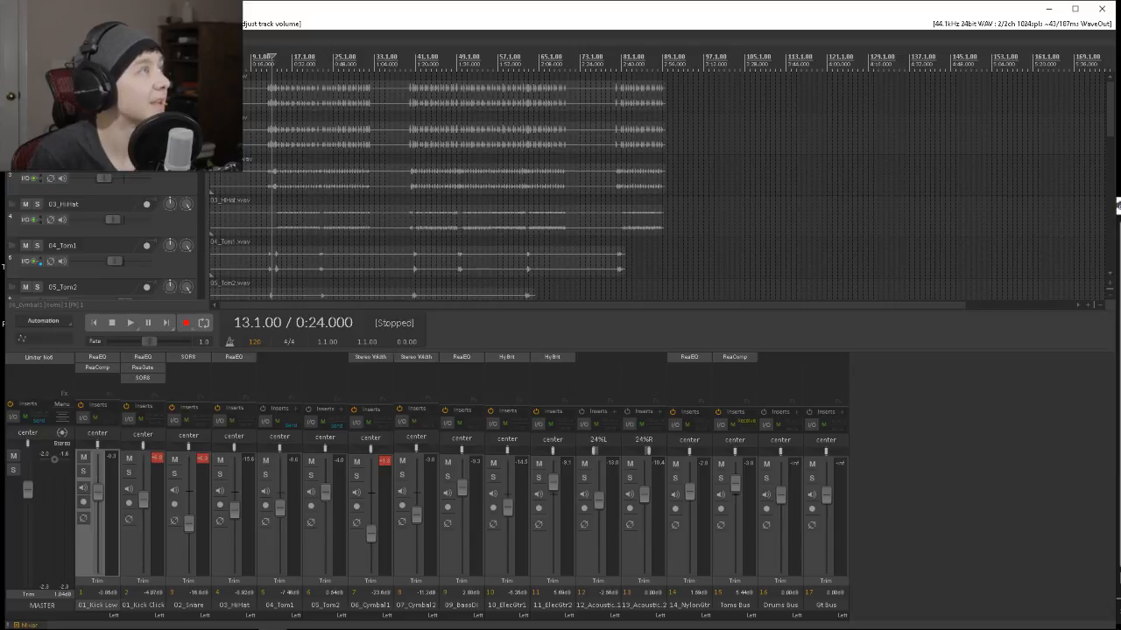
# Open the recent project Eazy Listening.rpp from the Desktop.
pyautogui.click(15, 23)
pyautogui.moveTo(105, 114)
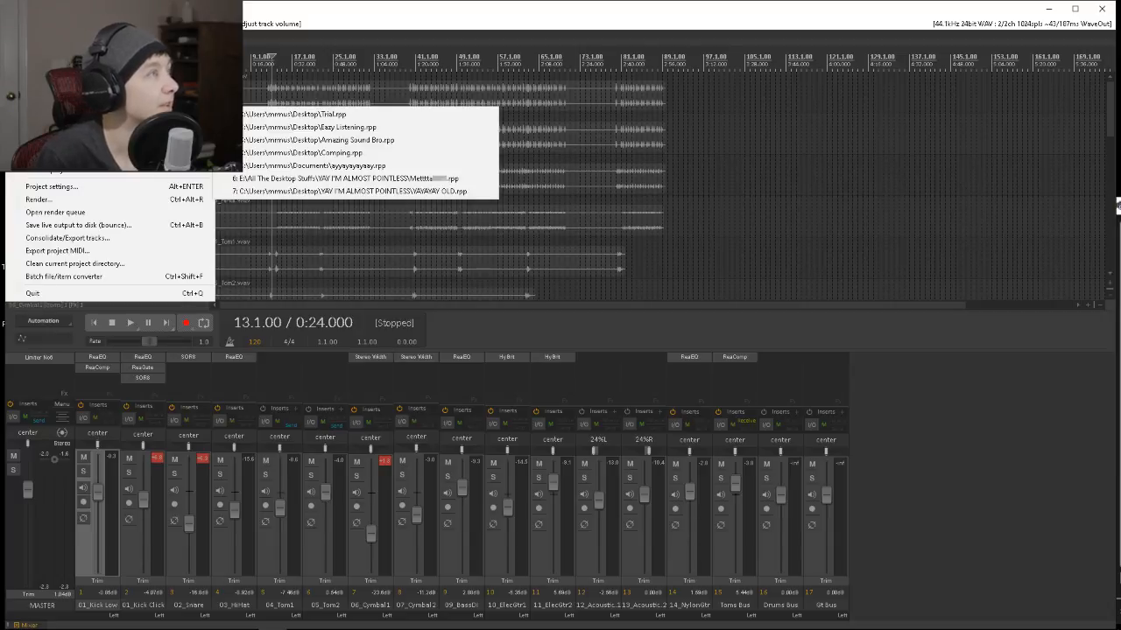
pyautogui.click(297, 128)
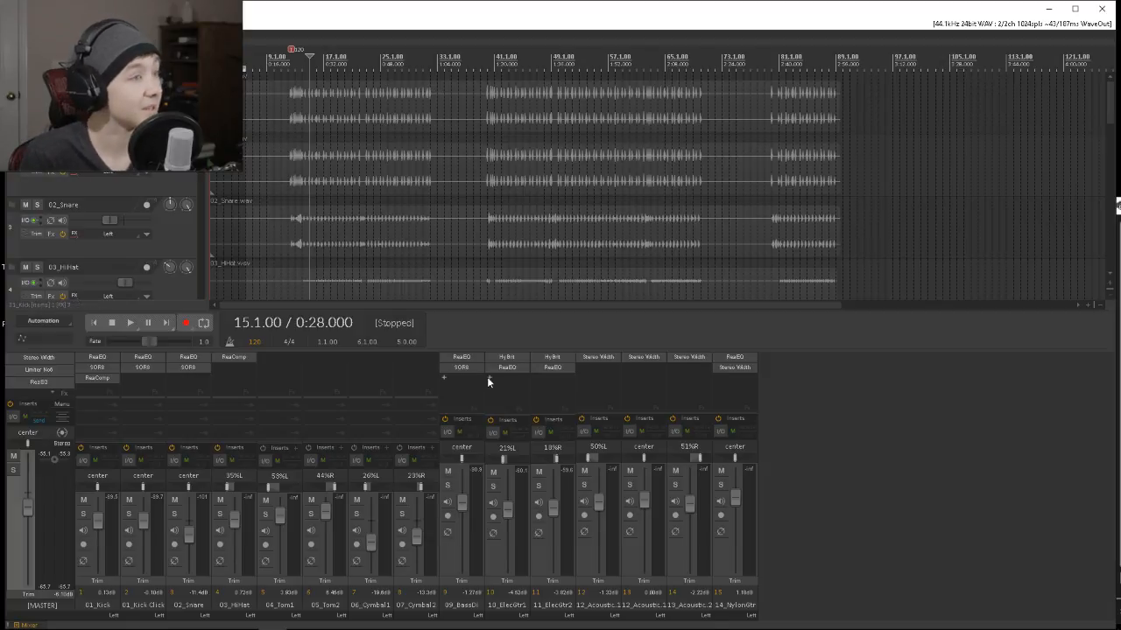
# Play the mix from bar 15, raise 01_Kick Click to about 1.2 dB, and end playback.
pyautogui.press('space')
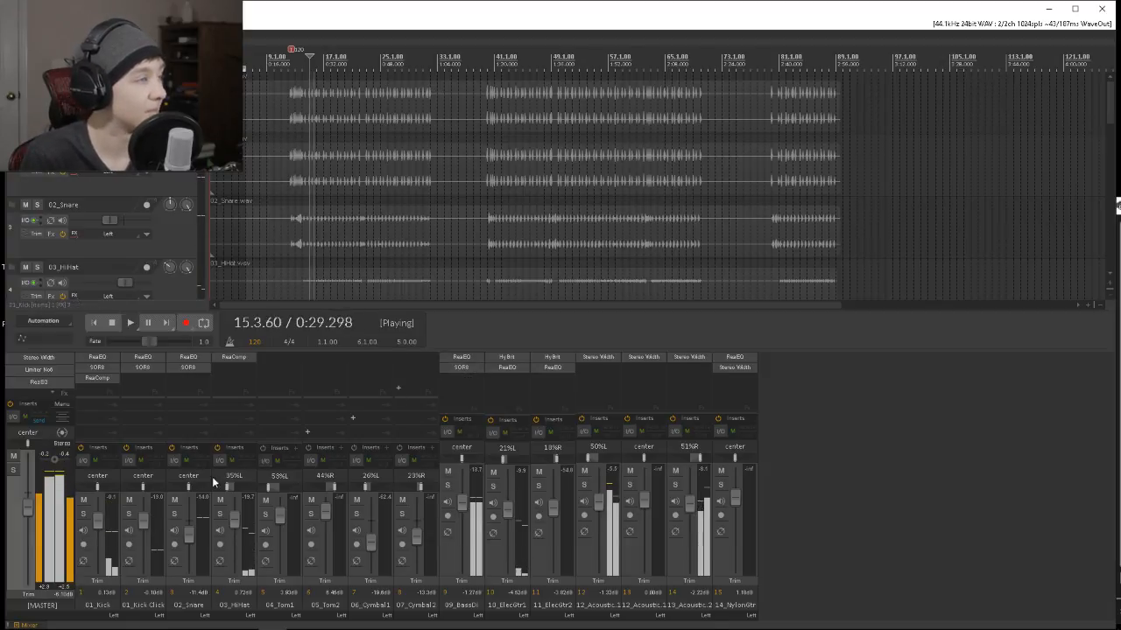
pyautogui.moveTo(147, 525); pyautogui.dragTo(145, 523)
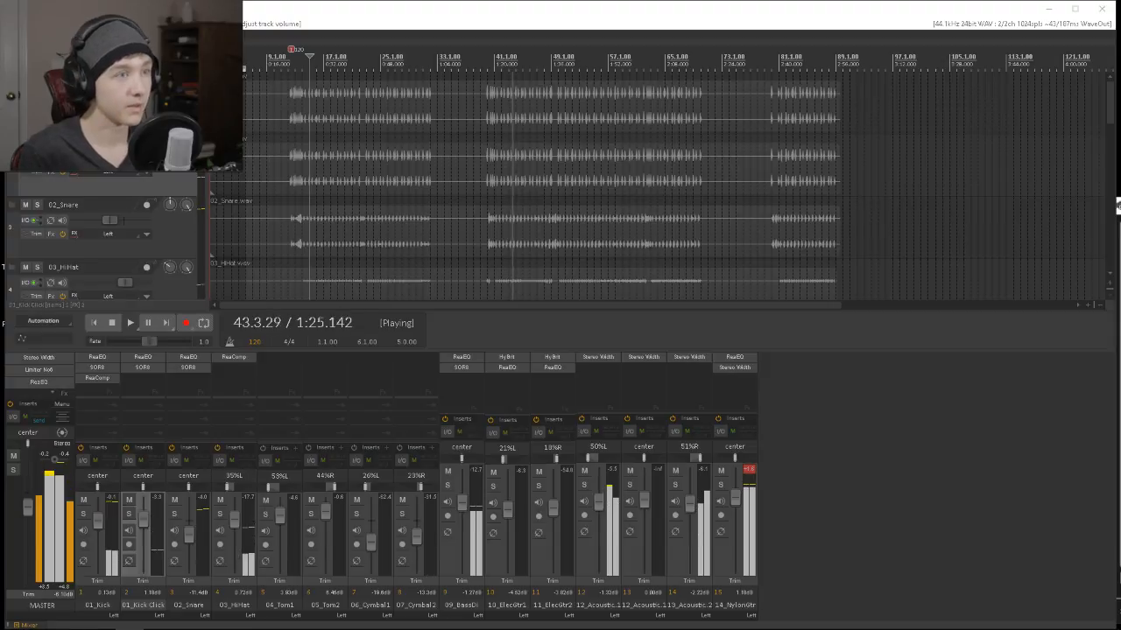
pyautogui.press('space')
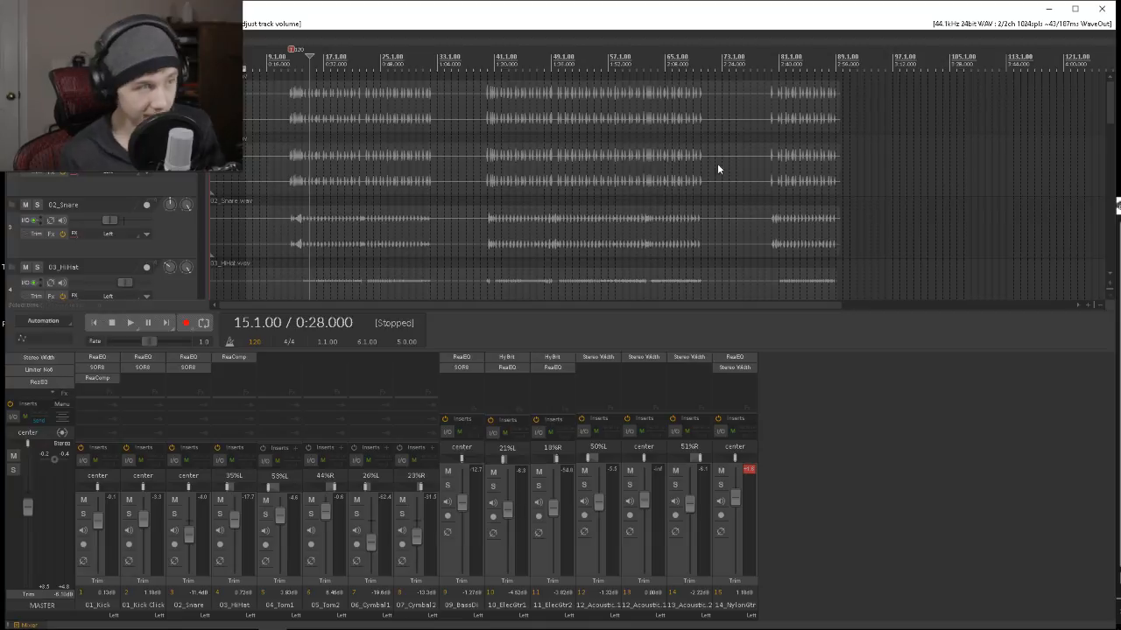
# Open the recent project Amazing Sound Bro.rpp, saving the changes to Eazy Listening.rpp.
pyautogui.hotkey('alt', 'f')
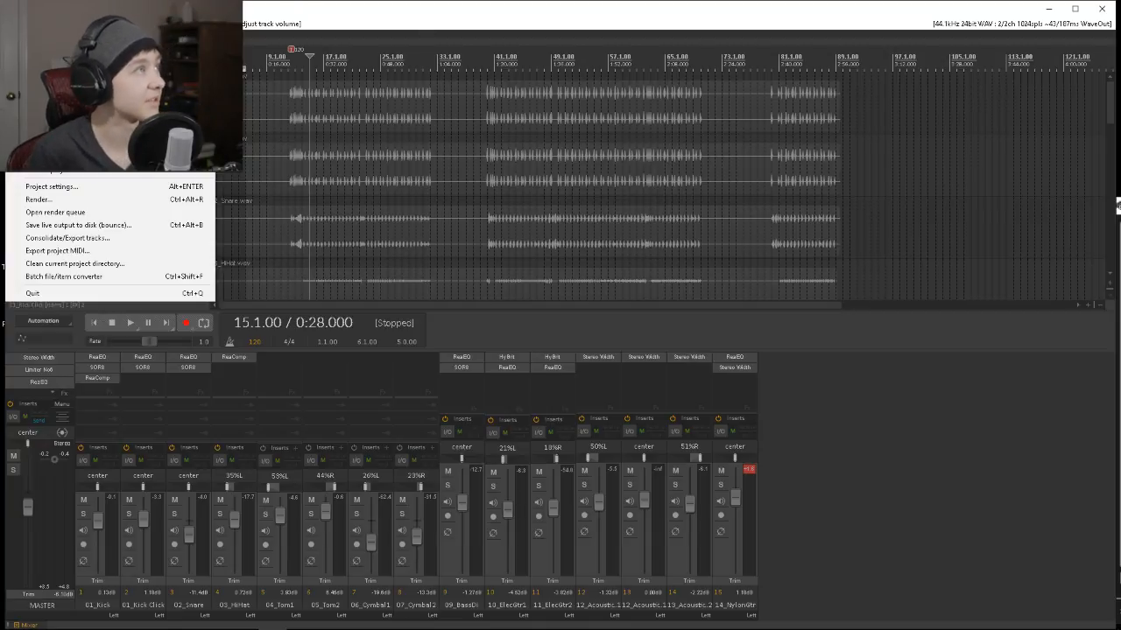
pyautogui.moveTo(114, 114)
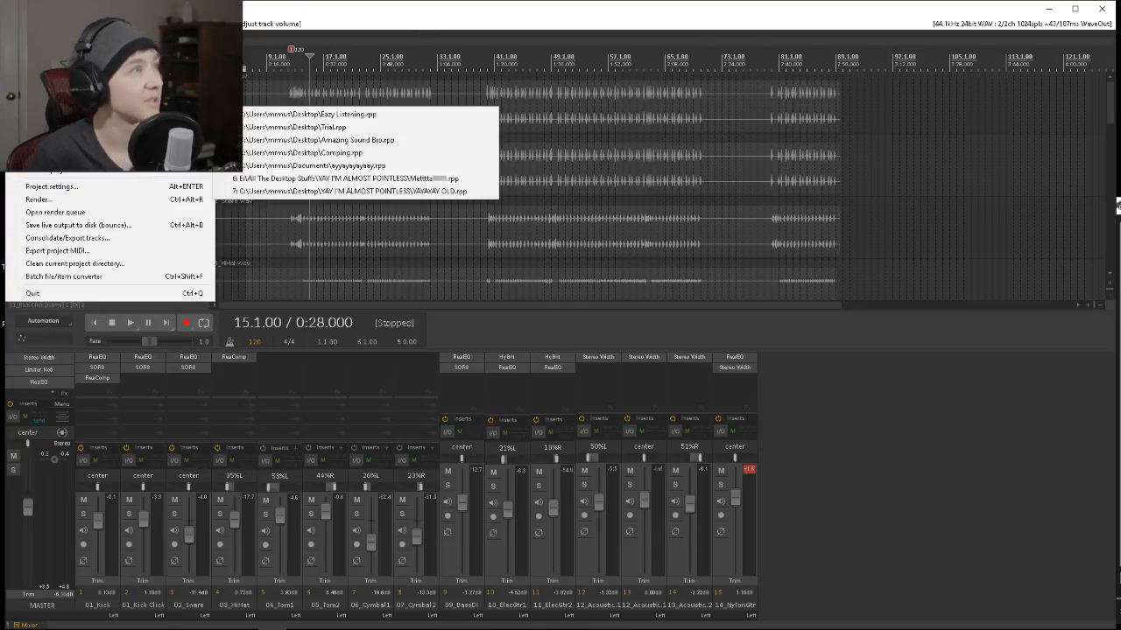
pyautogui.click(317, 142)
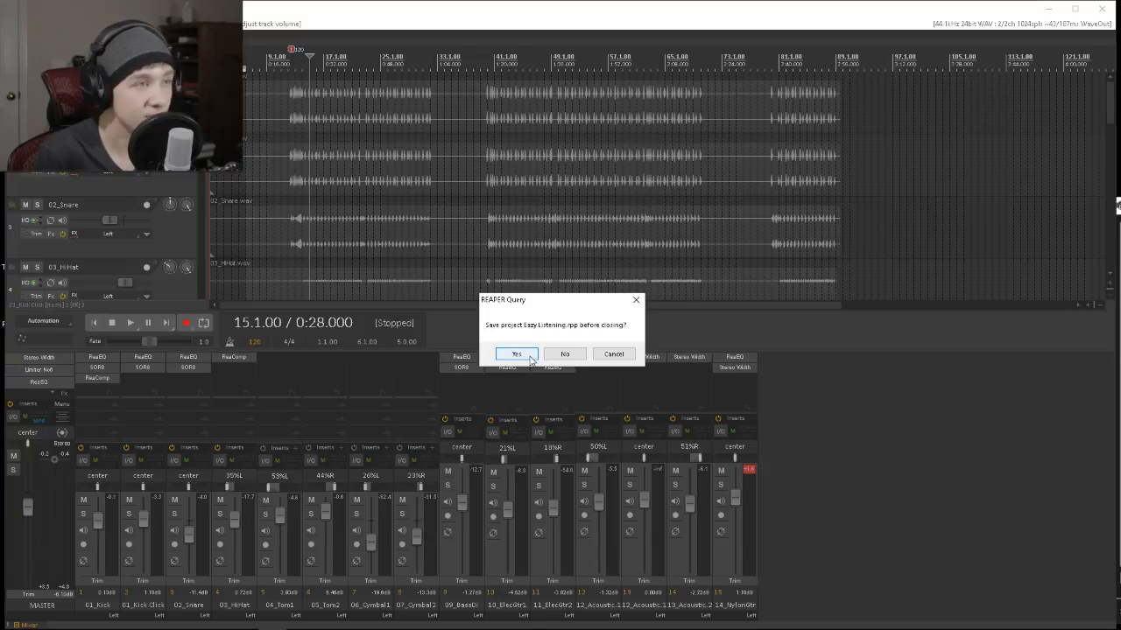
pyautogui.click(517, 353)
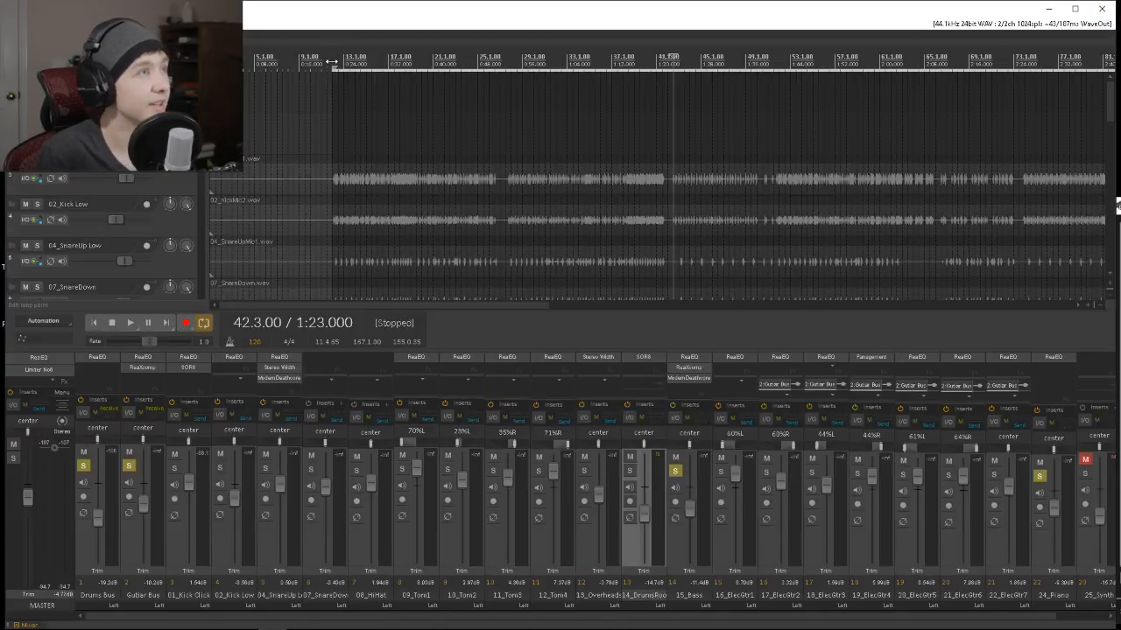
# Playing from bar 12, set 15_Bass to about -14.4 dB, Guitar Bus to about -7.4 dB and Drums Bus to about -22.9 dB.
pyautogui.click(333, 57)
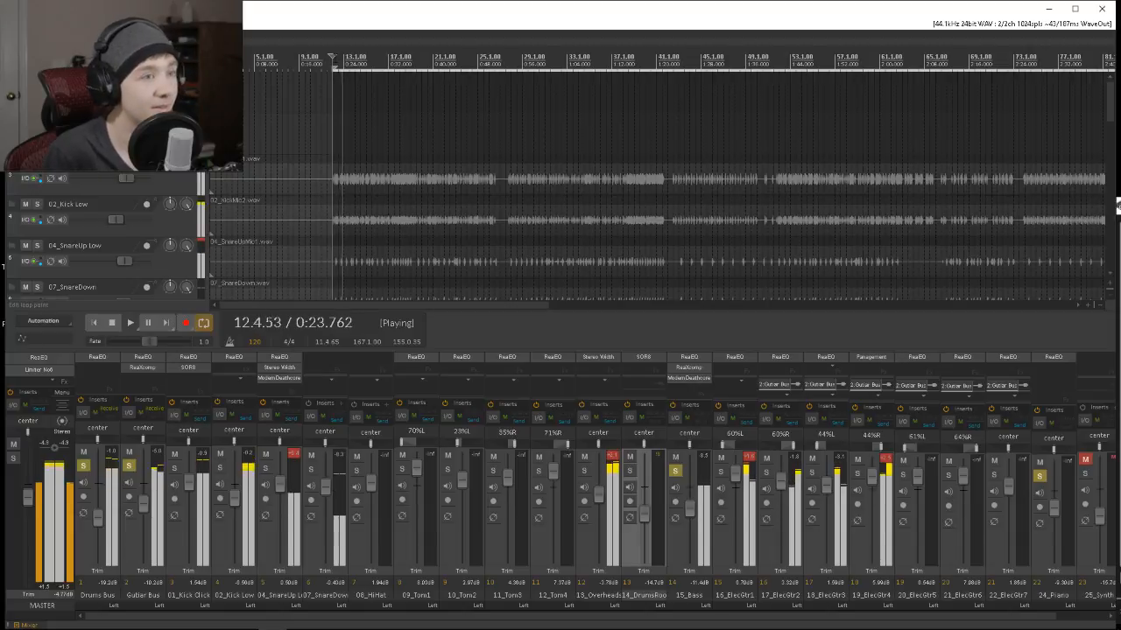
pyautogui.moveTo(689, 506); pyautogui.dragTo(689, 517)
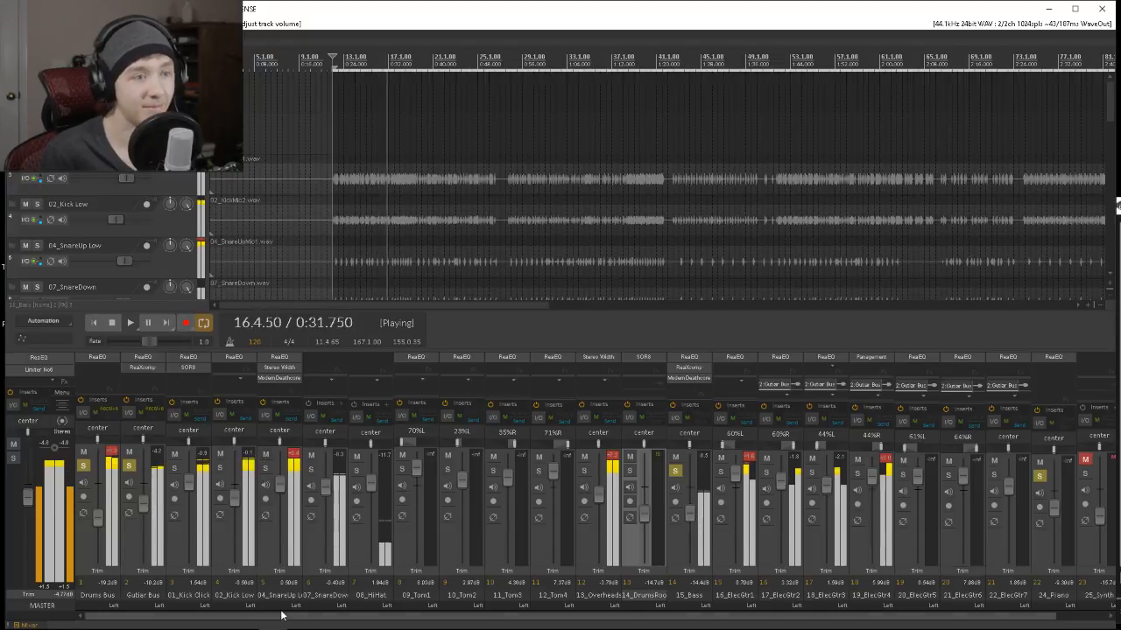
pyautogui.moveTo(145, 506); pyautogui.dragTo(145, 501)
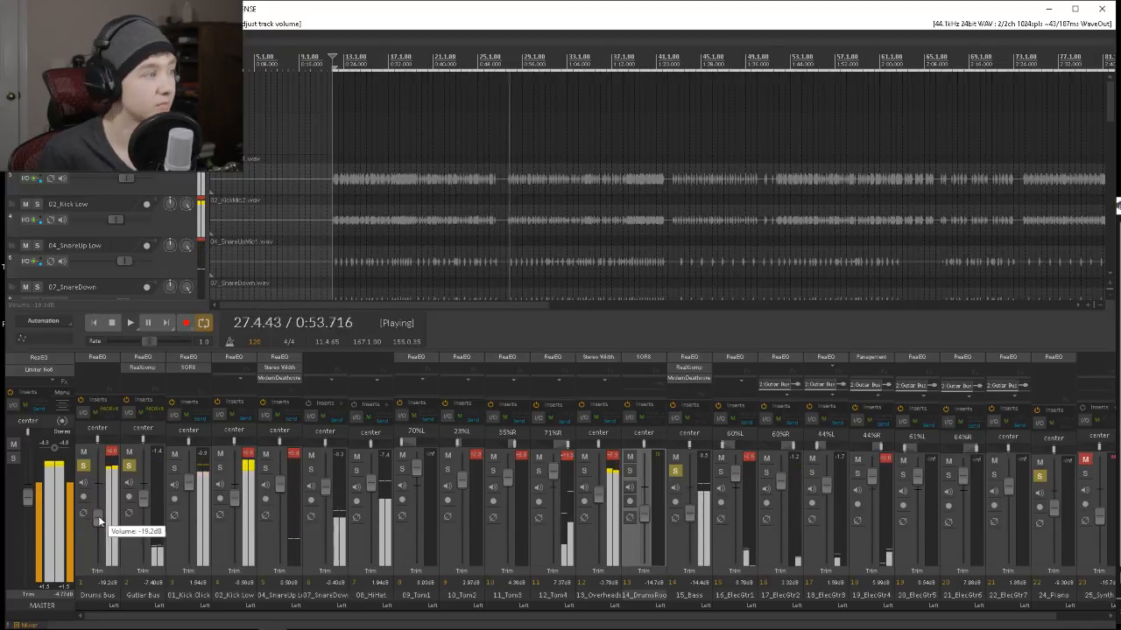
pyautogui.moveTo(99, 518); pyautogui.dragTo(99, 523)
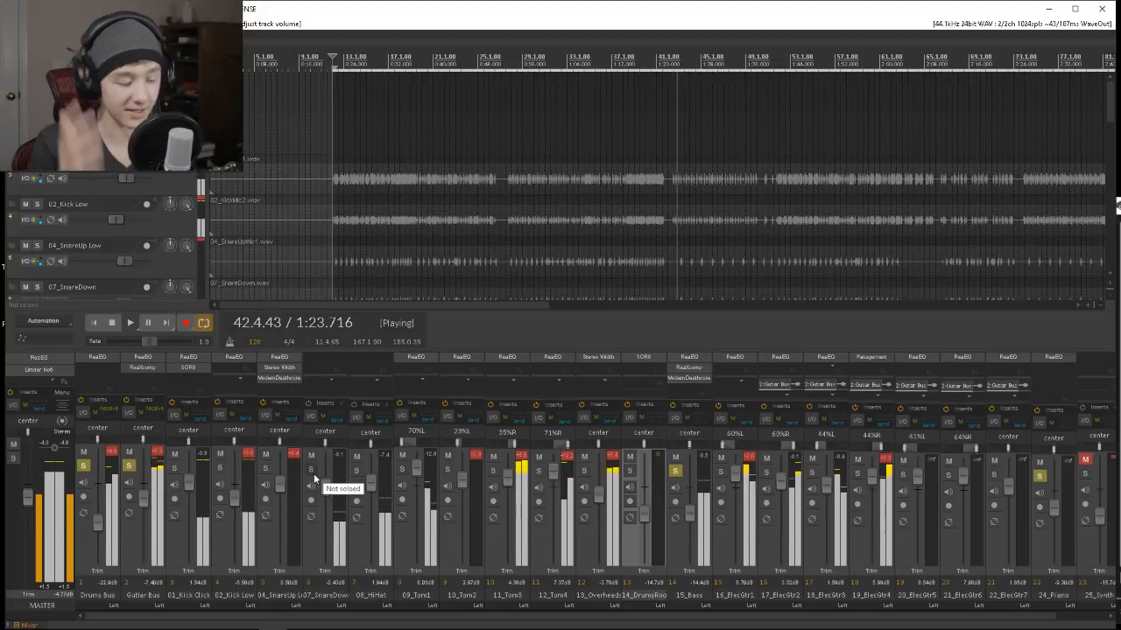
pyautogui.press('space')
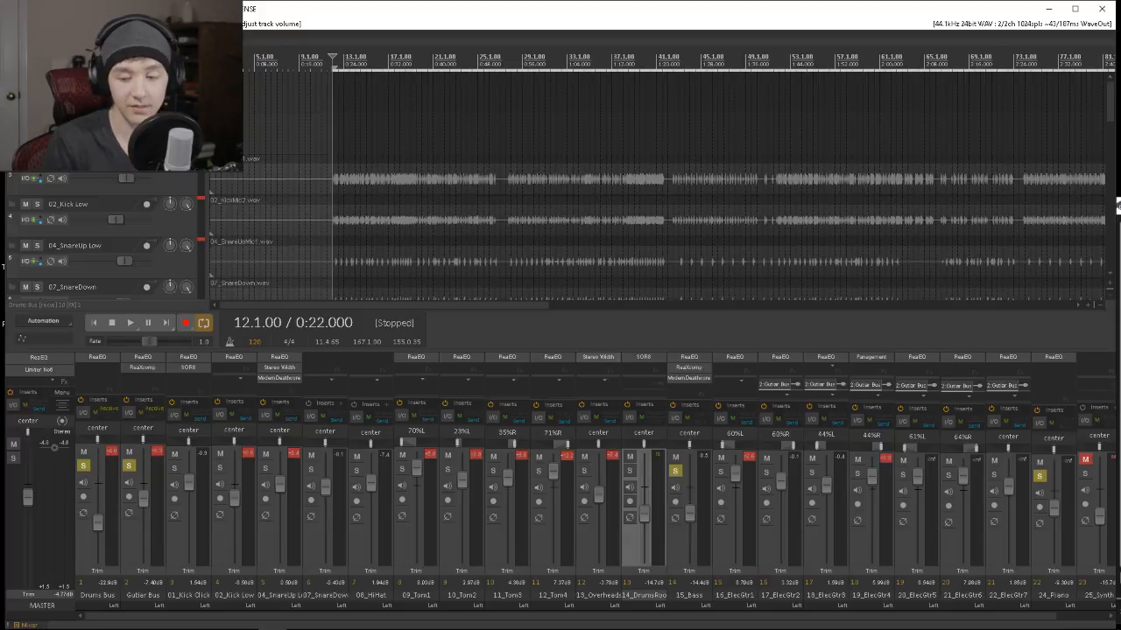
pyautogui.hotkey('alt', 'Tab')
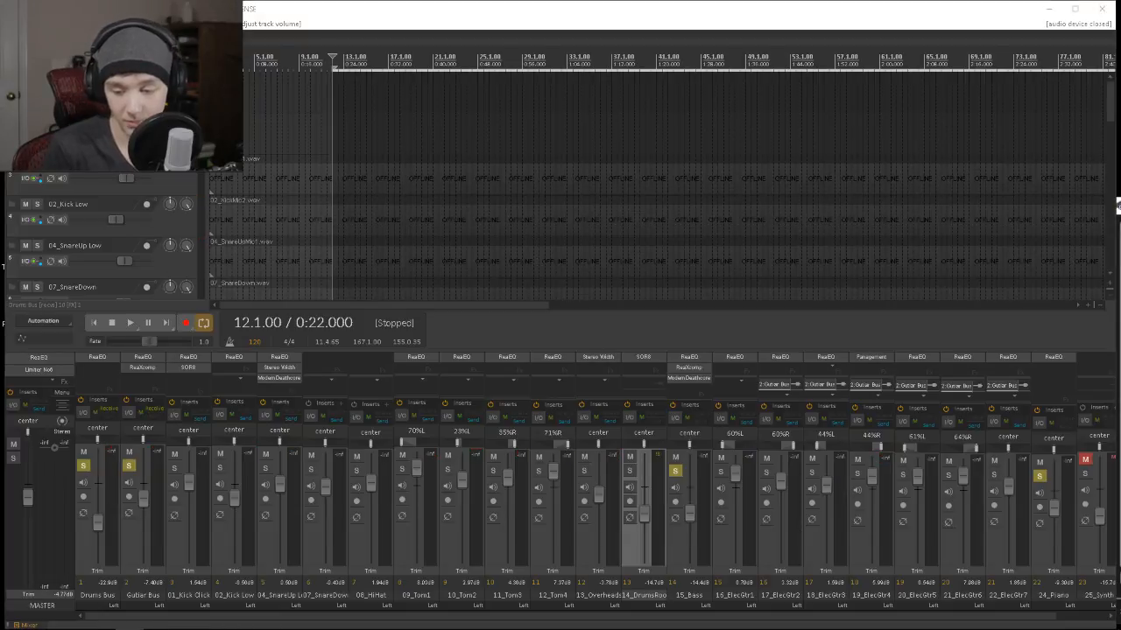